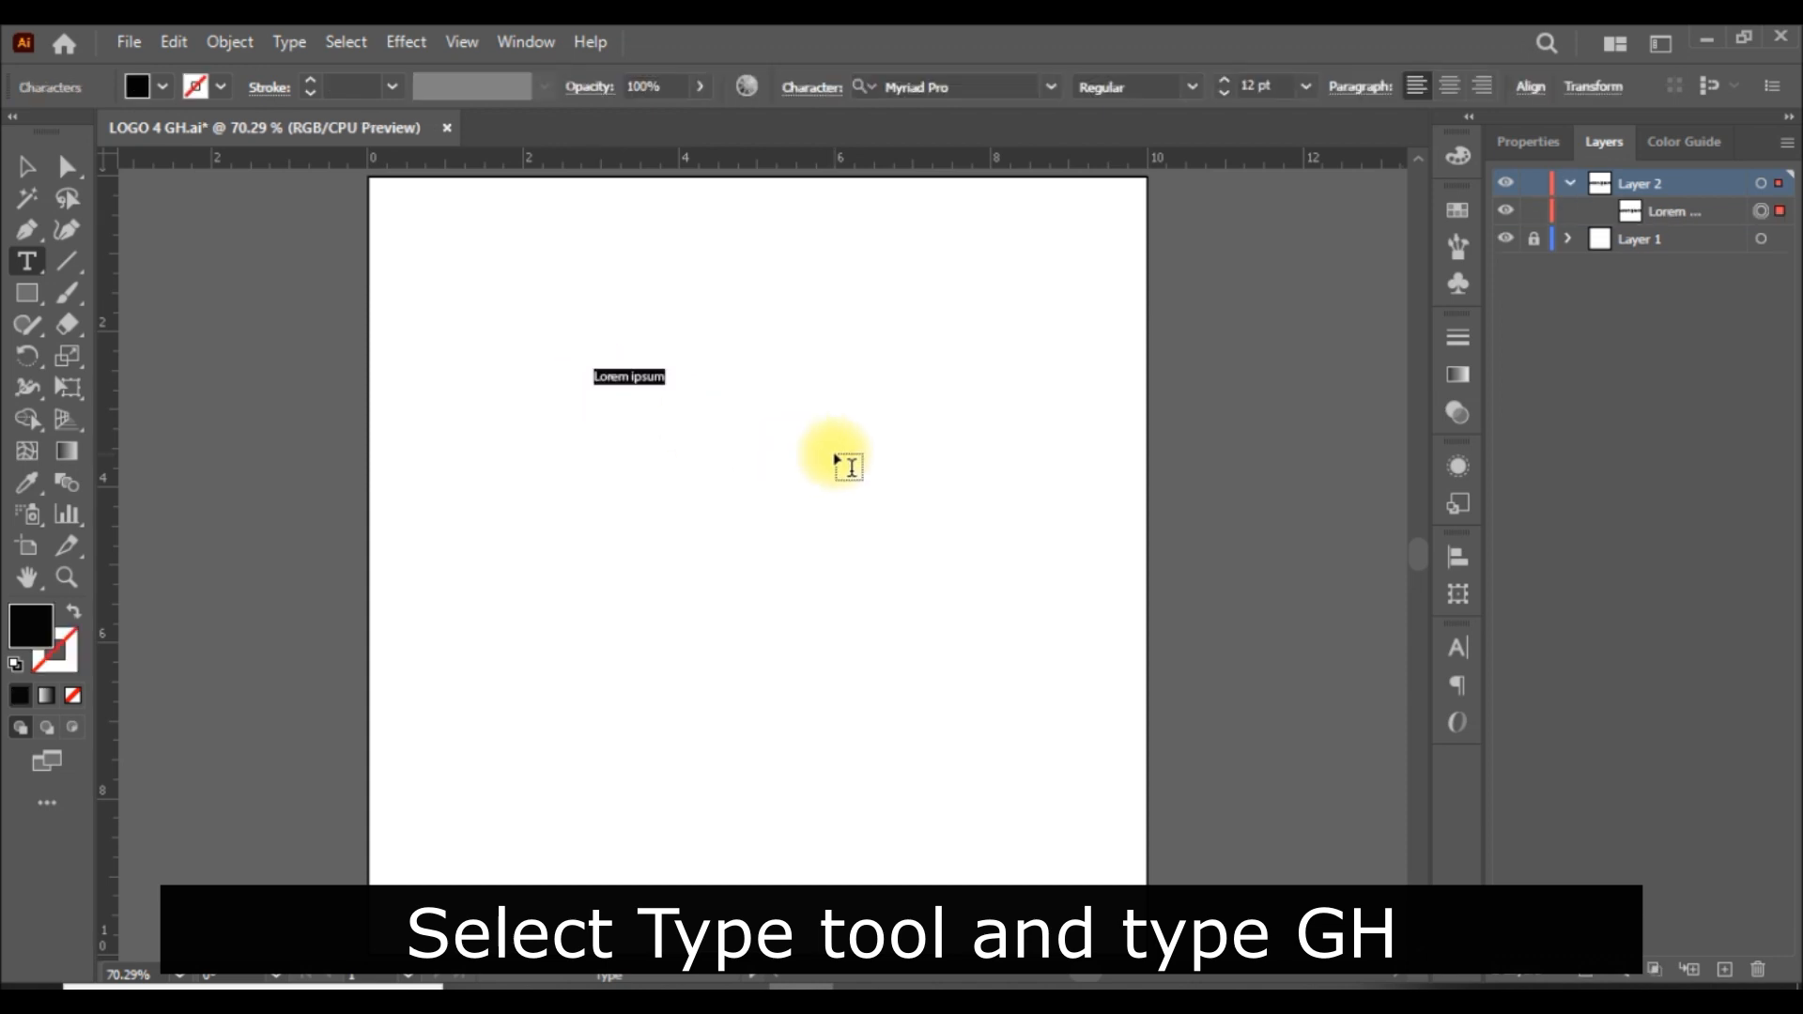
Replace the placeholder text with the capital letters "GH".
type("g")
key("BackSpace")
key("Caps_Lock")
type("GH")
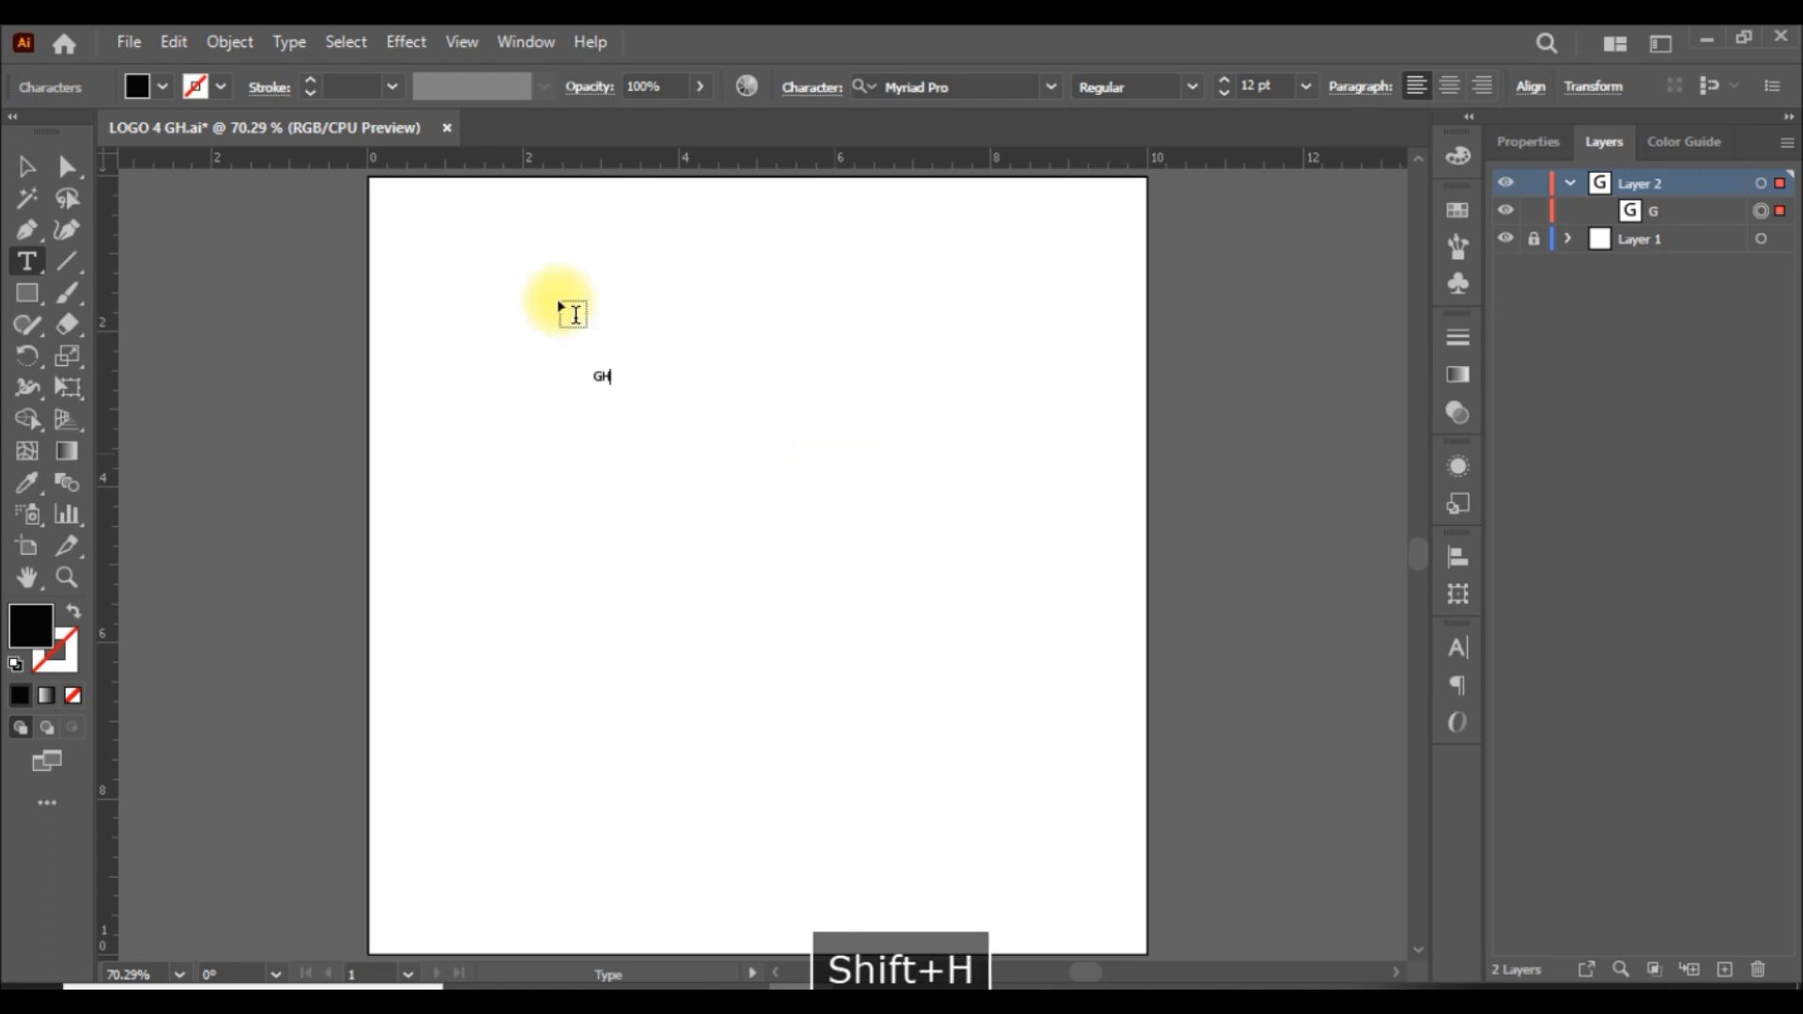
Set the GH text size to 500 pt and move the text to the middle of the artboard.
left_click(26, 167)
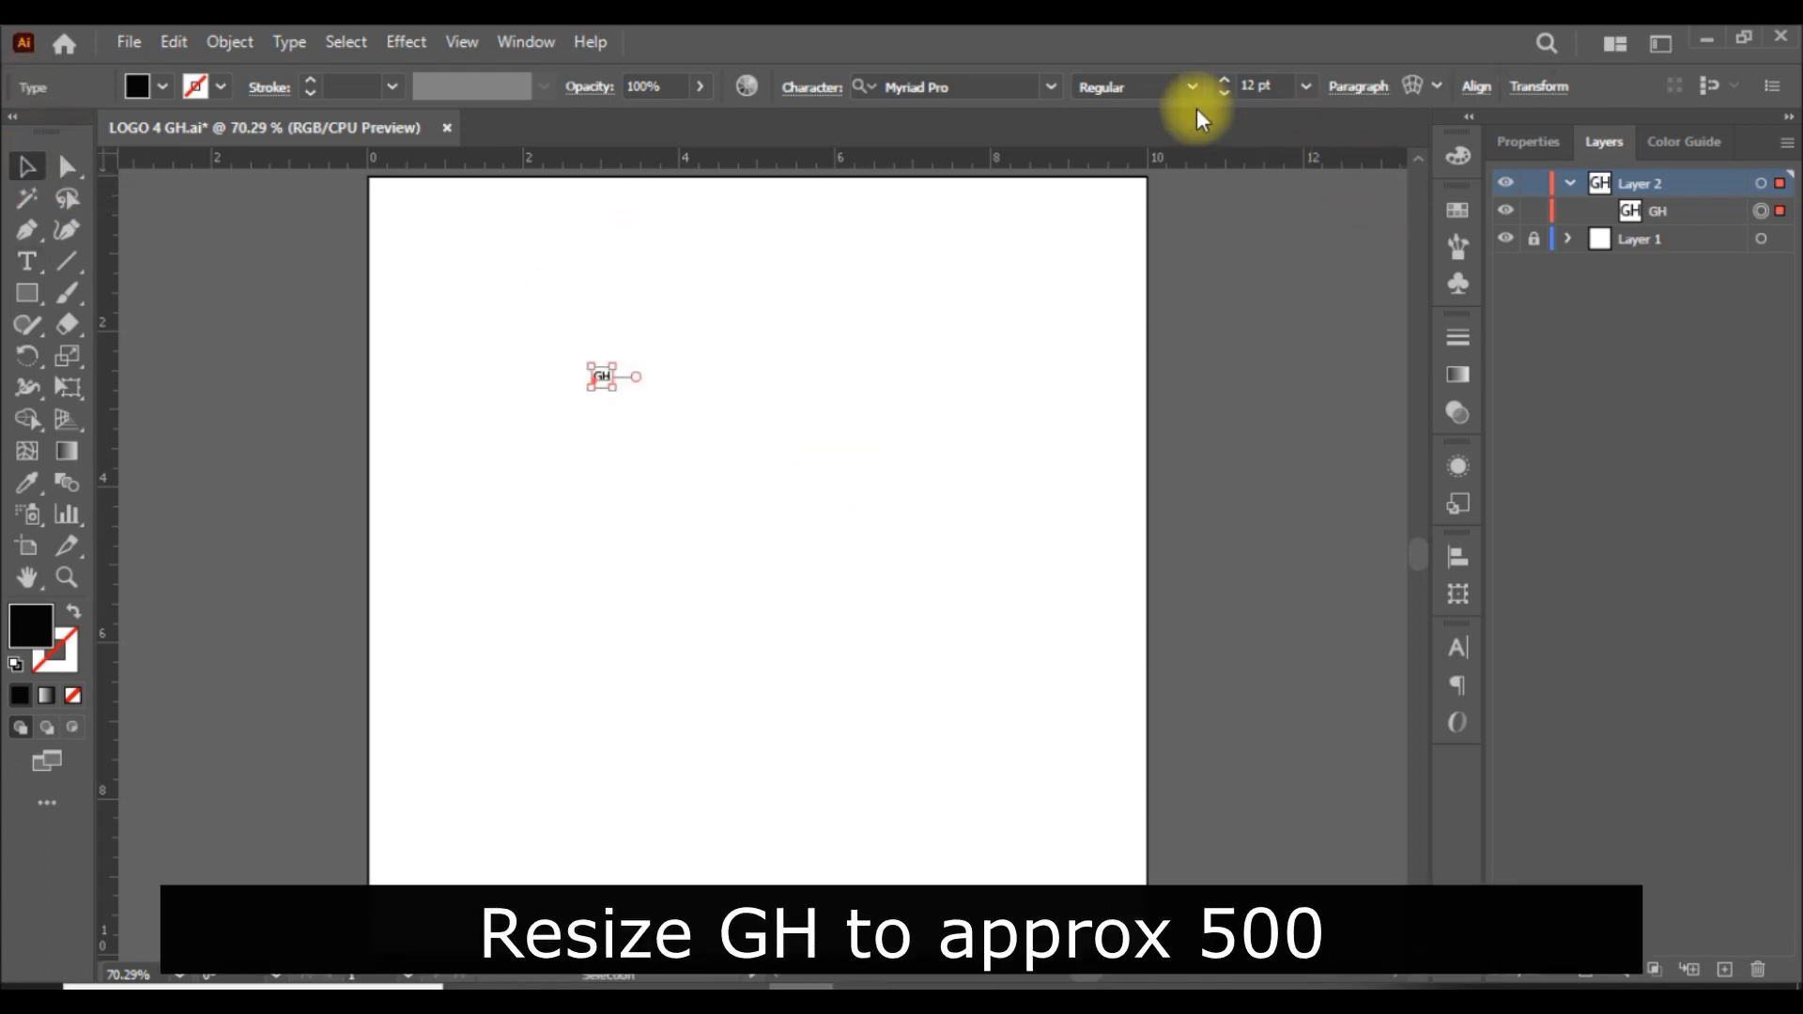
left_click(1258, 84)
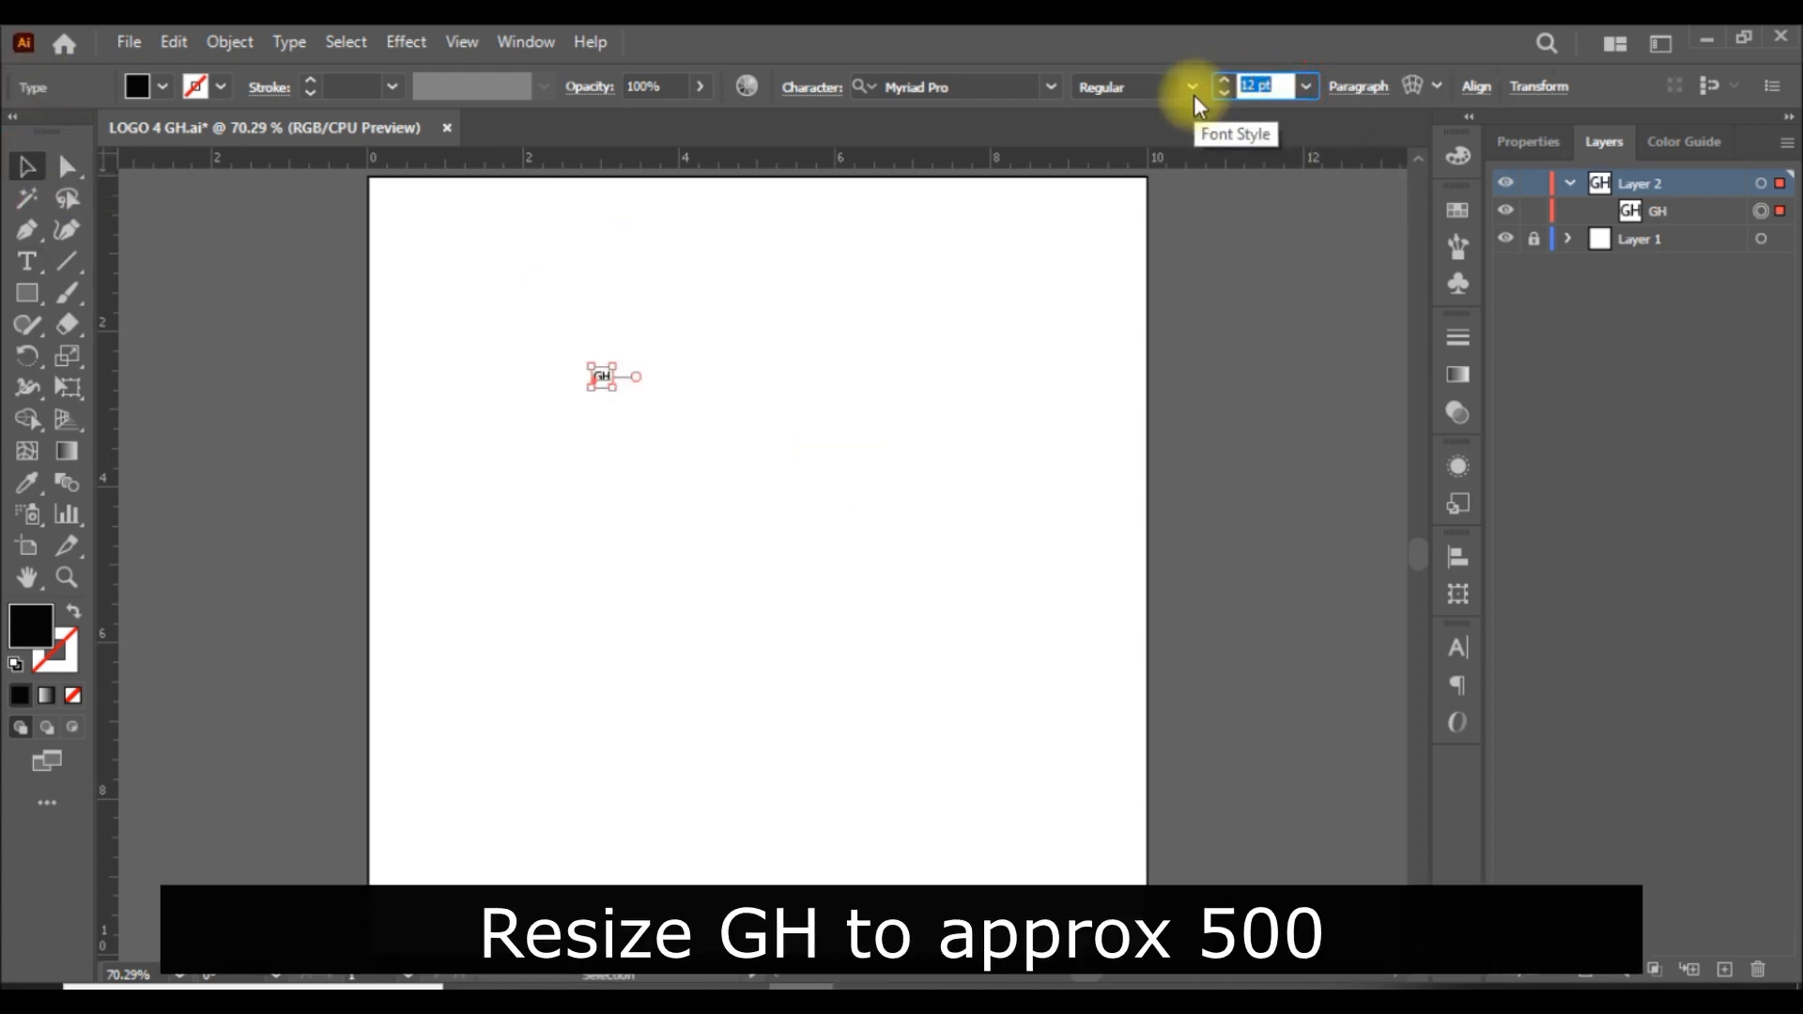
type("500")
key("Return")
left_click_drag(994, 370, 845, 724)
left_click(1281, 588)
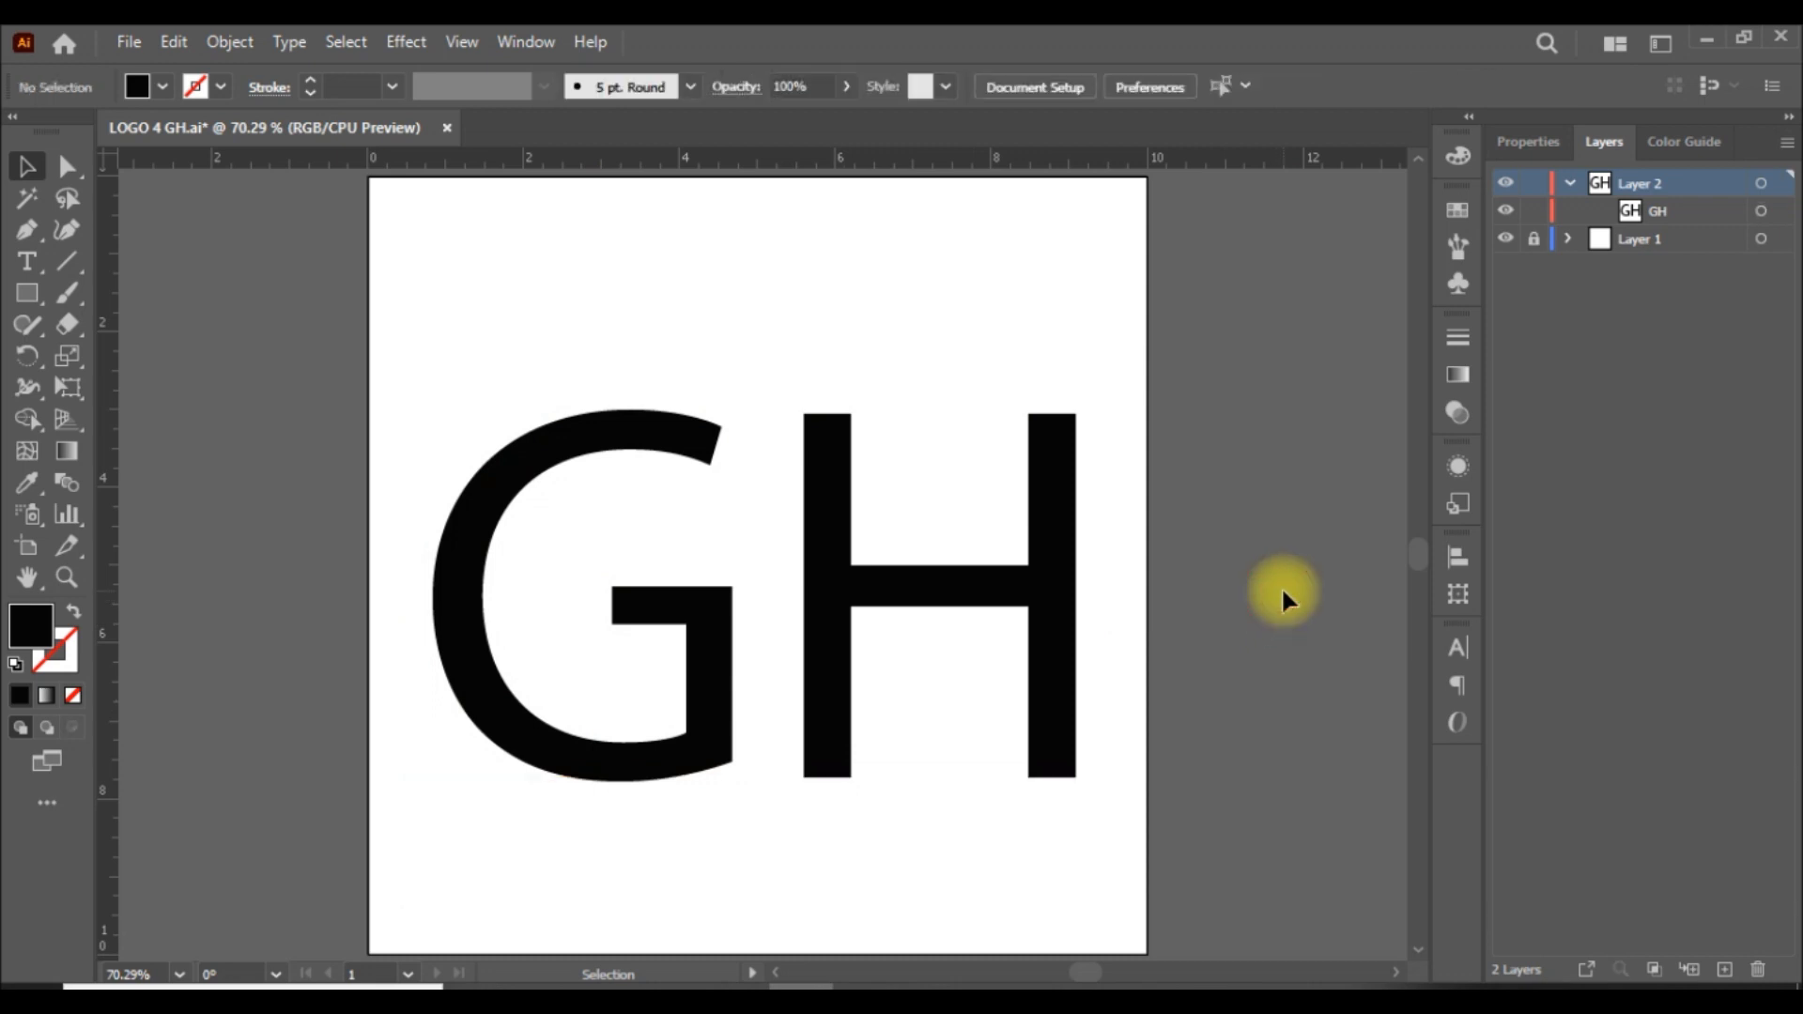
left_click(835, 590)
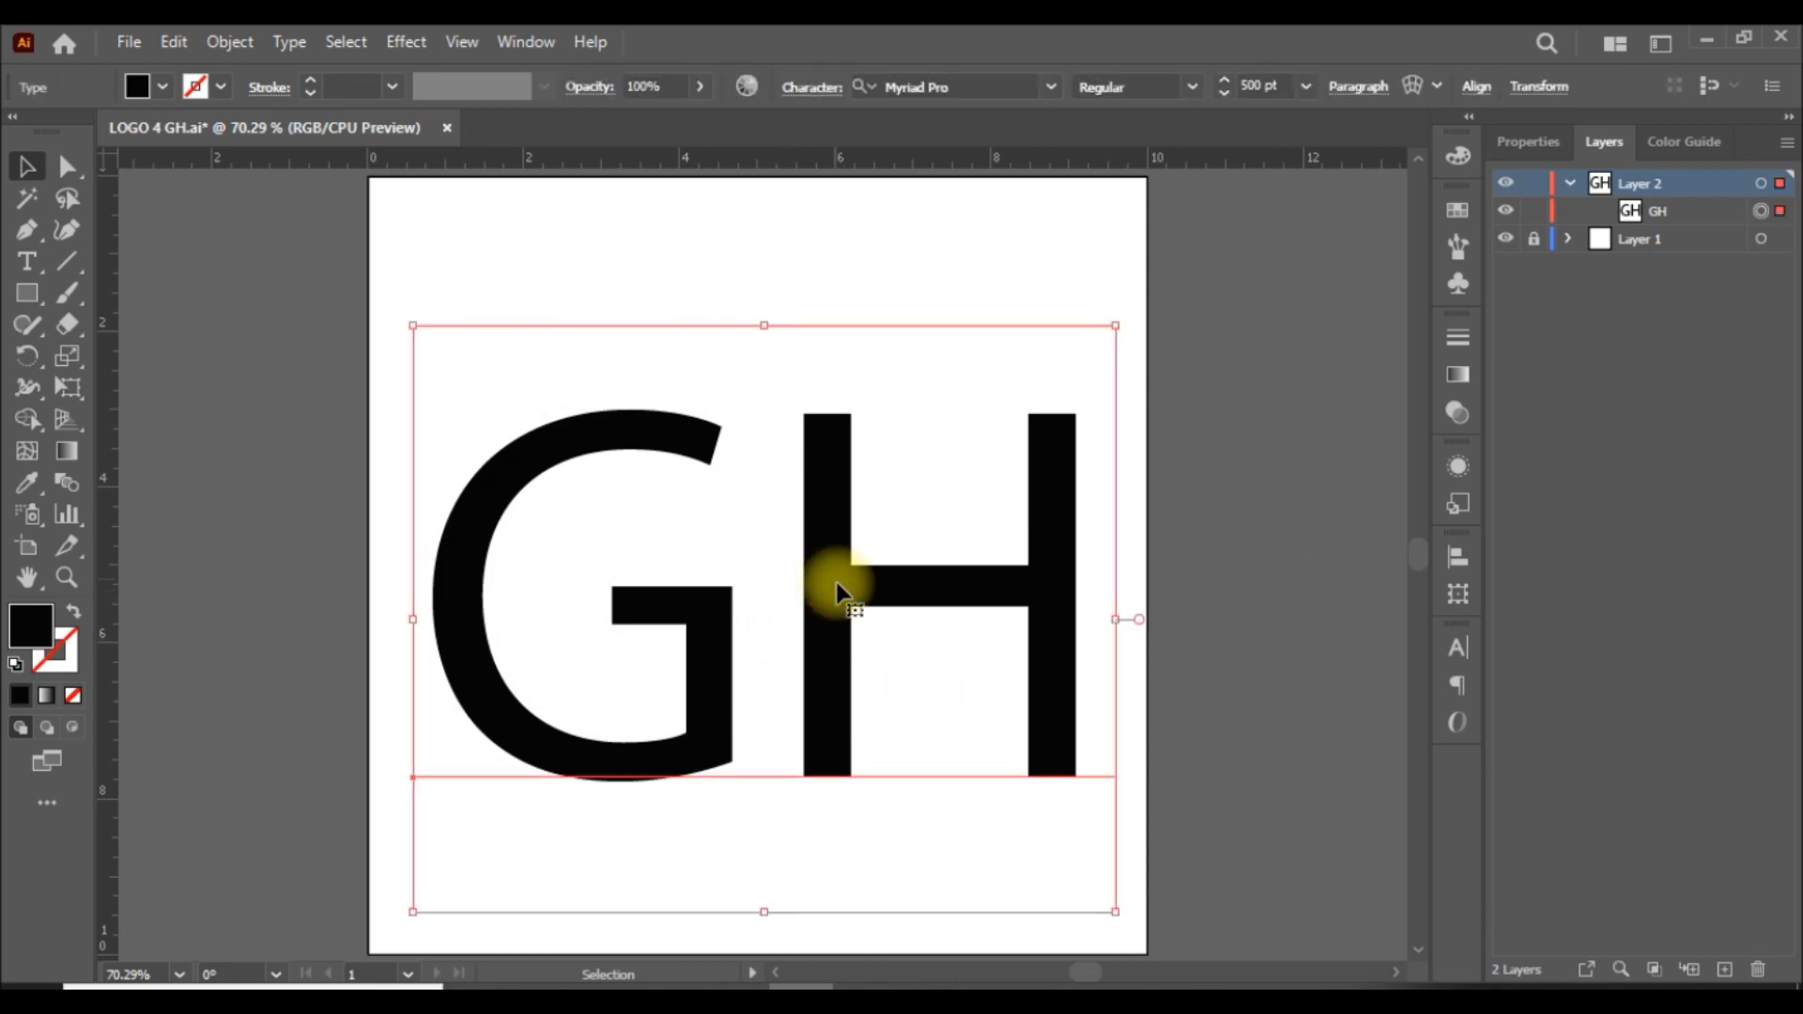
left_click_drag(832, 593, 829, 556)
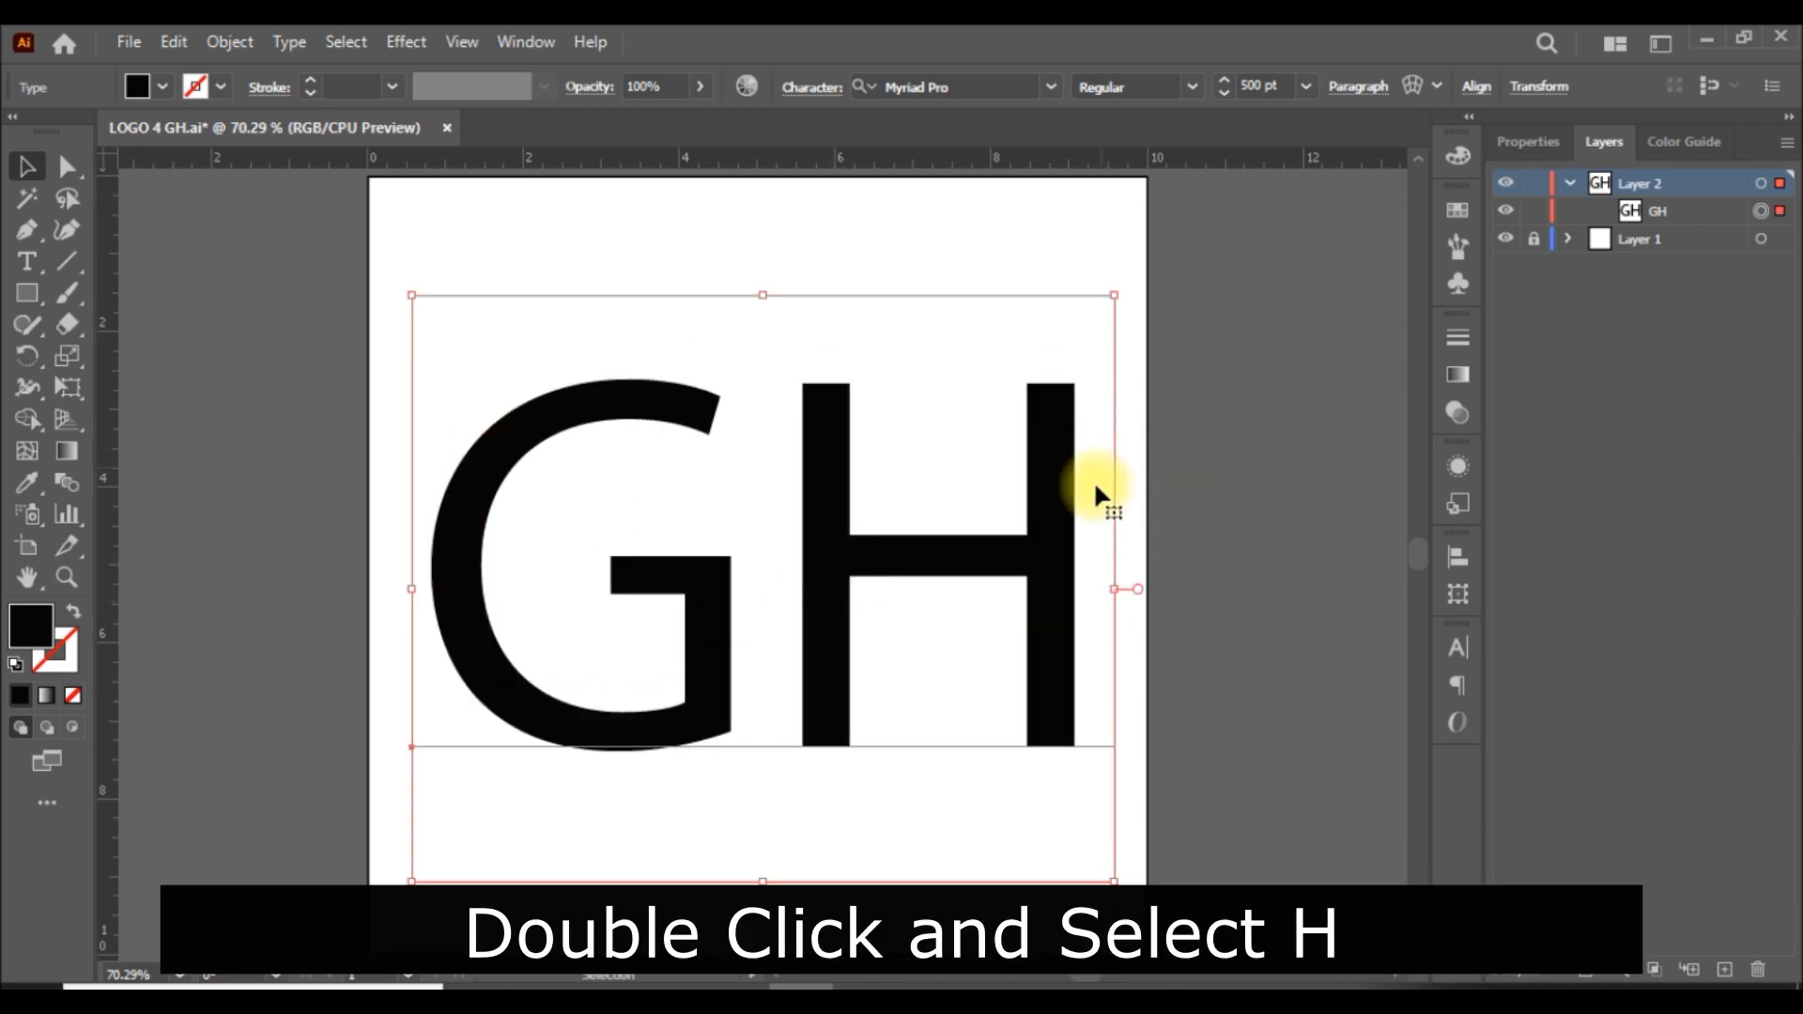
Cut the H out of the GH text and paste it as a separate text object beside the G.
double_click(1092, 504)
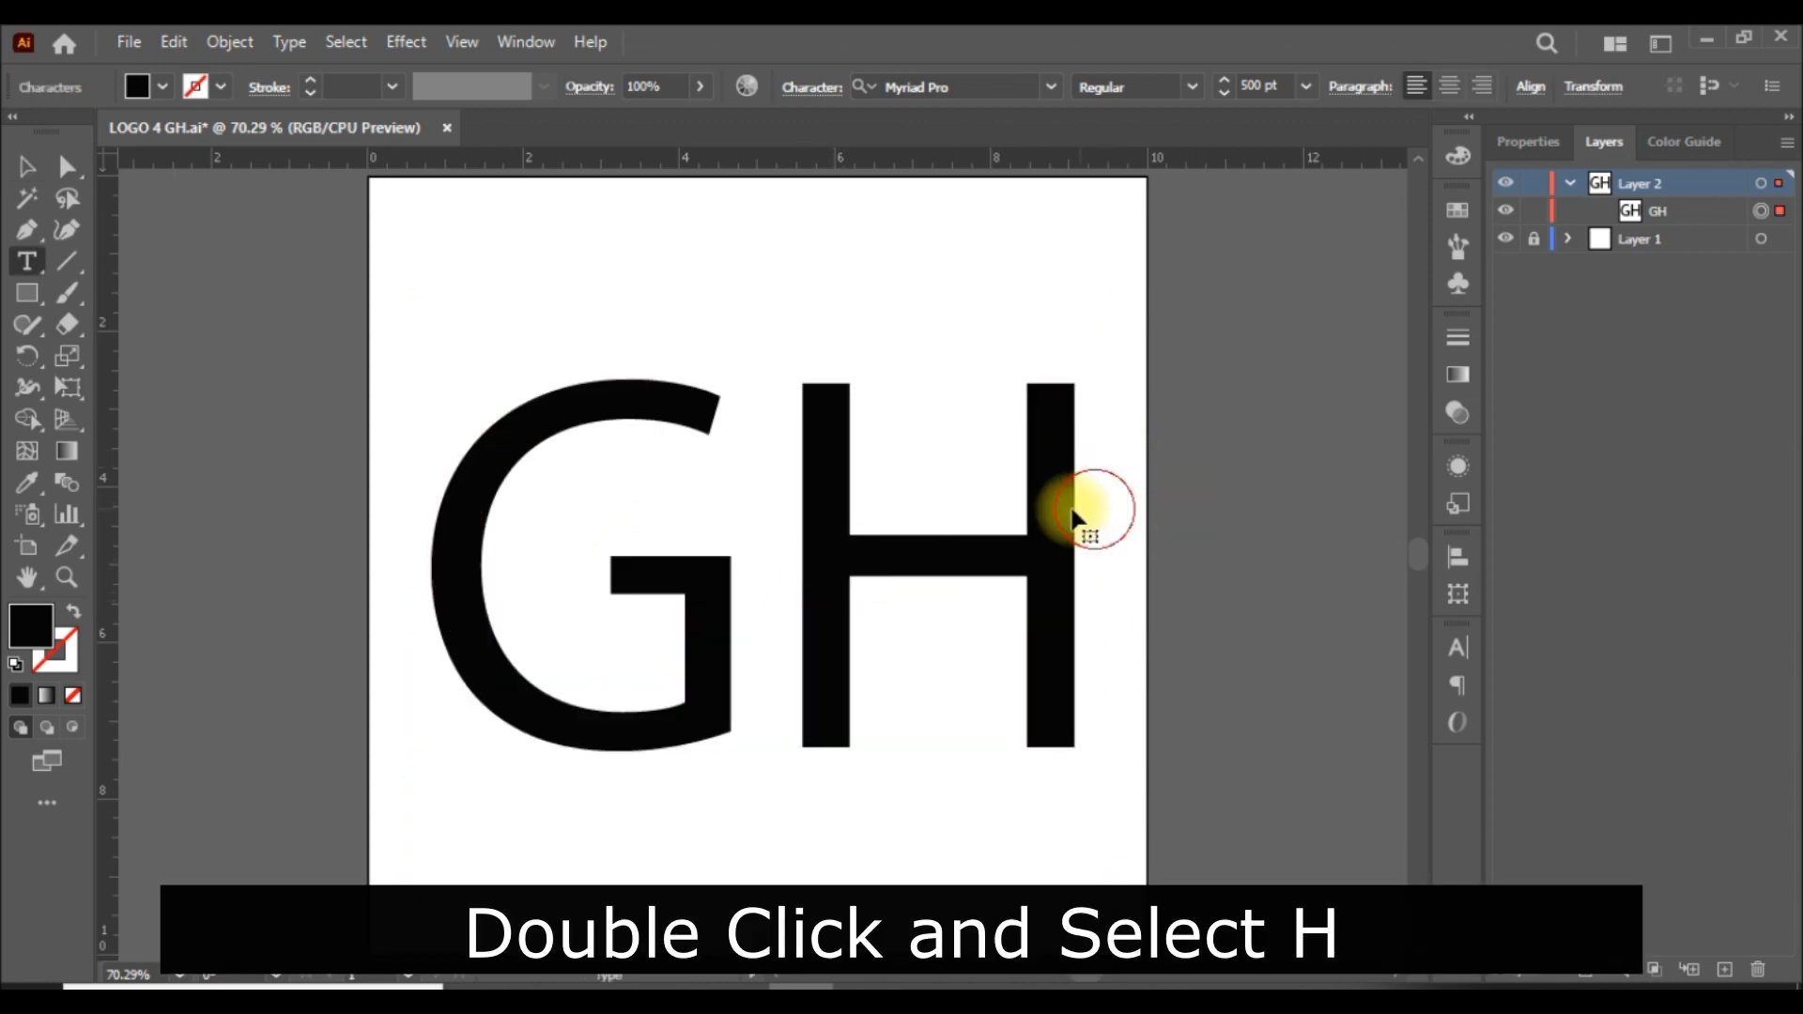
left_click_drag(1072, 515, 858, 513)
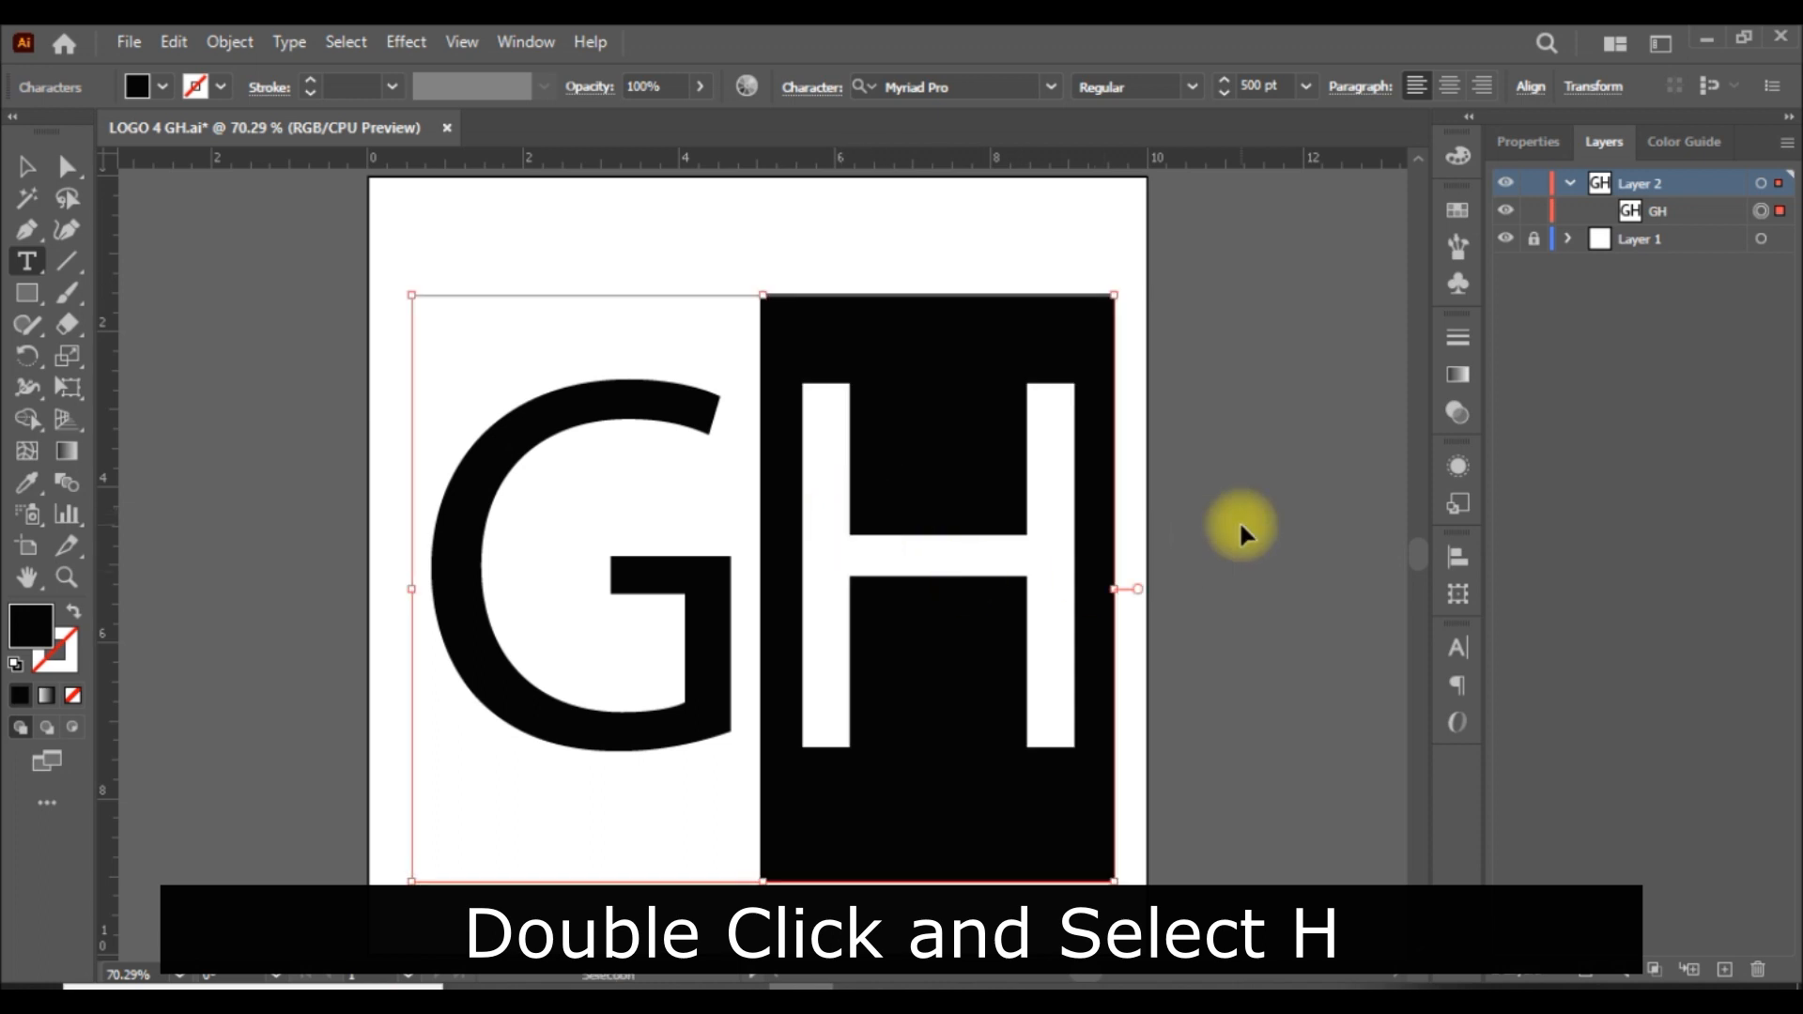
key("ctrl+x")
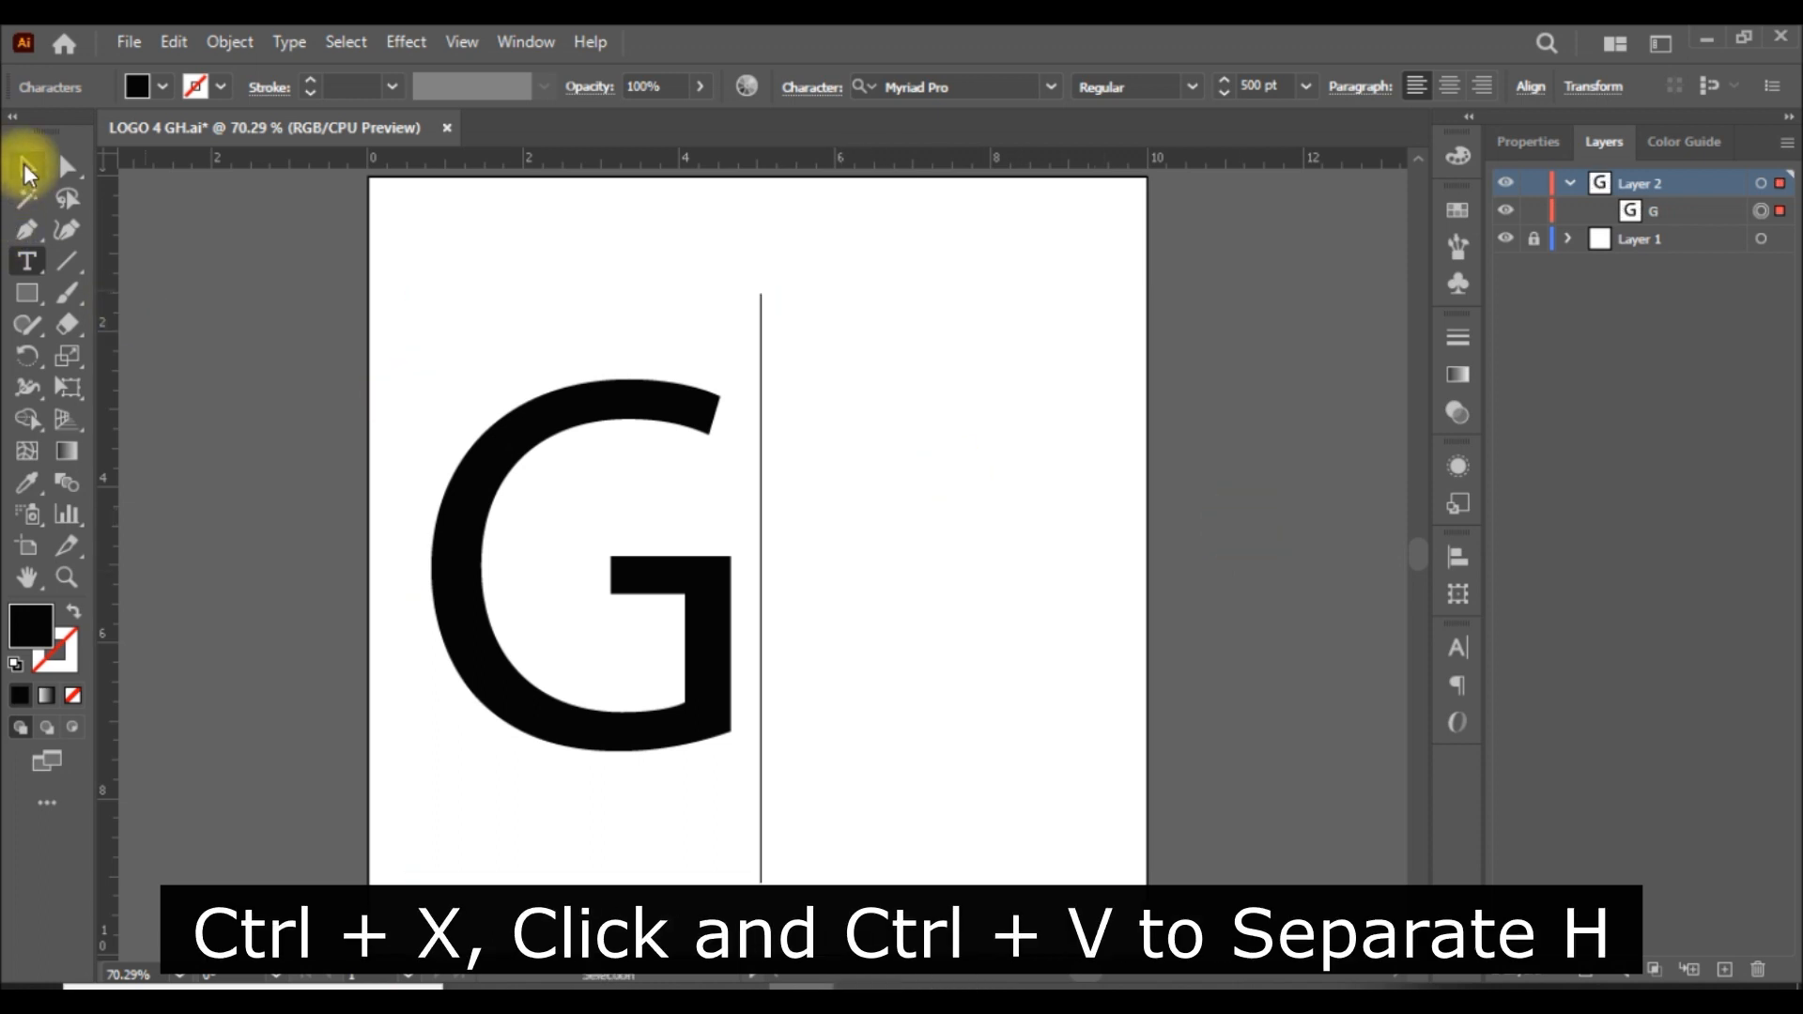
left_click(27, 172)
left_click(1270, 637)
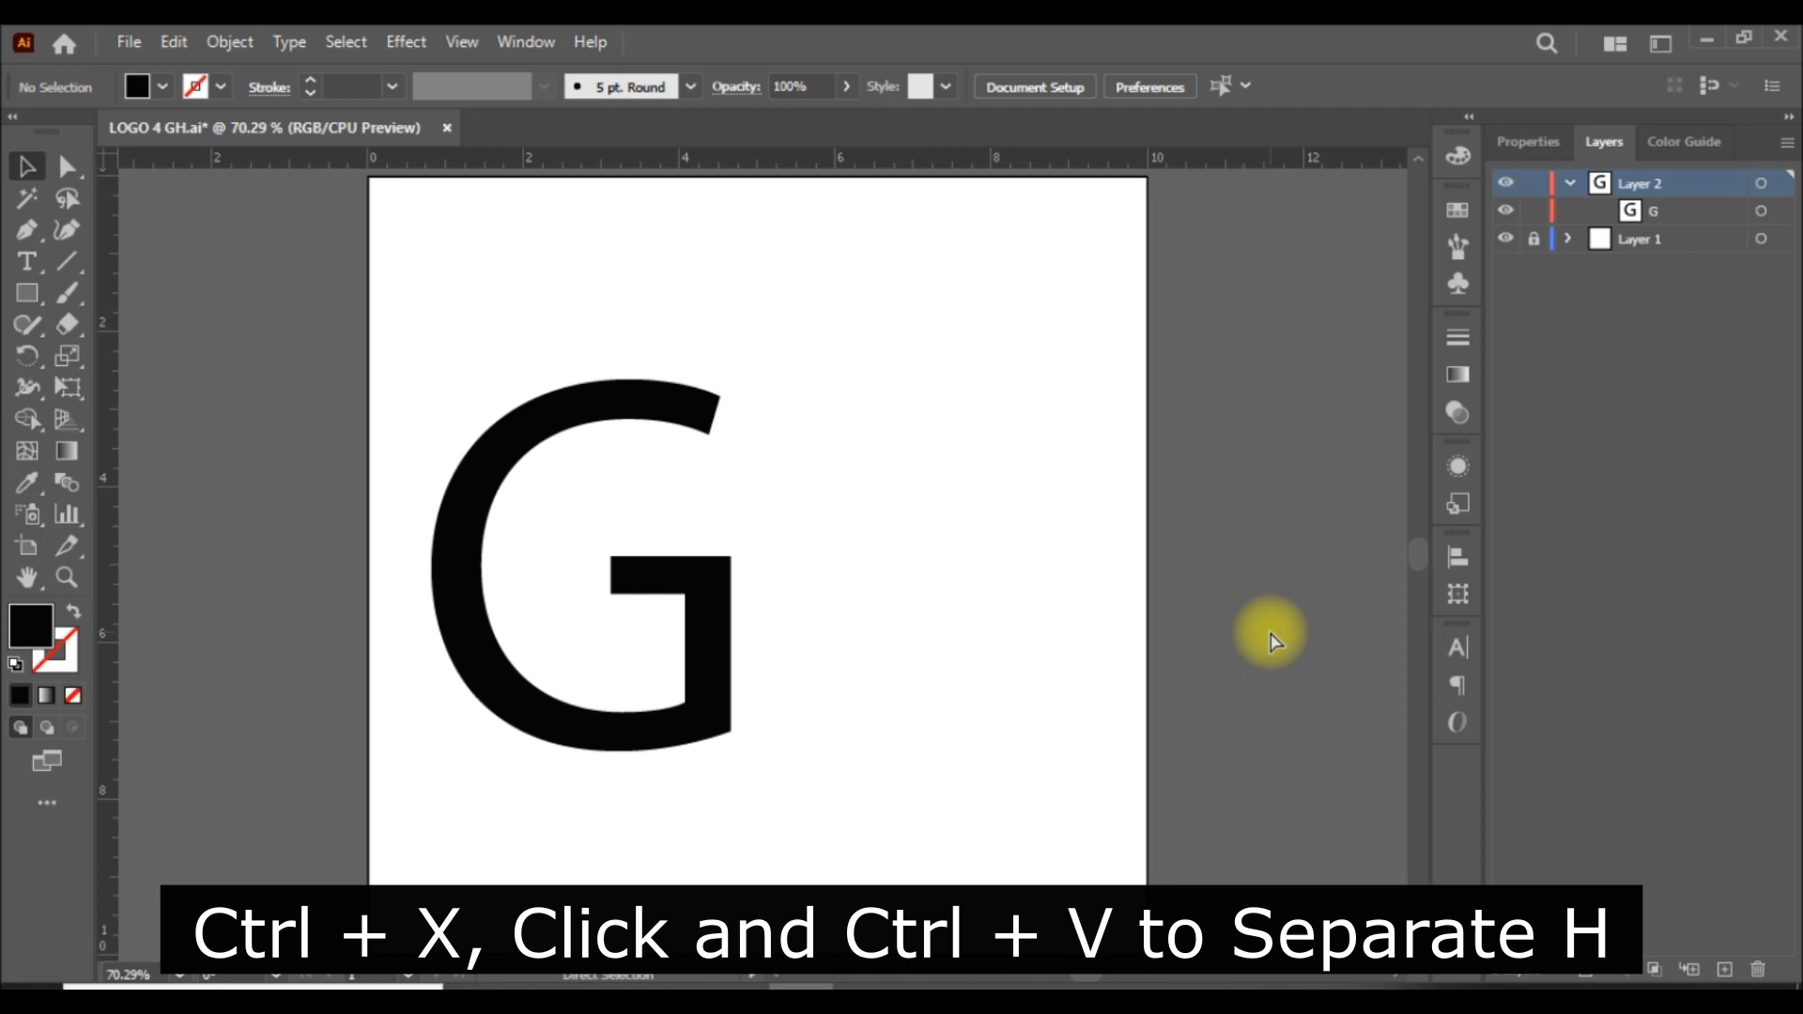
key("ctrl+v")
left_click_drag(736, 474, 1089, 490)
key("ctrl+z")
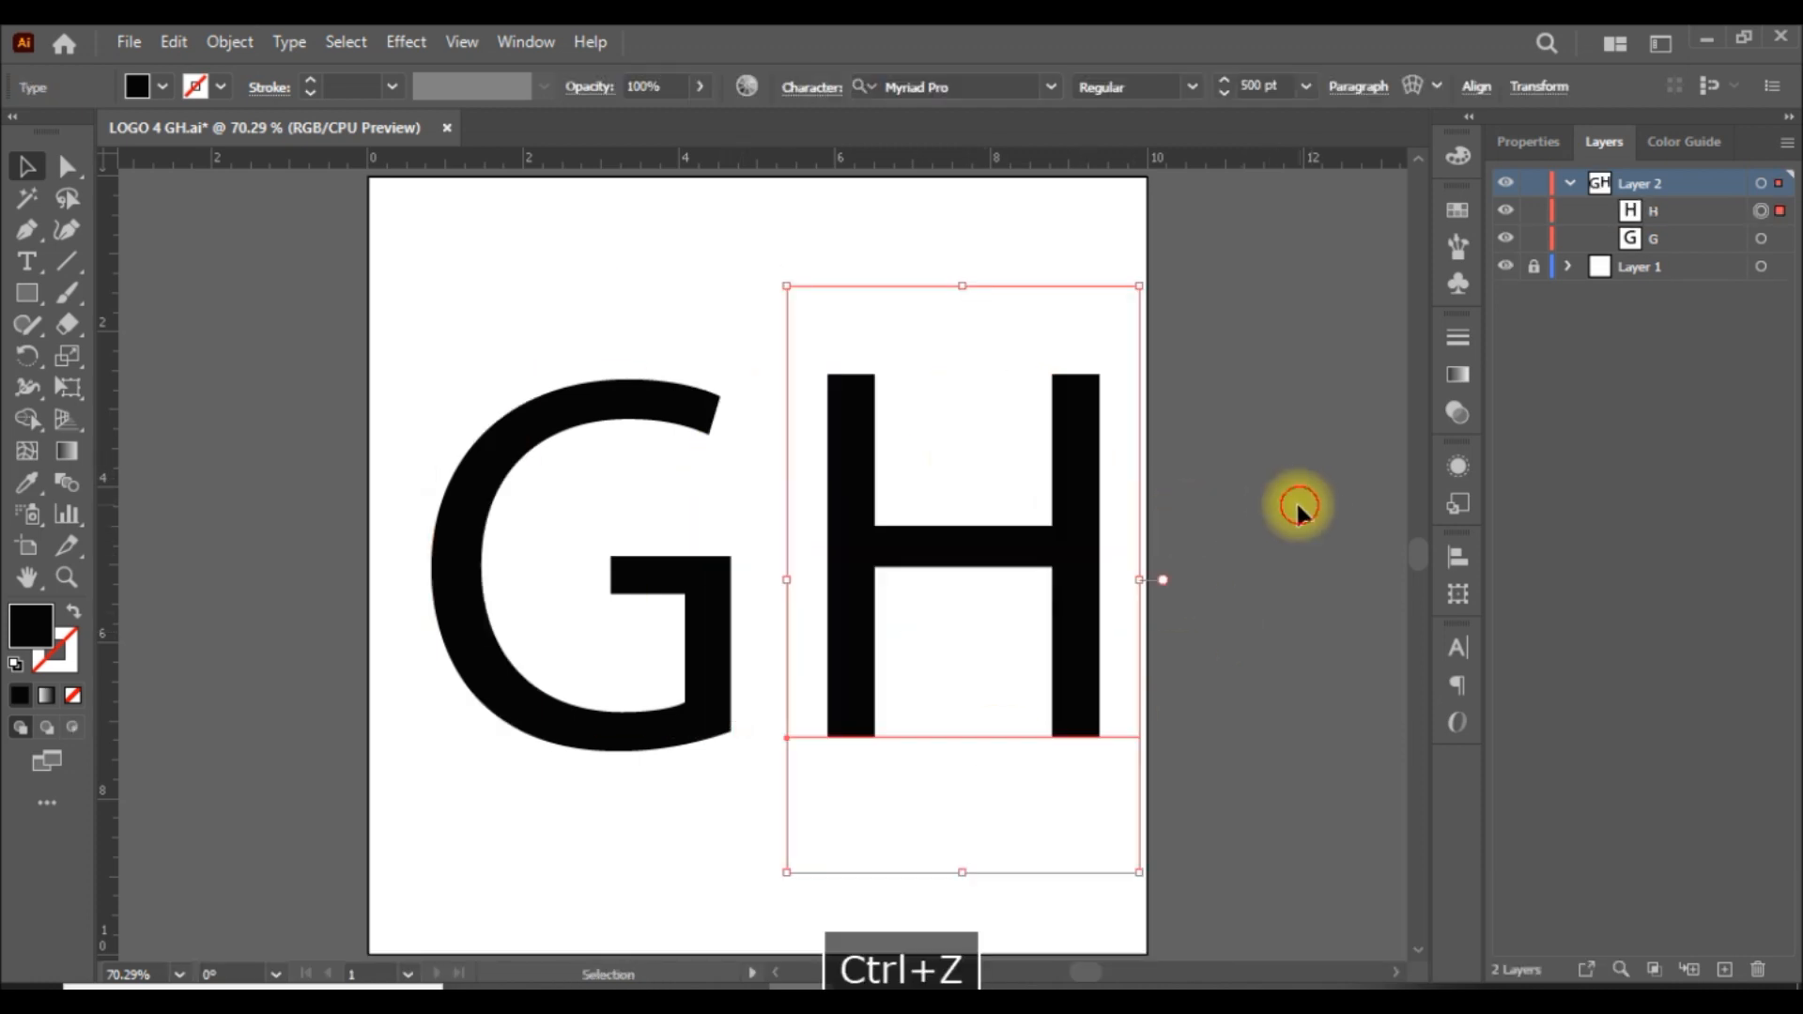
Expand both the G and H text objects into editable outlines.
left_click_drag(1112, 231, 127, 857)
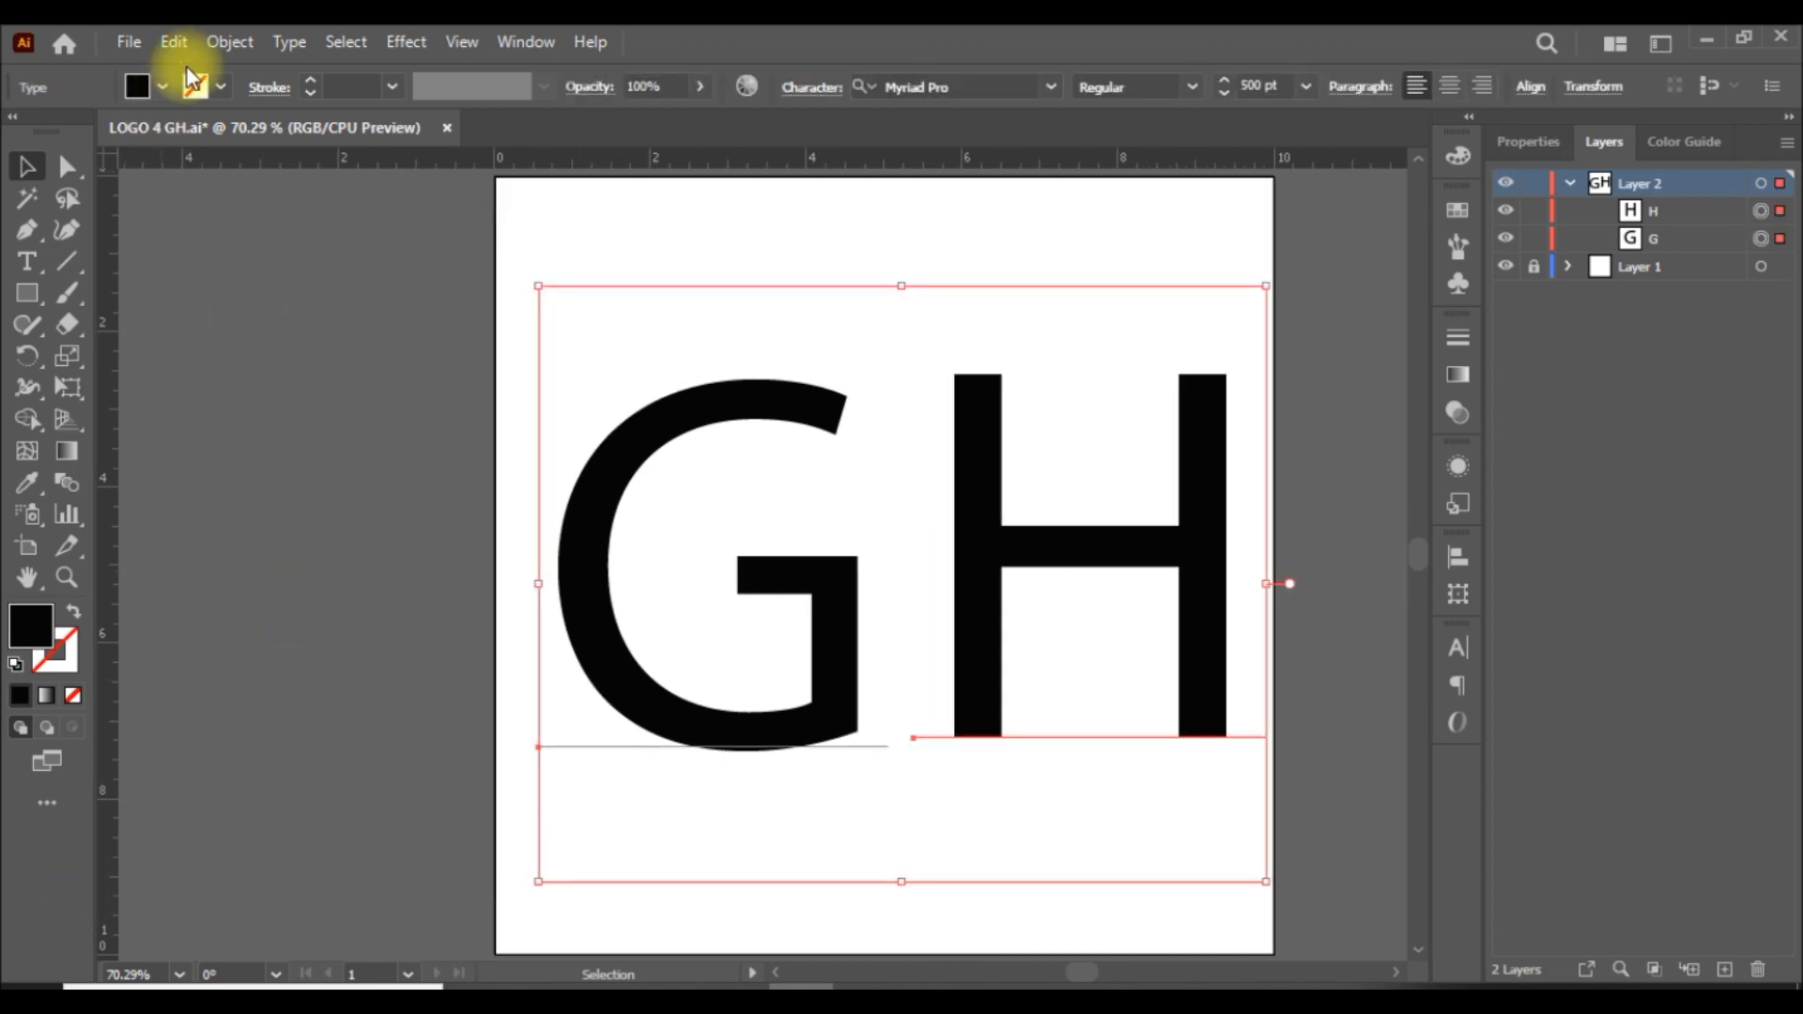
left_click(233, 41)
left_click(374, 343)
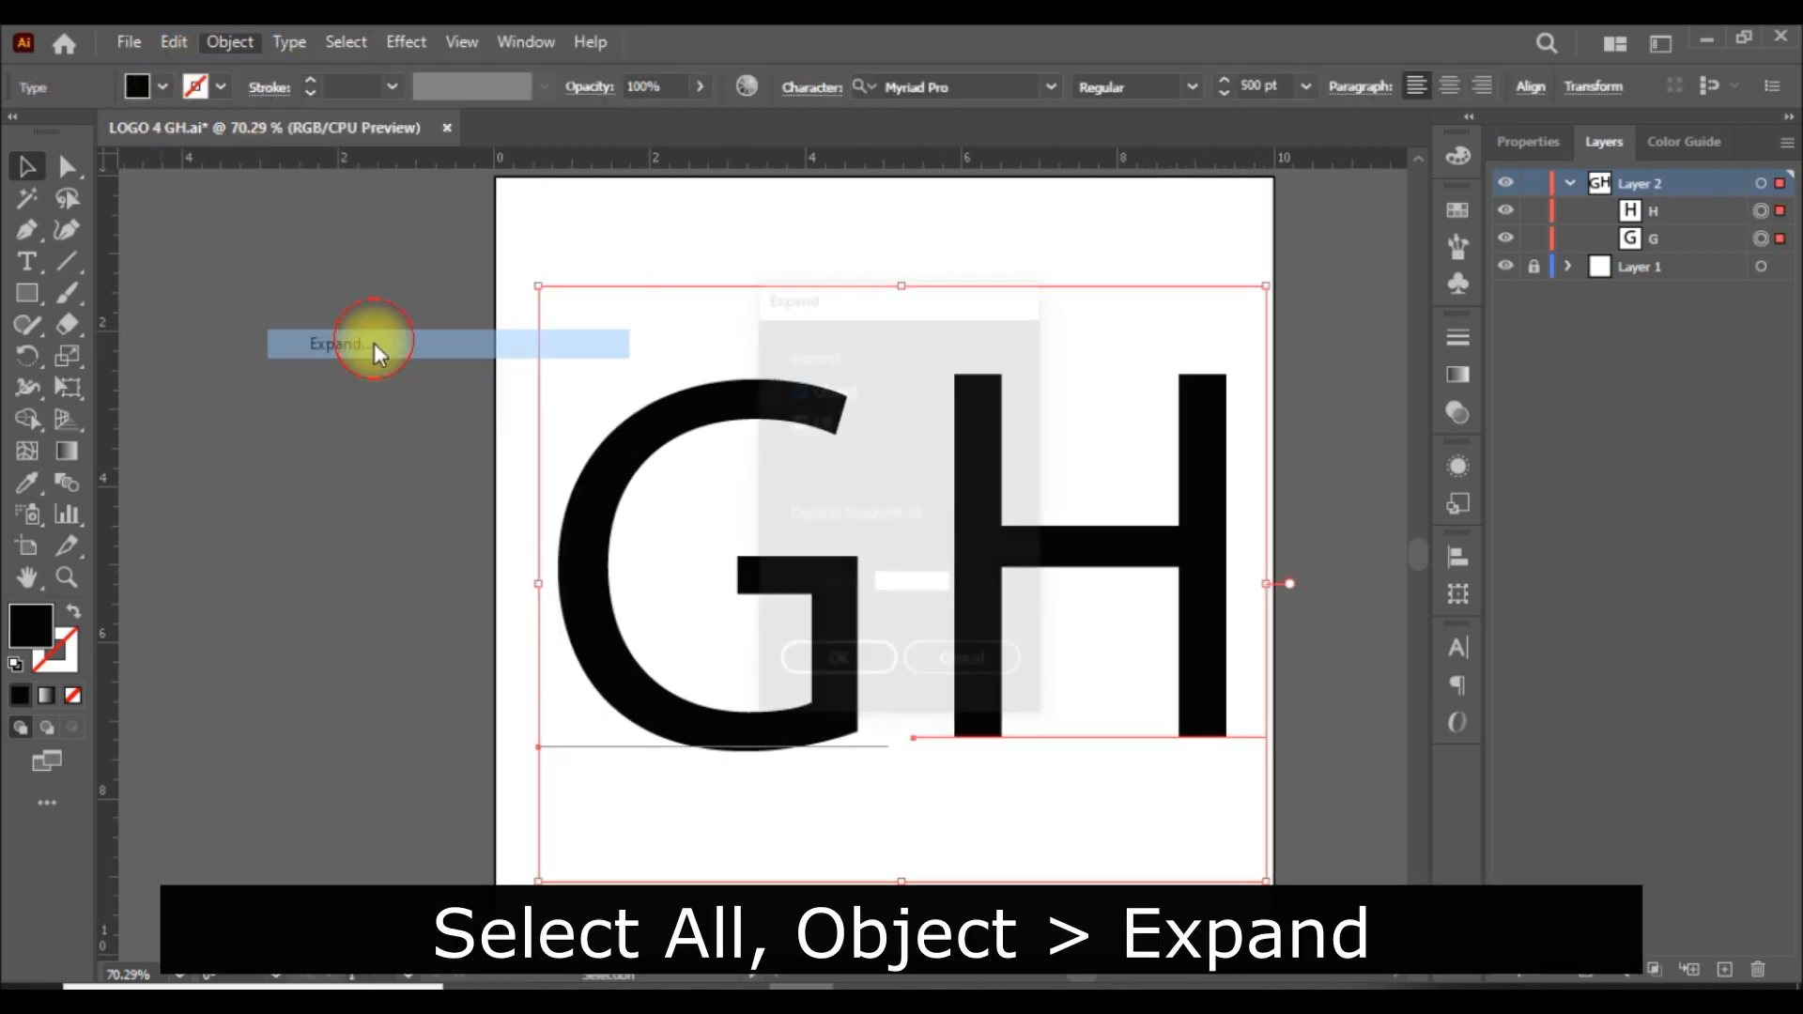
left_click(859, 672)
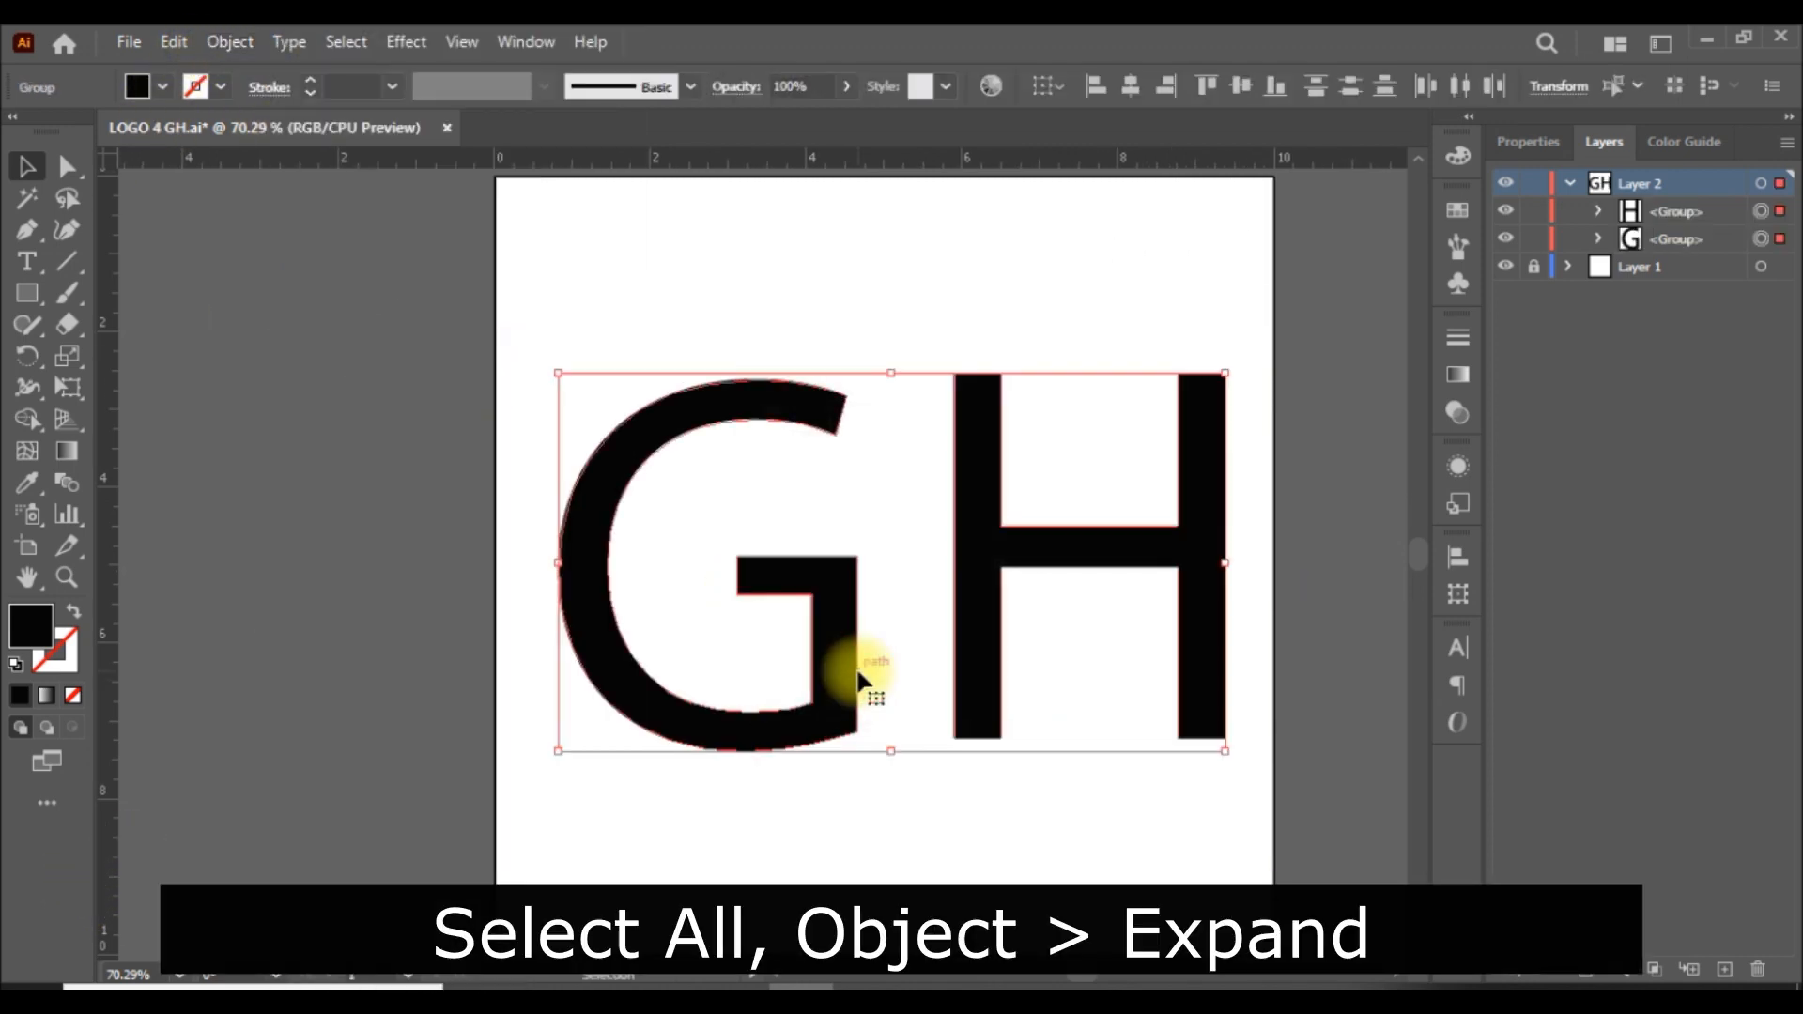
scroll(859, 679, "right", 3)
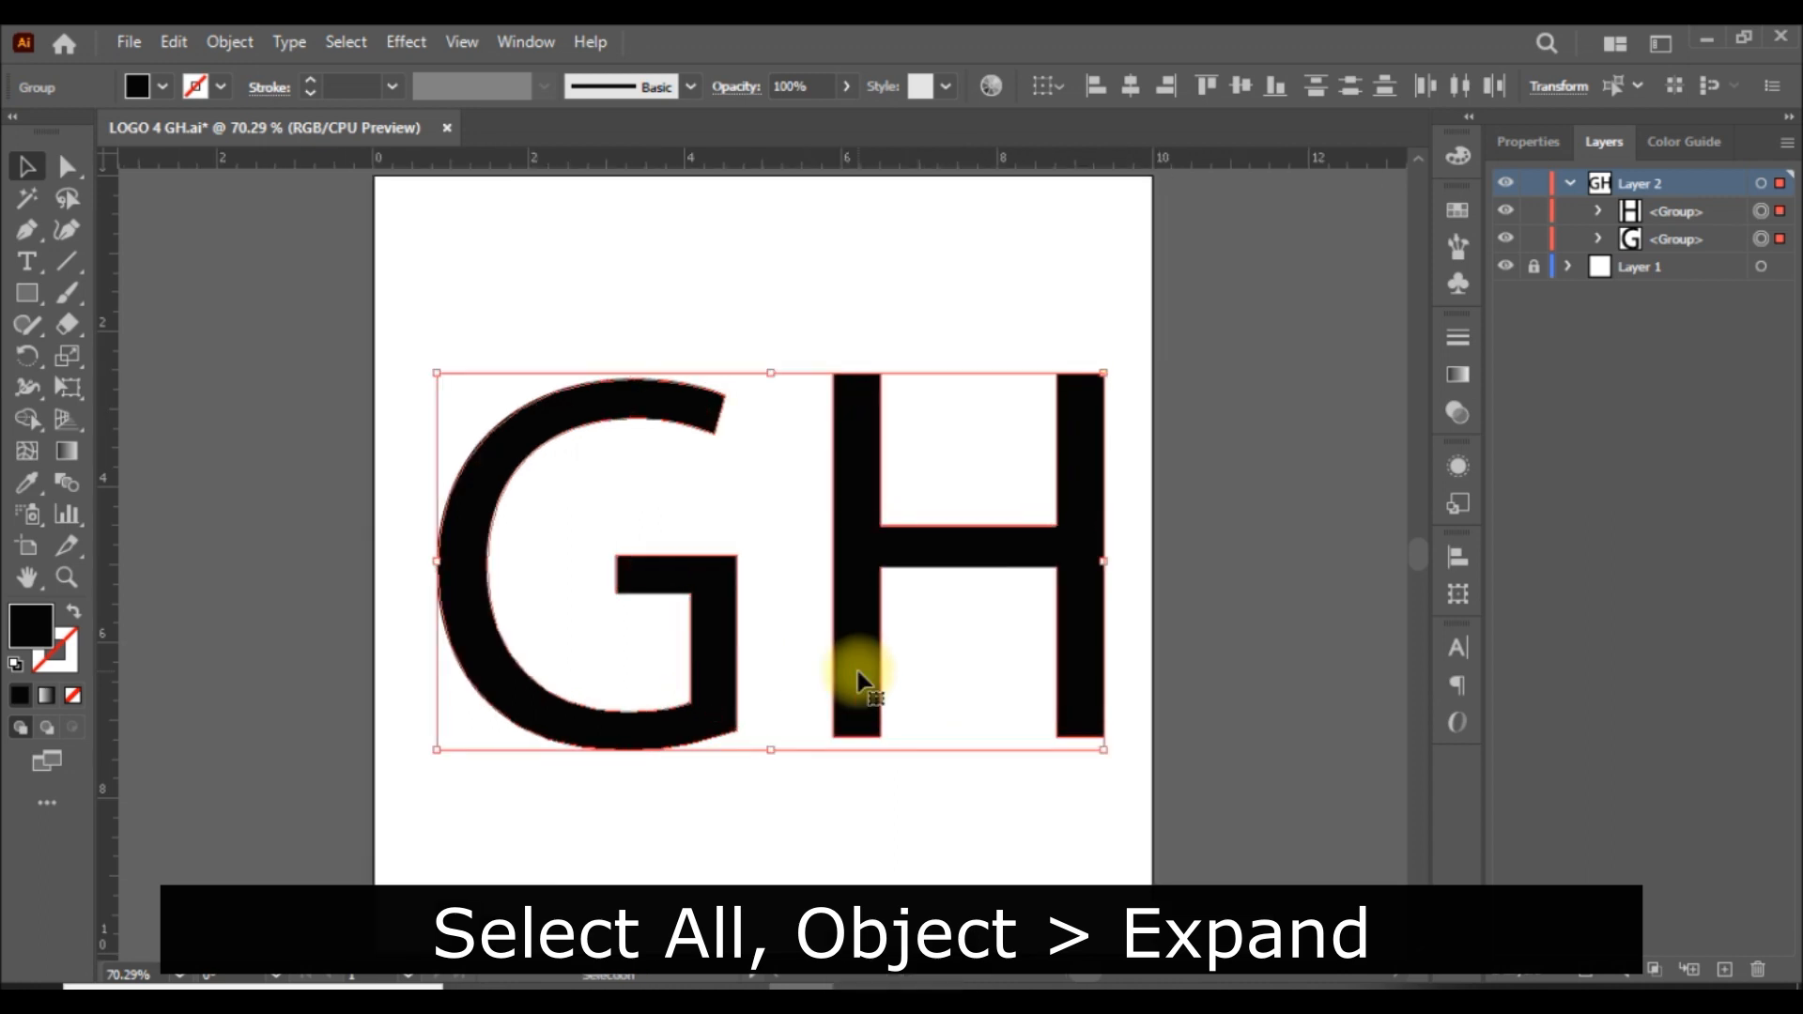
left_click(1221, 611)
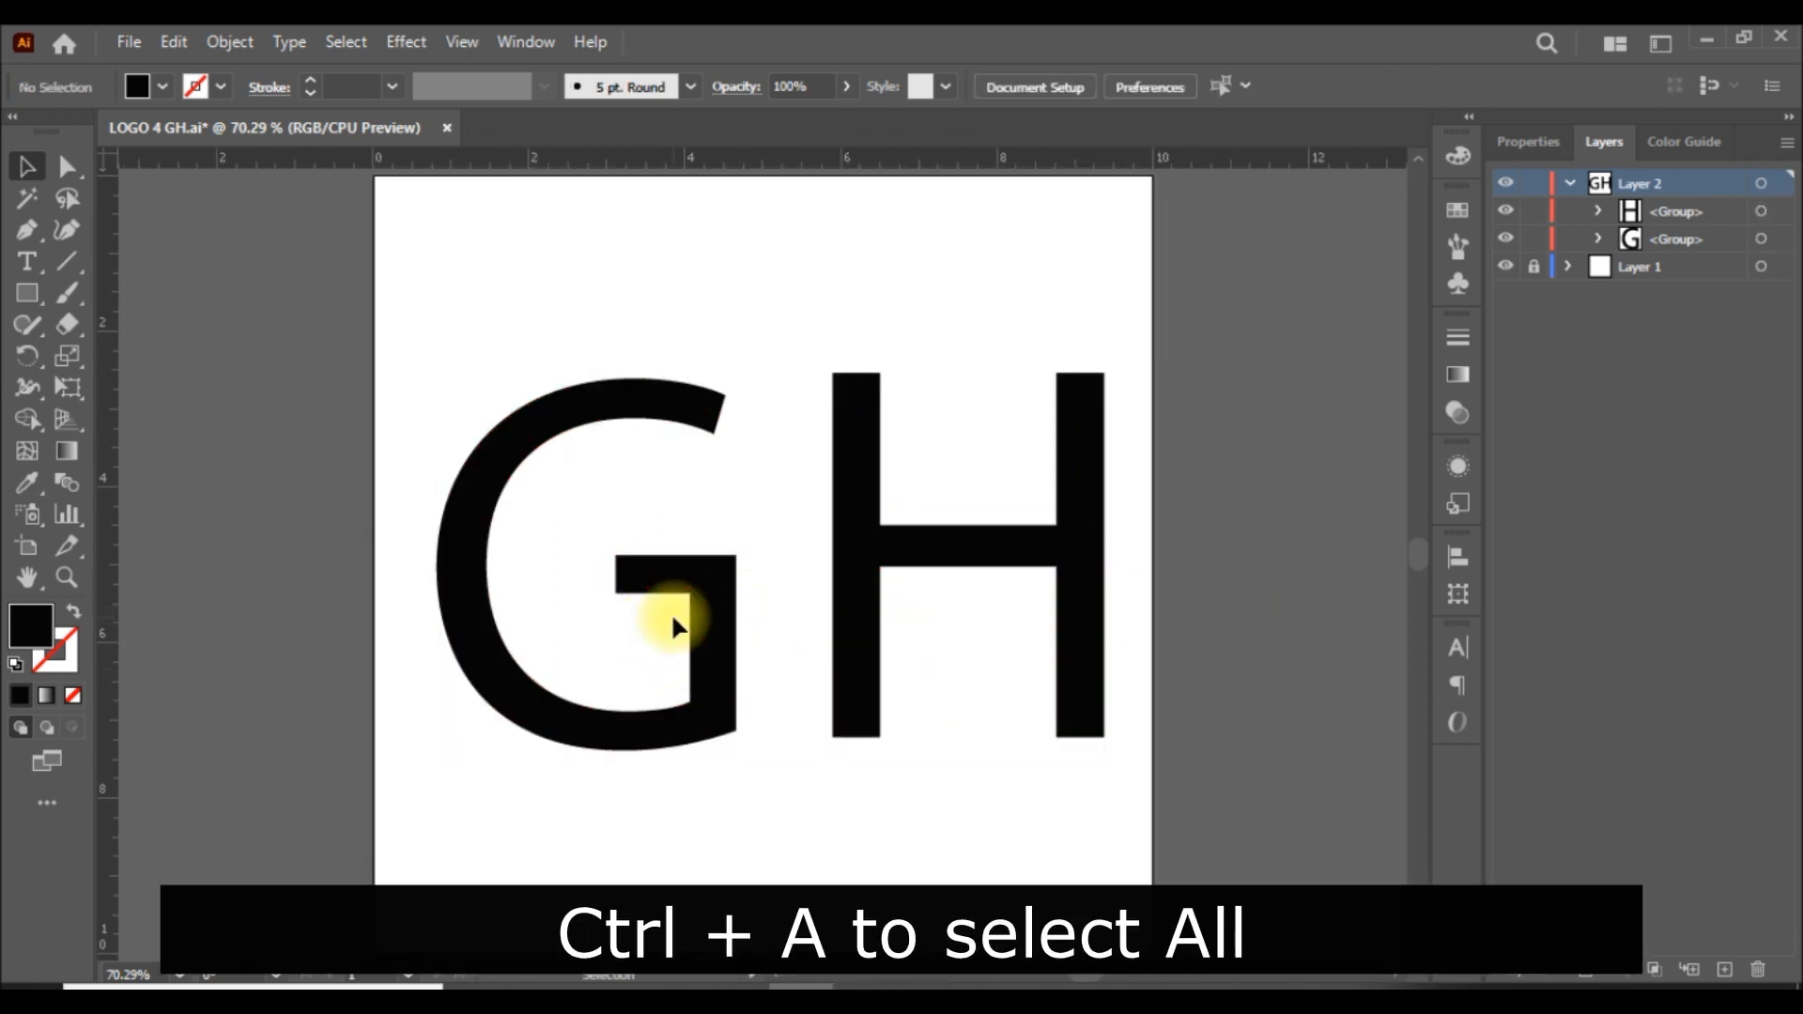
Give both letter outlines no fill and a black stroke.
left_click(691, 595)
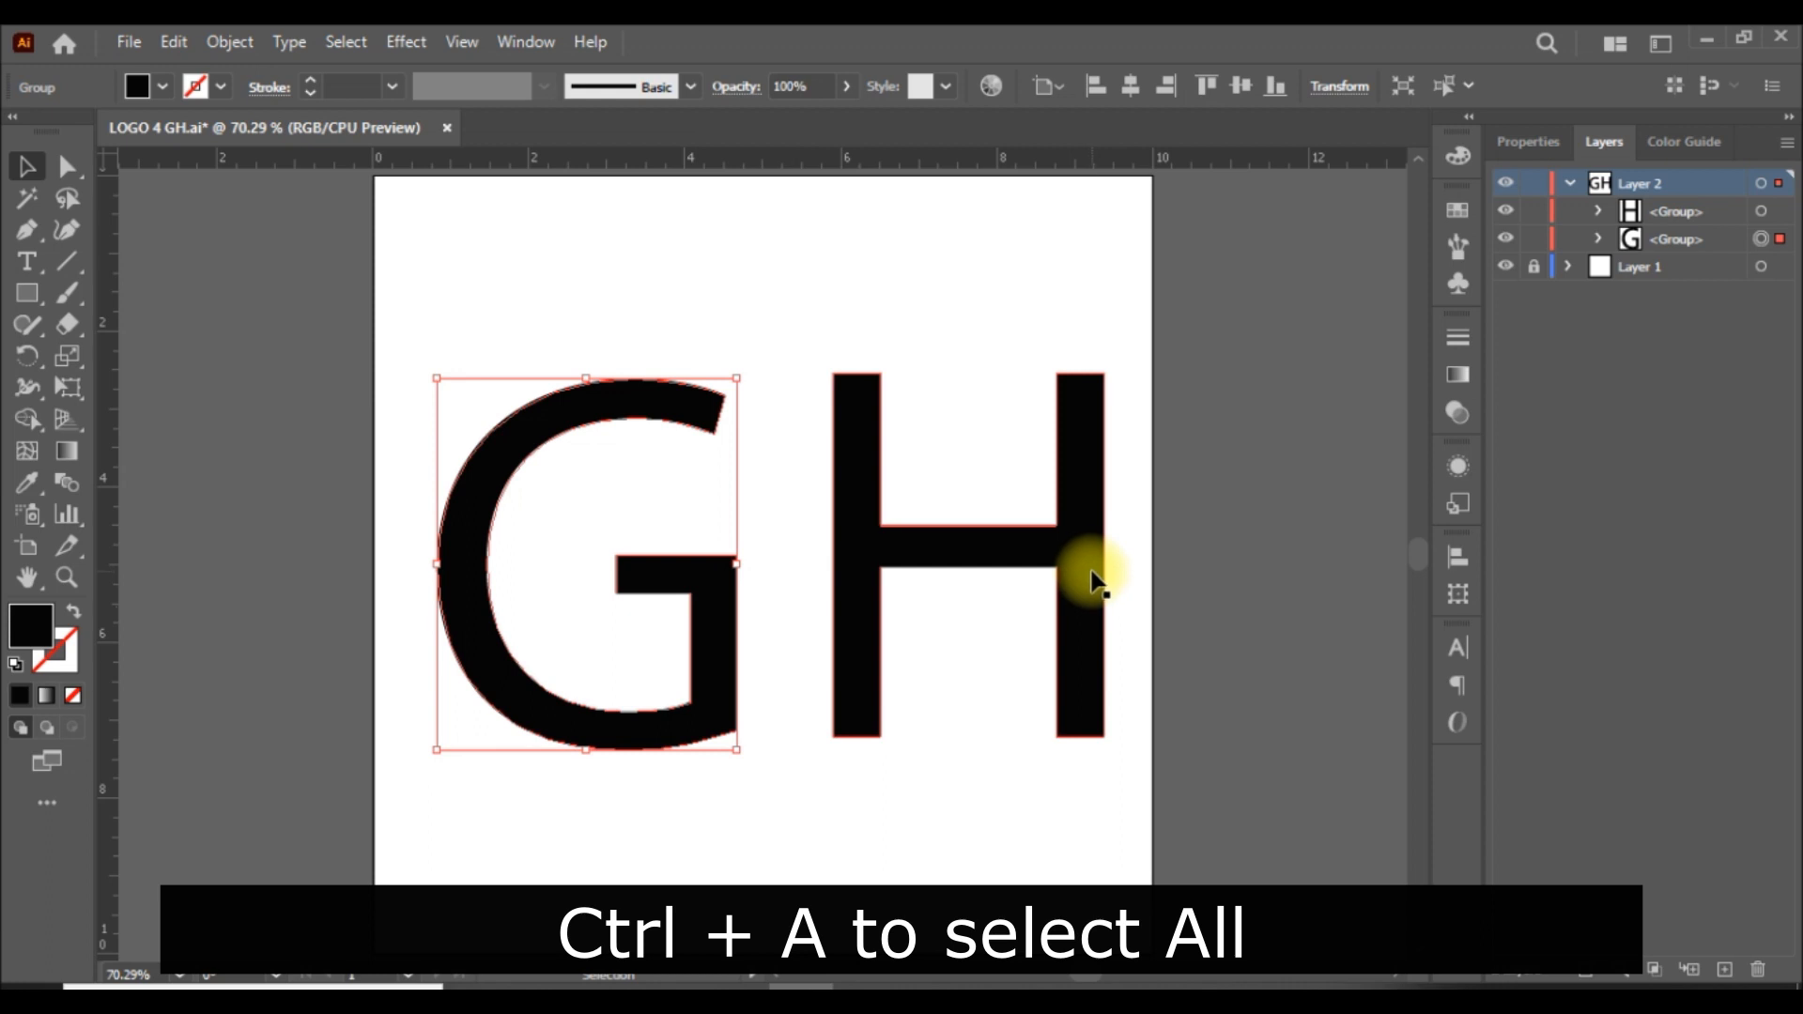
left_click_drag(1189, 417, 564, 738)
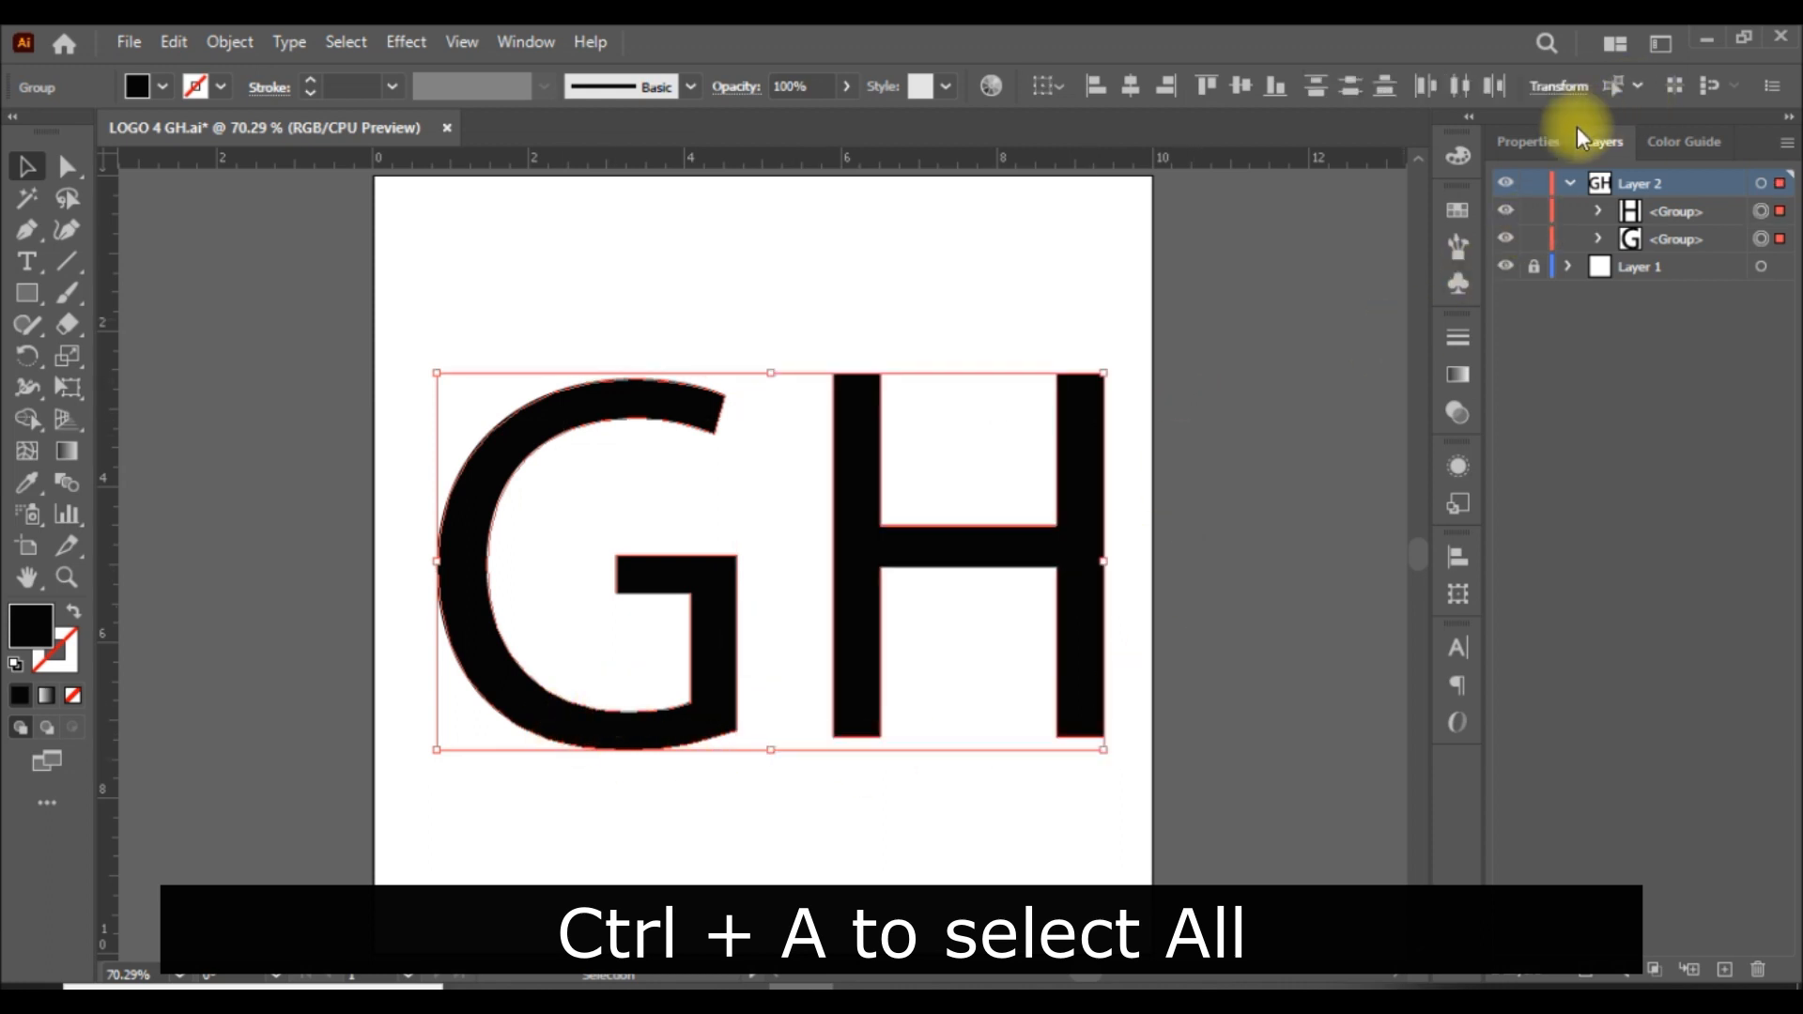
left_click(1531, 141)
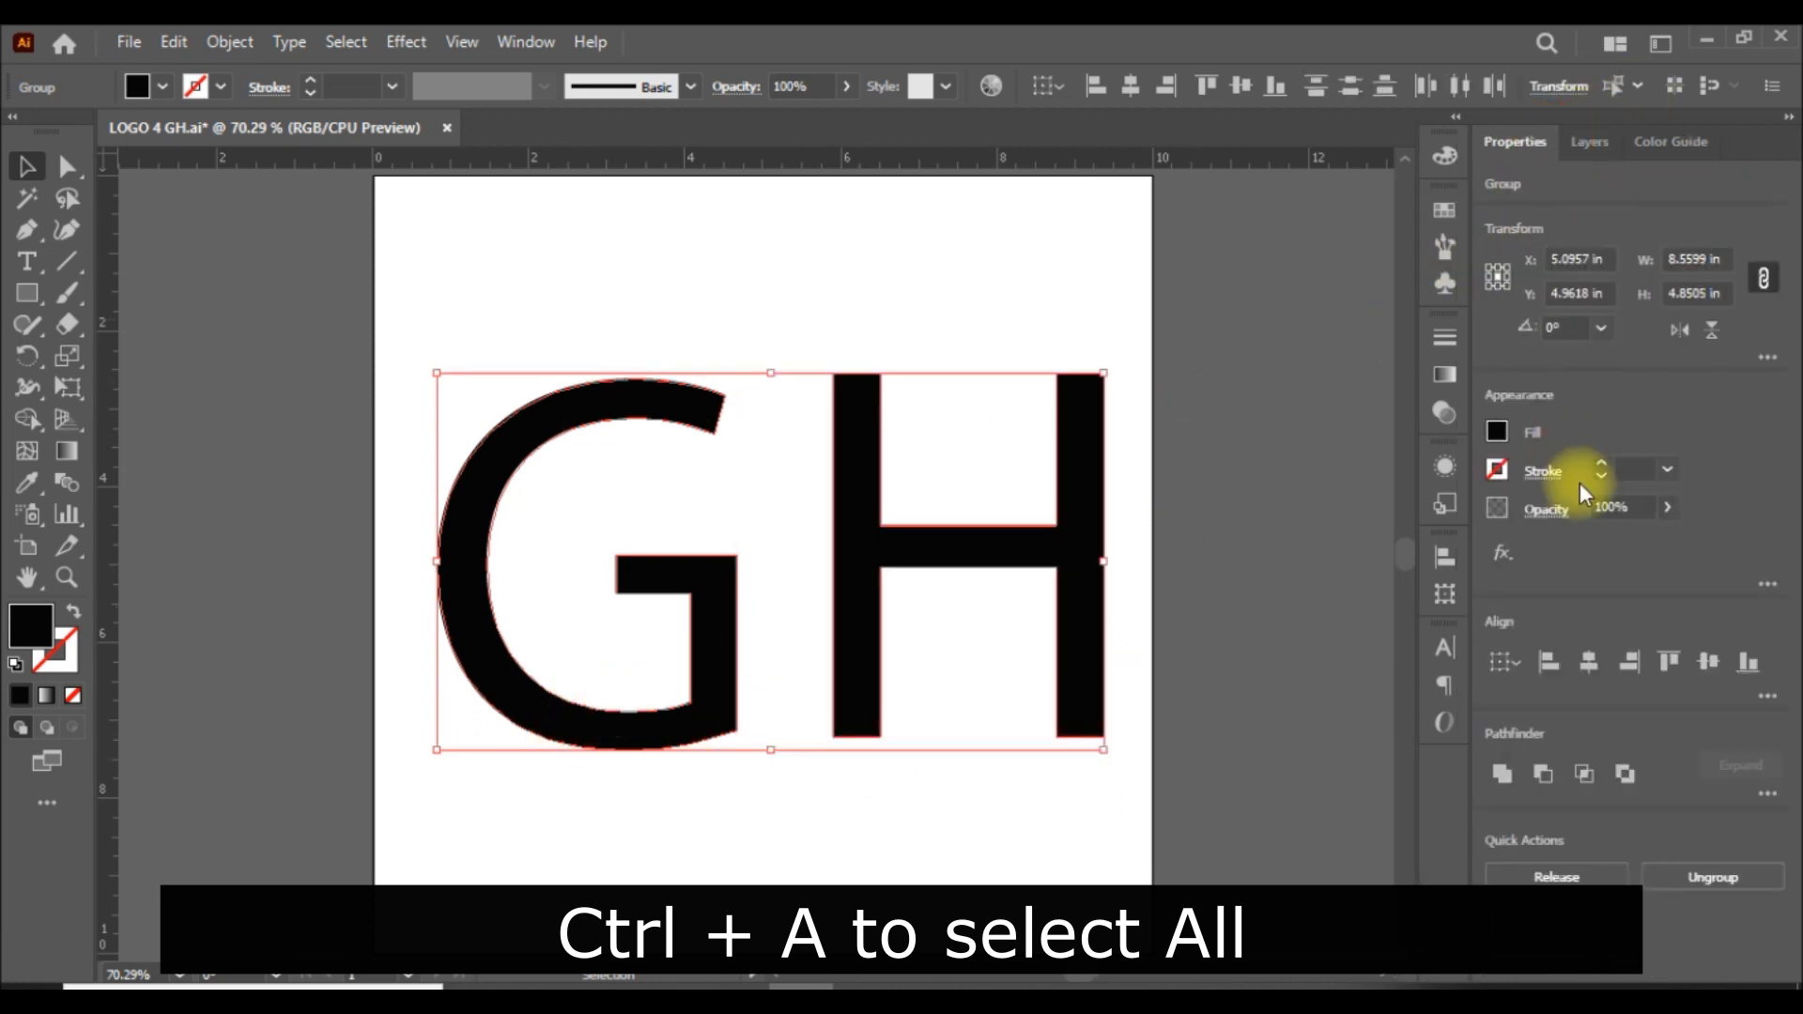
left_click(1503, 424)
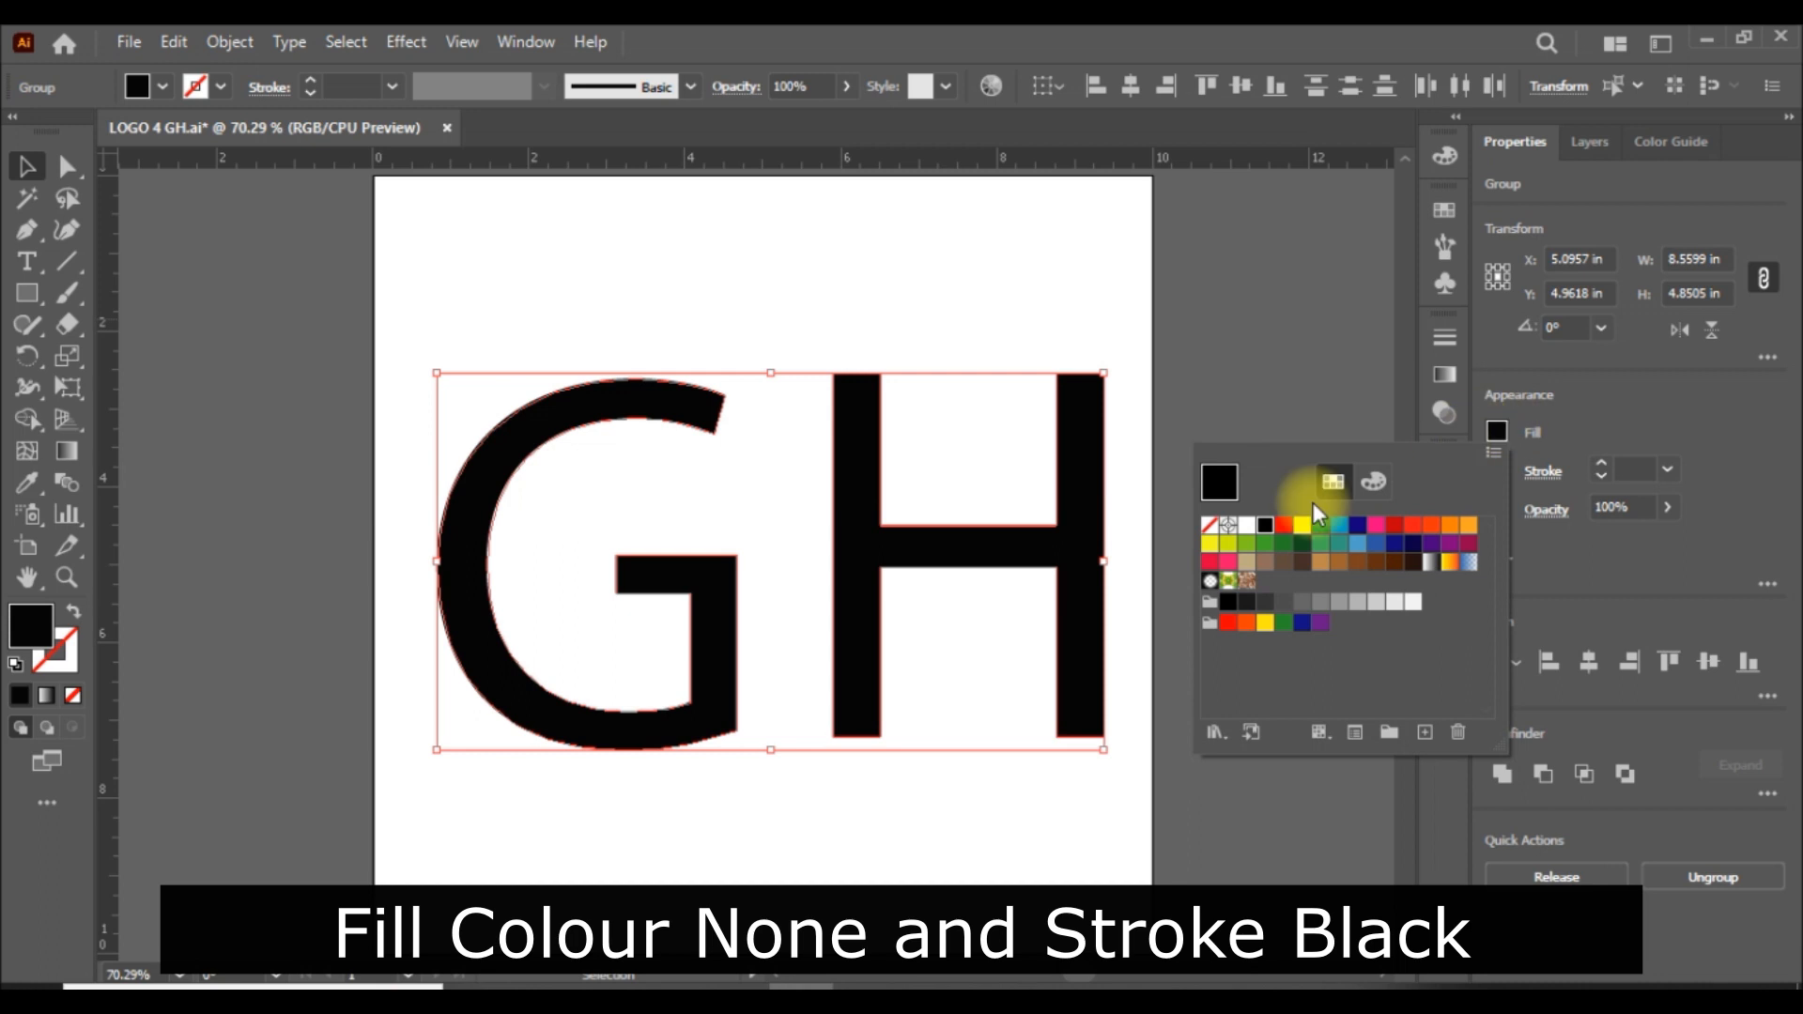
left_click(1210, 525)
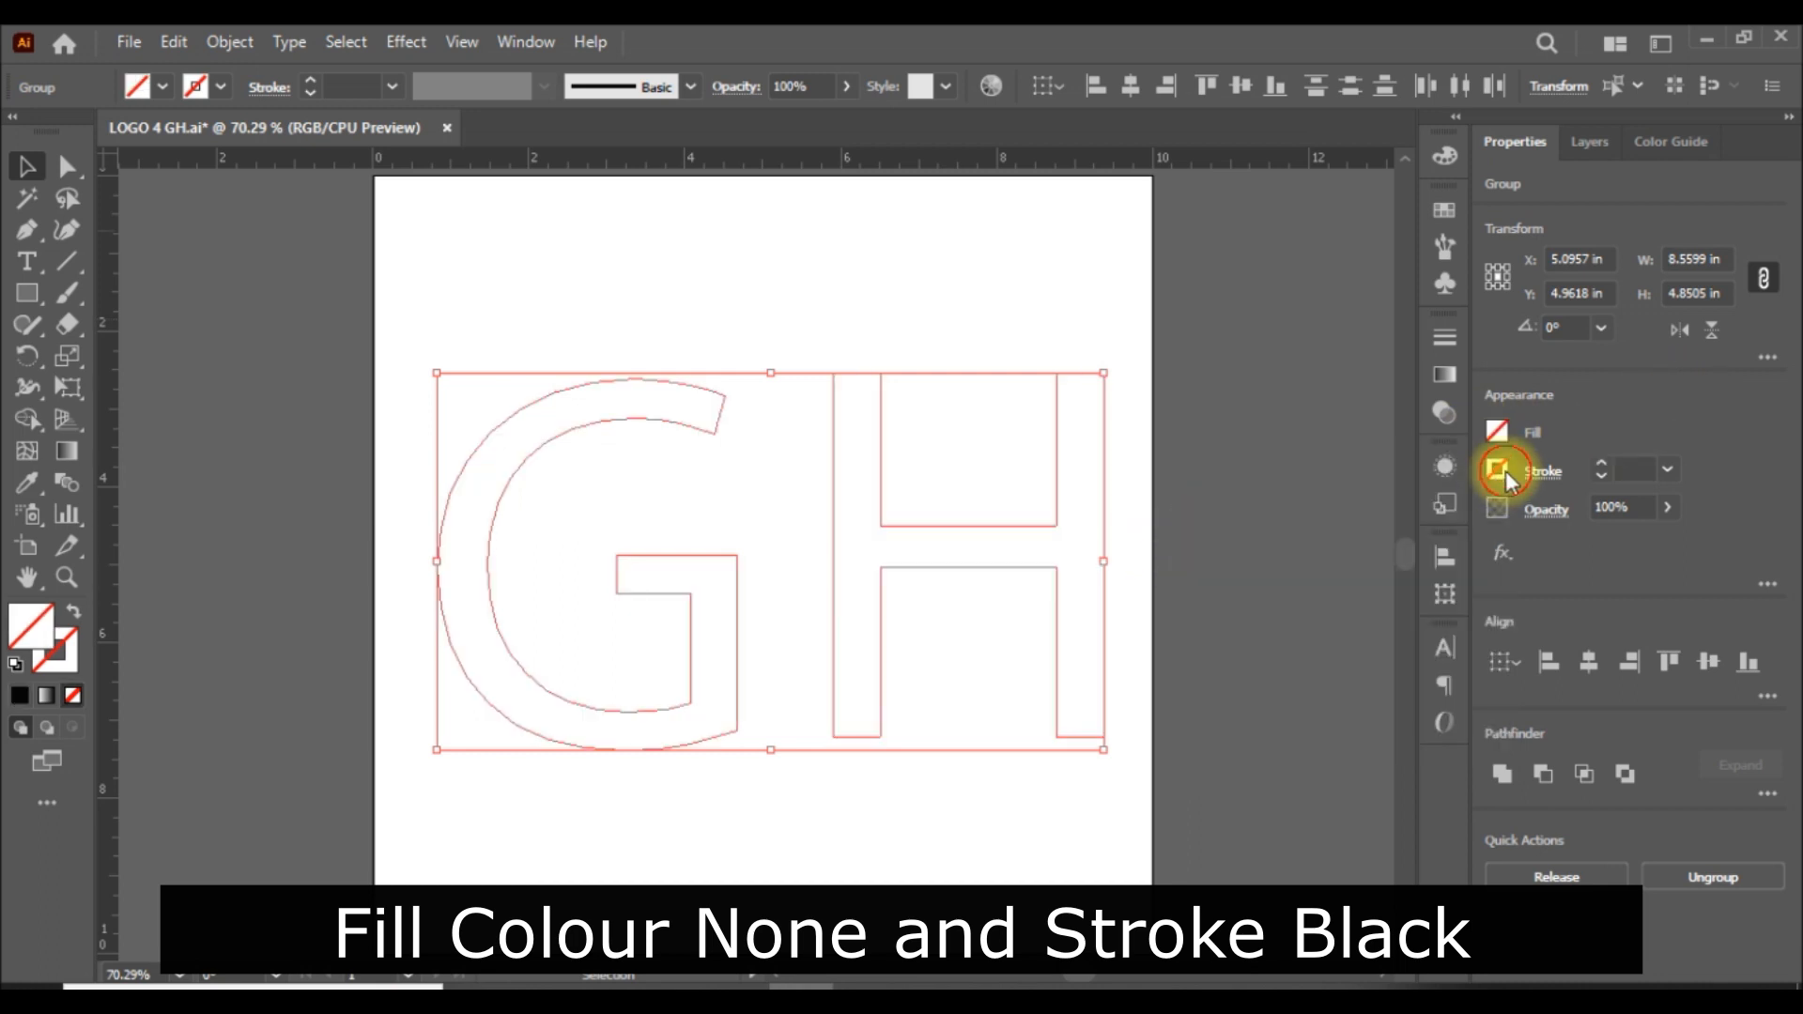
left_click(1499, 470)
left_click(1265, 569)
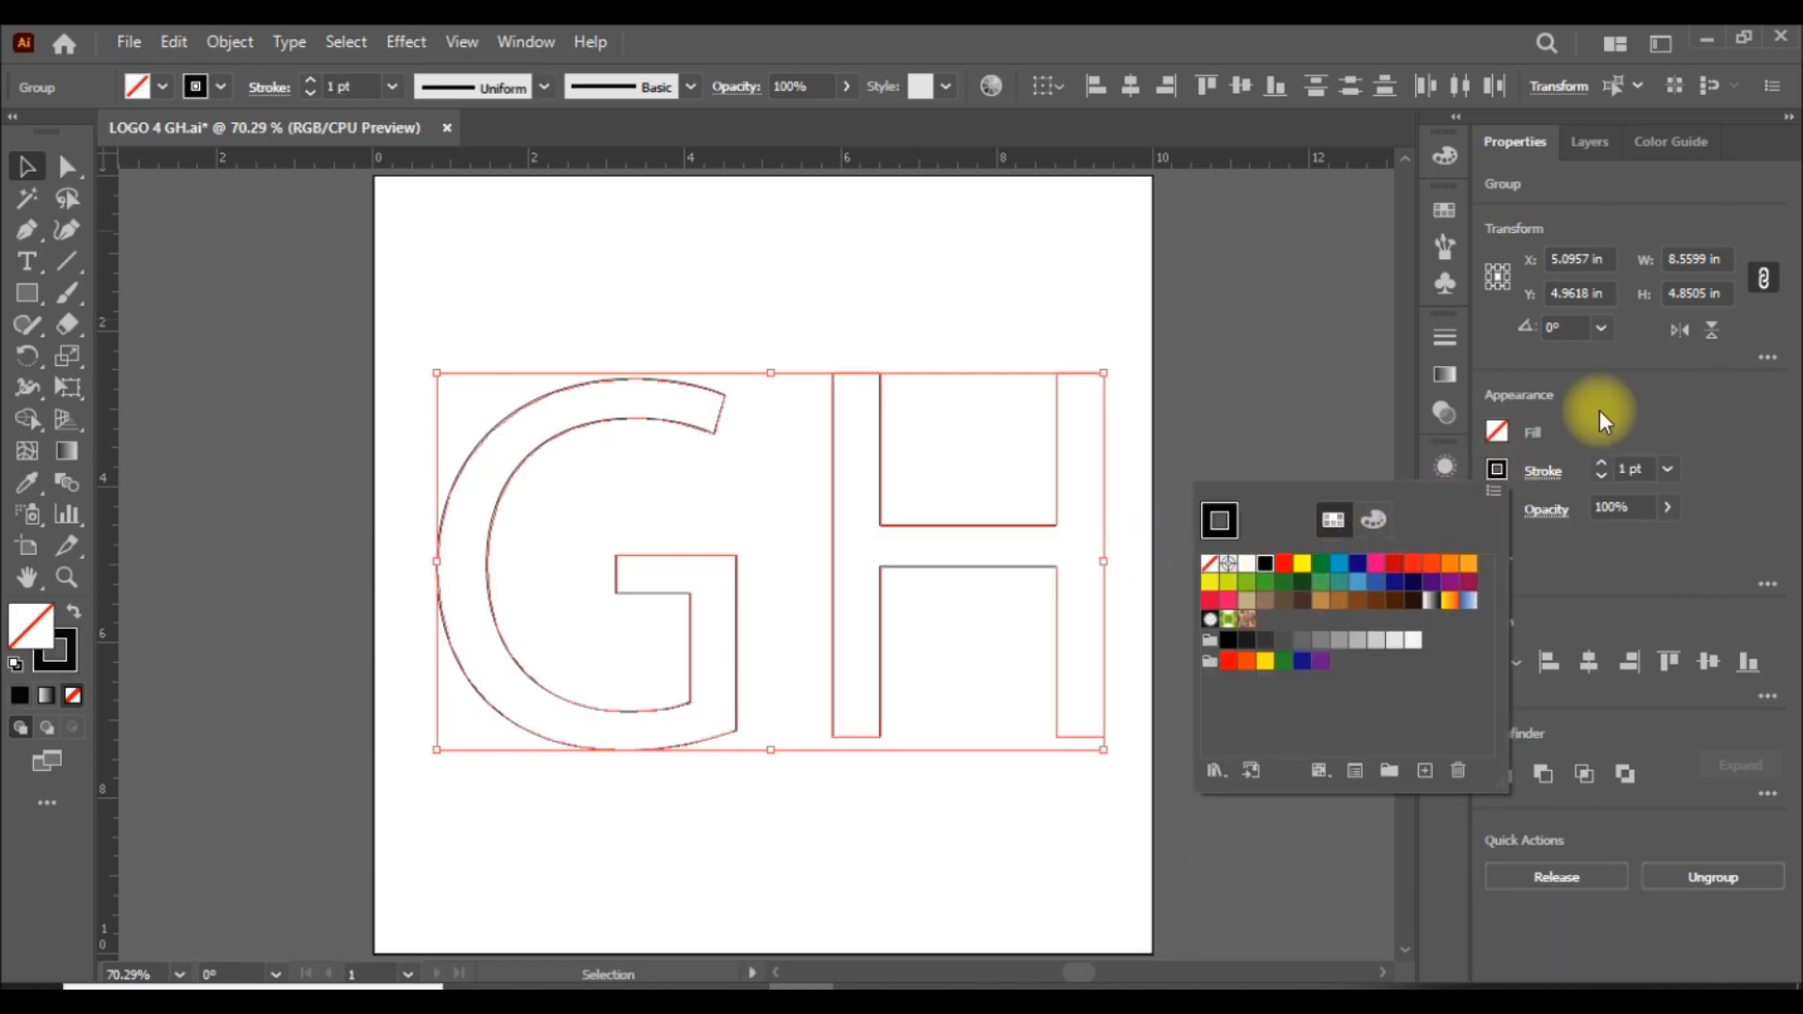
left_click(1604, 405)
left_click(1318, 612)
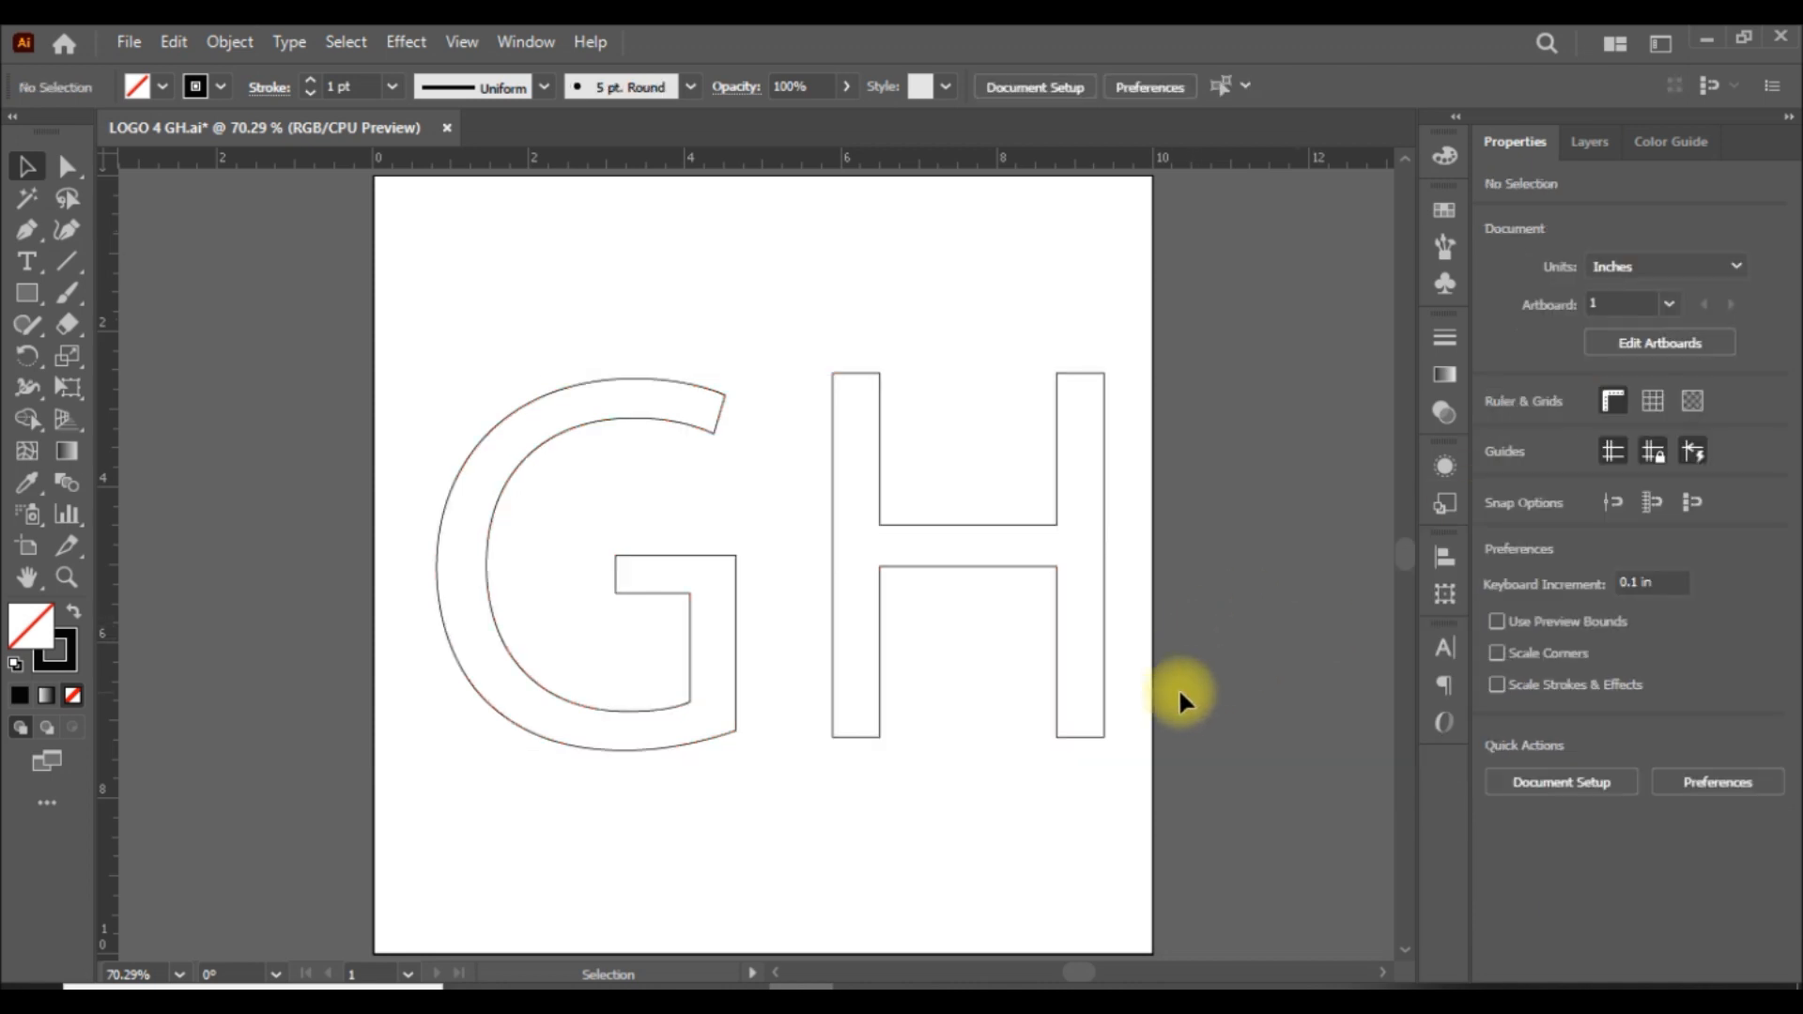
Move the H over the G so the H's left stem lines up exactly with the G's vertical stem.
left_click(958, 526)
left_click_drag(960, 528, 814, 534)
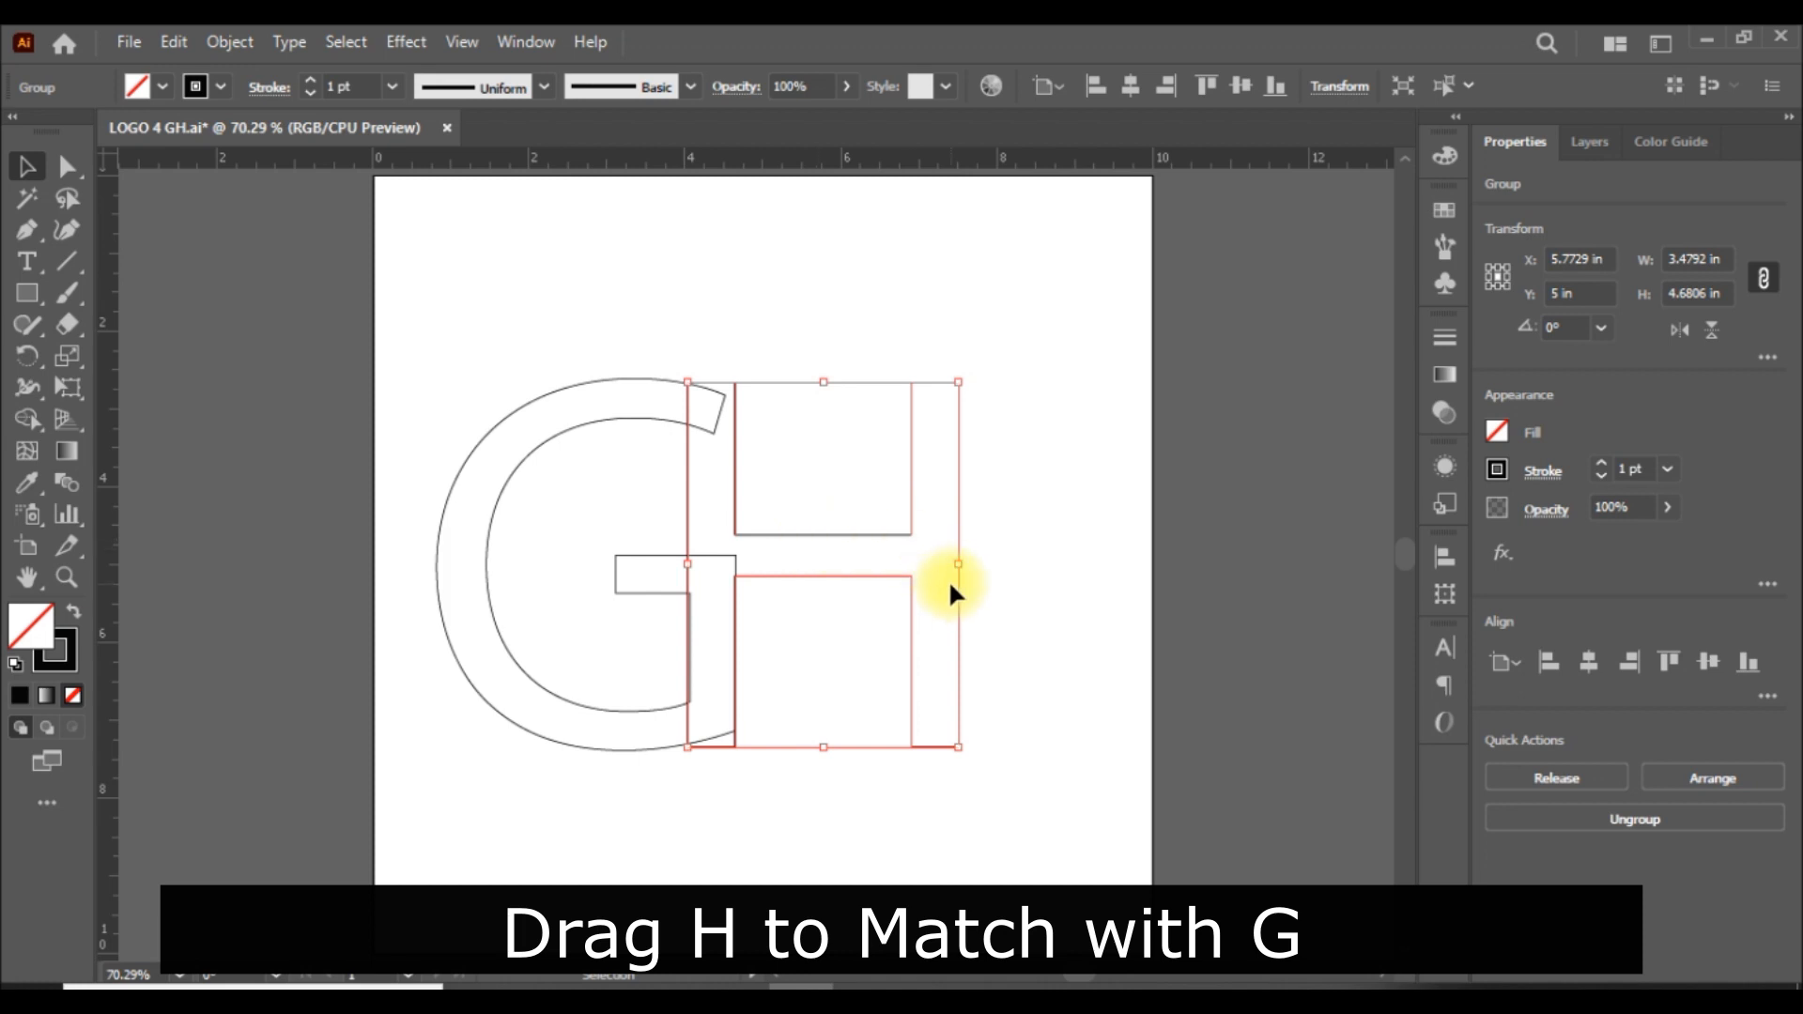
key("ctrl+plus")
key("ctrl+plus")
key("ctrl+plus")
scroll(950, 592, "down", 5)
scroll(649, 476, "up", 1)
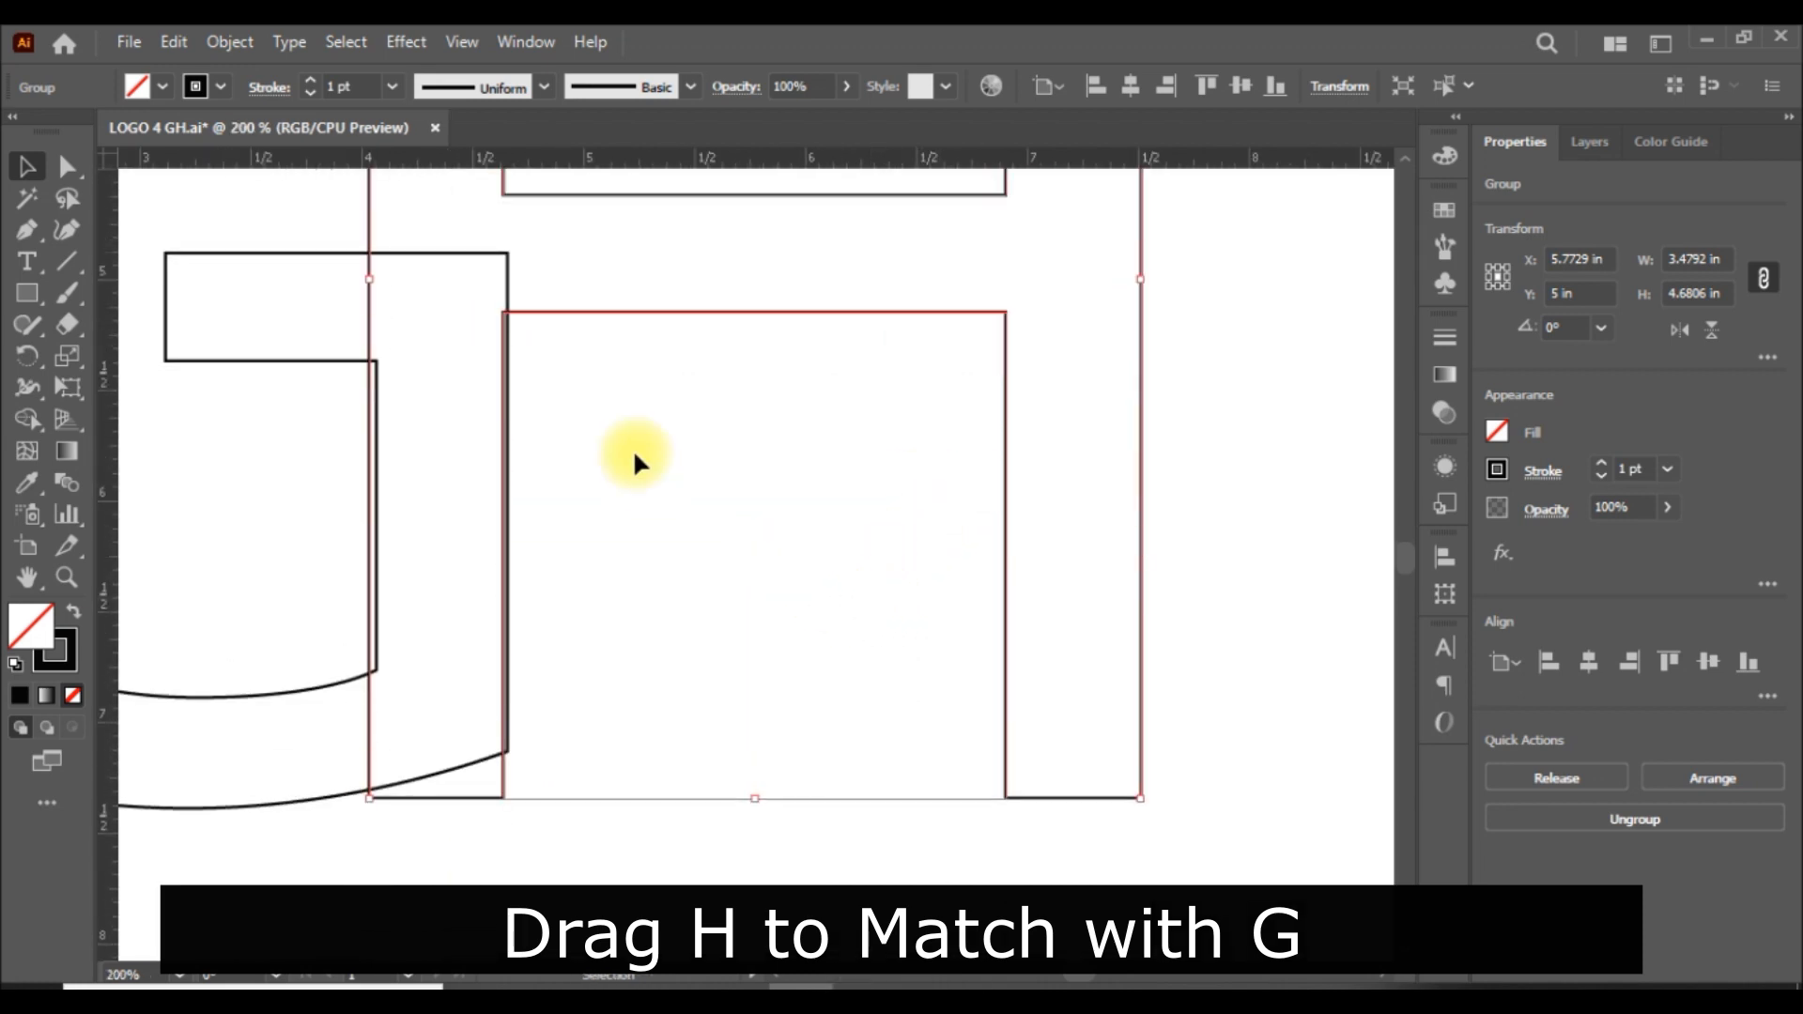
left_click_drag(622, 314, 625, 314)
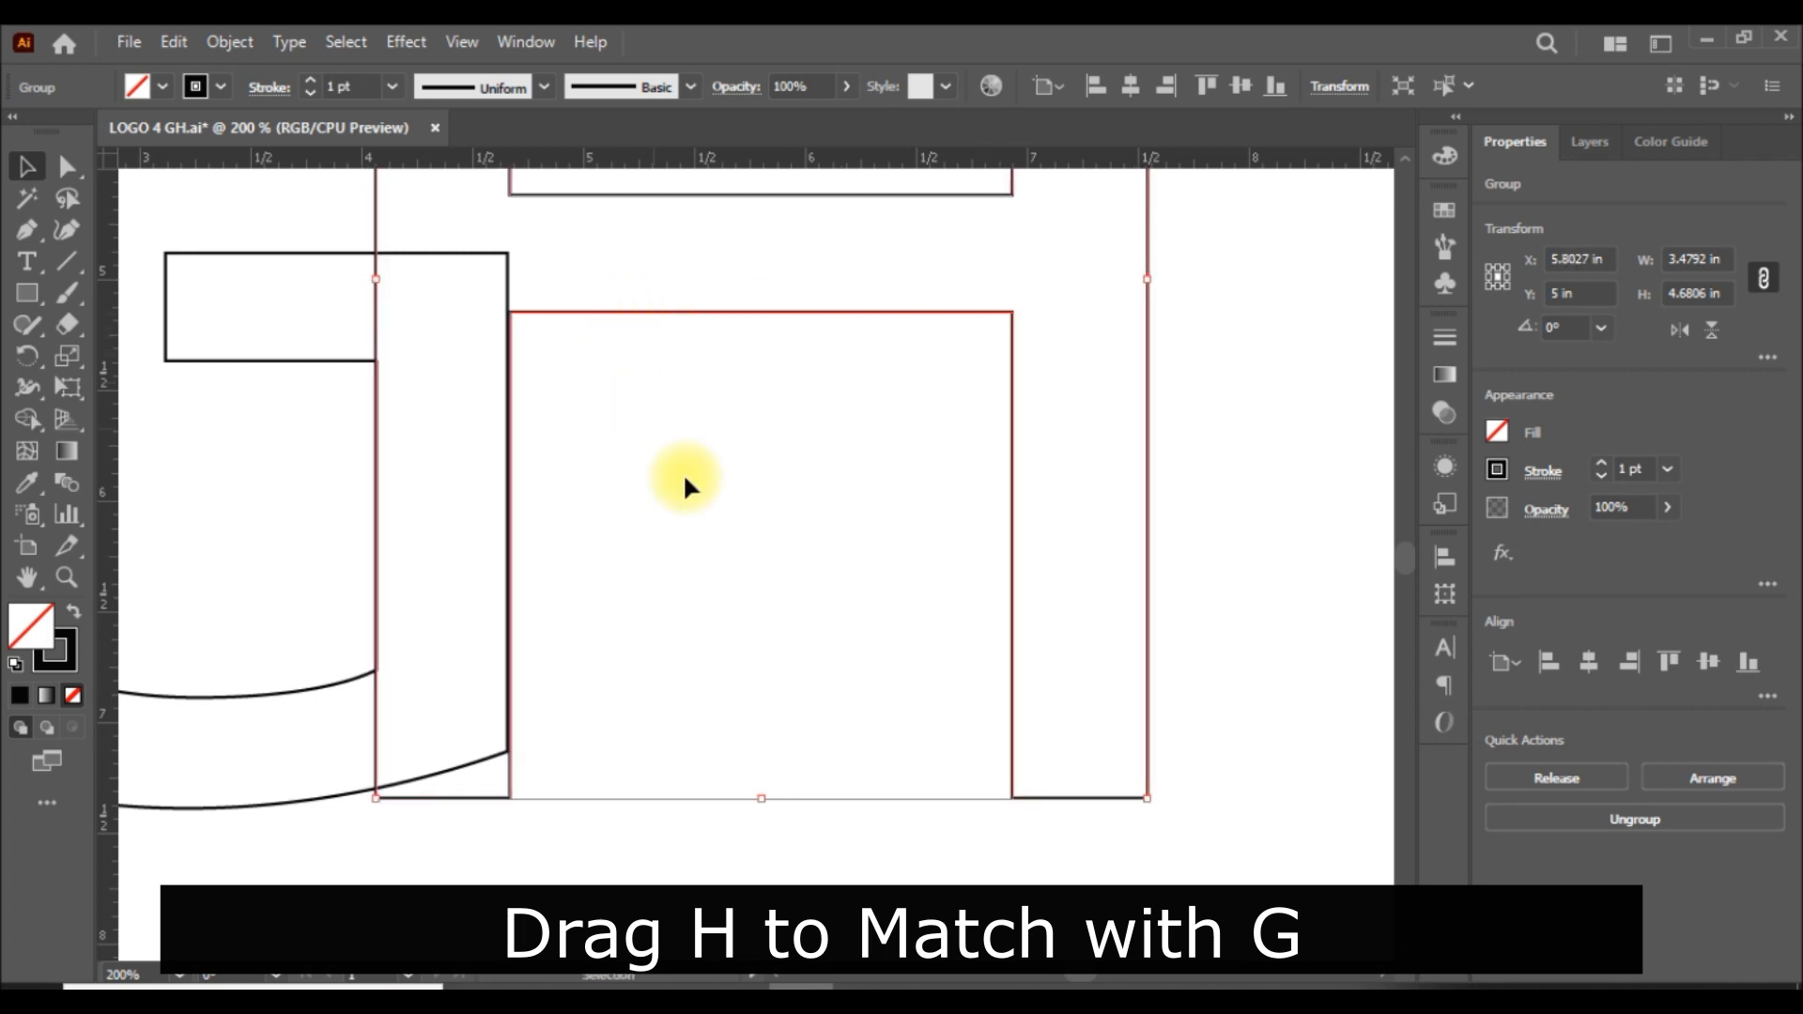
left_click(1264, 615)
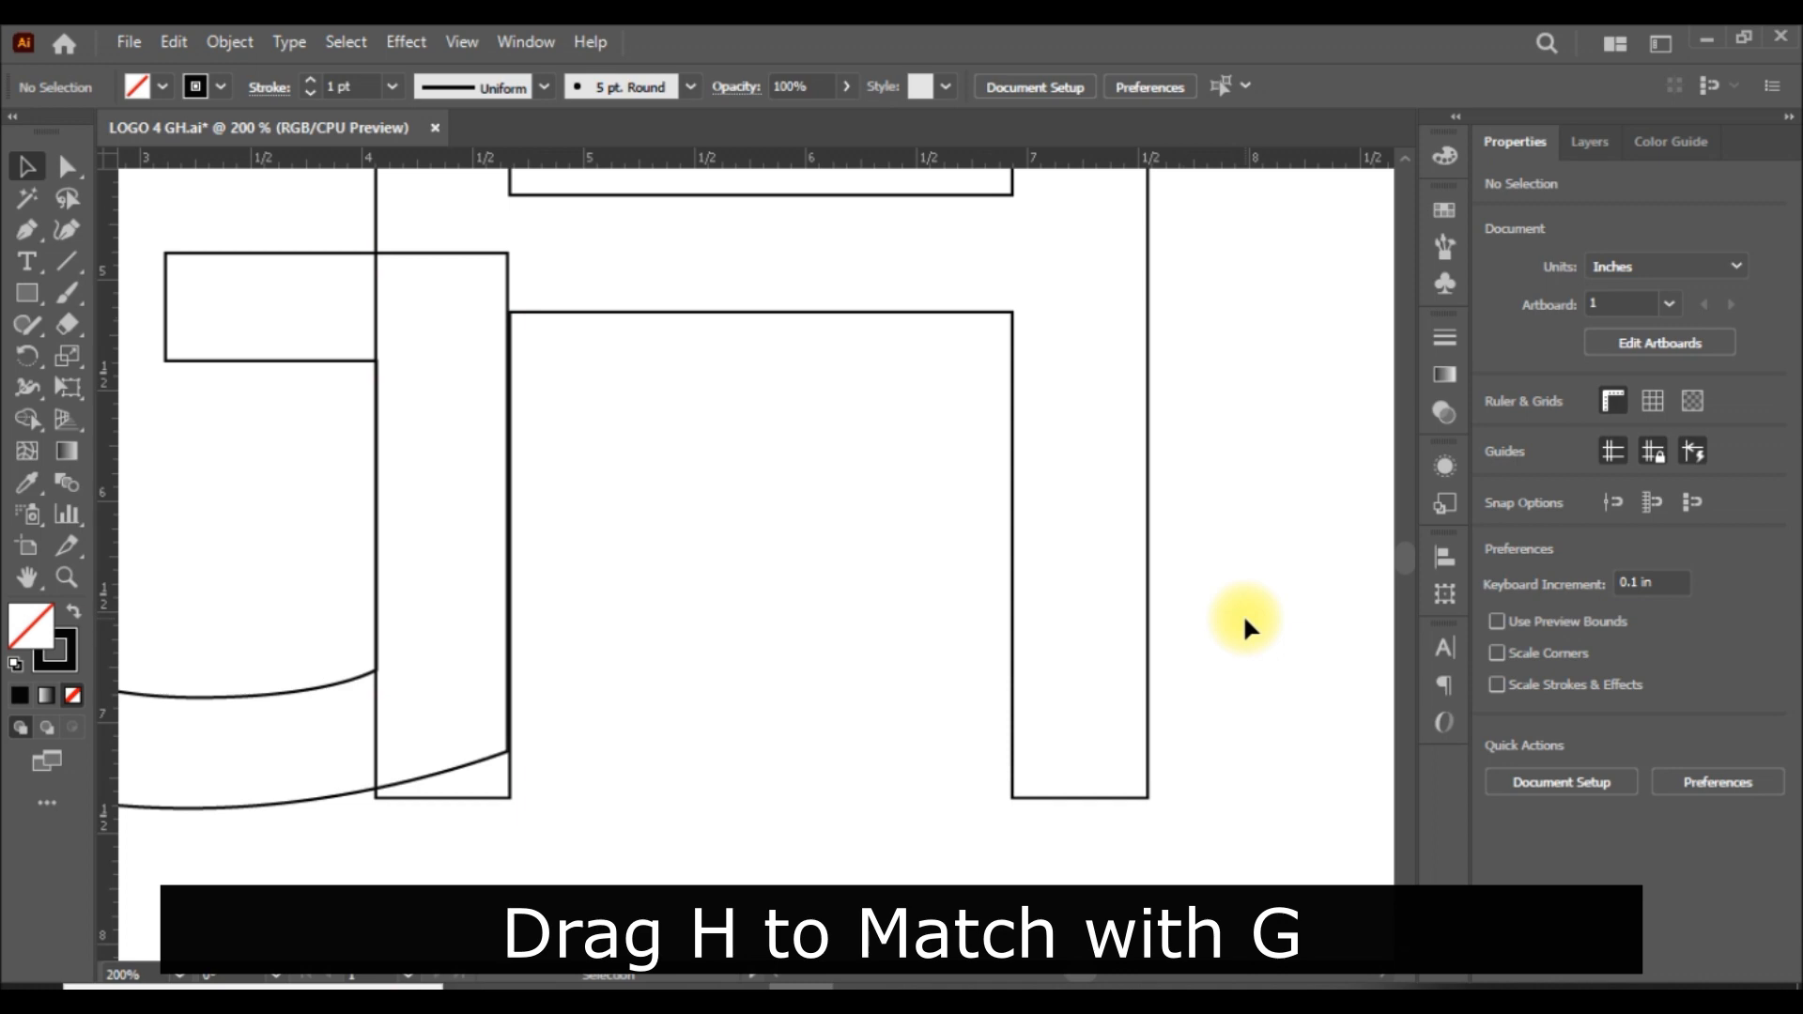
Move the H straight down until its top edge meets the top of the G's crossbar.
key("ctrl+0")
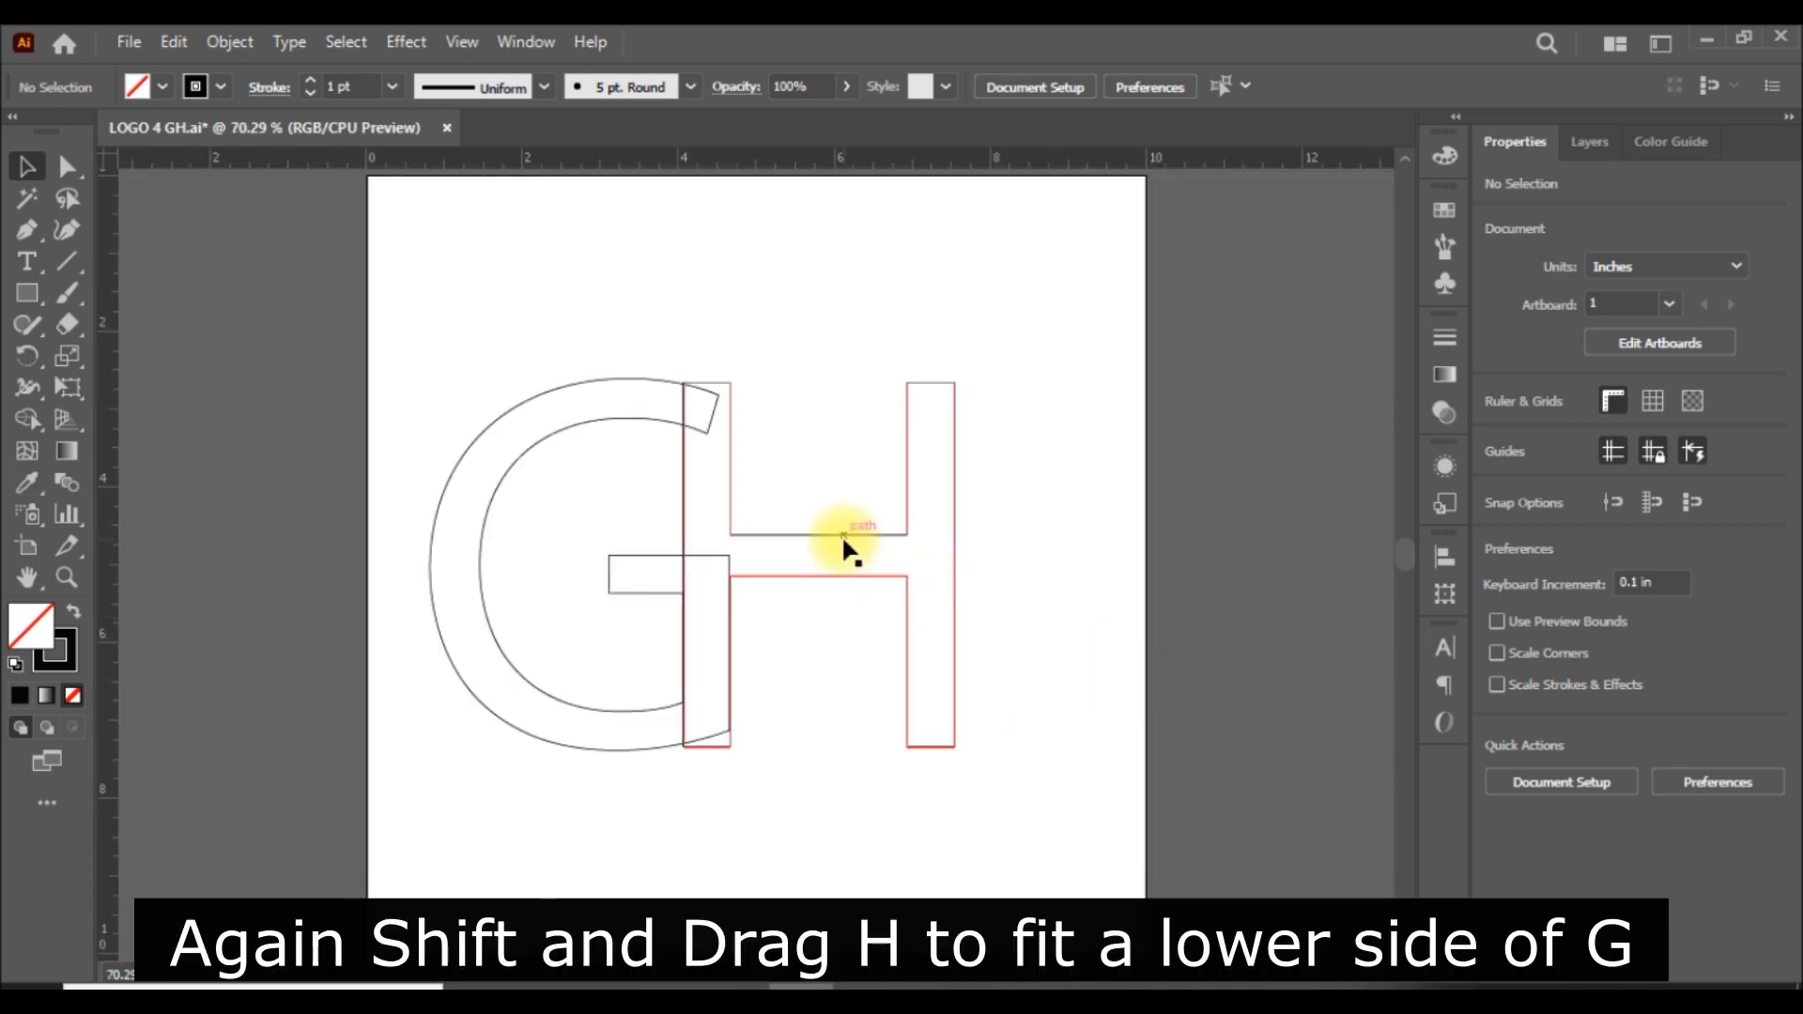
left_click_drag(843, 540, 845, 712)
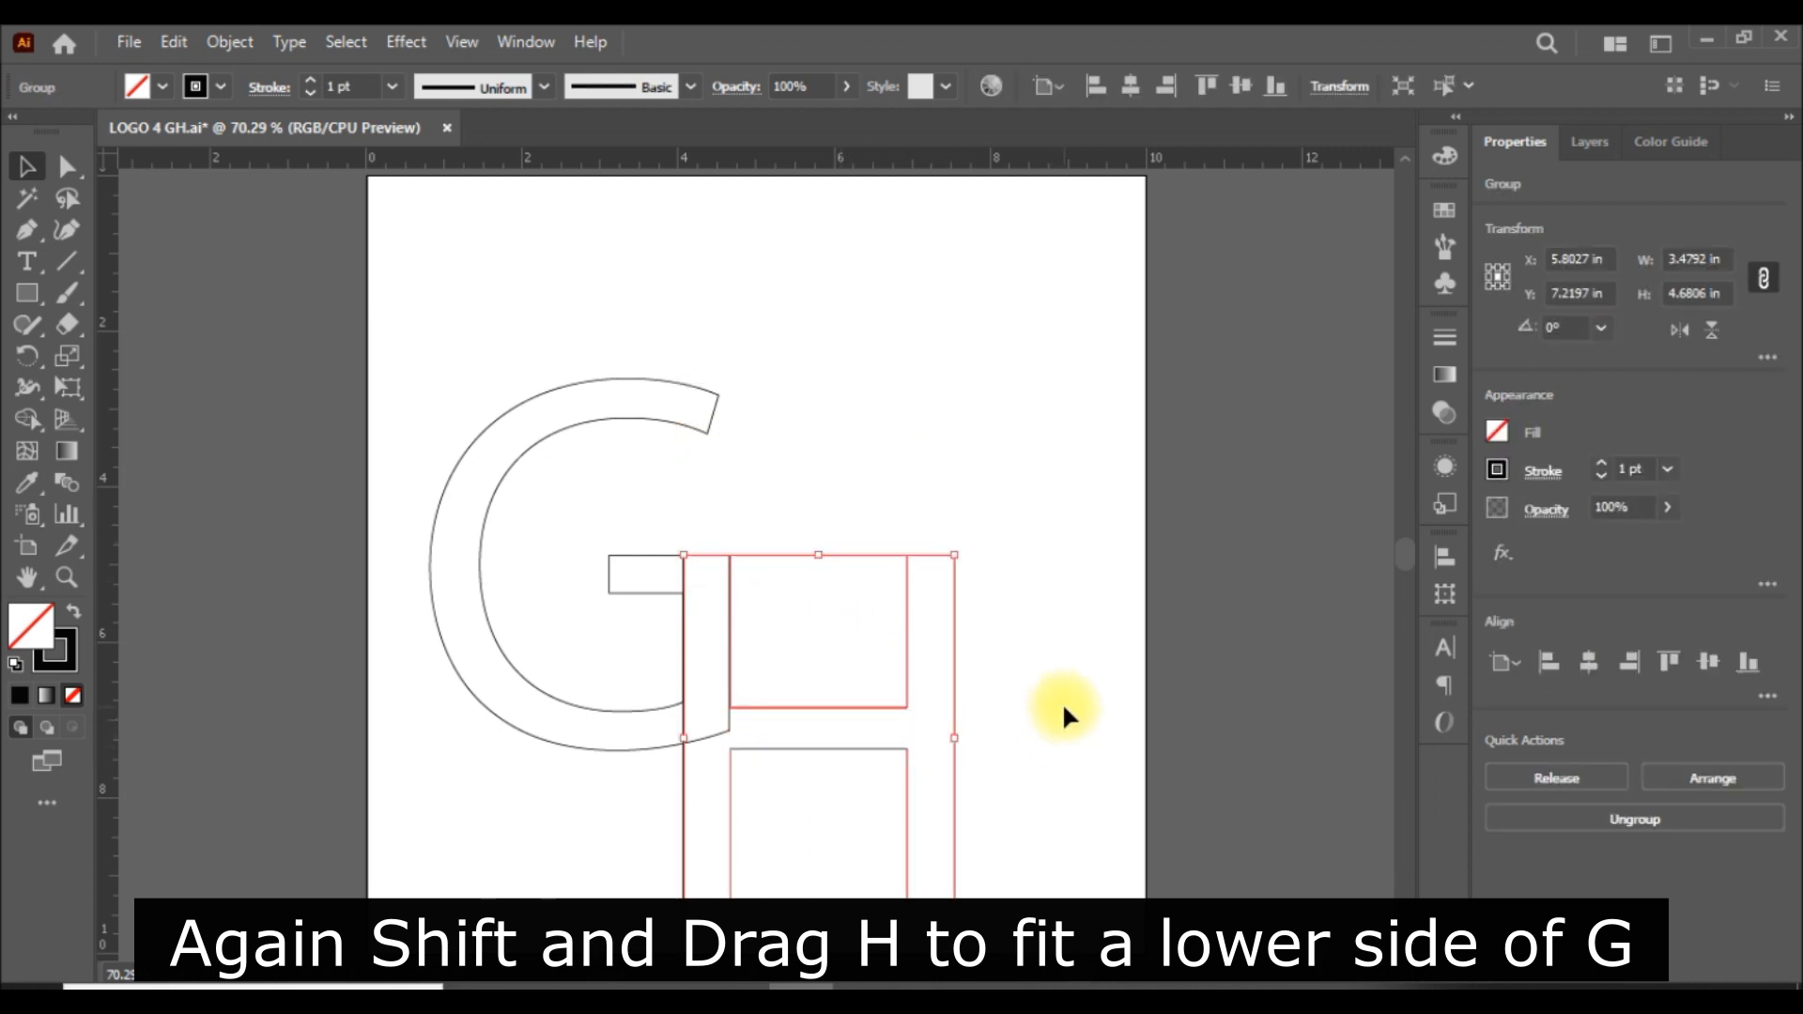
left_click(1064, 710)
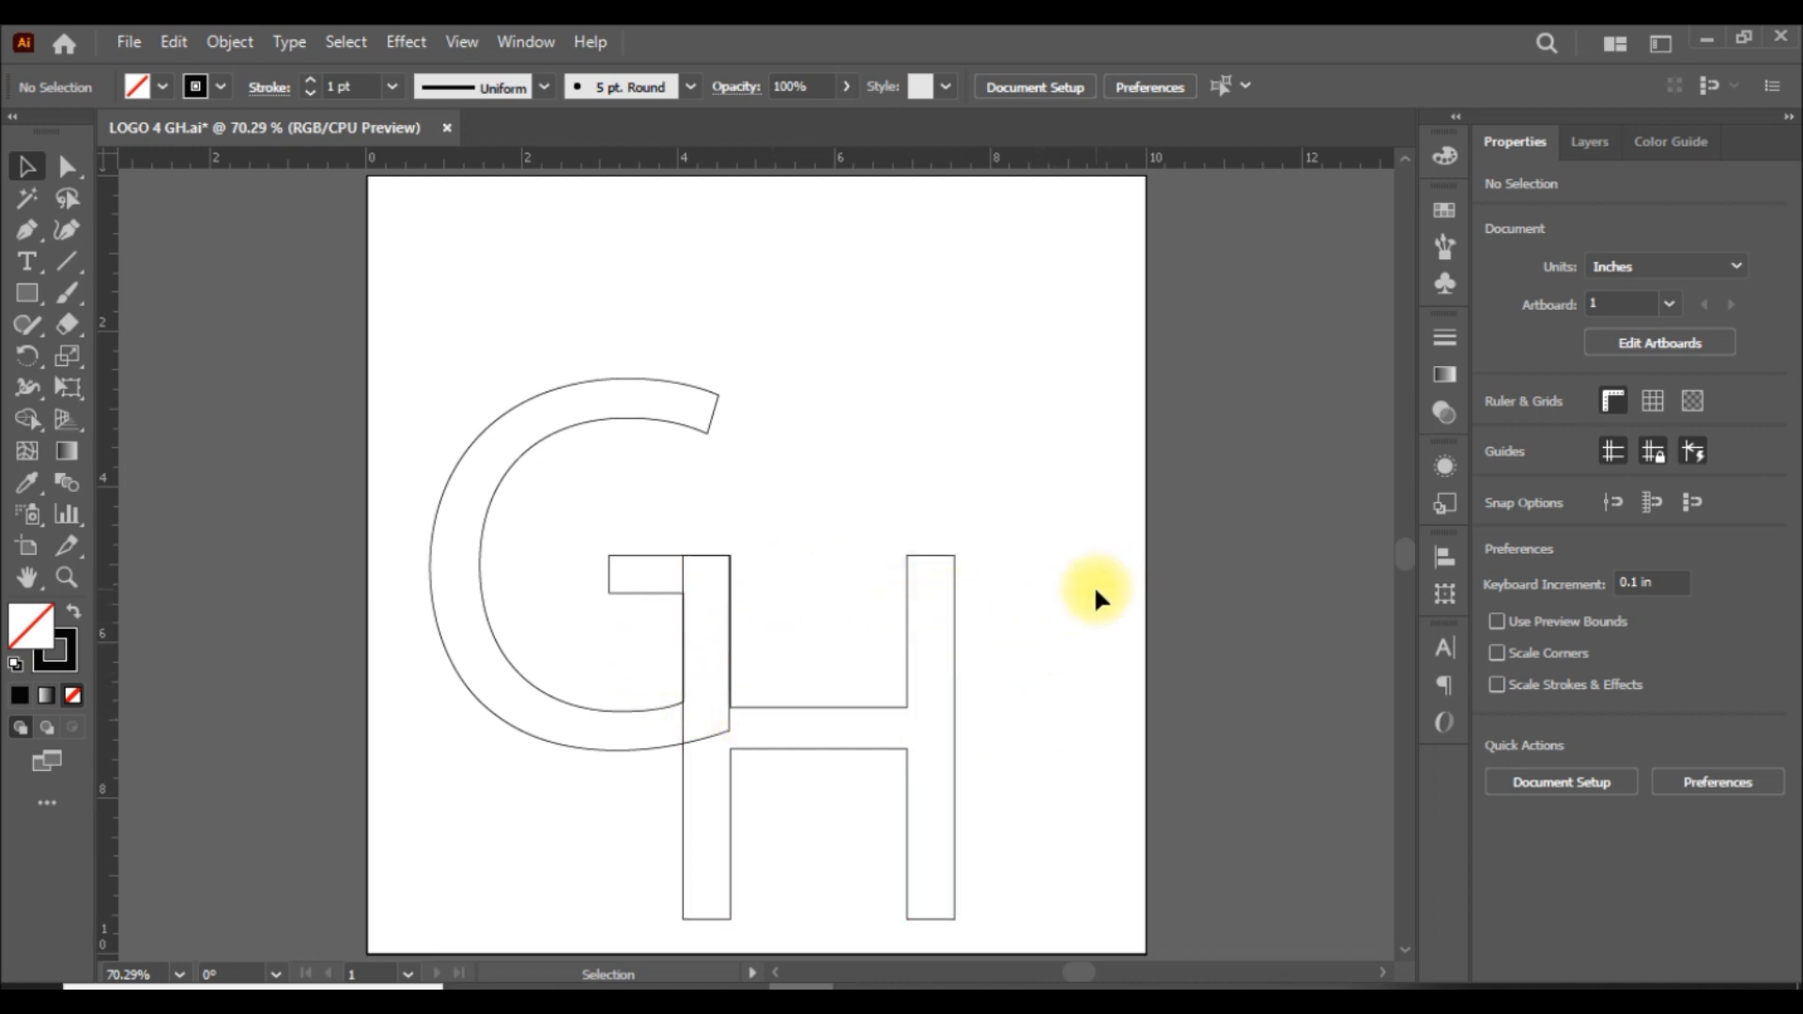
Merge the overlapping regions of the G and H into one continuous GH outline with the Shape Builder tool.
left_click_drag(329, 320, 1065, 934)
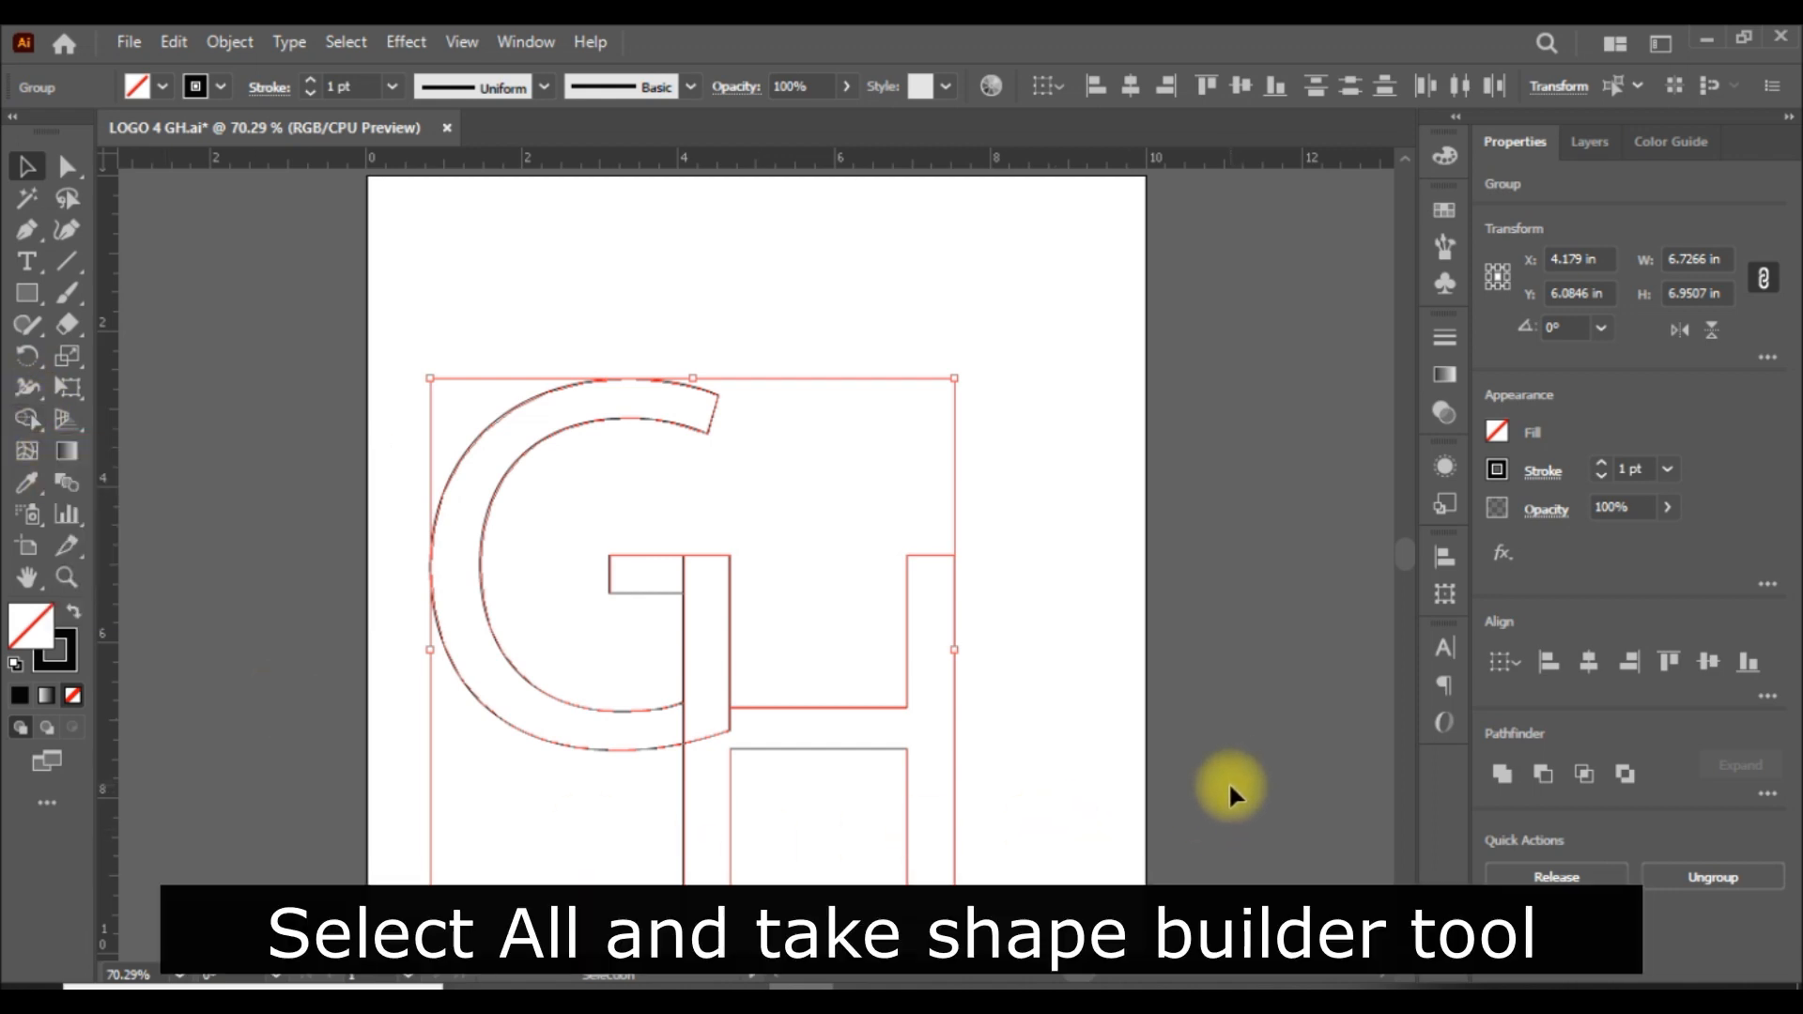
left_click(28, 419)
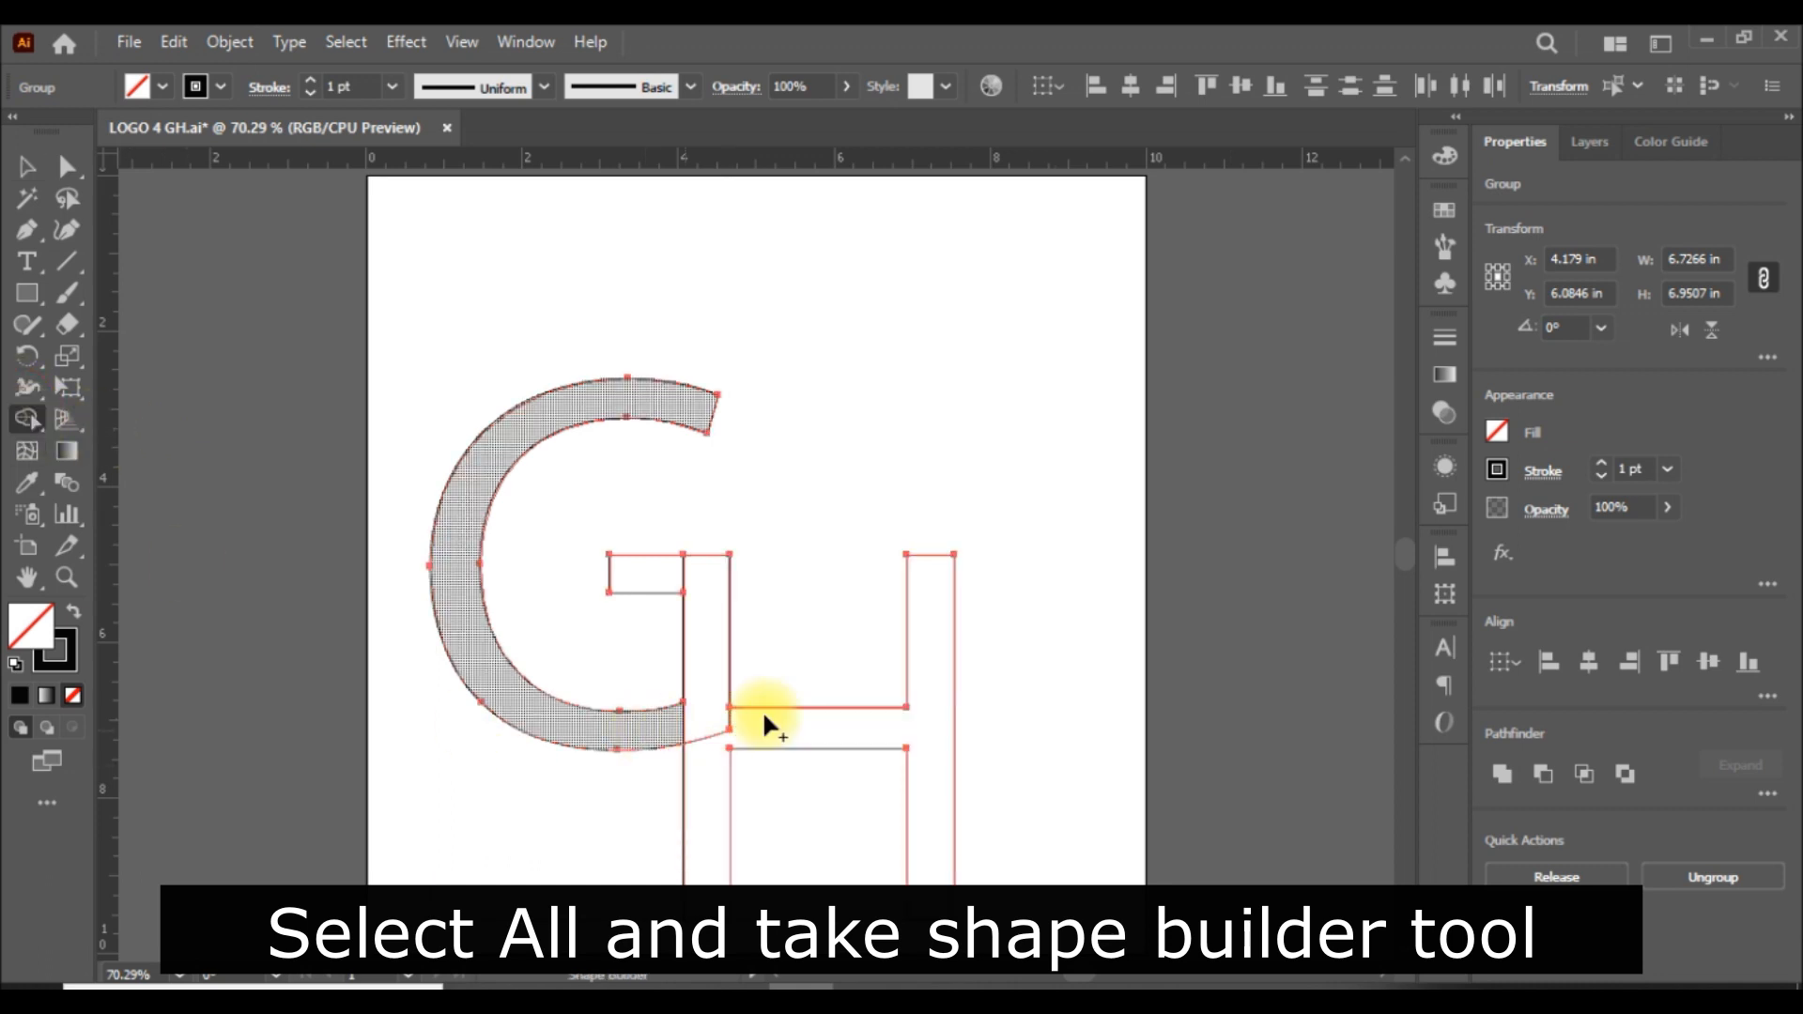
left_click_drag(796, 723, 650, 714)
left_click(706, 609)
left_click_drag(665, 578, 701, 623)
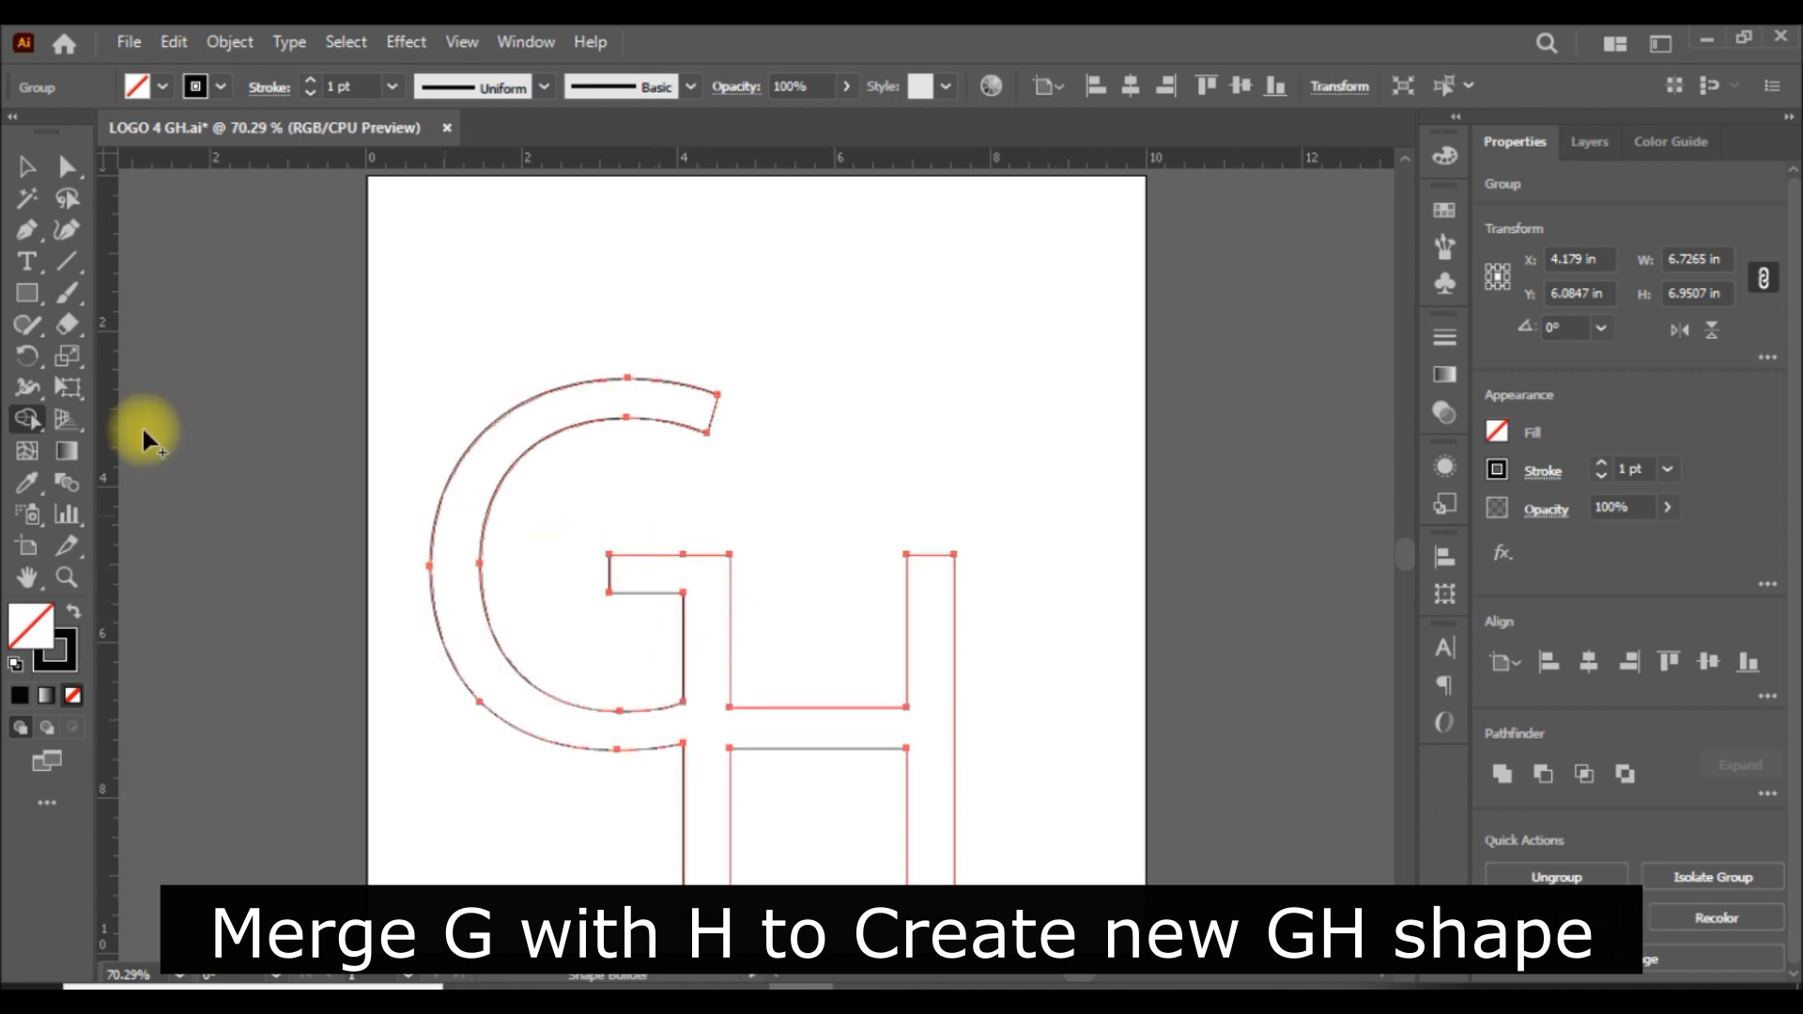
left_click(22, 157)
left_click(1207, 735)
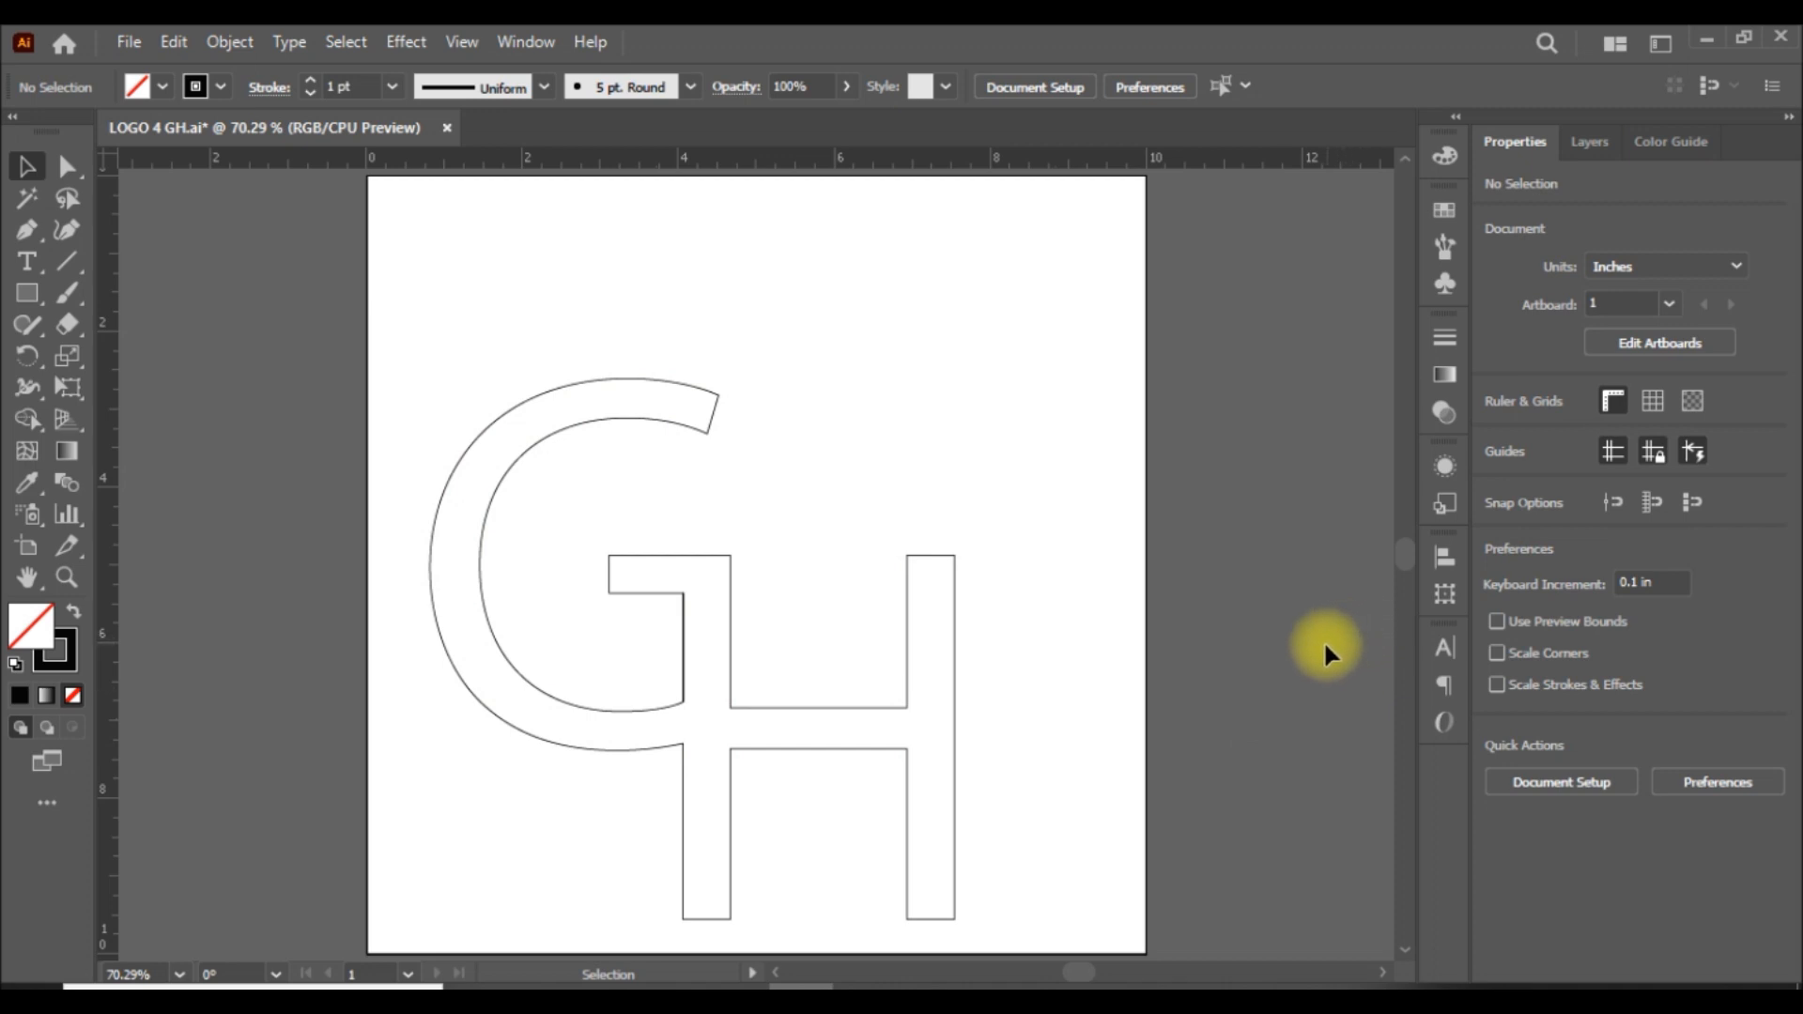
Centre the merged GH outline horizontally and vertically on the artboard.
left_click(684, 657)
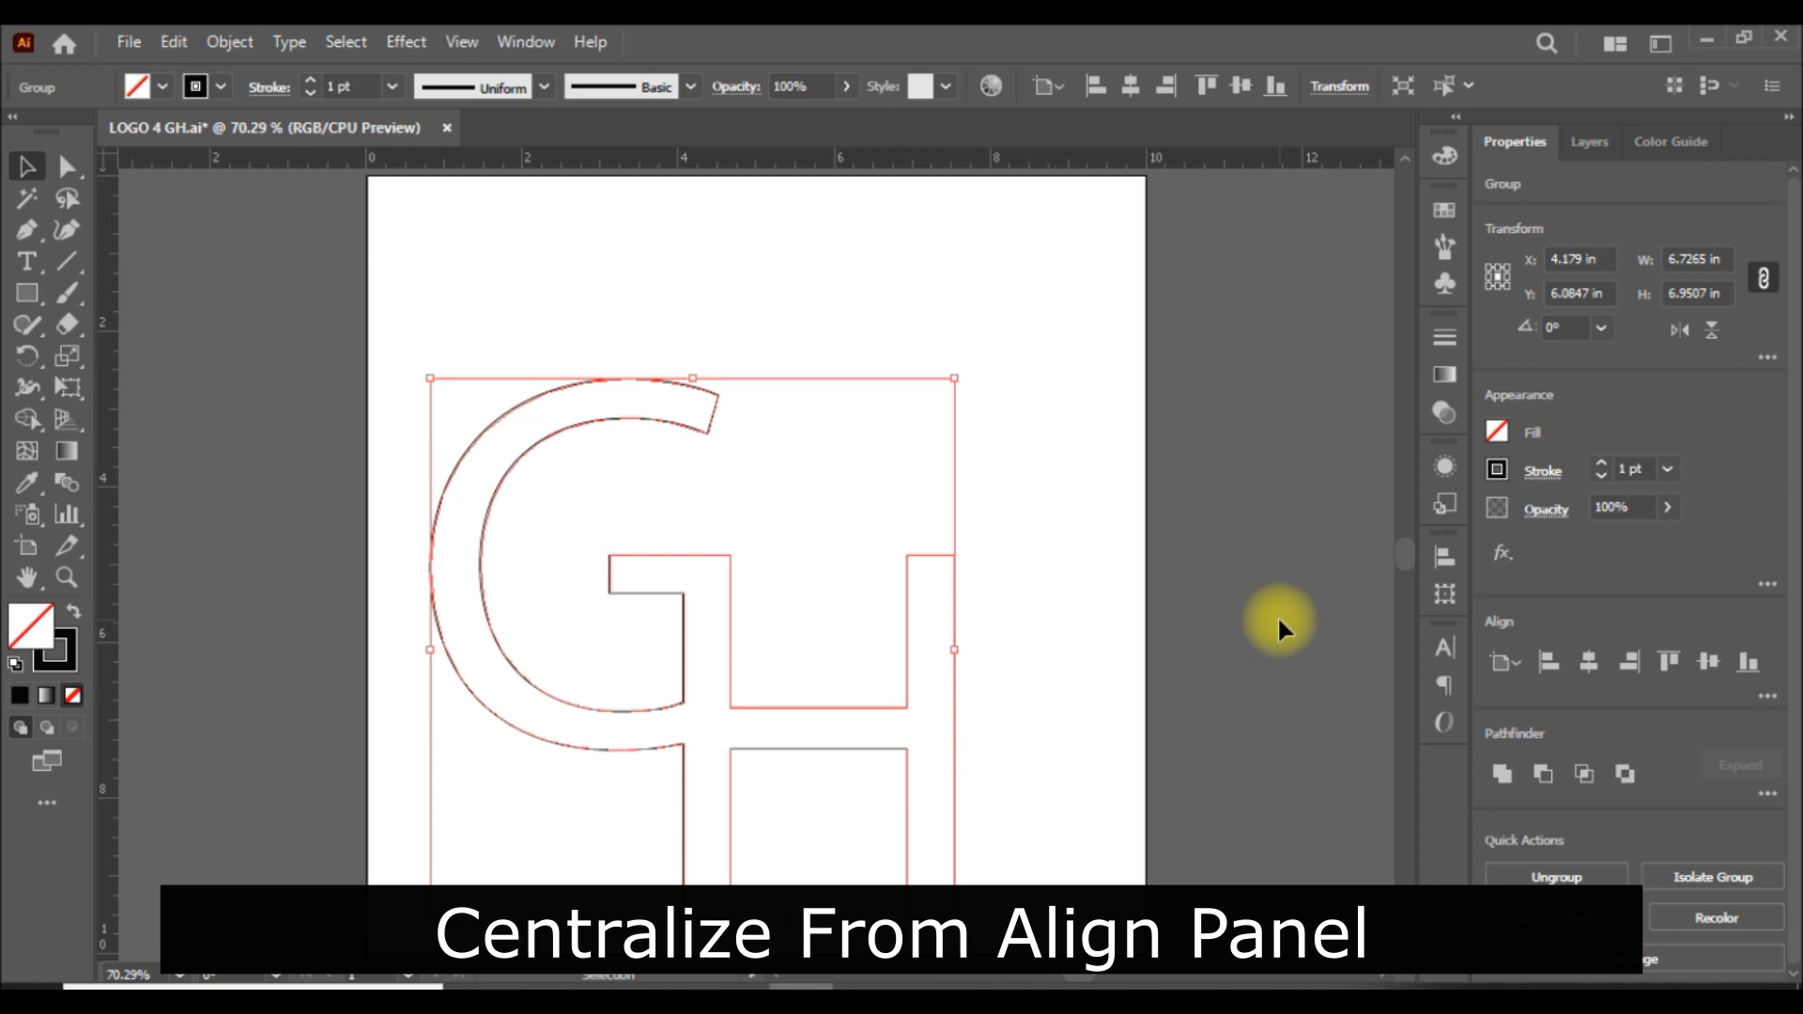
left_click(1134, 87)
left_click(1246, 86)
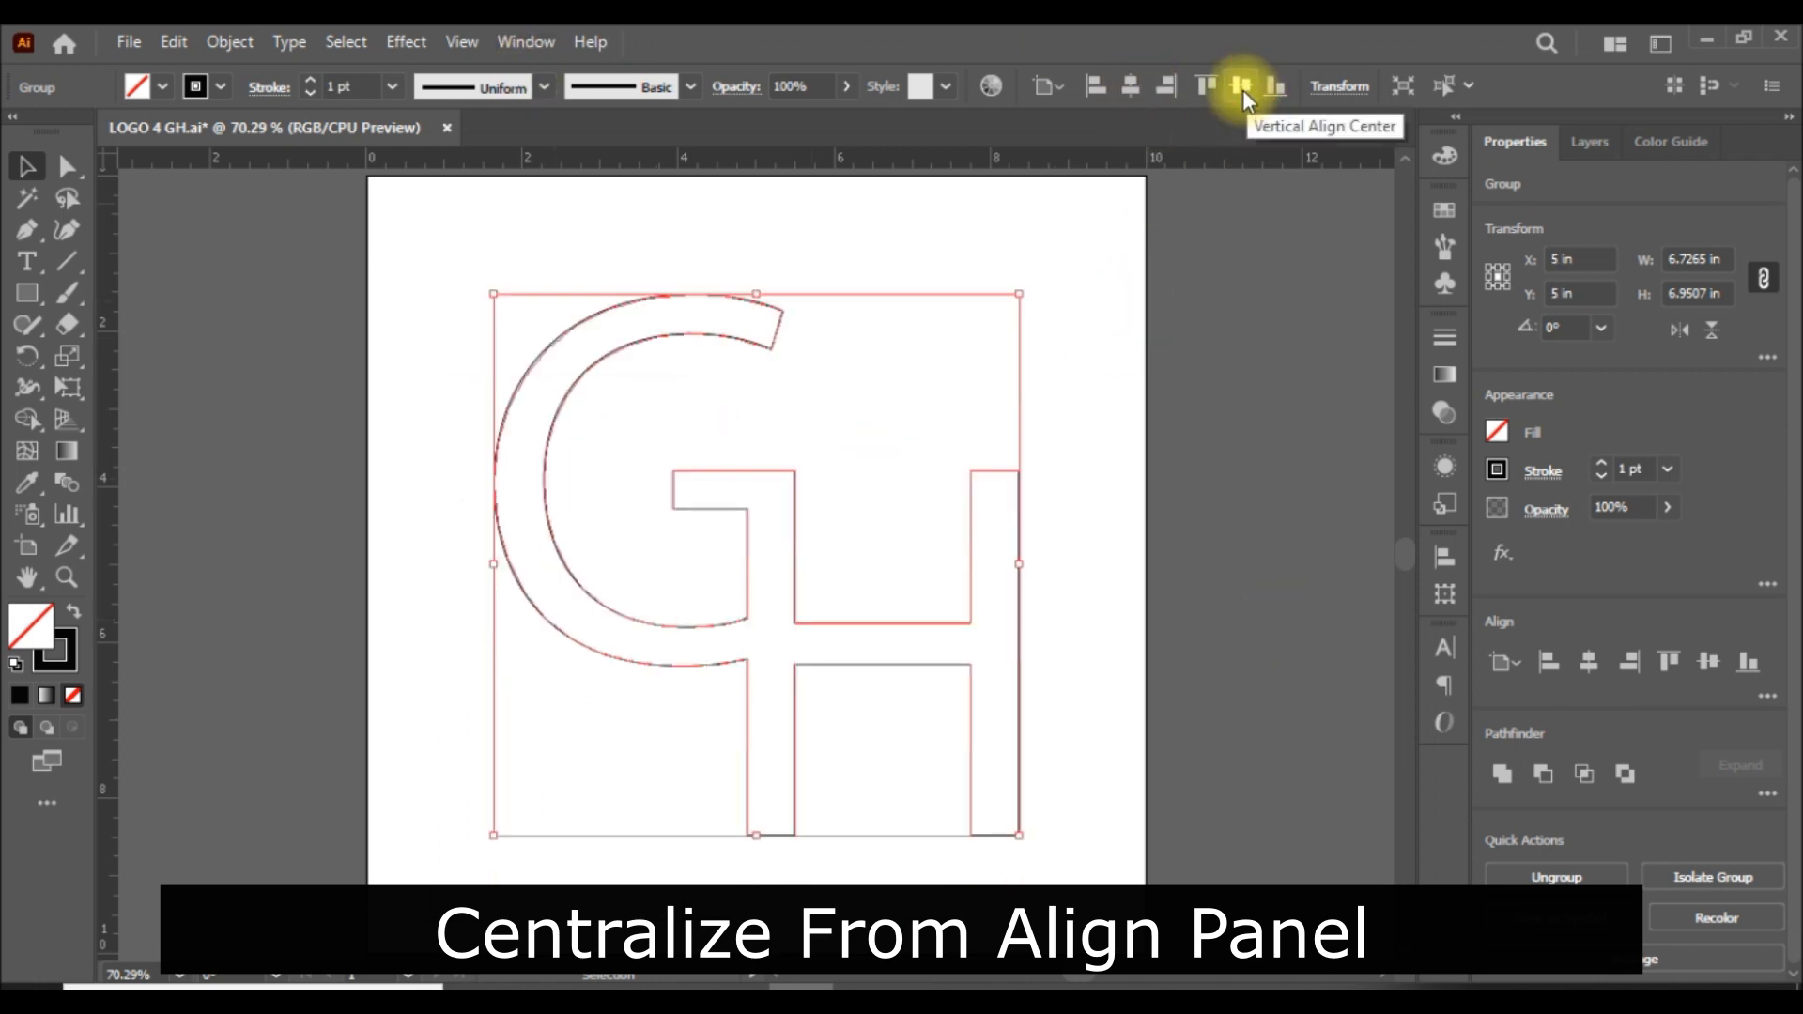
left_click(1223, 435)
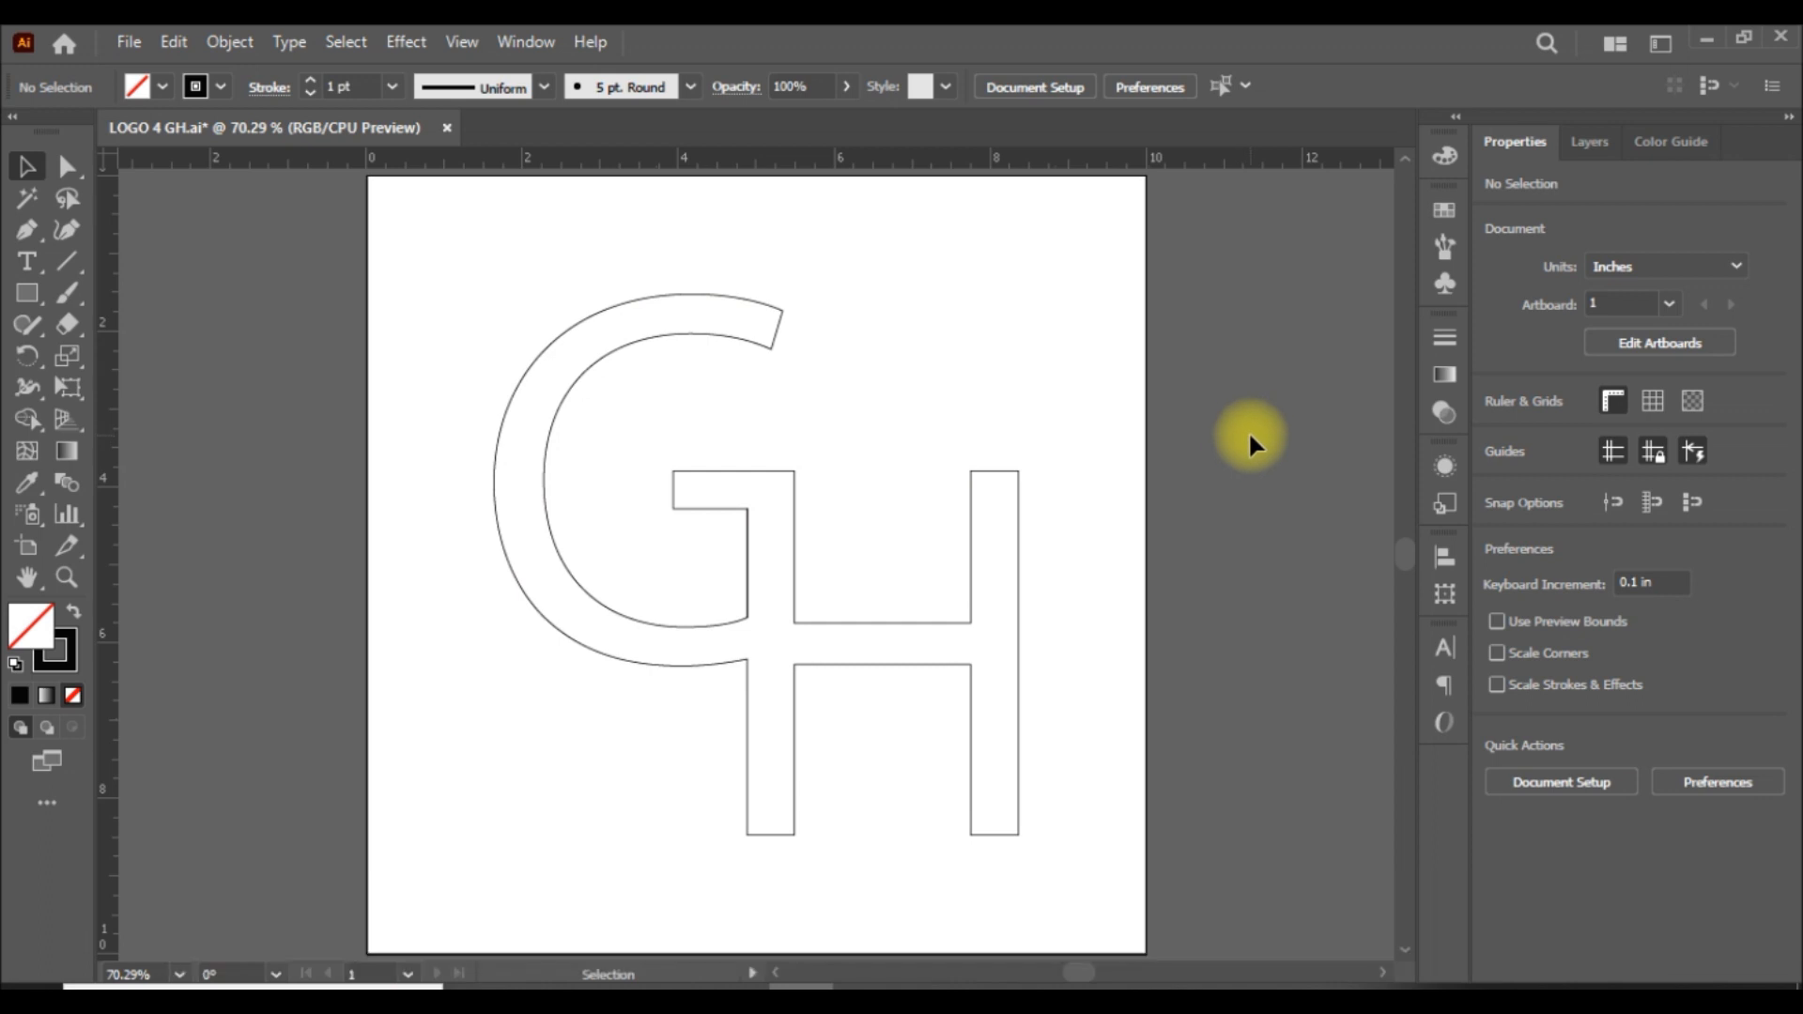
Scale the GH outline proportionally to a height of 5 in.
key("ctrl+a")
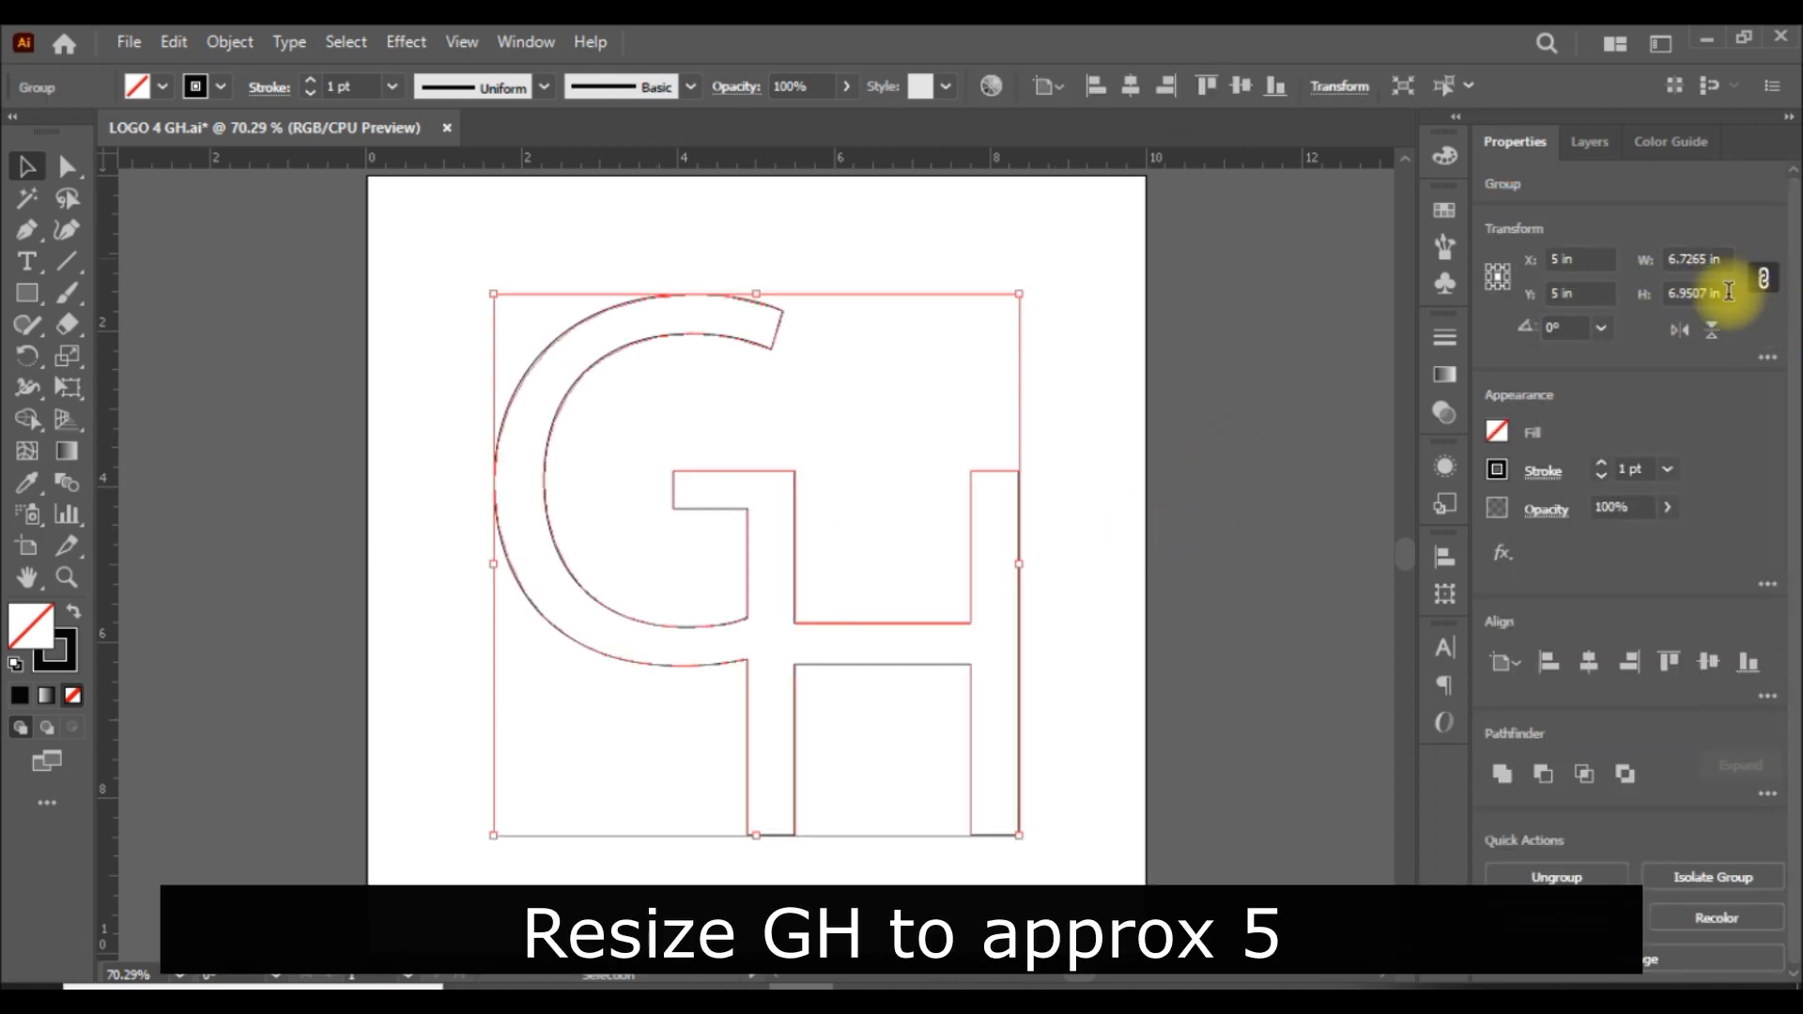
left_click(1681, 294)
type("5")
key("Return")
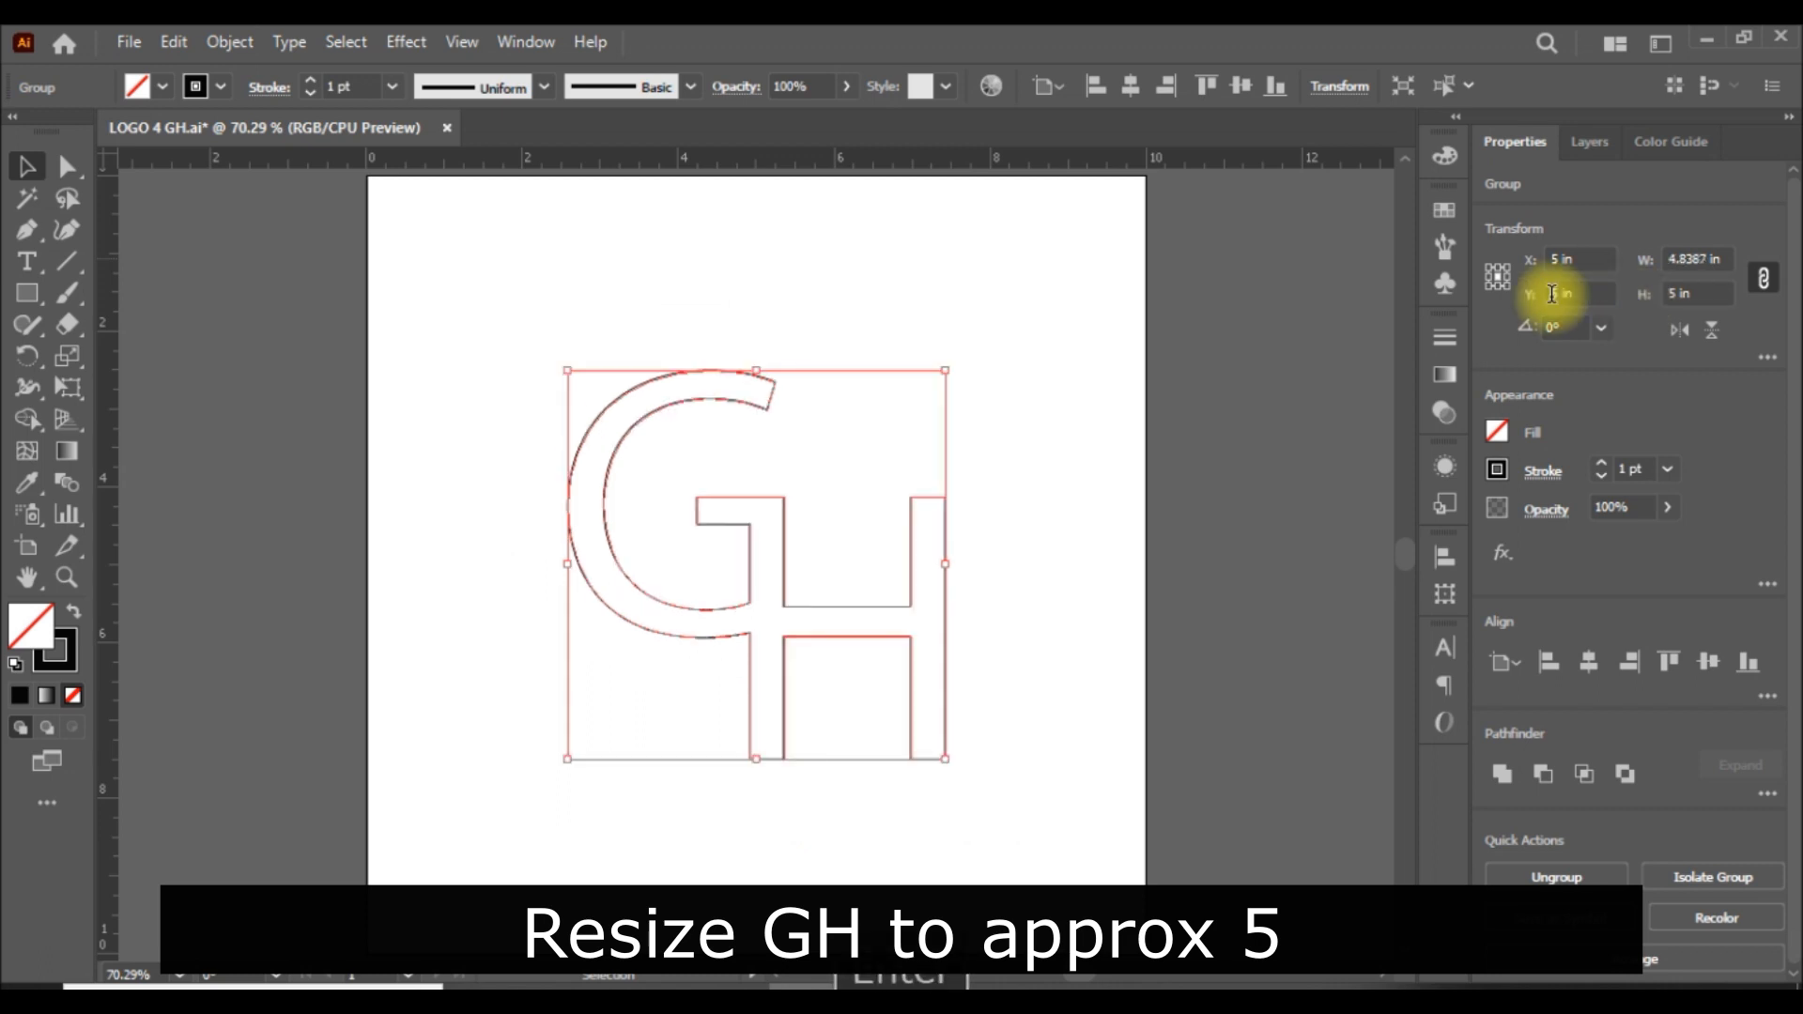
left_click(1231, 567)
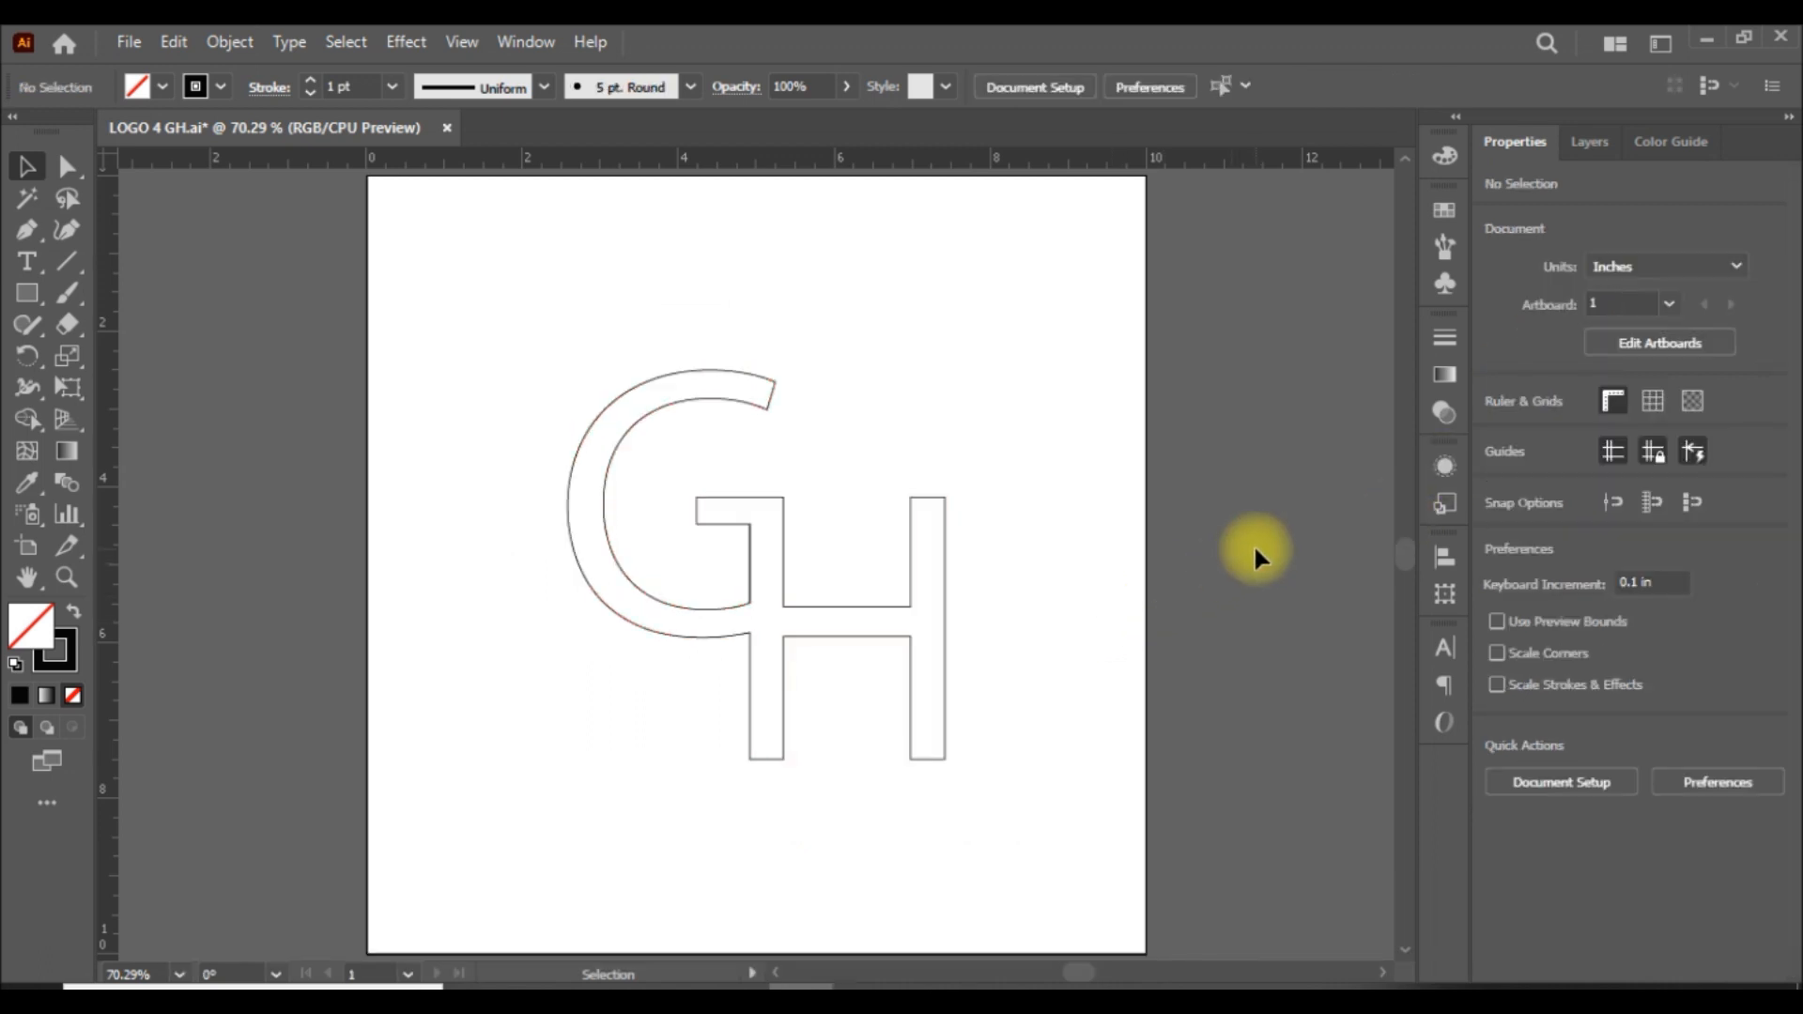
left_click(947, 623)
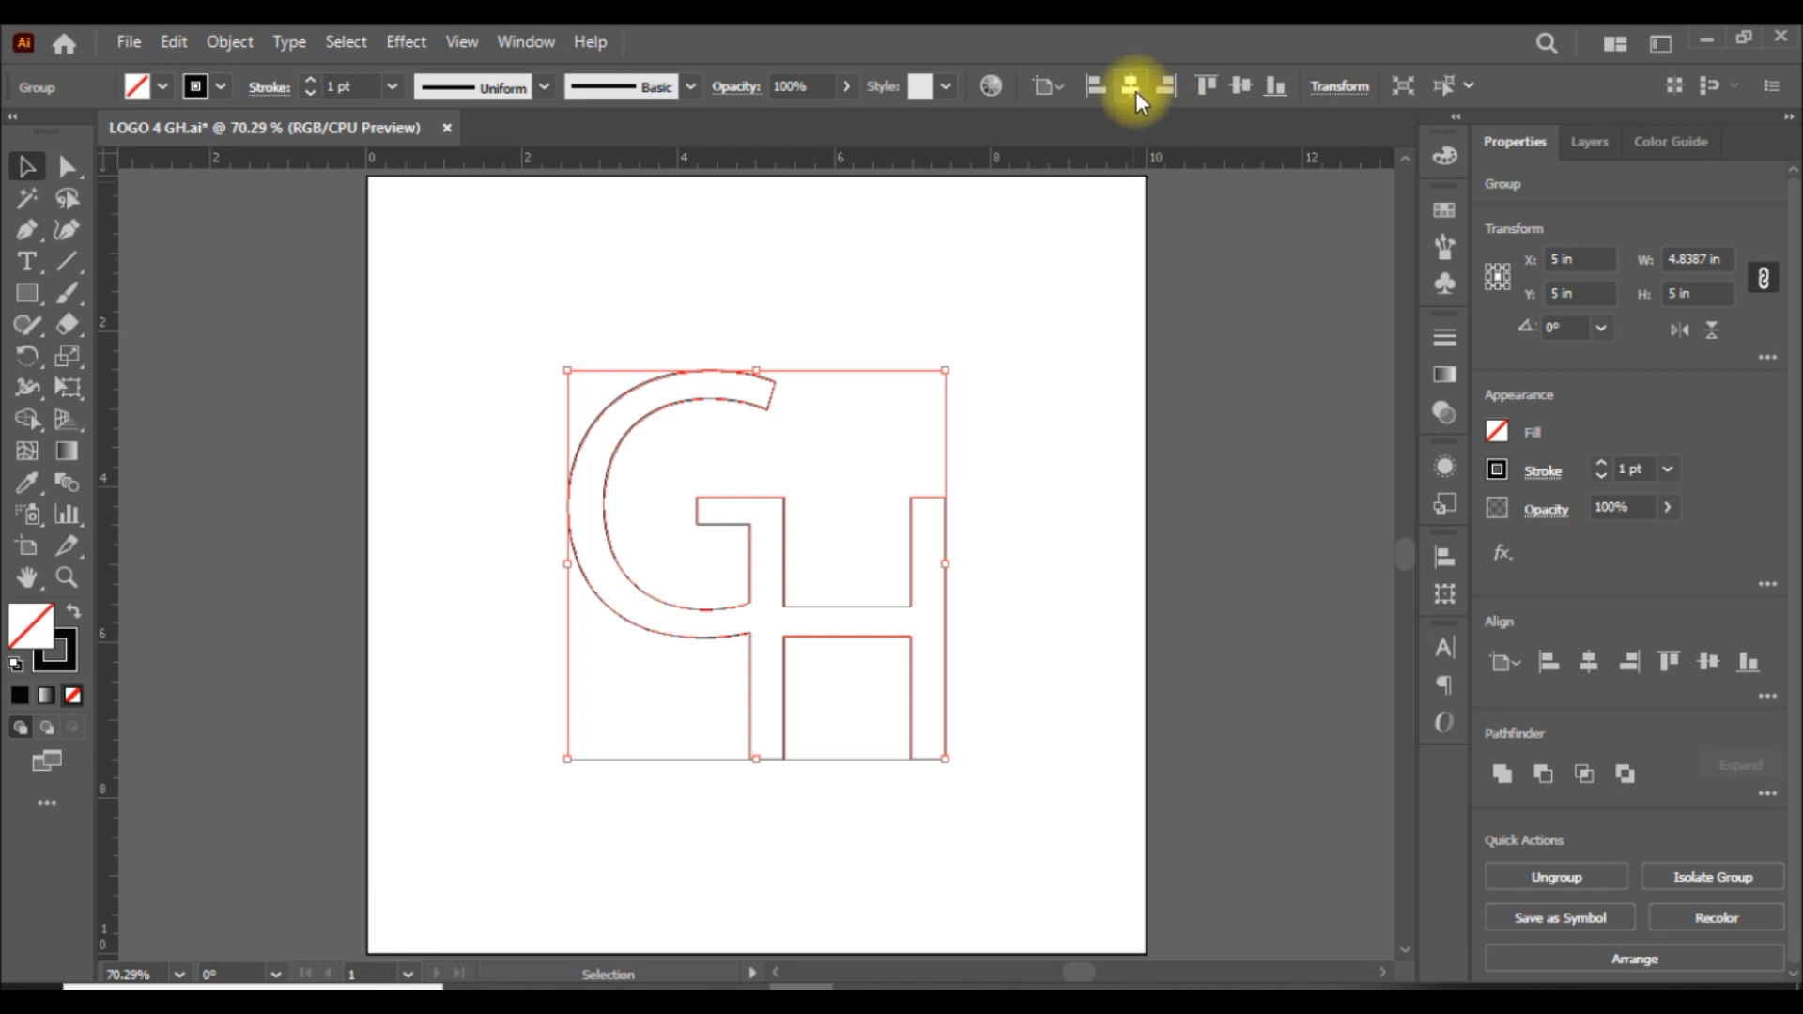
left_click(1270, 516)
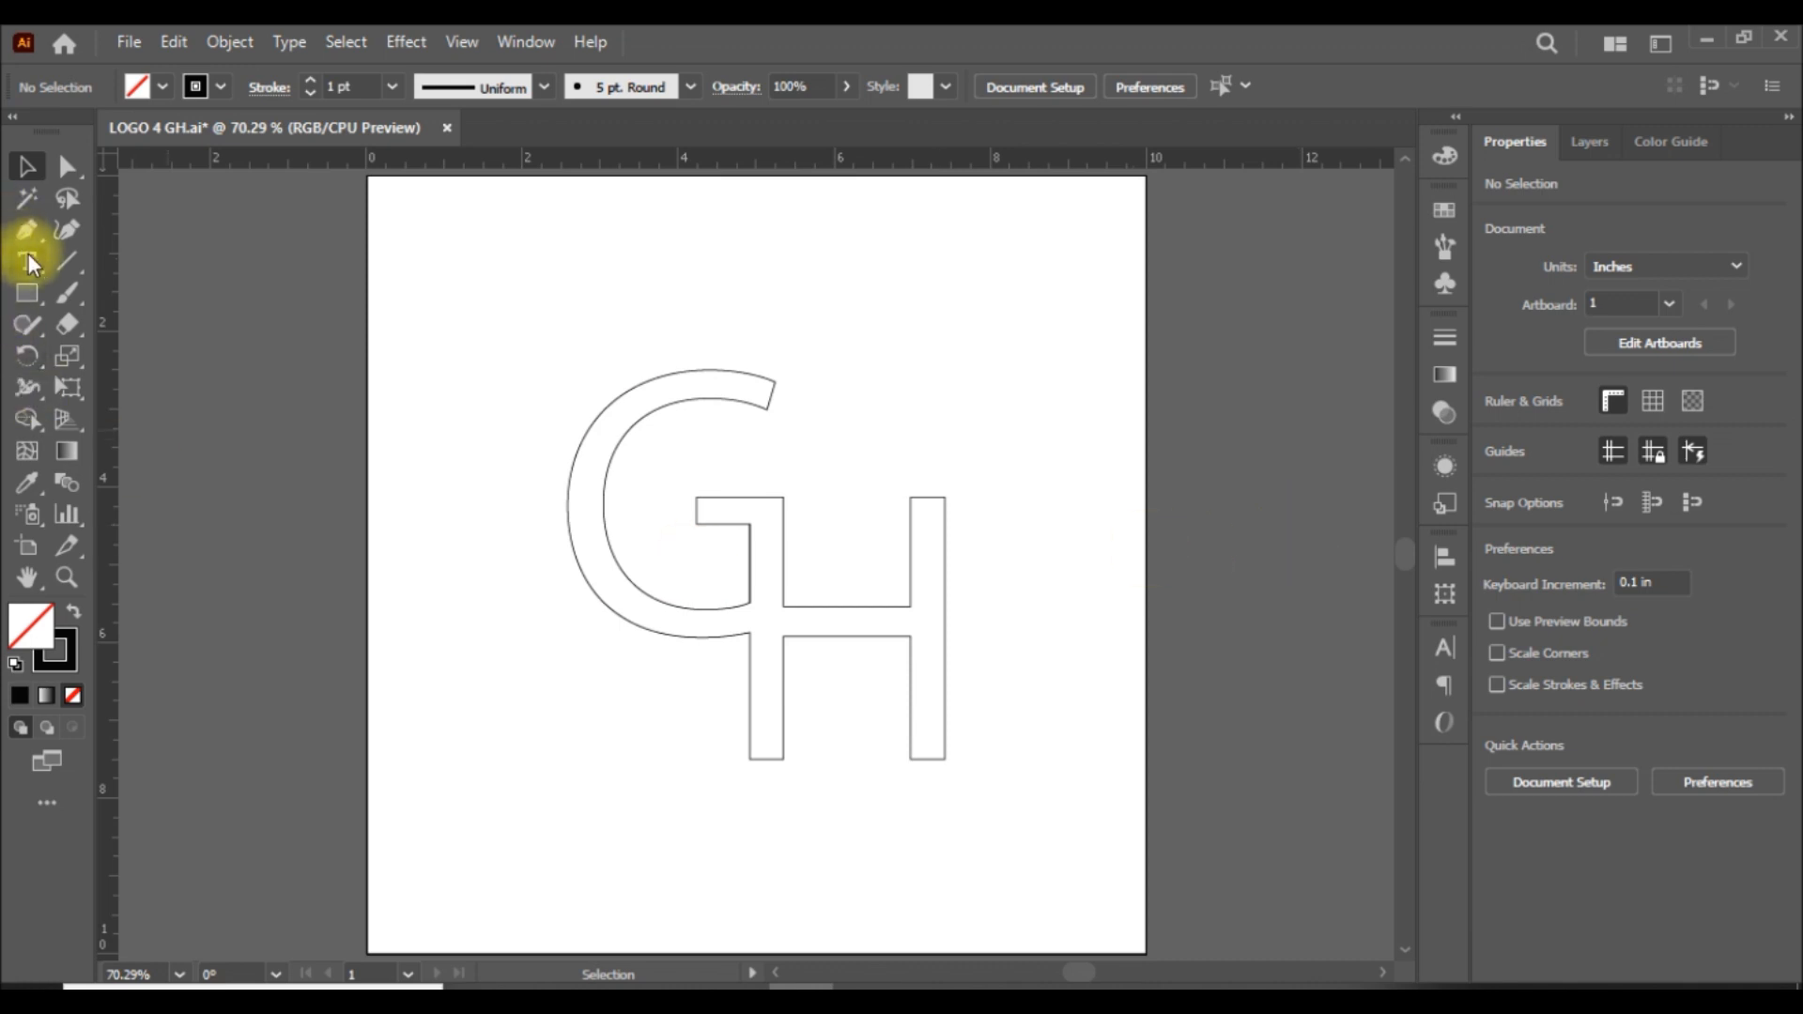
Draw a horizontal ellipse about 6.23 in wide and 4.52 in high over the GH with the Ellipse tool.
left_click(28, 290)
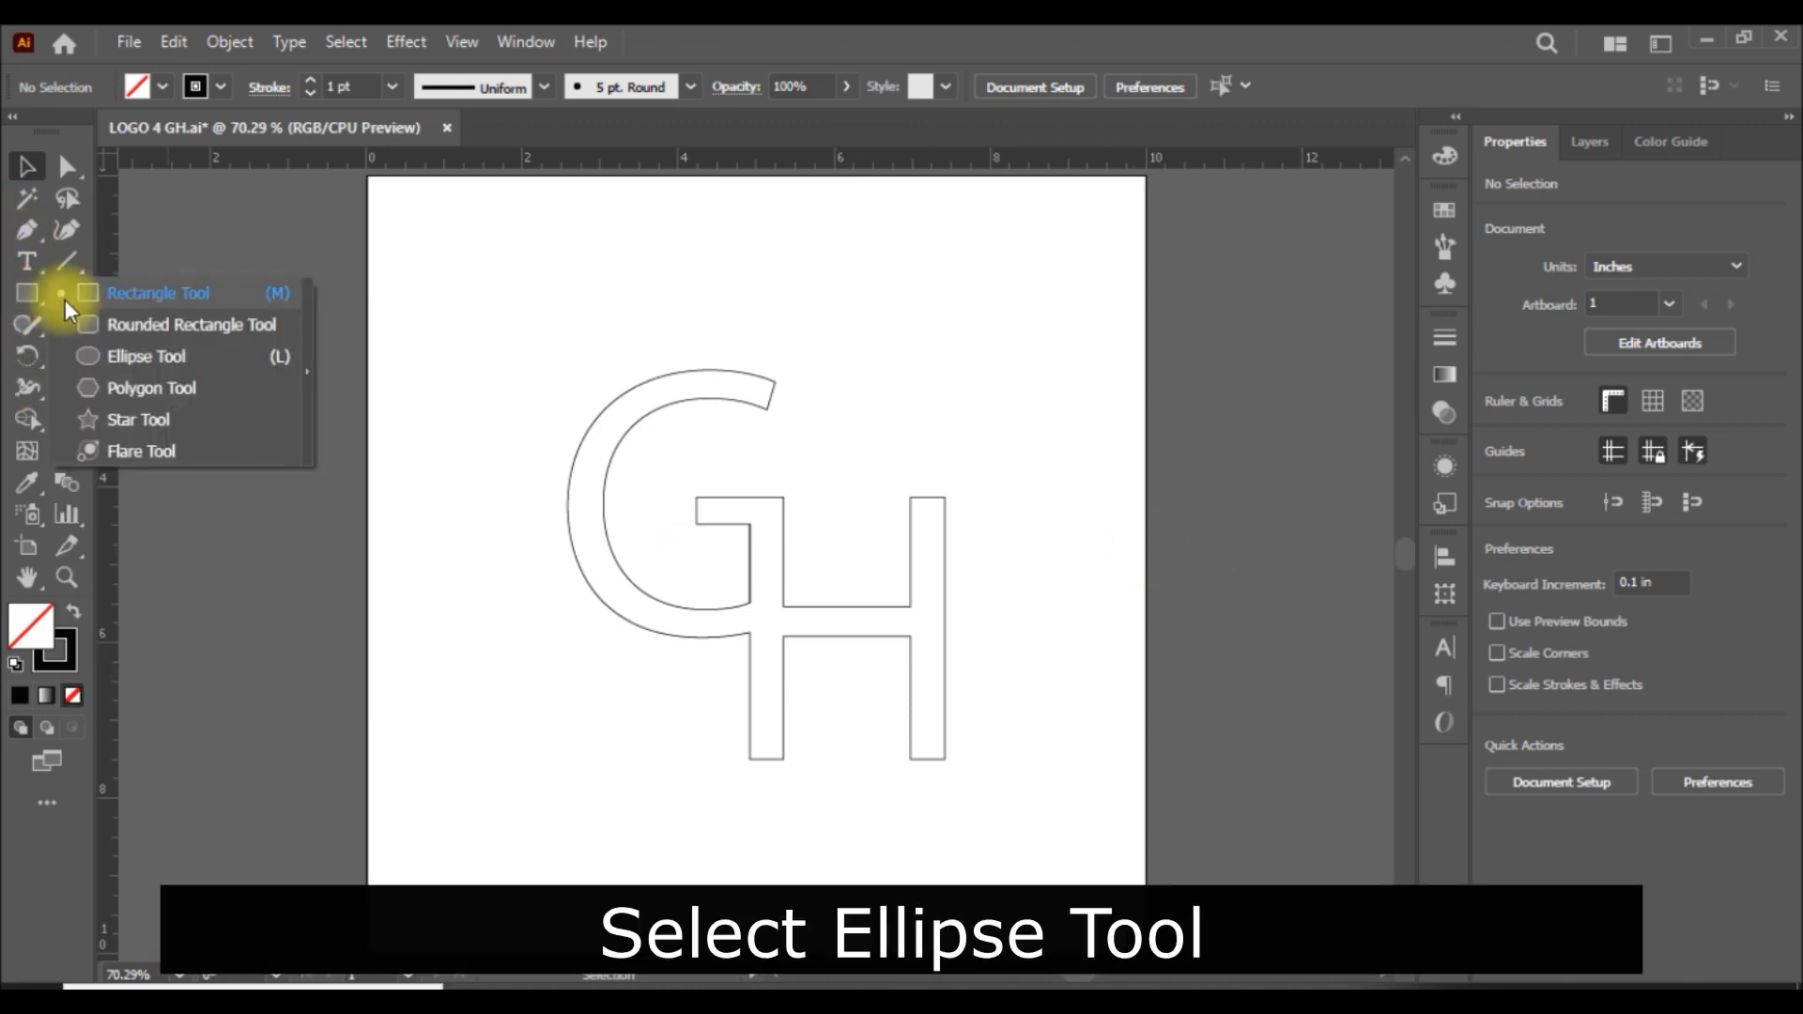
left_click(132, 357)
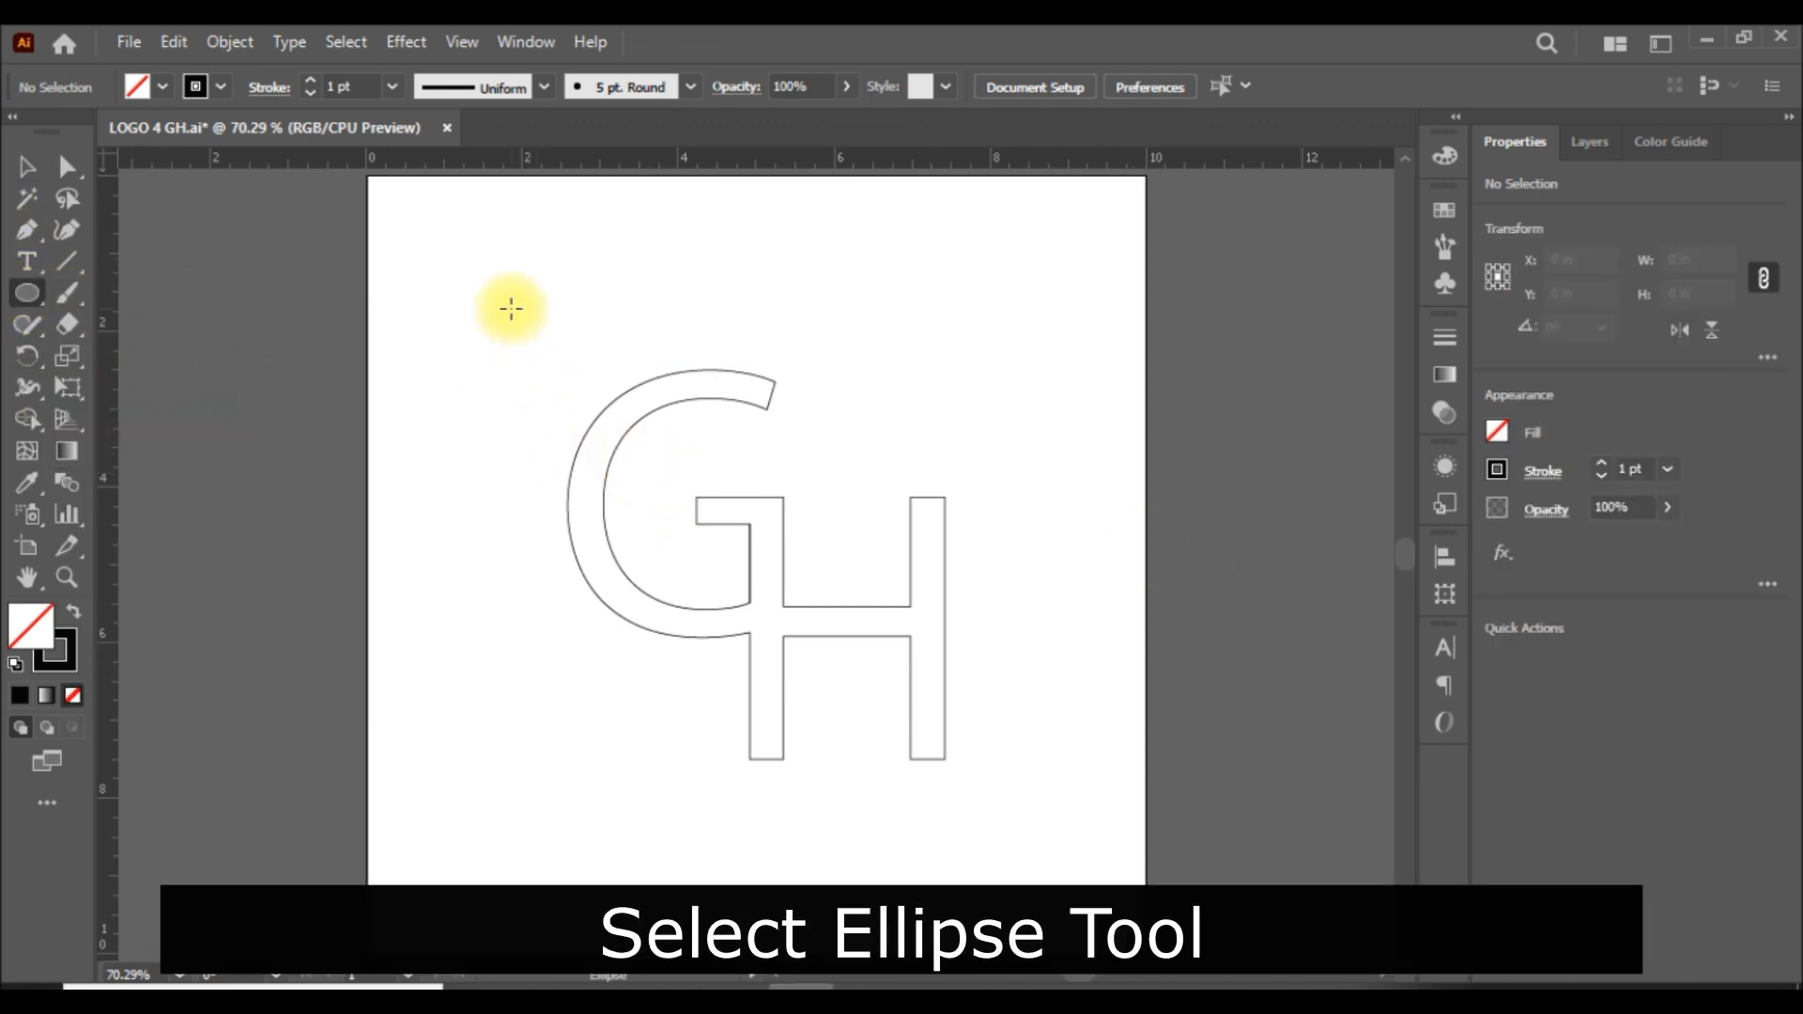
left_click_drag(524, 371, 1011, 725)
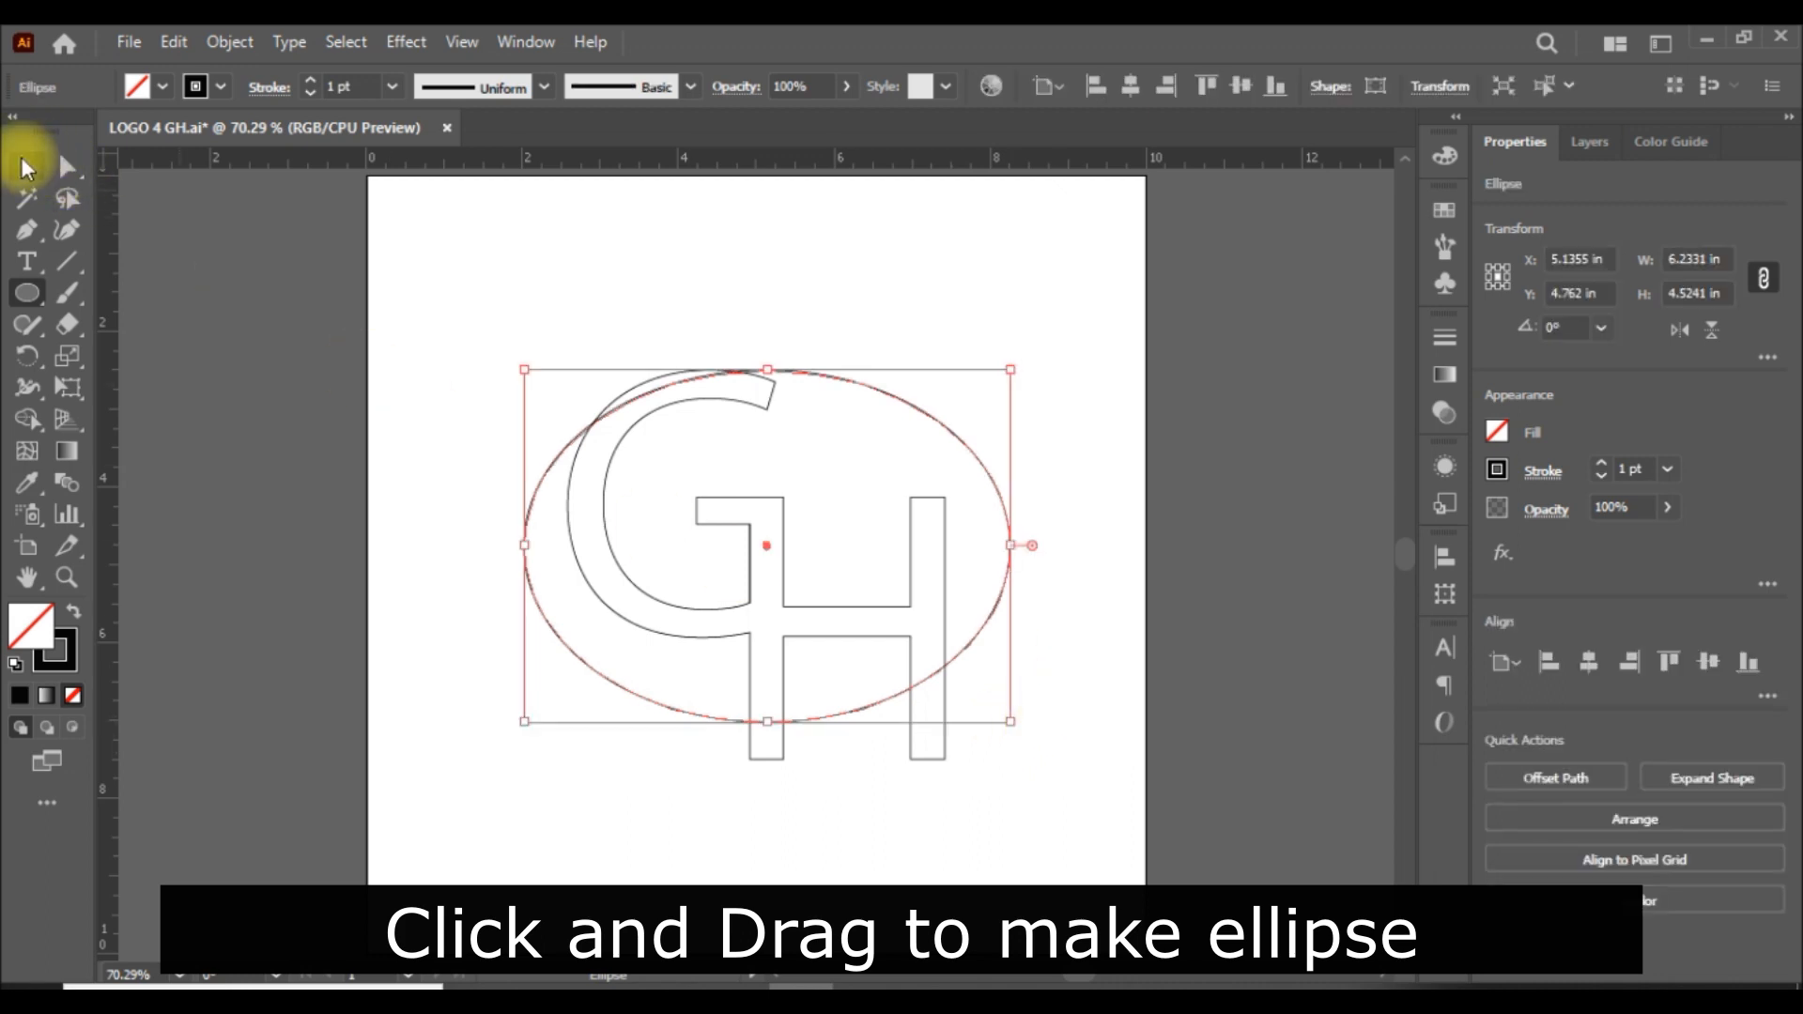
left_click(26, 167)
left_click(1308, 656)
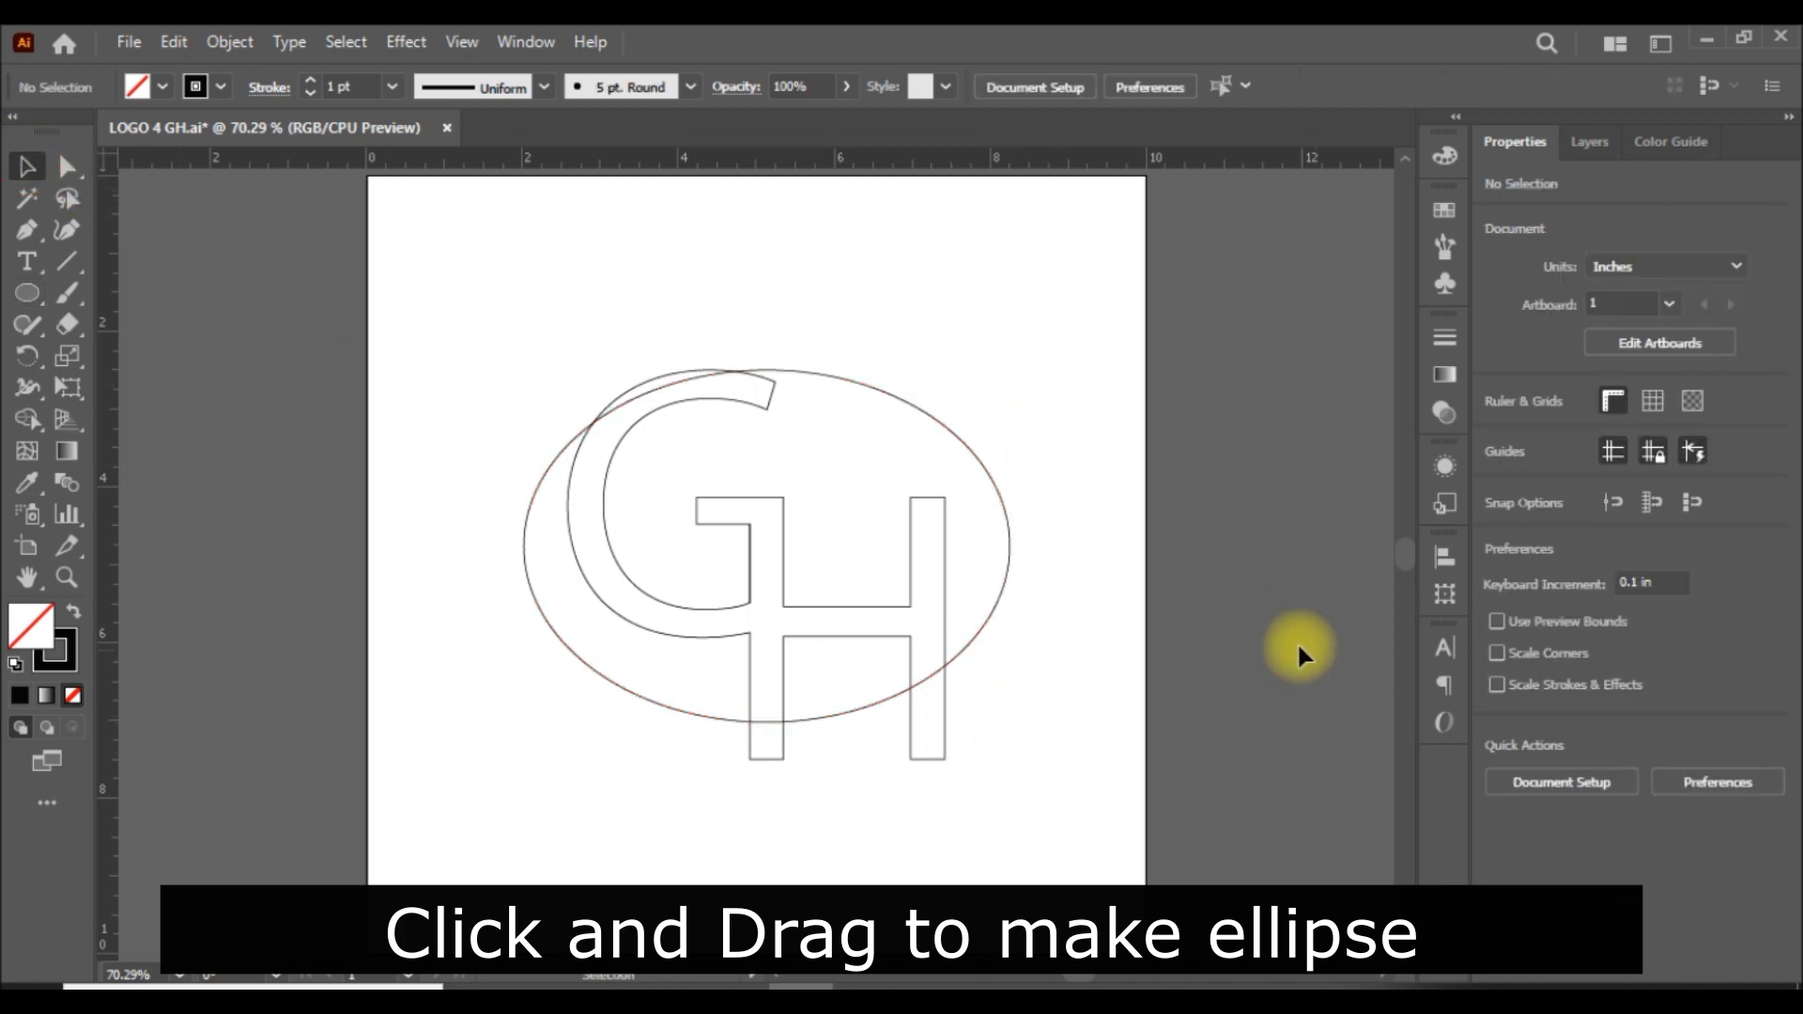
Try rotating the ellipse by 15° and by -25°, previewing each angle against the GH.
left_click(1010, 542)
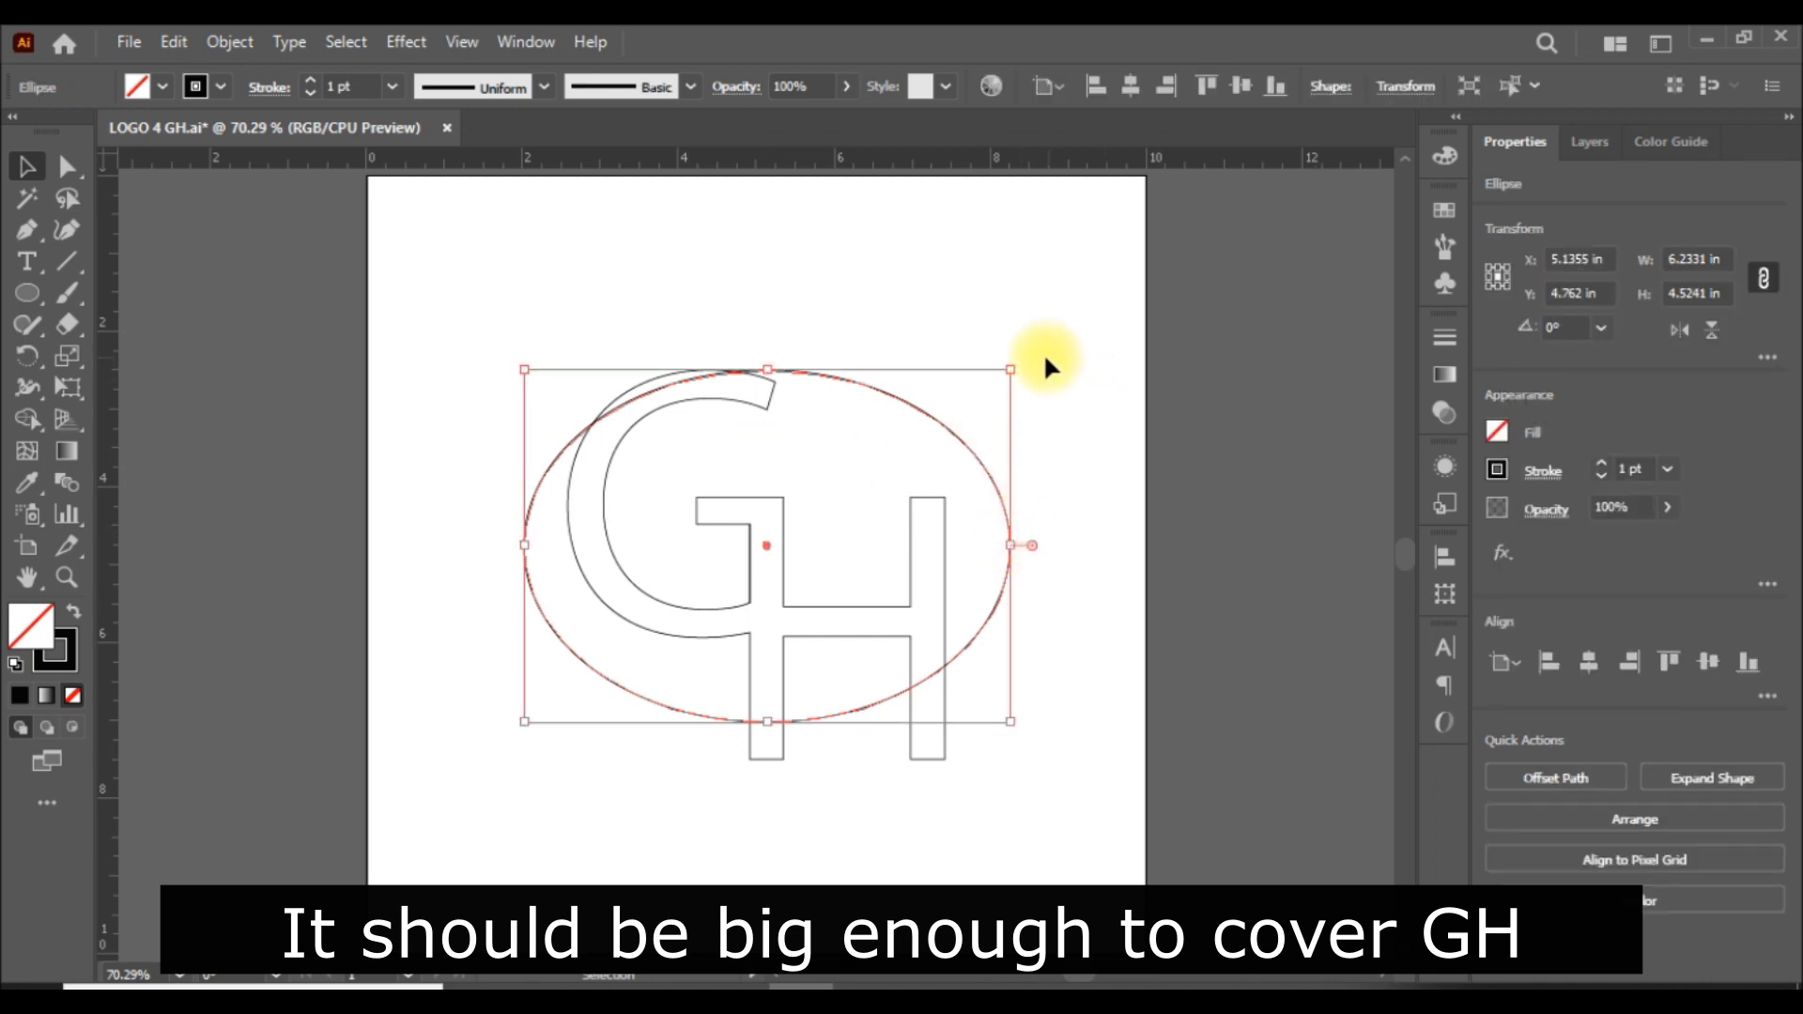
double_click(26, 356)
type("15")
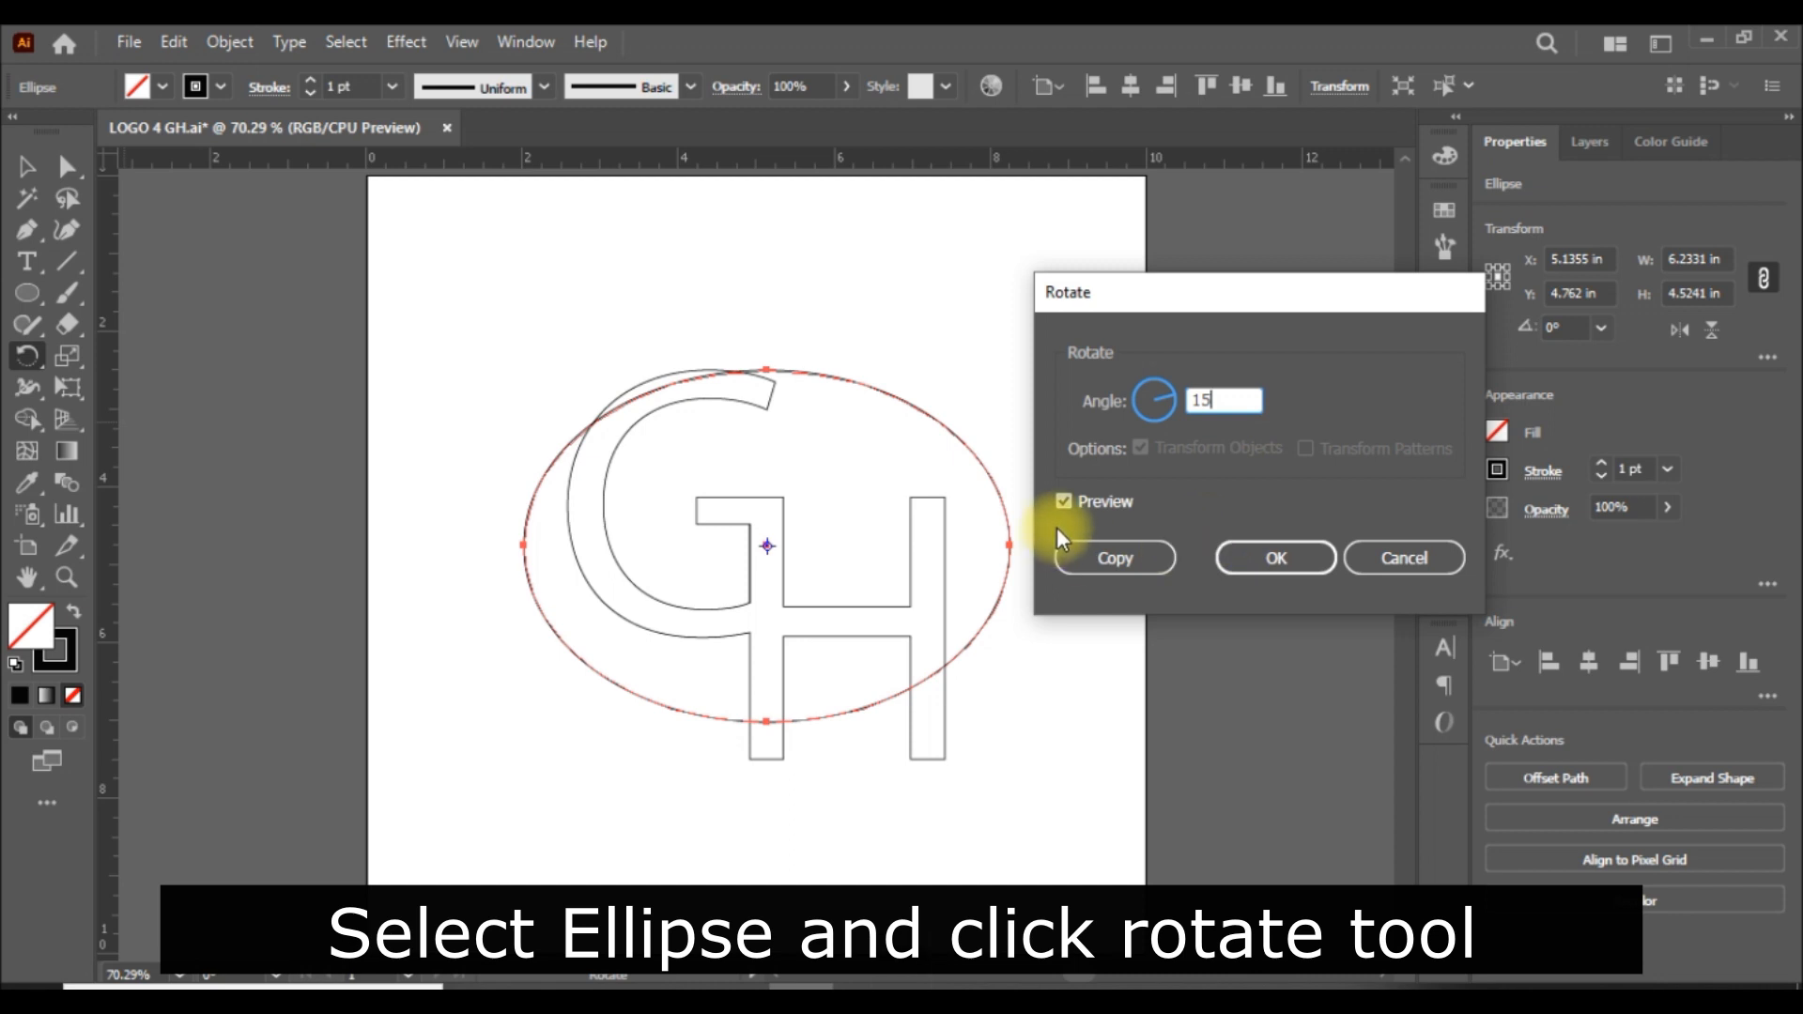
left_click(1064, 501)
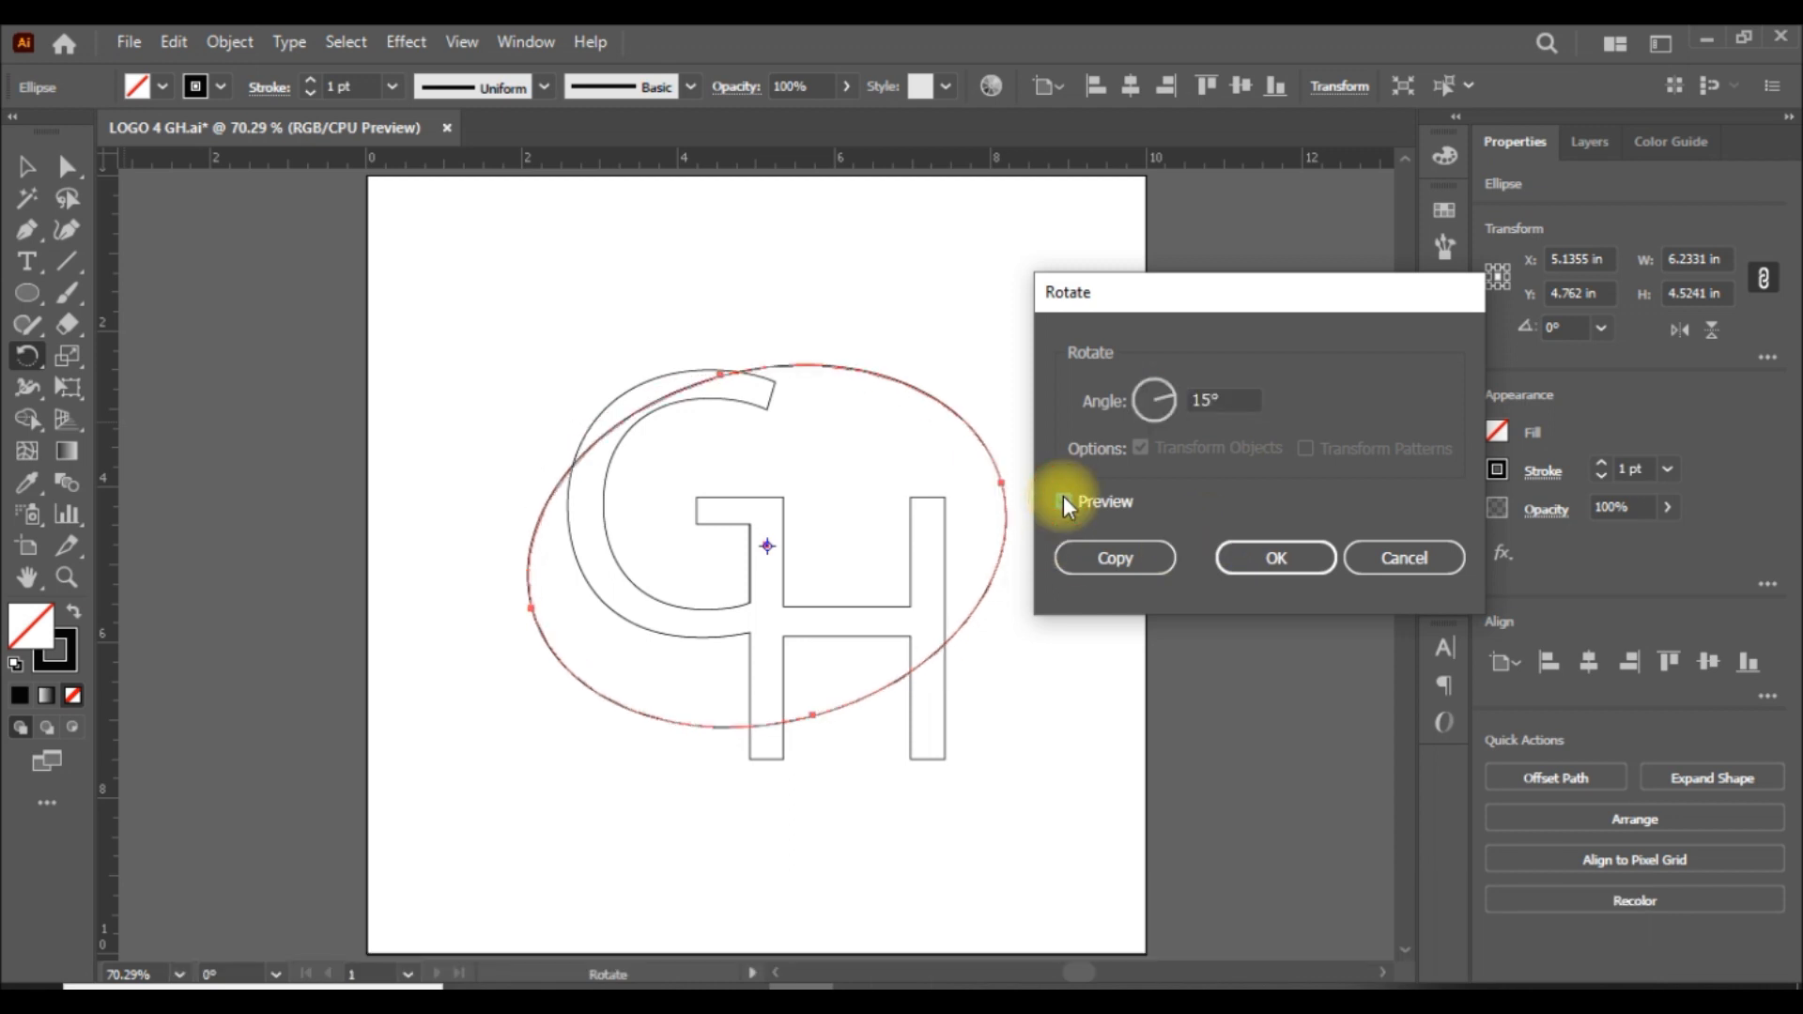
left_click(1065, 503)
left_click_drag(1235, 404, 1148, 392)
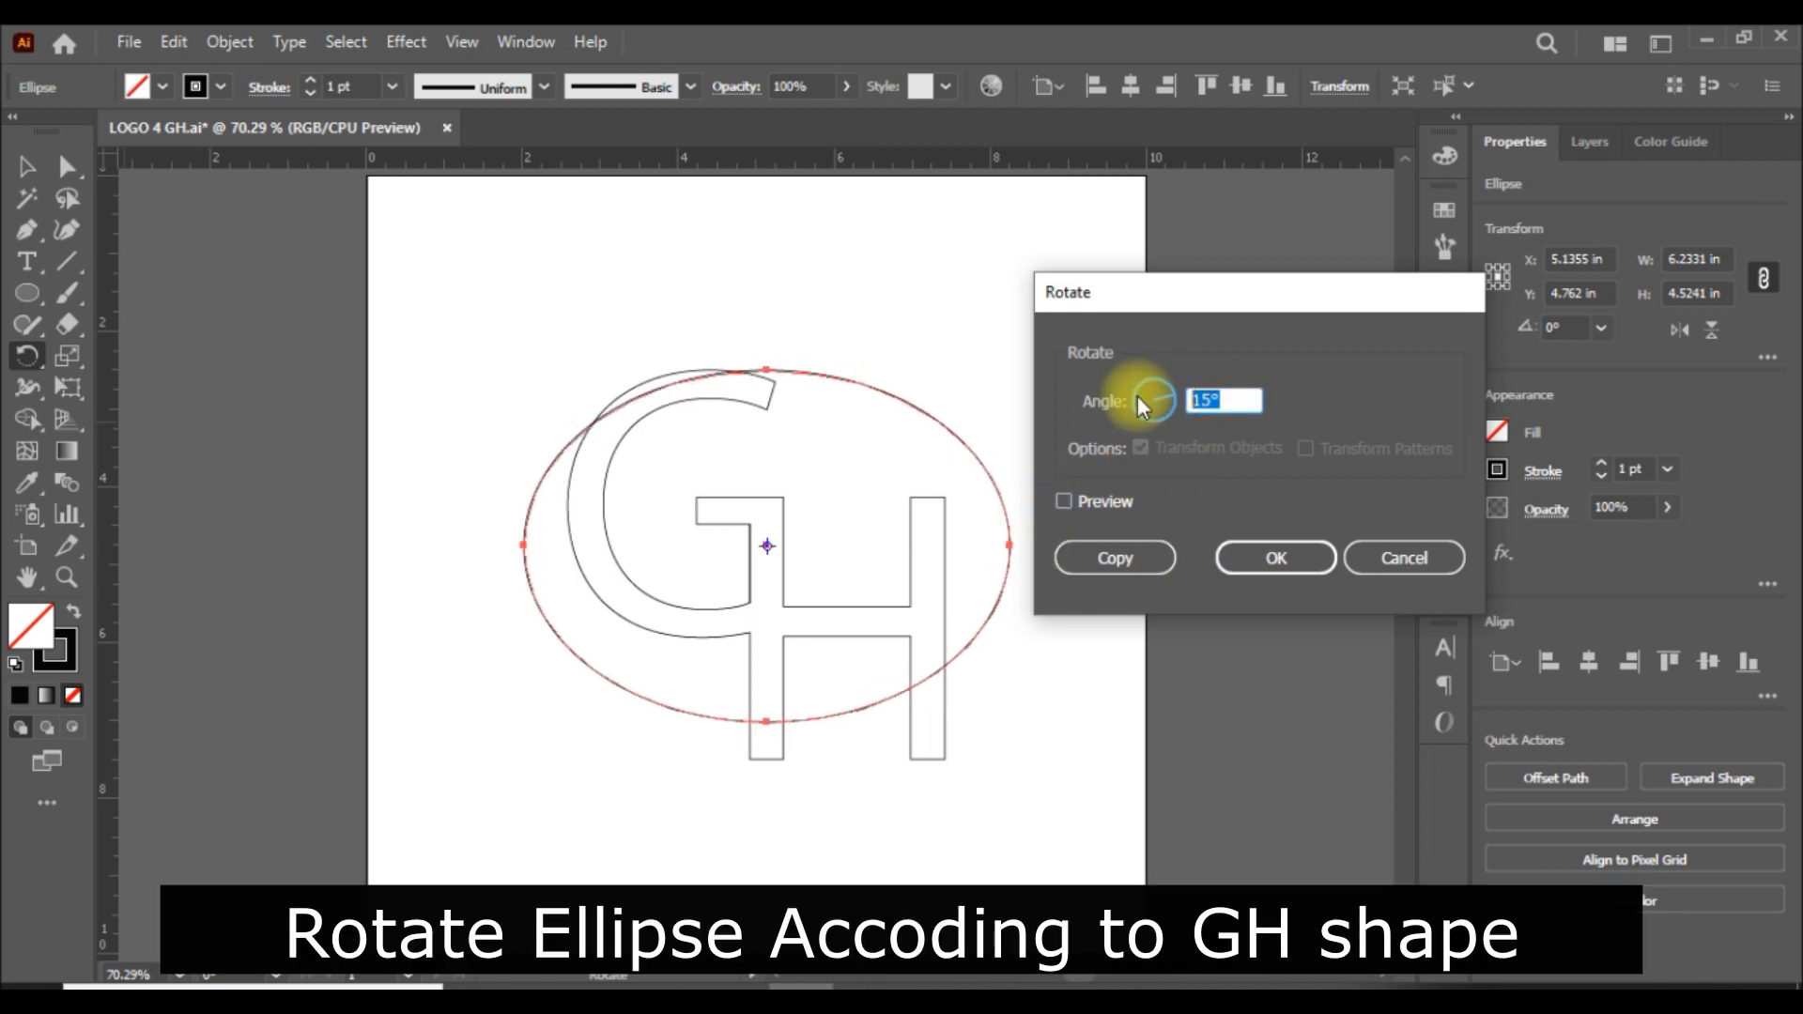
type("-25")
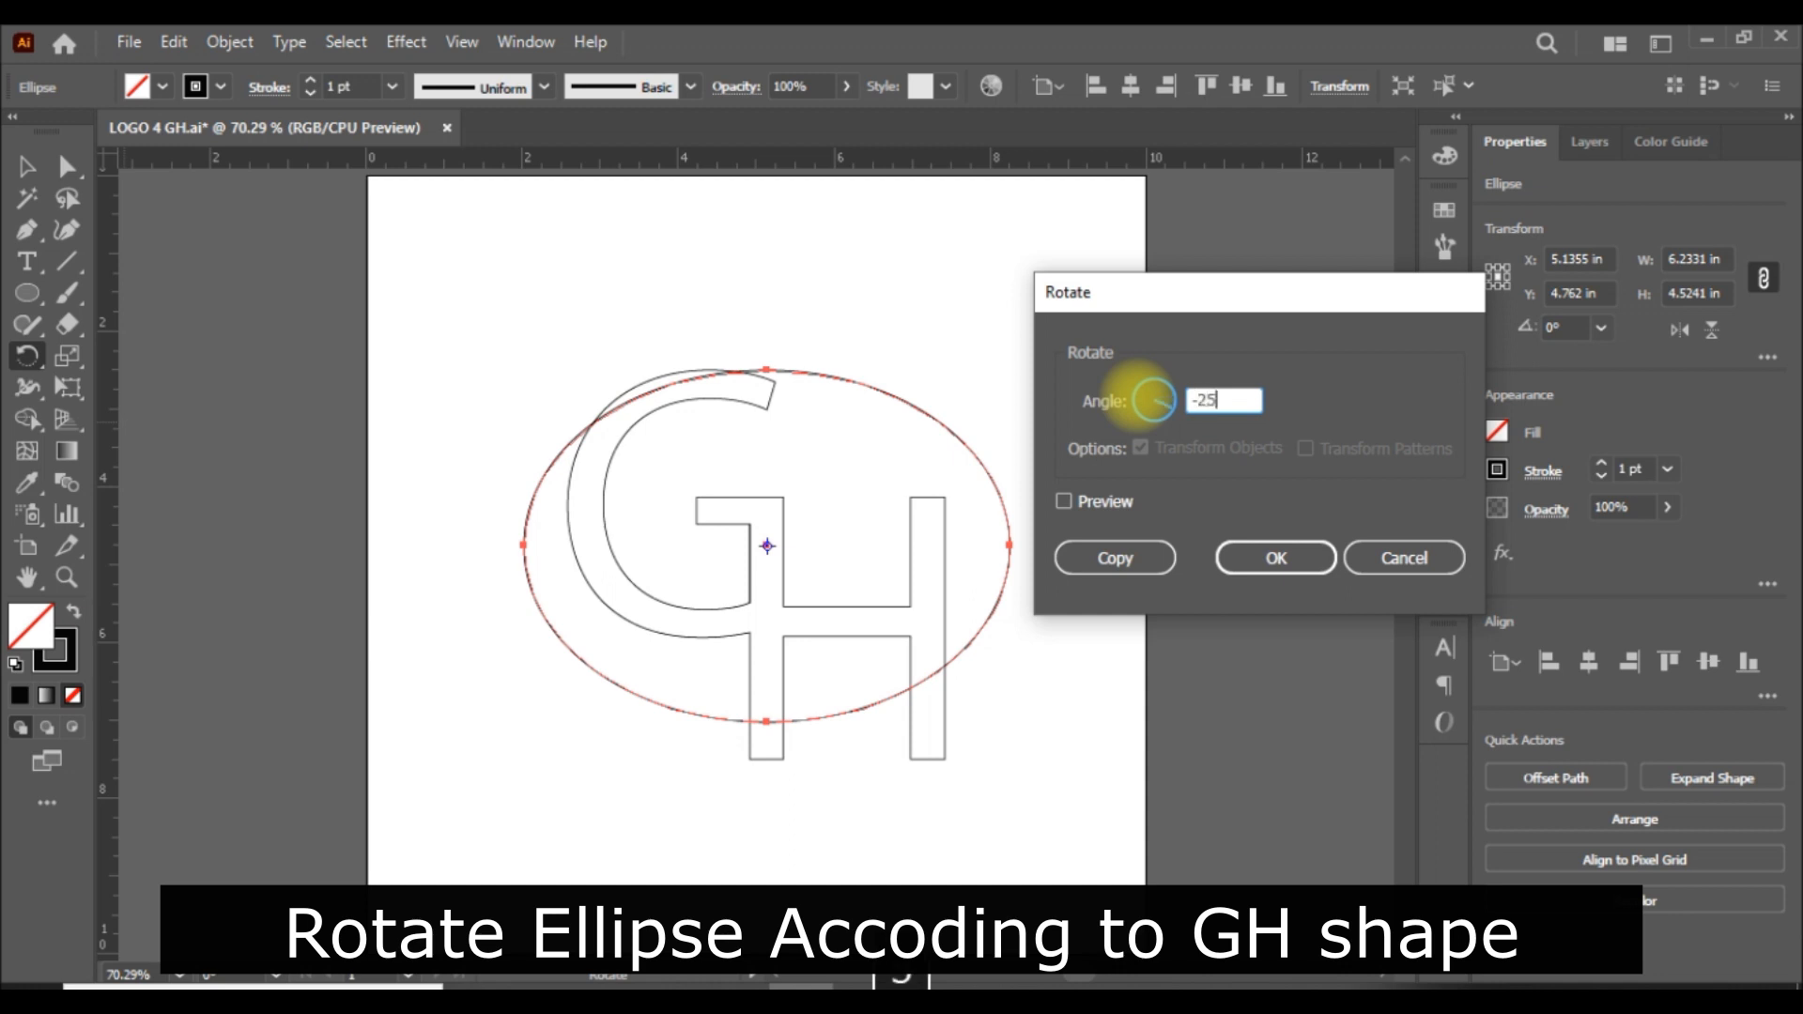
left_click(1071, 498)
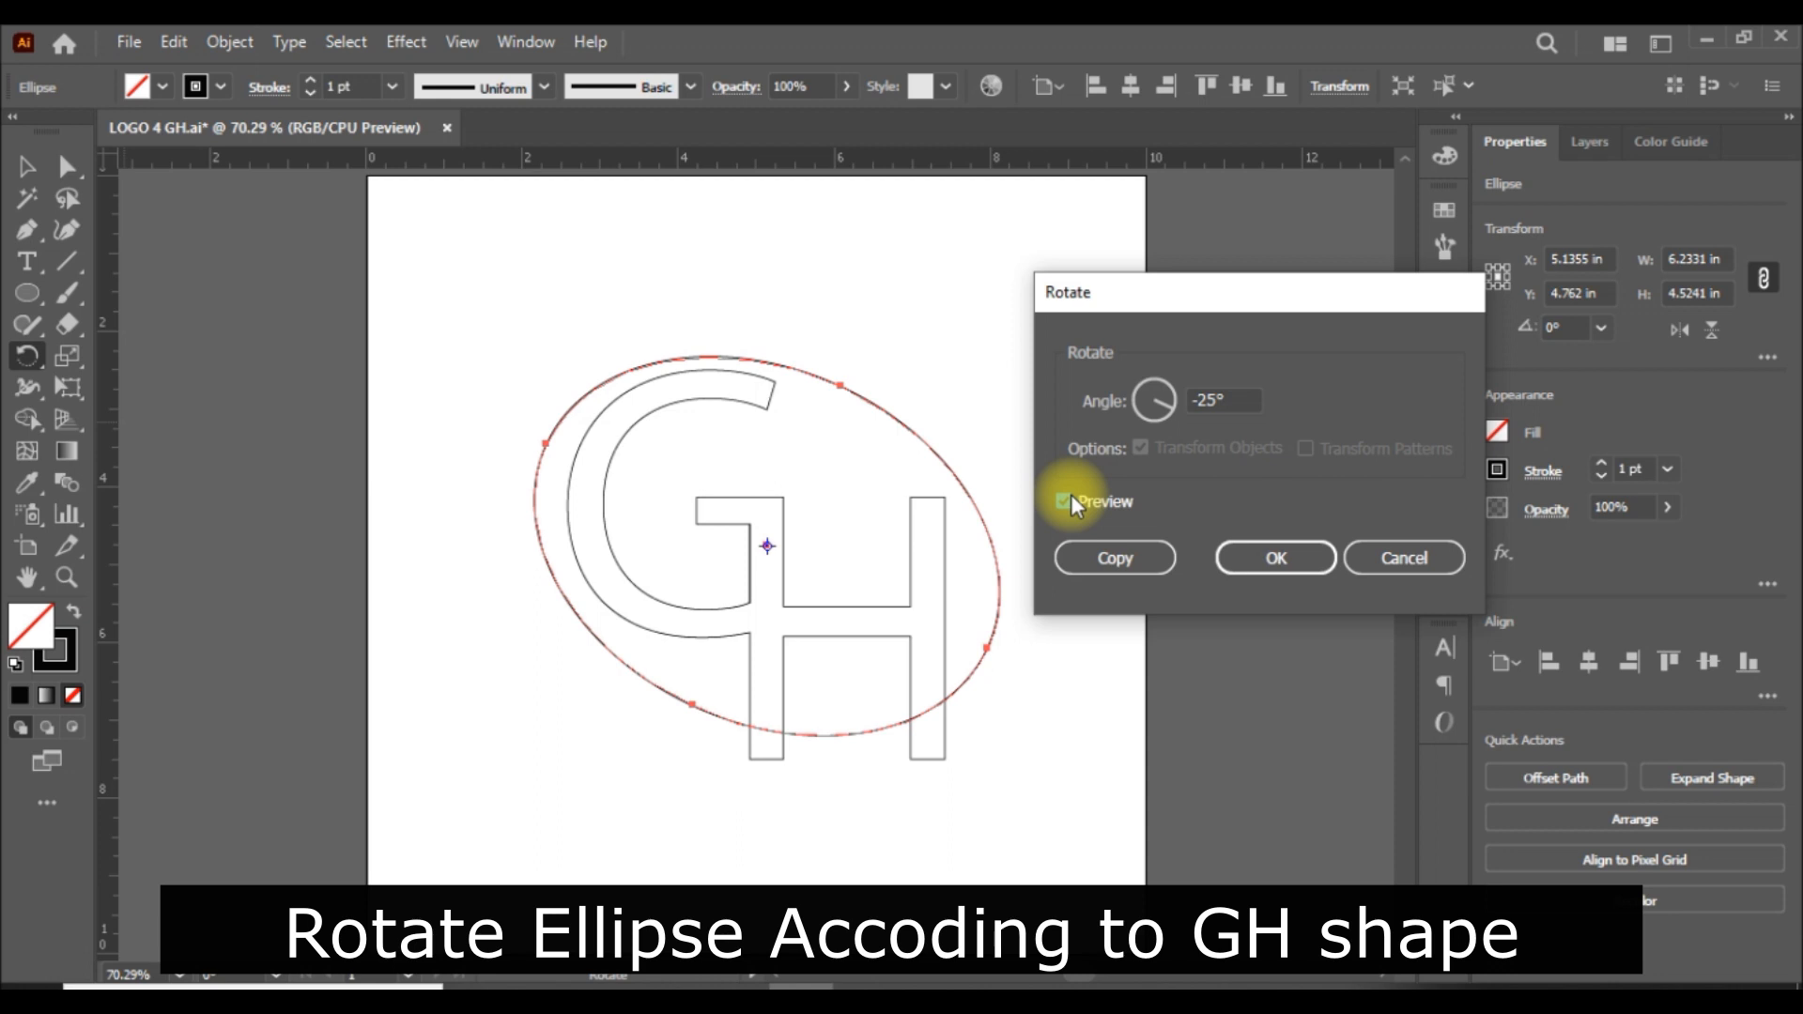
Rotate the ellipse by -45° so it follows the diagonal of the GH.
double_click(1216, 399)
left_click(1208, 398)
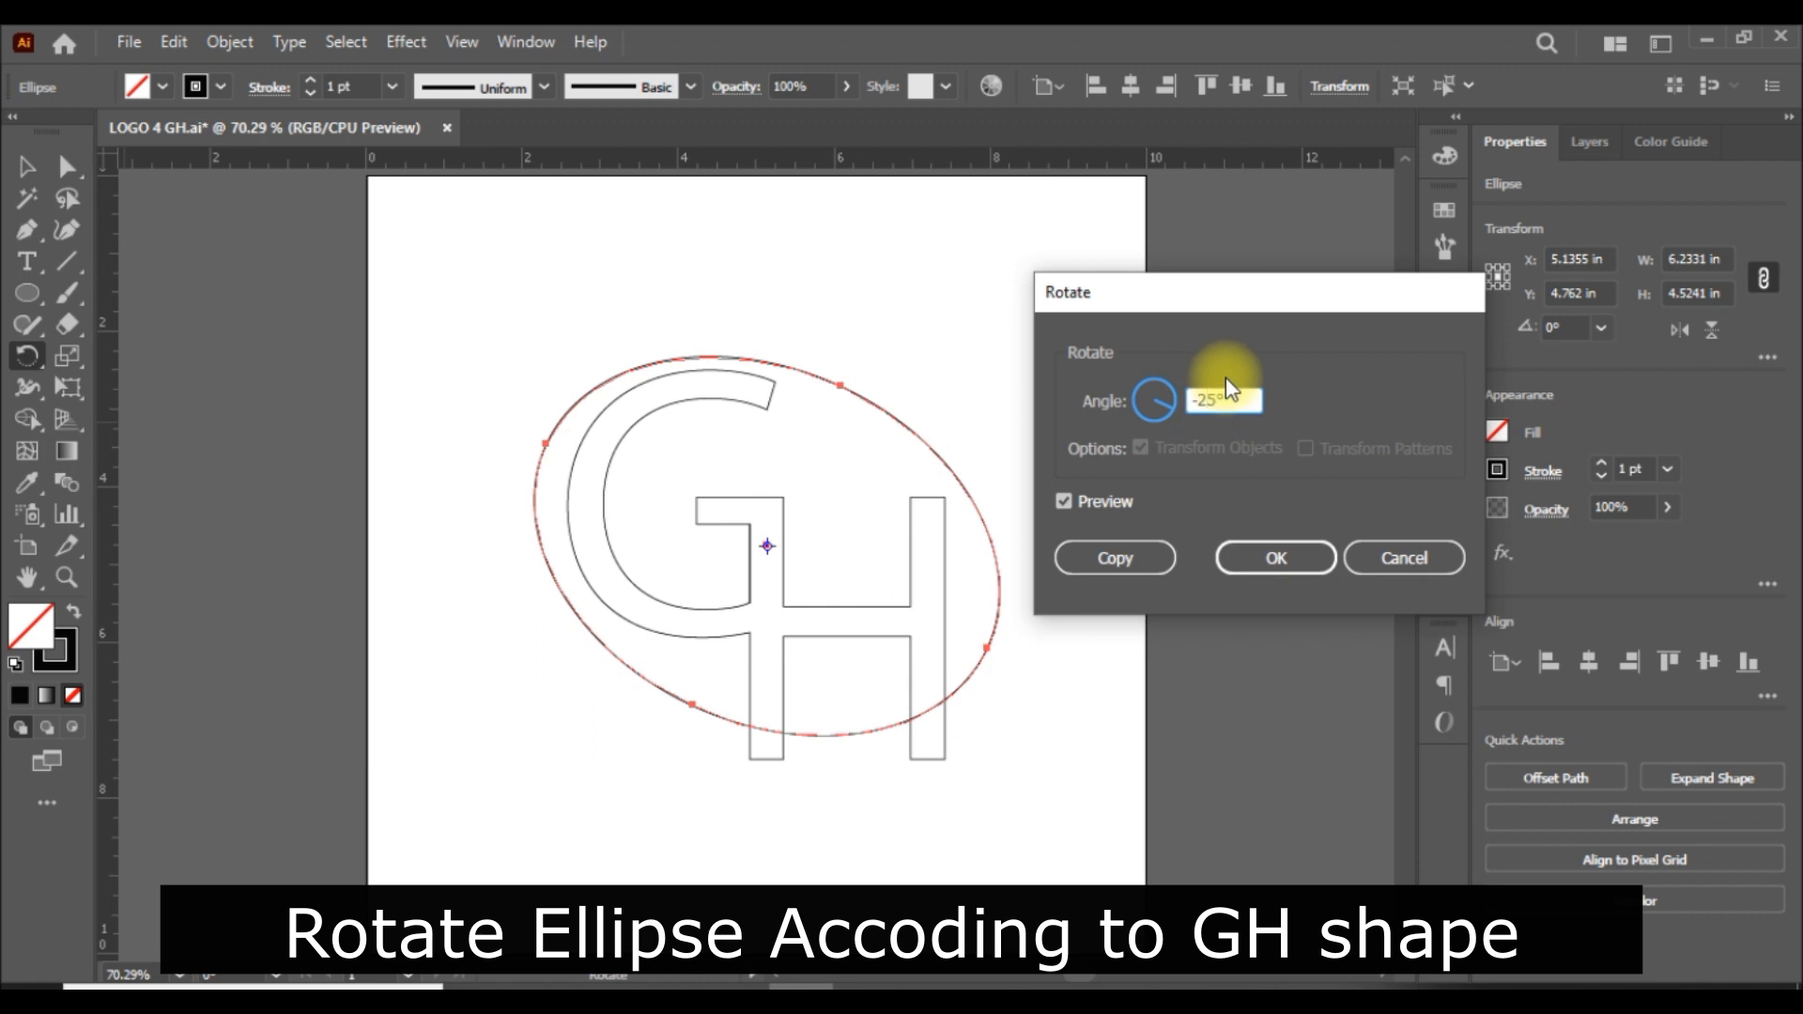
key("BackSpace")
type("4")
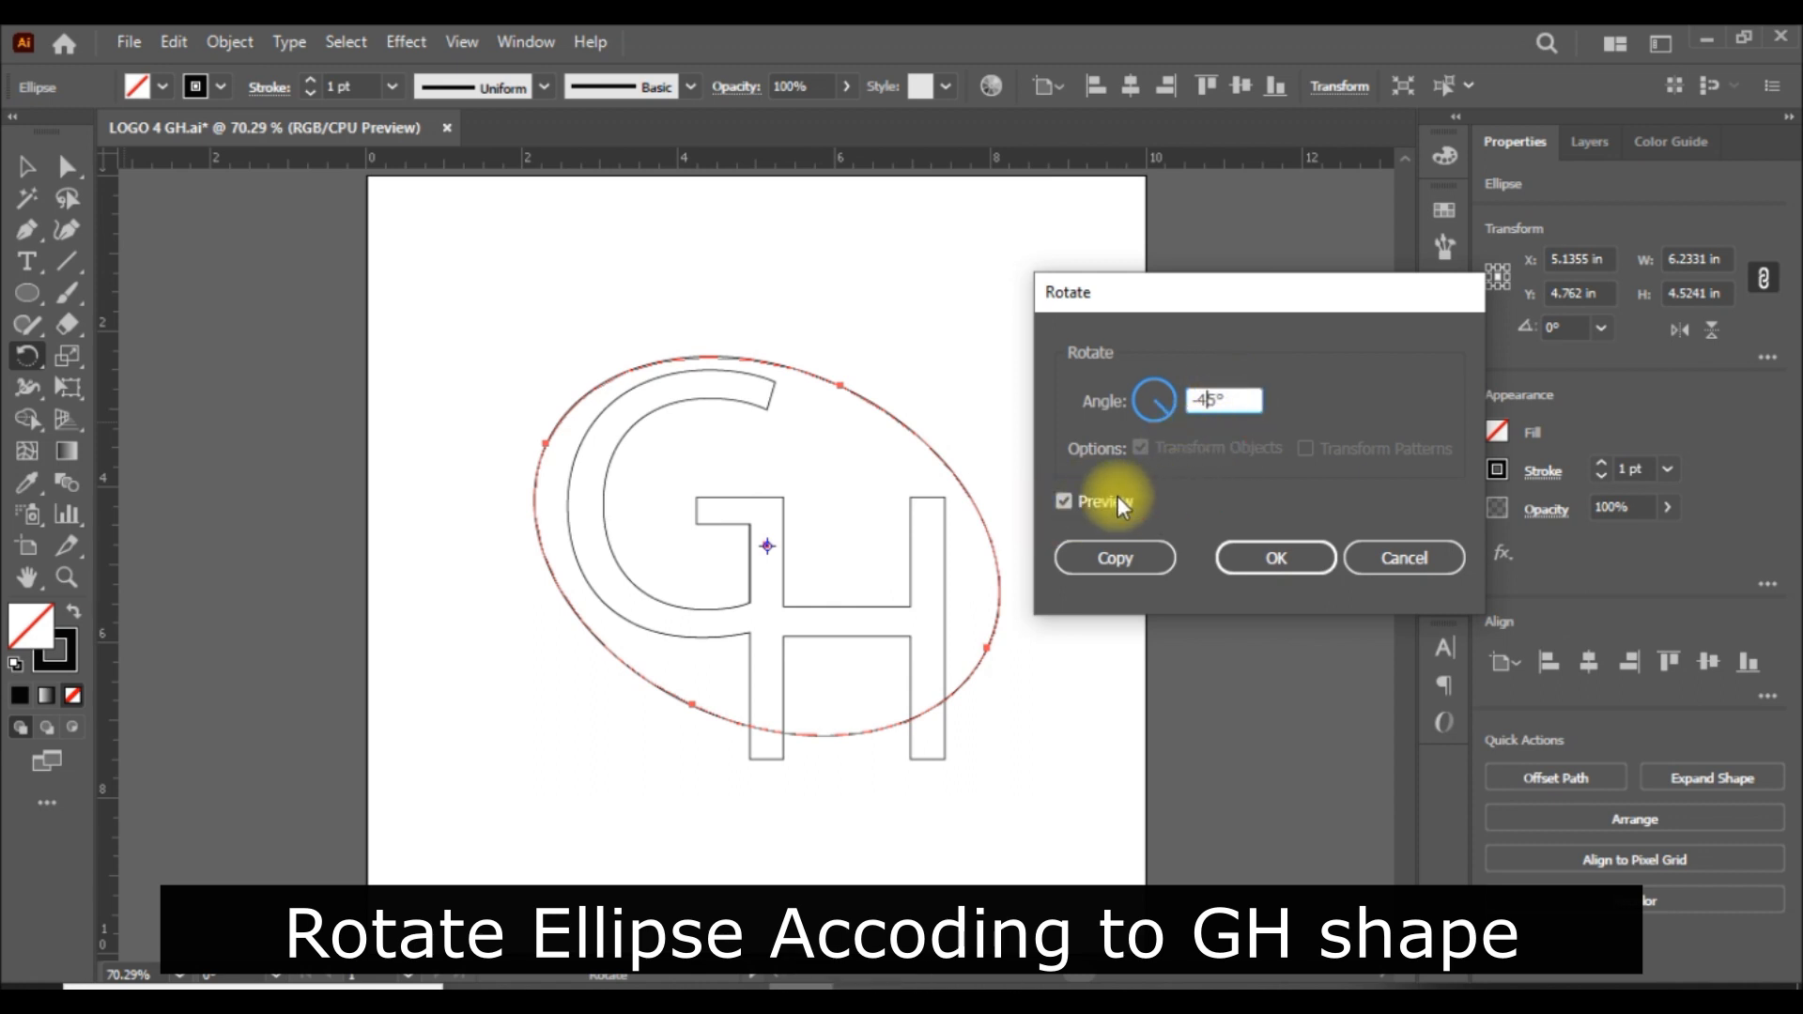
left_click(1065, 501)
left_click(1065, 502)
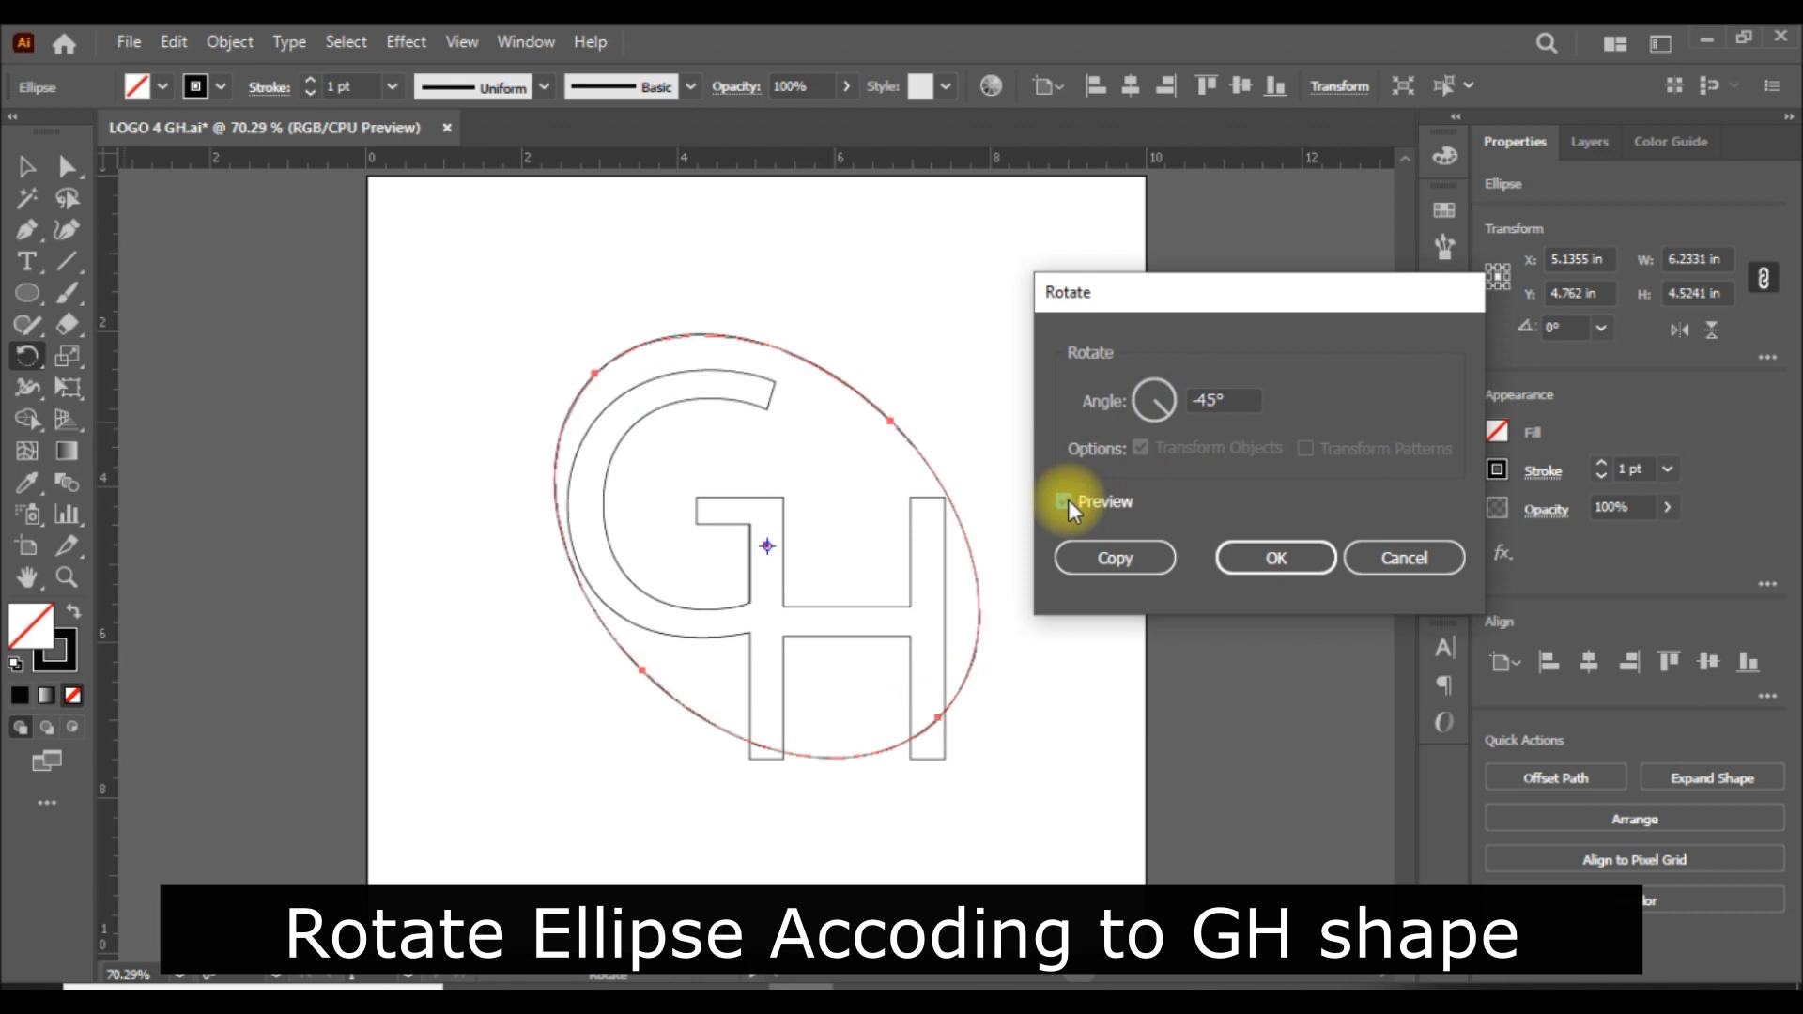
left_click(1282, 561)
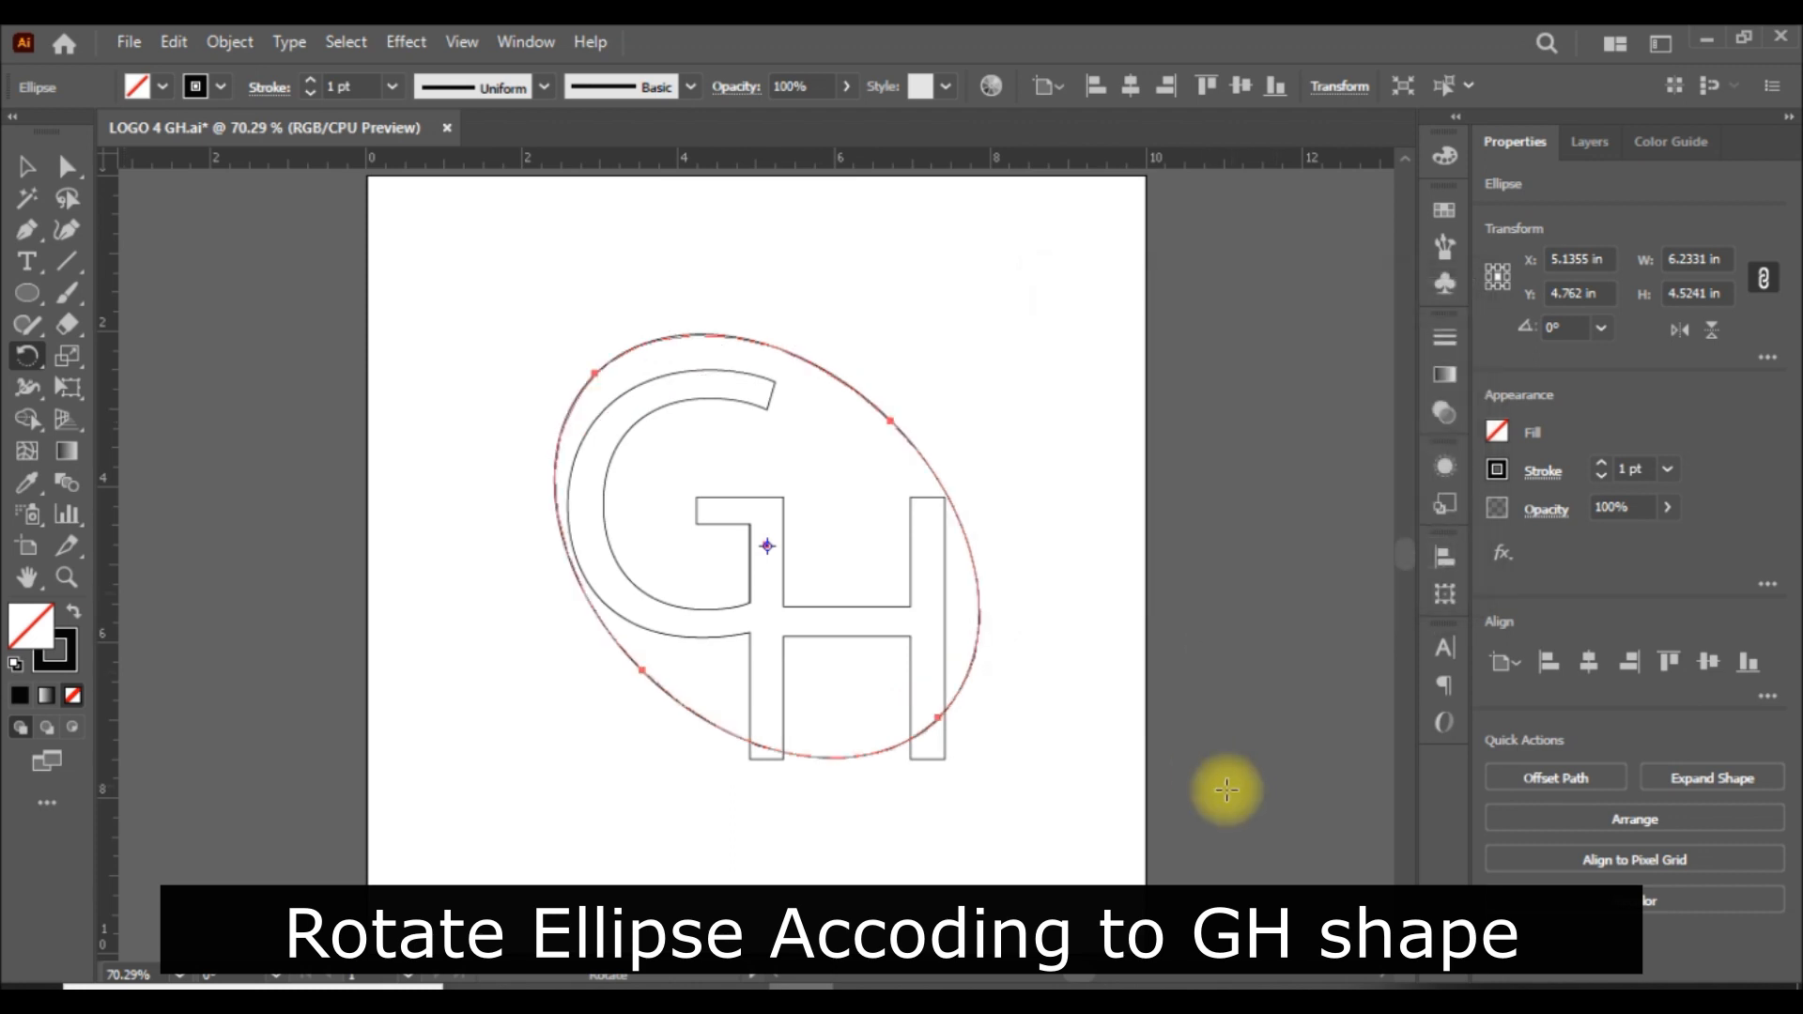
left_click(28, 168)
left_click(1248, 542)
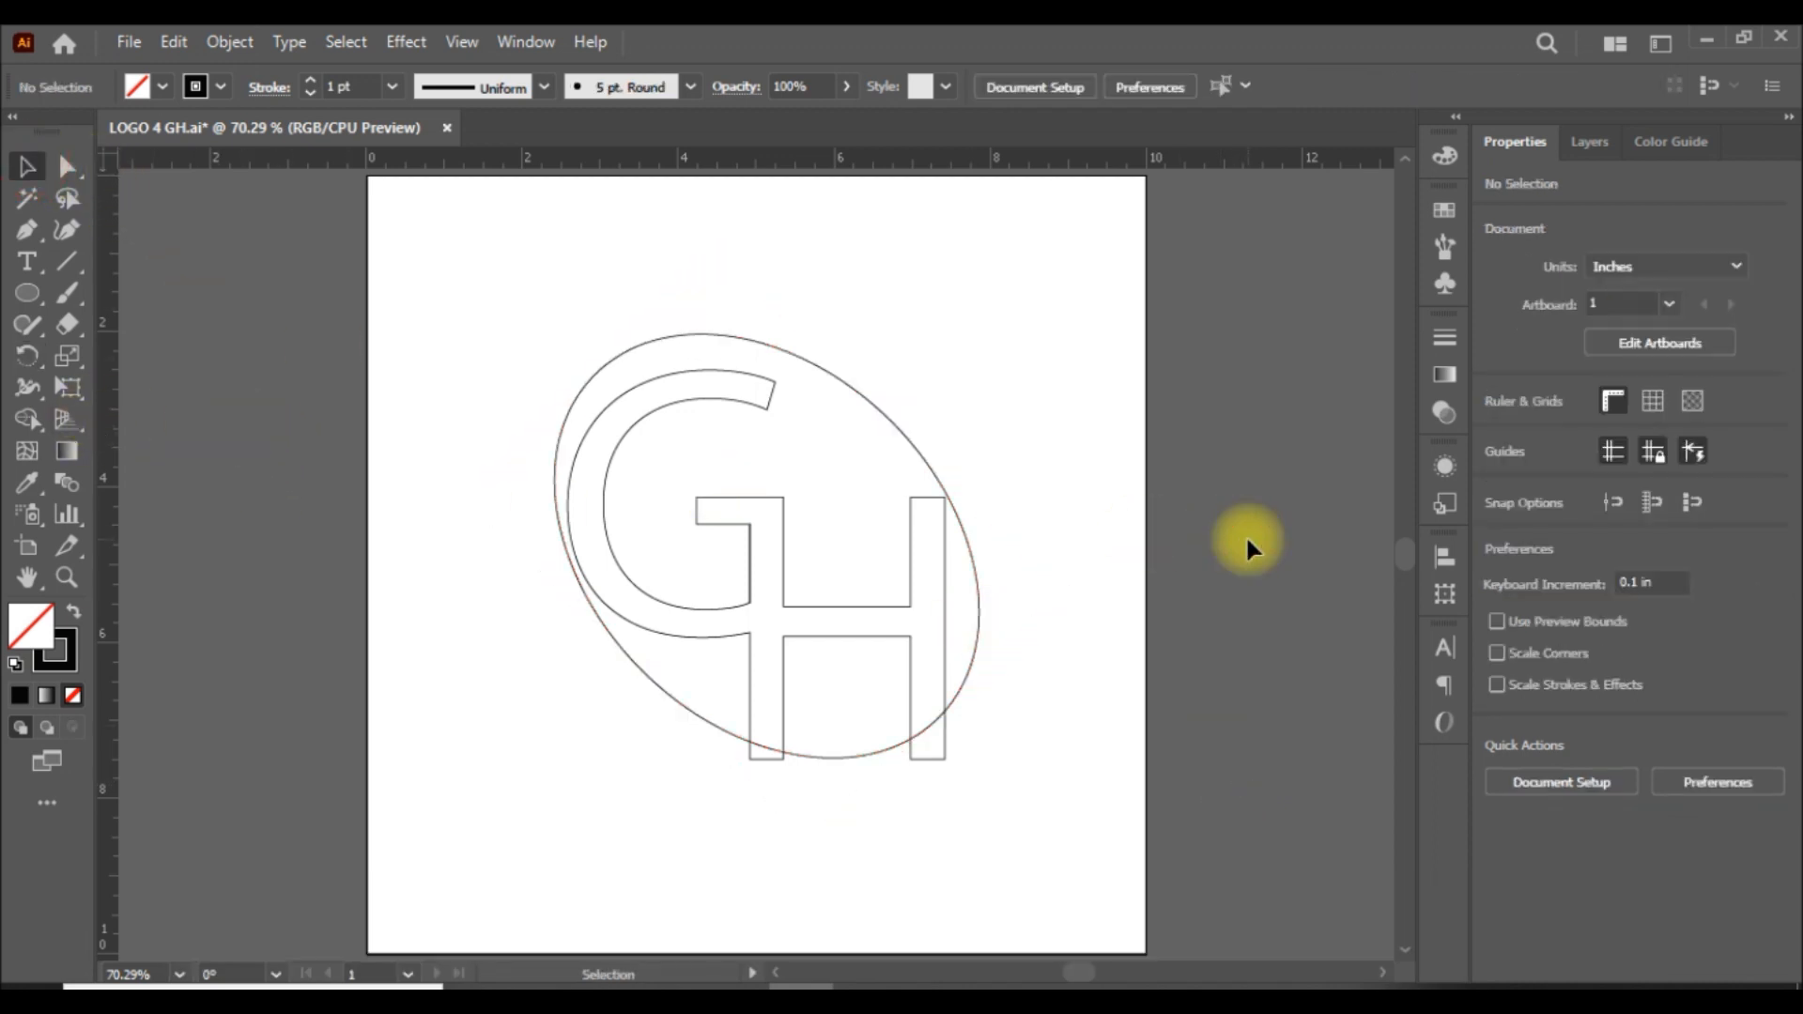
Centre the rotated ellipse horizontally and vertically on the artboard.
left_click(980, 618)
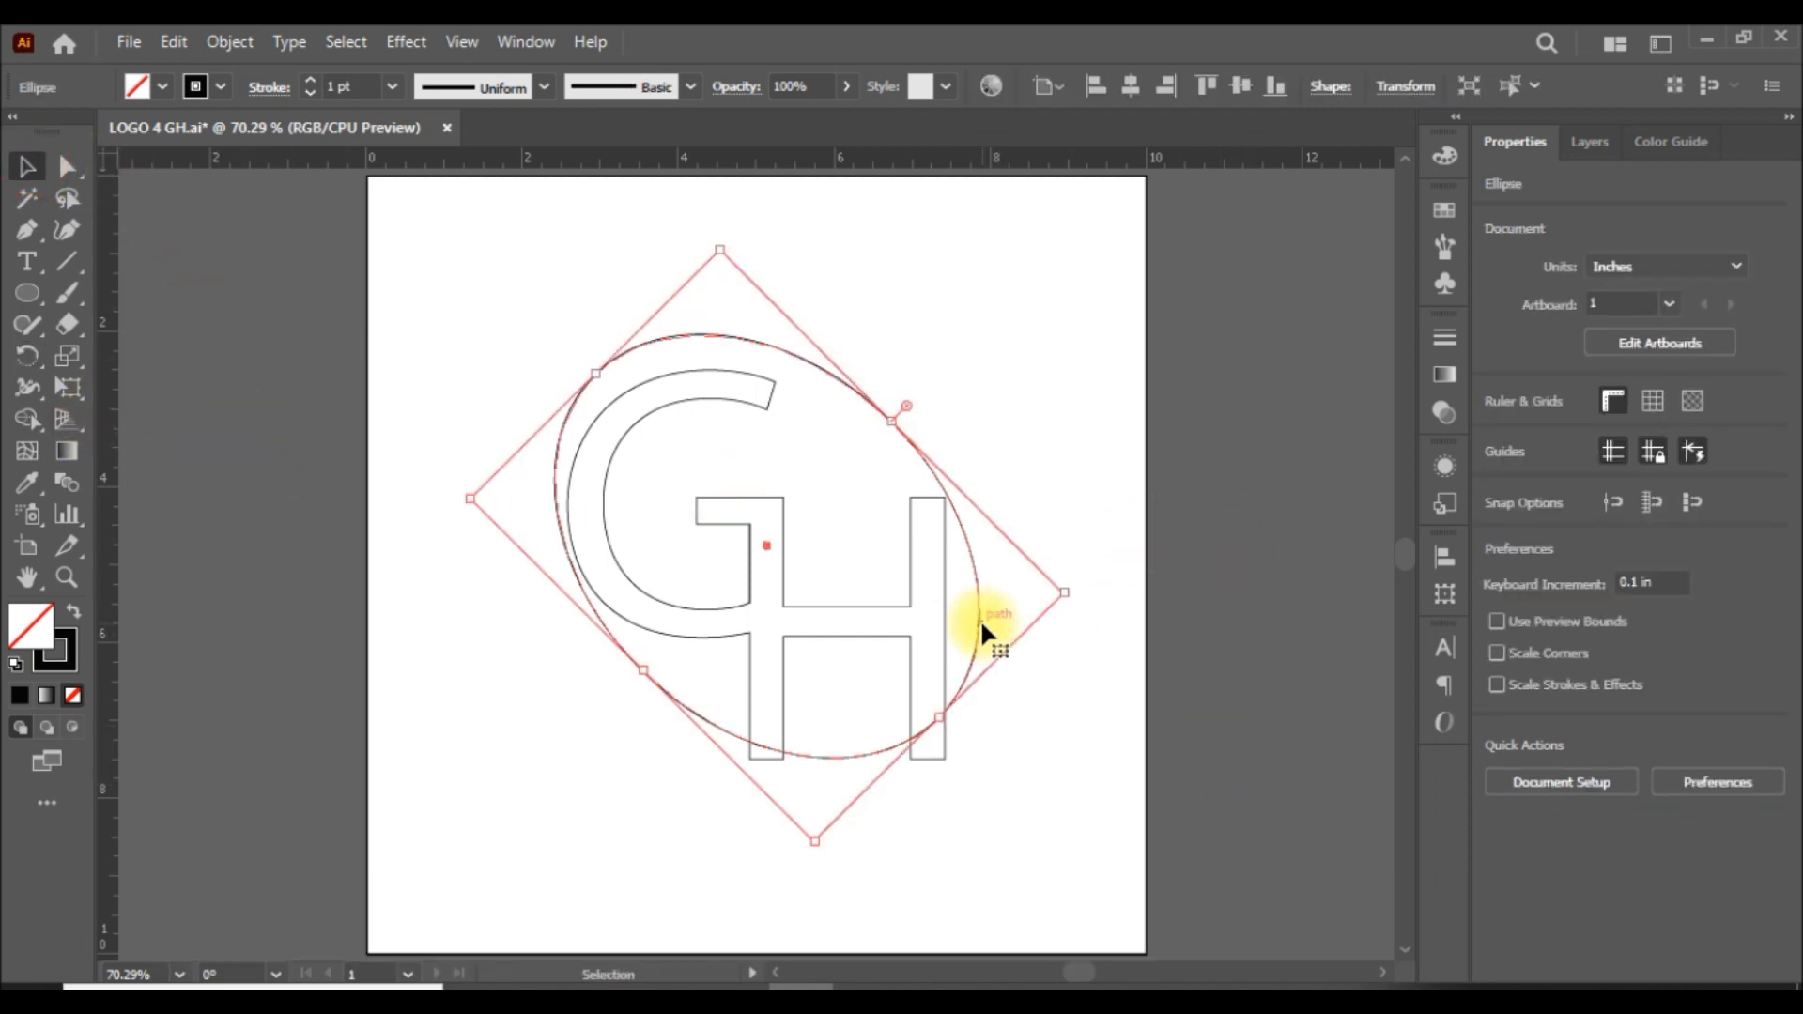
left_click(1131, 86)
left_click(1240, 87)
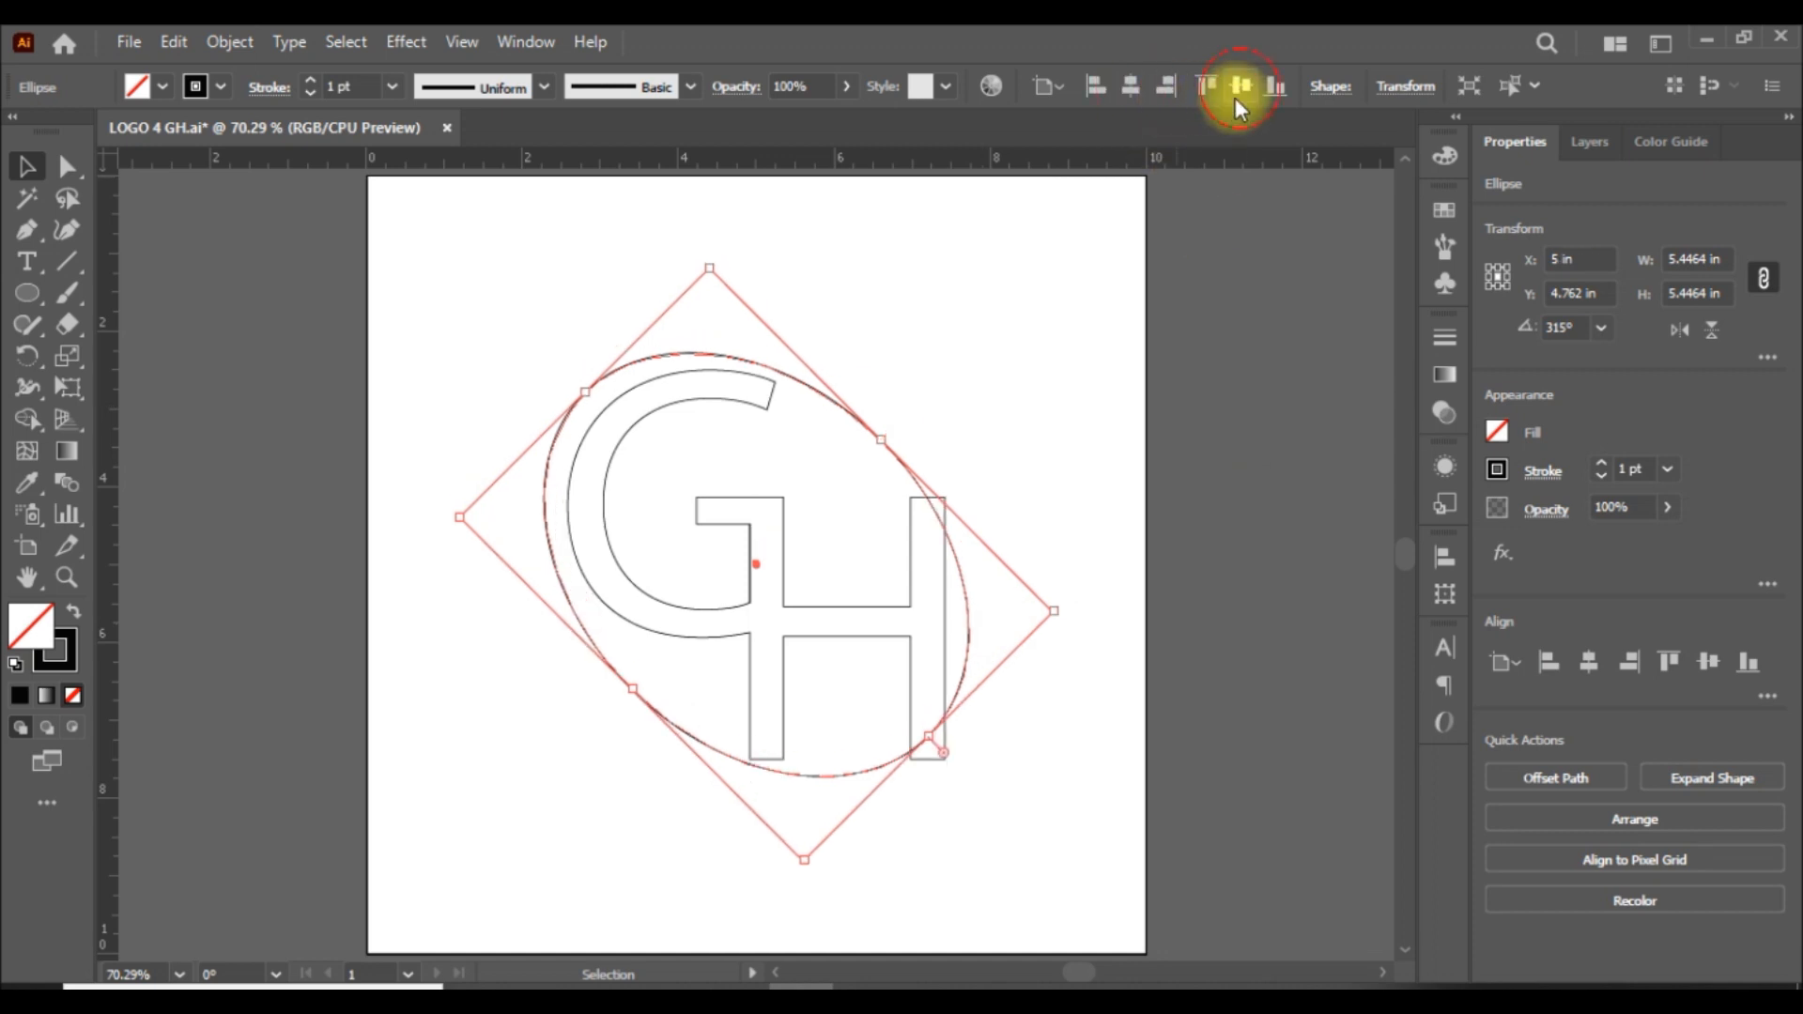
left_click(1231, 465)
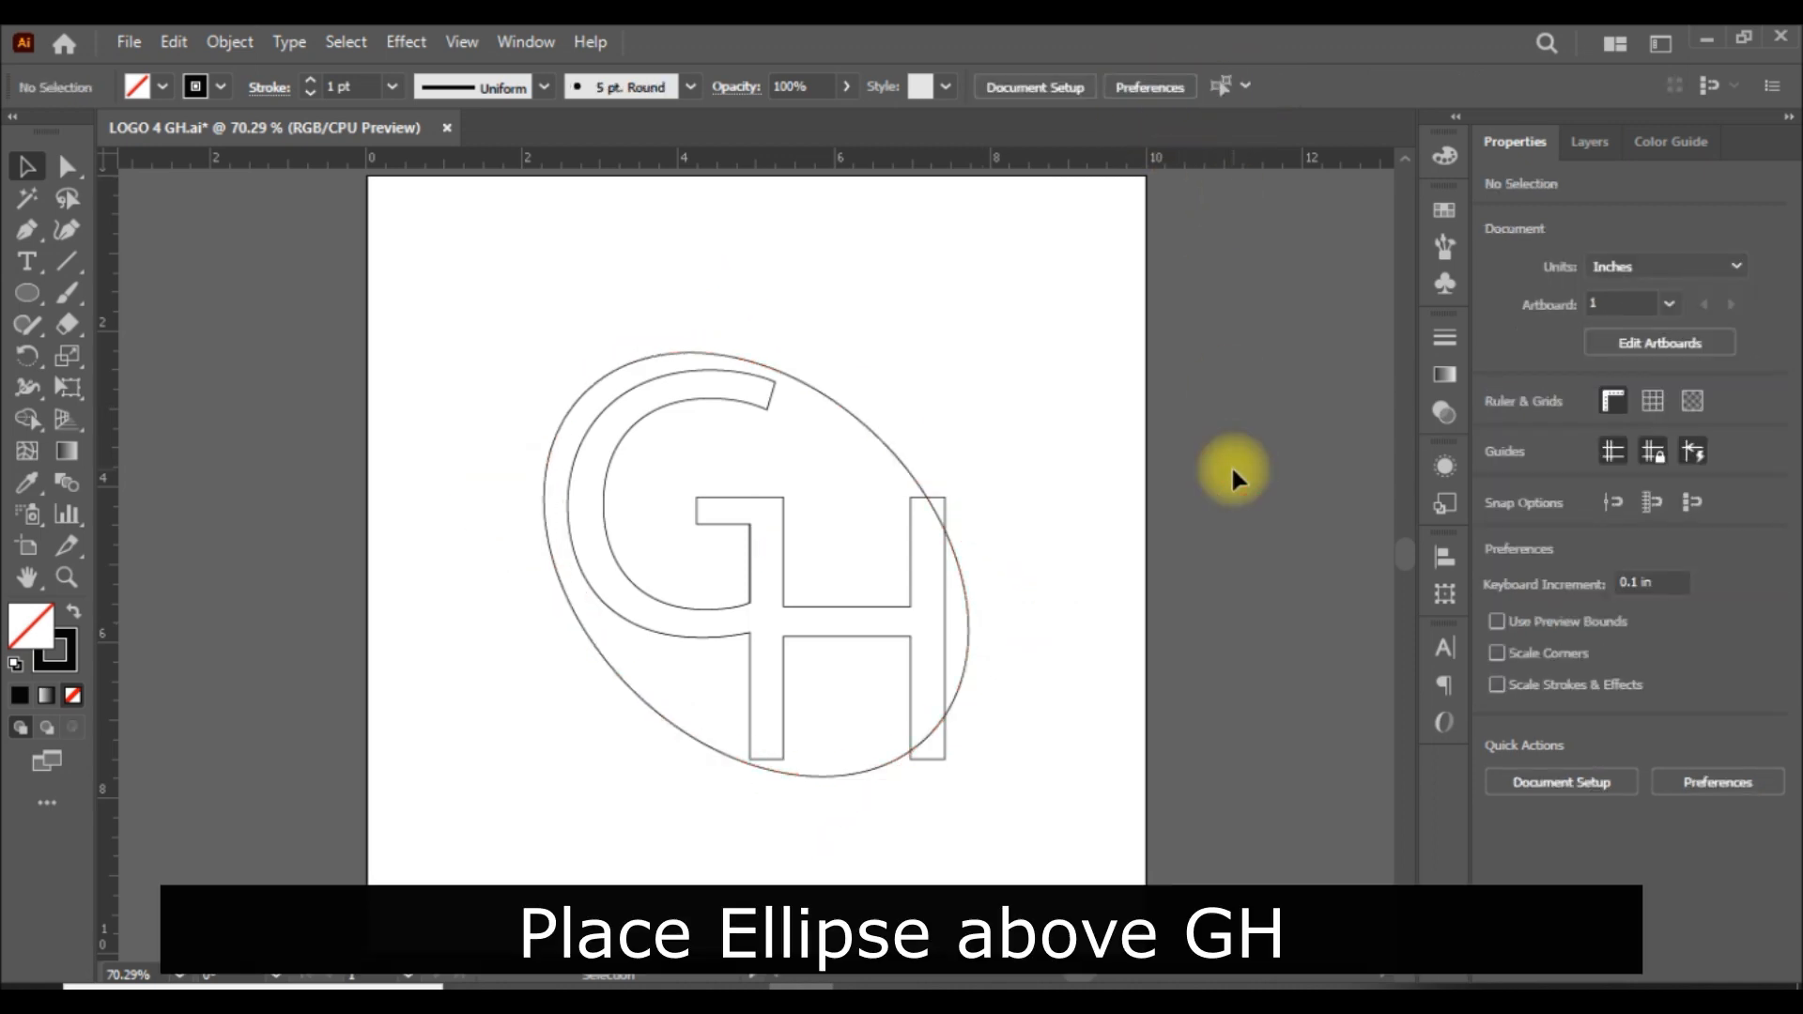
Move the ellipse to about X 5.2 in, Y 5.2 in and enlarge it from its centre to about 5.93 in wide, enclosing the GH.
left_click_drag(893, 449, 904, 464)
left_click(1174, 466)
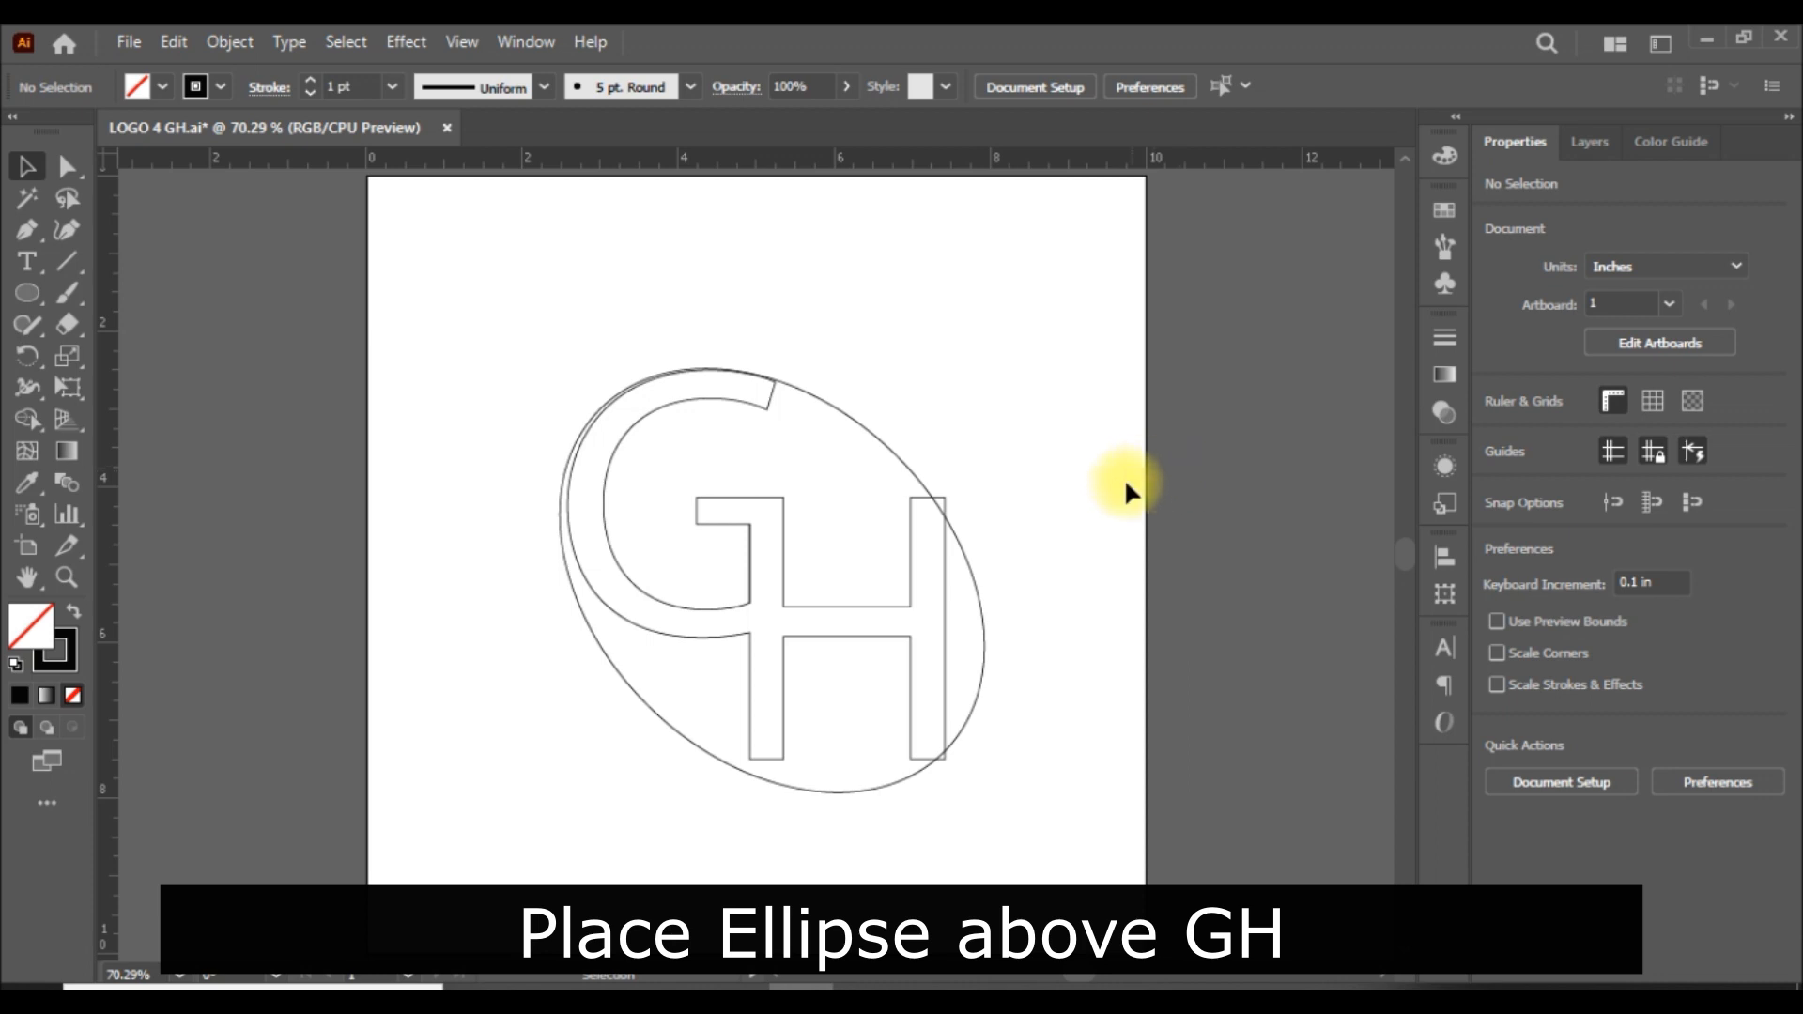
left_click(910, 468)
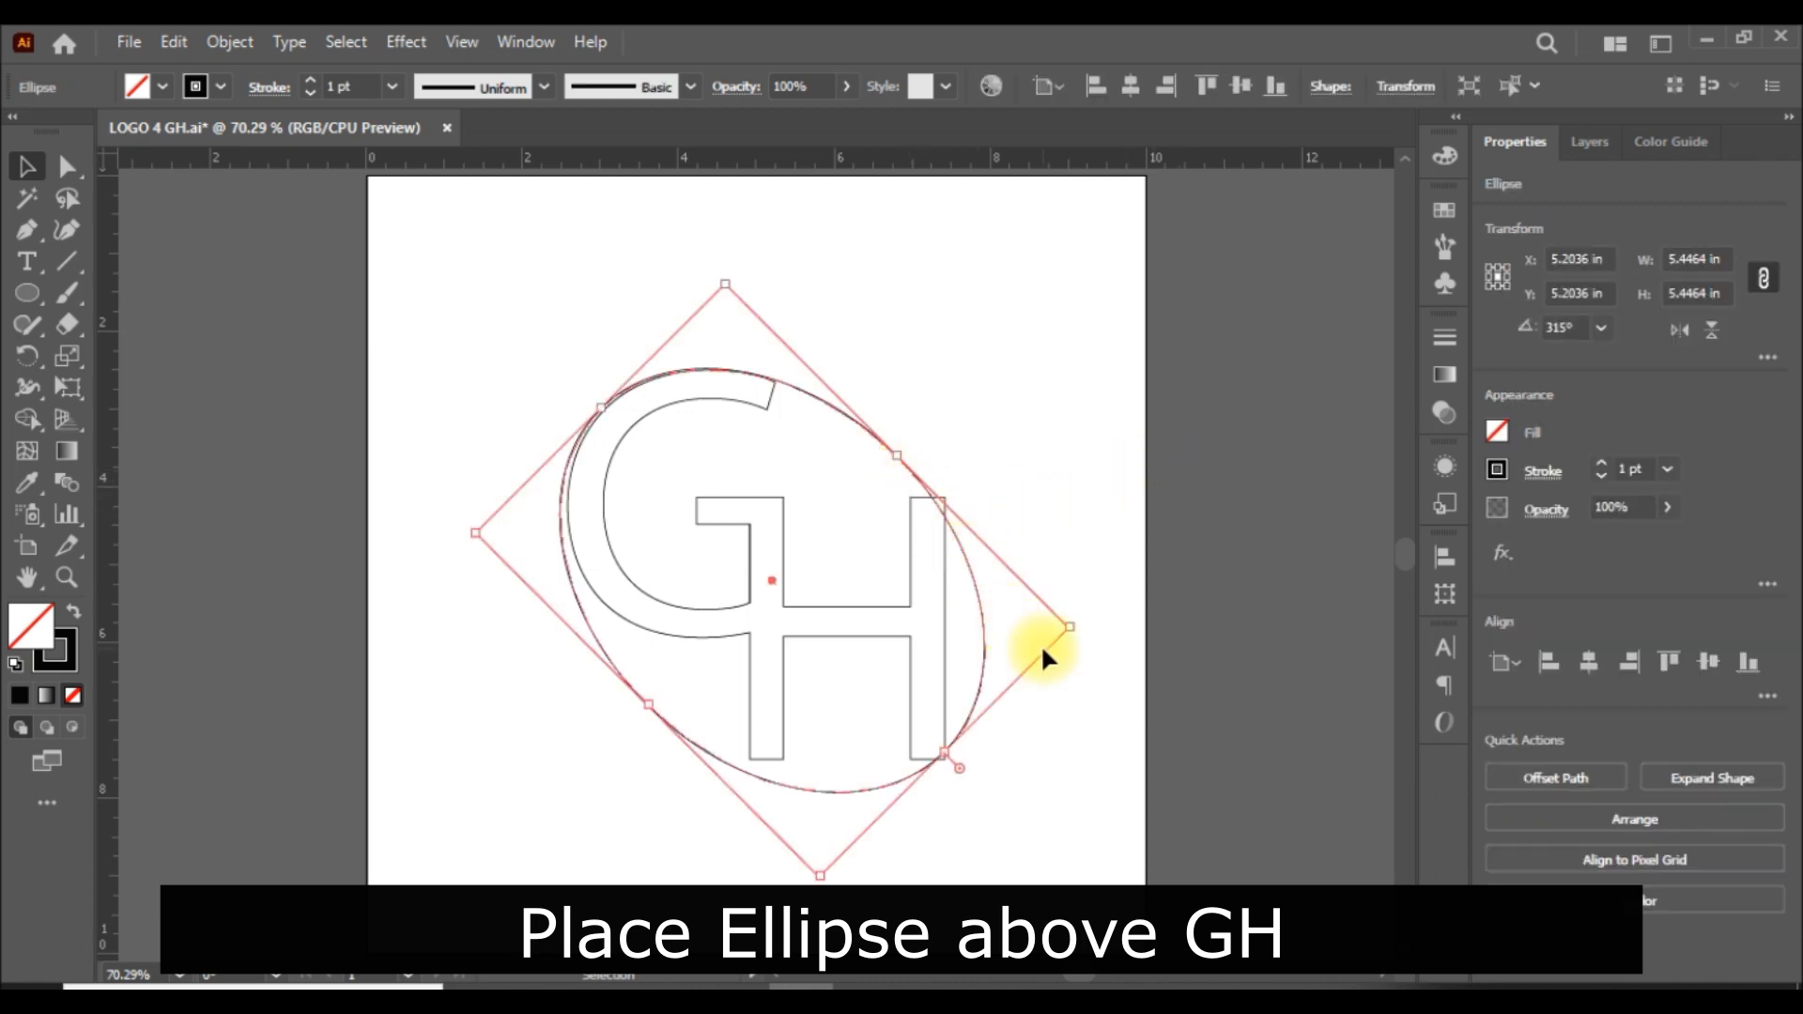
left_click_drag(1071, 630, 1102, 616)
left_click(1285, 642)
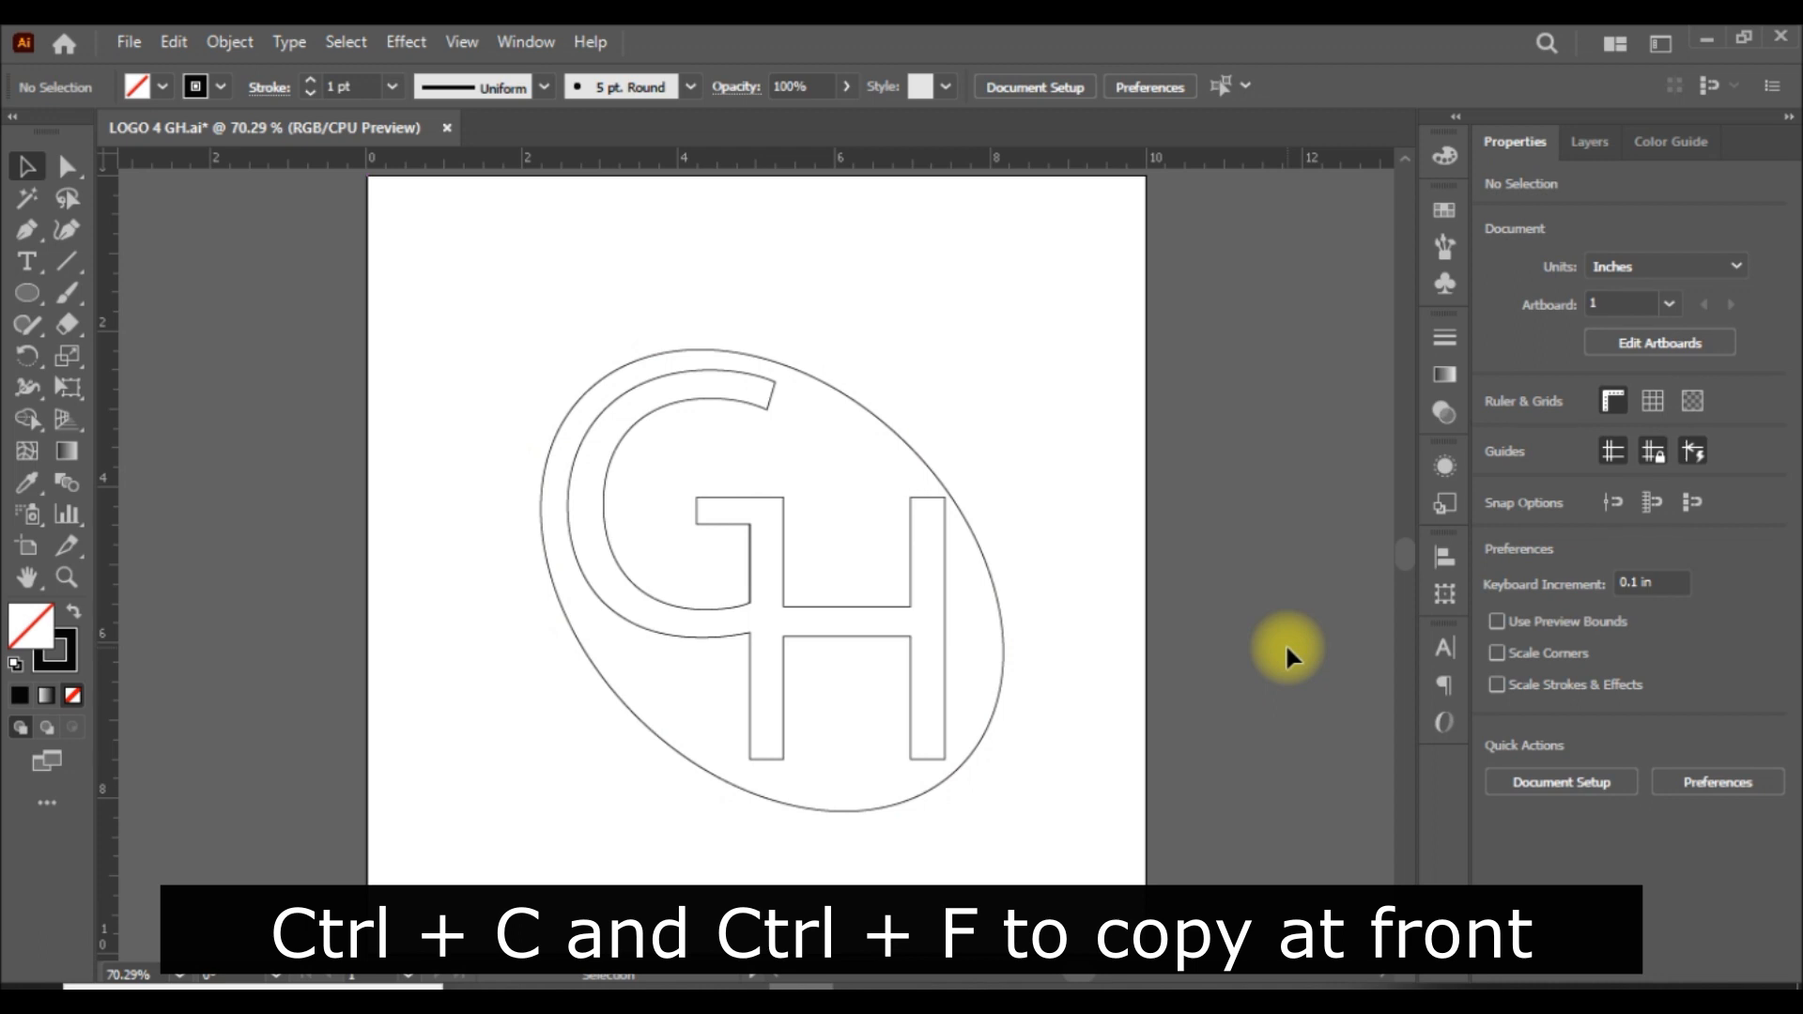
Copy the ellipse in front of itself and shrink the copy proportionally from its centre to about 5.75 in wide.
left_click(1003, 642)
key("ctrl+c")
key("ctrl+f")
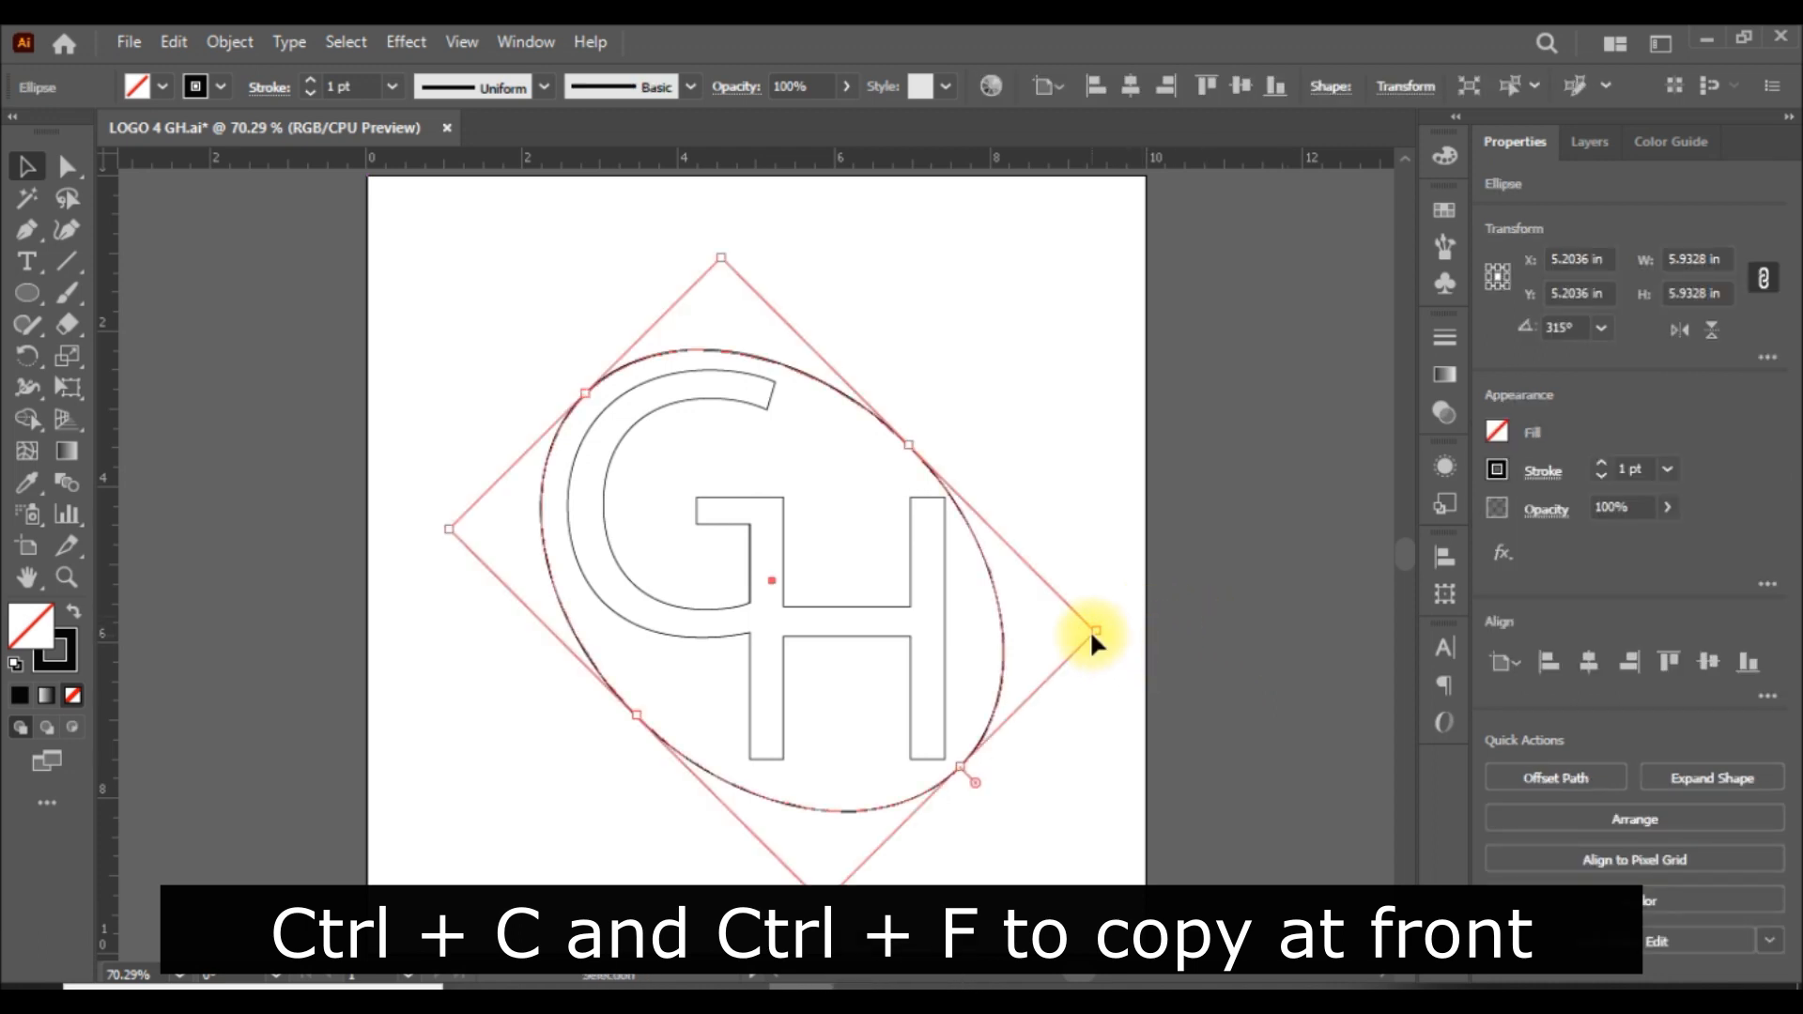
left_click_drag(1093, 627, 1090, 635)
left_click(1276, 718)
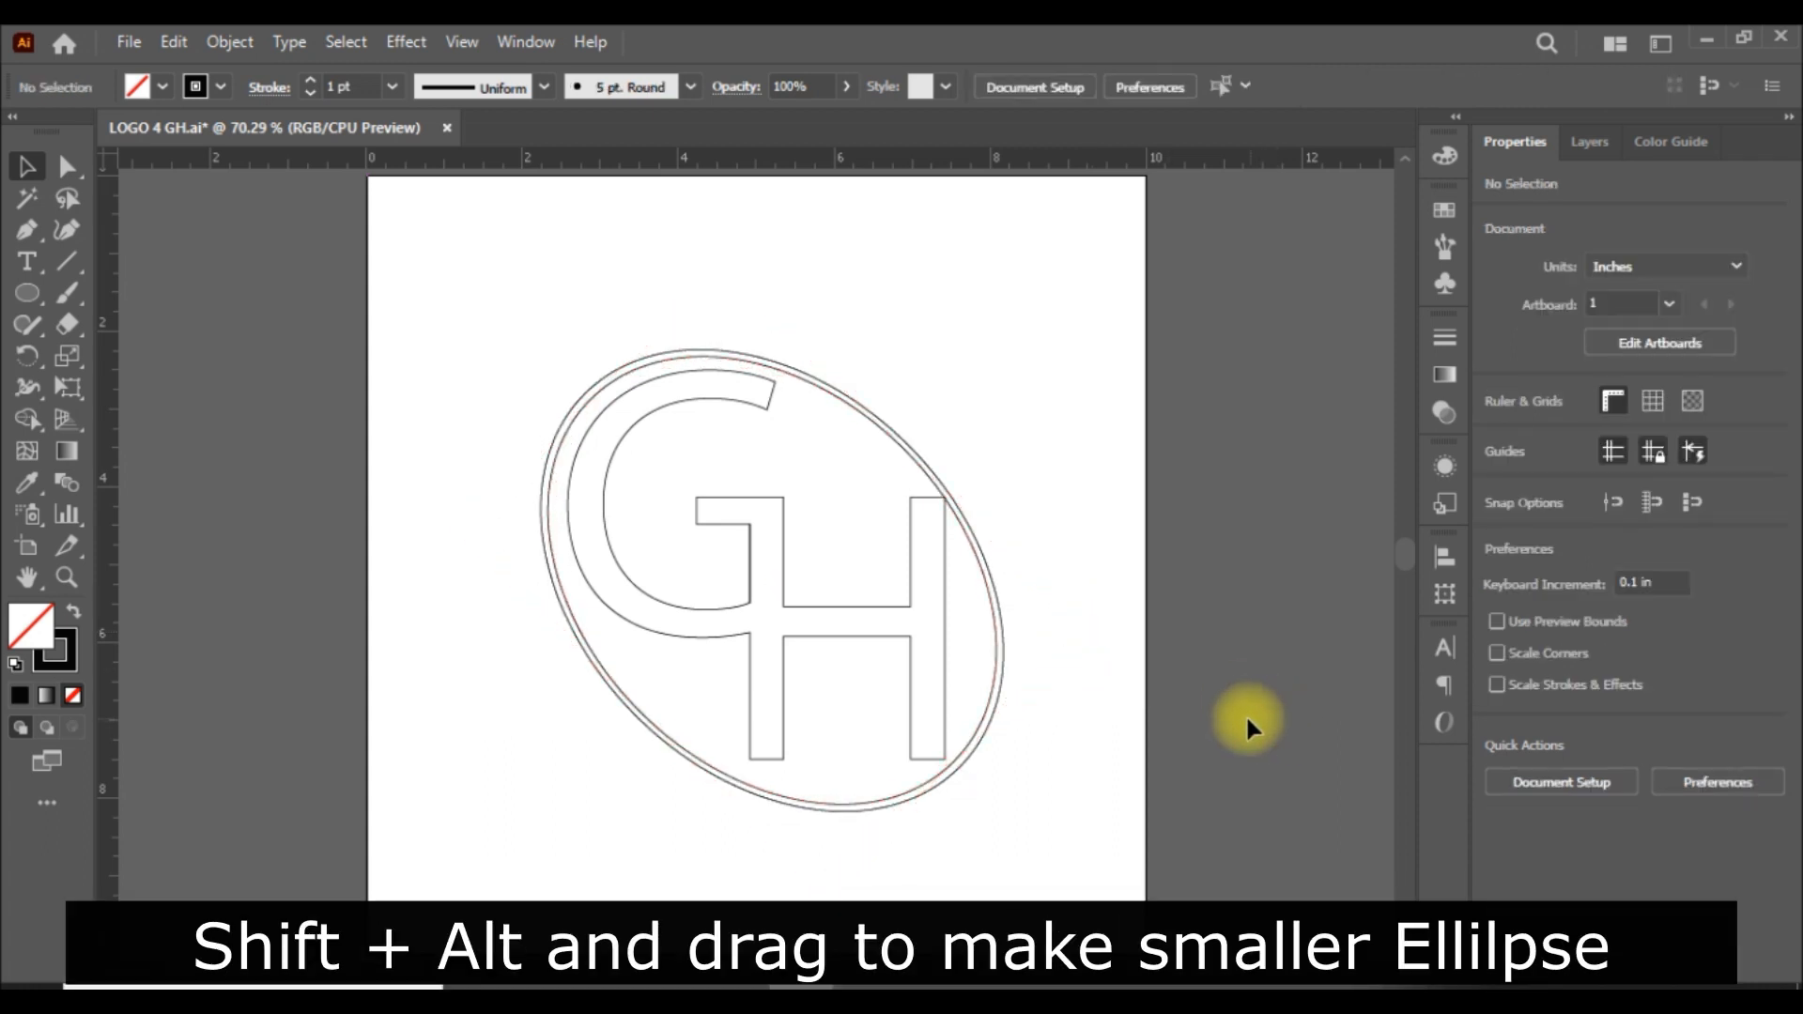
Select the inner and outer ellipses together and group them.
left_click(1005, 657)
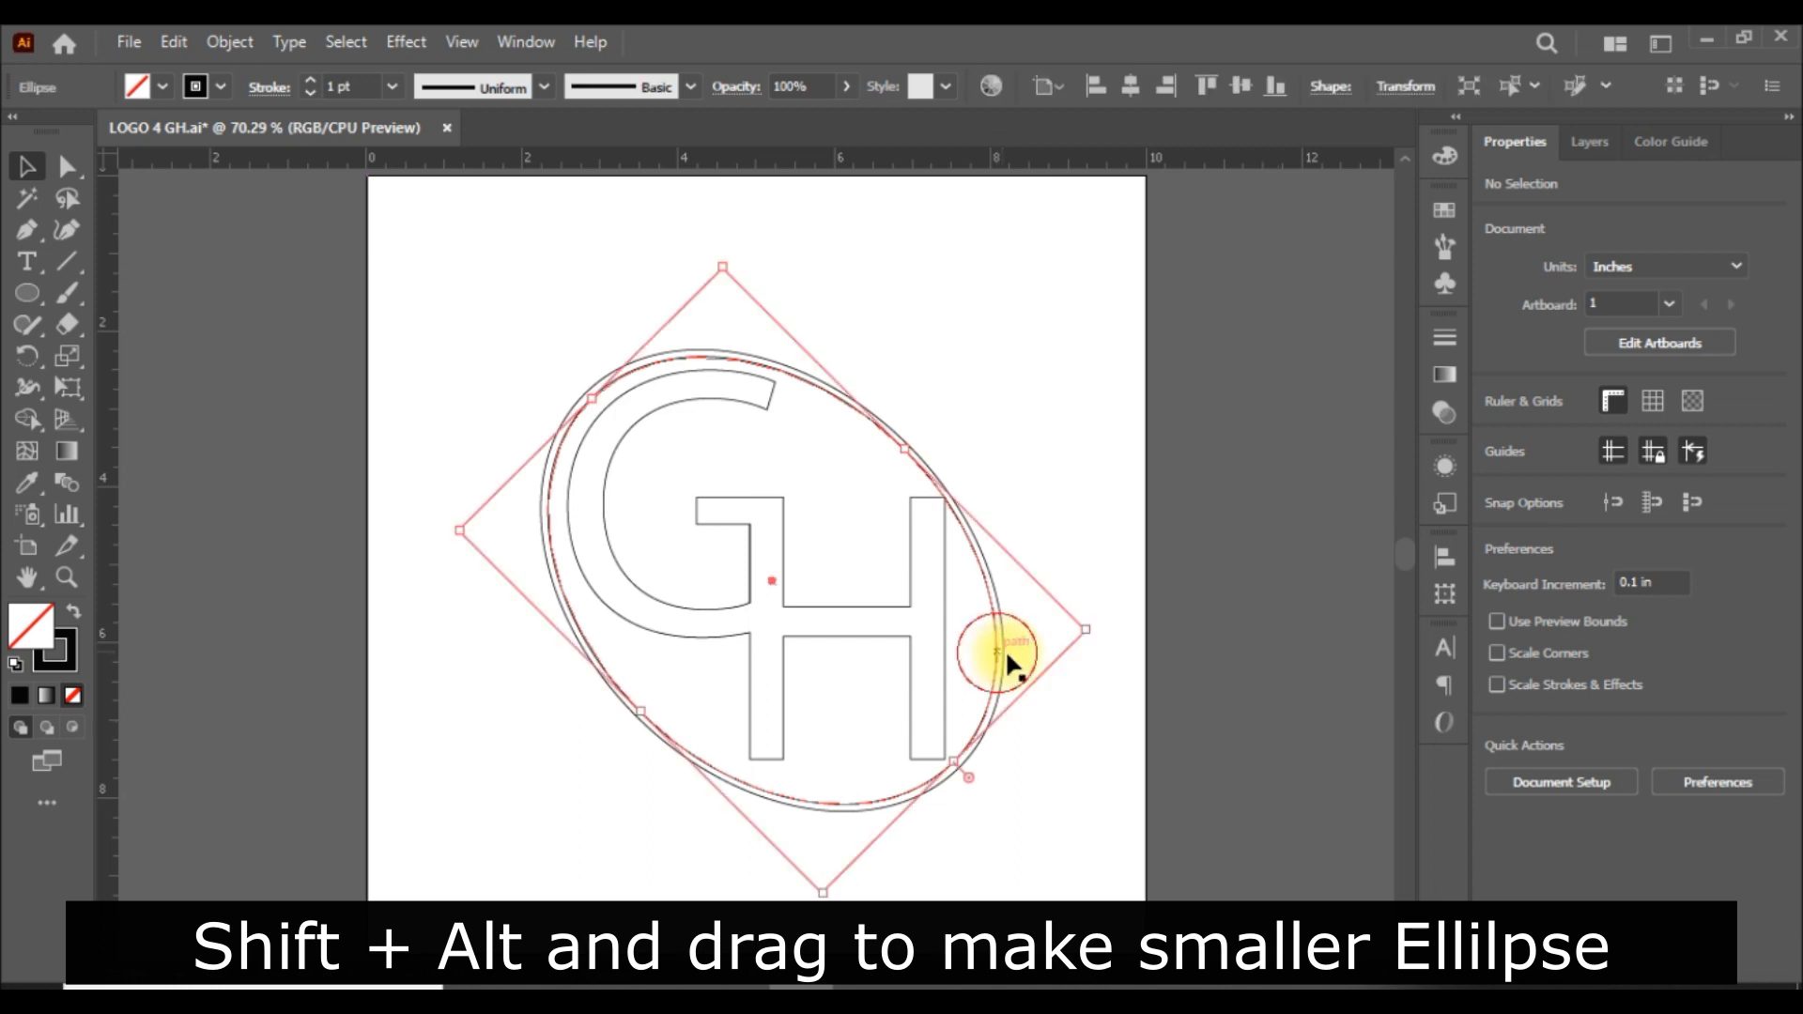
key("ctrl")
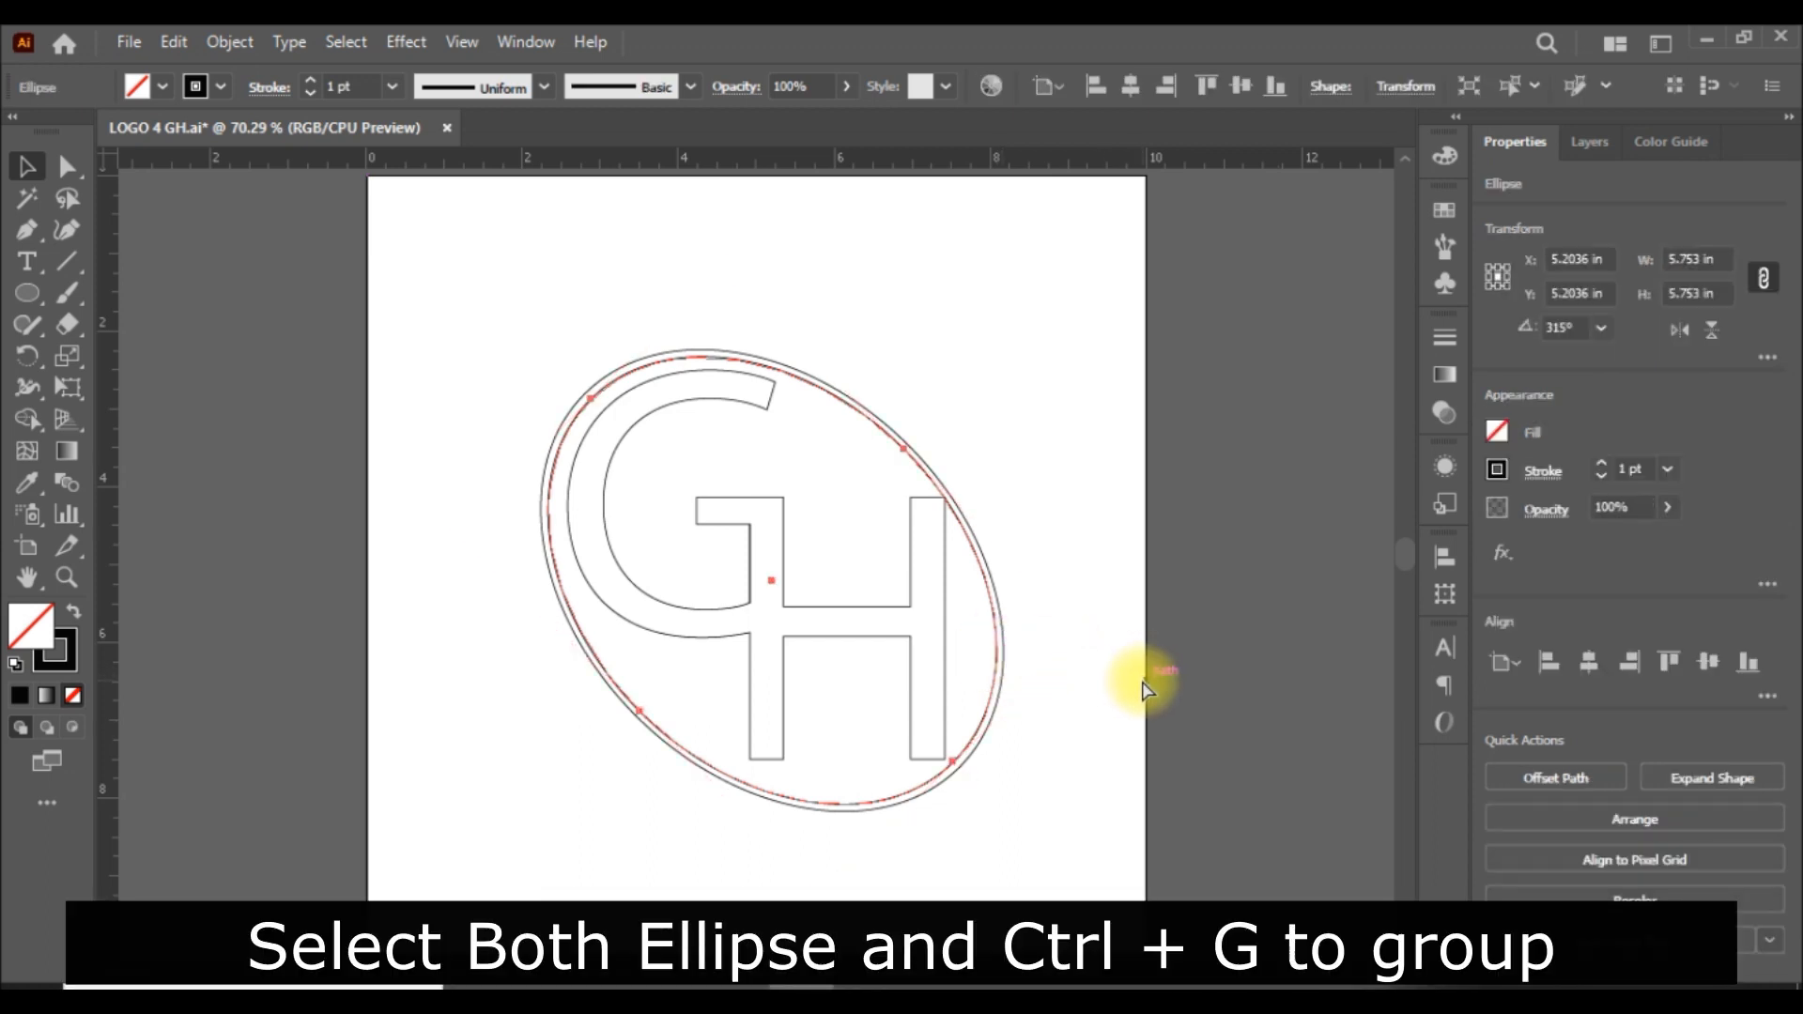
left_click_drag(1046, 632, 978, 681)
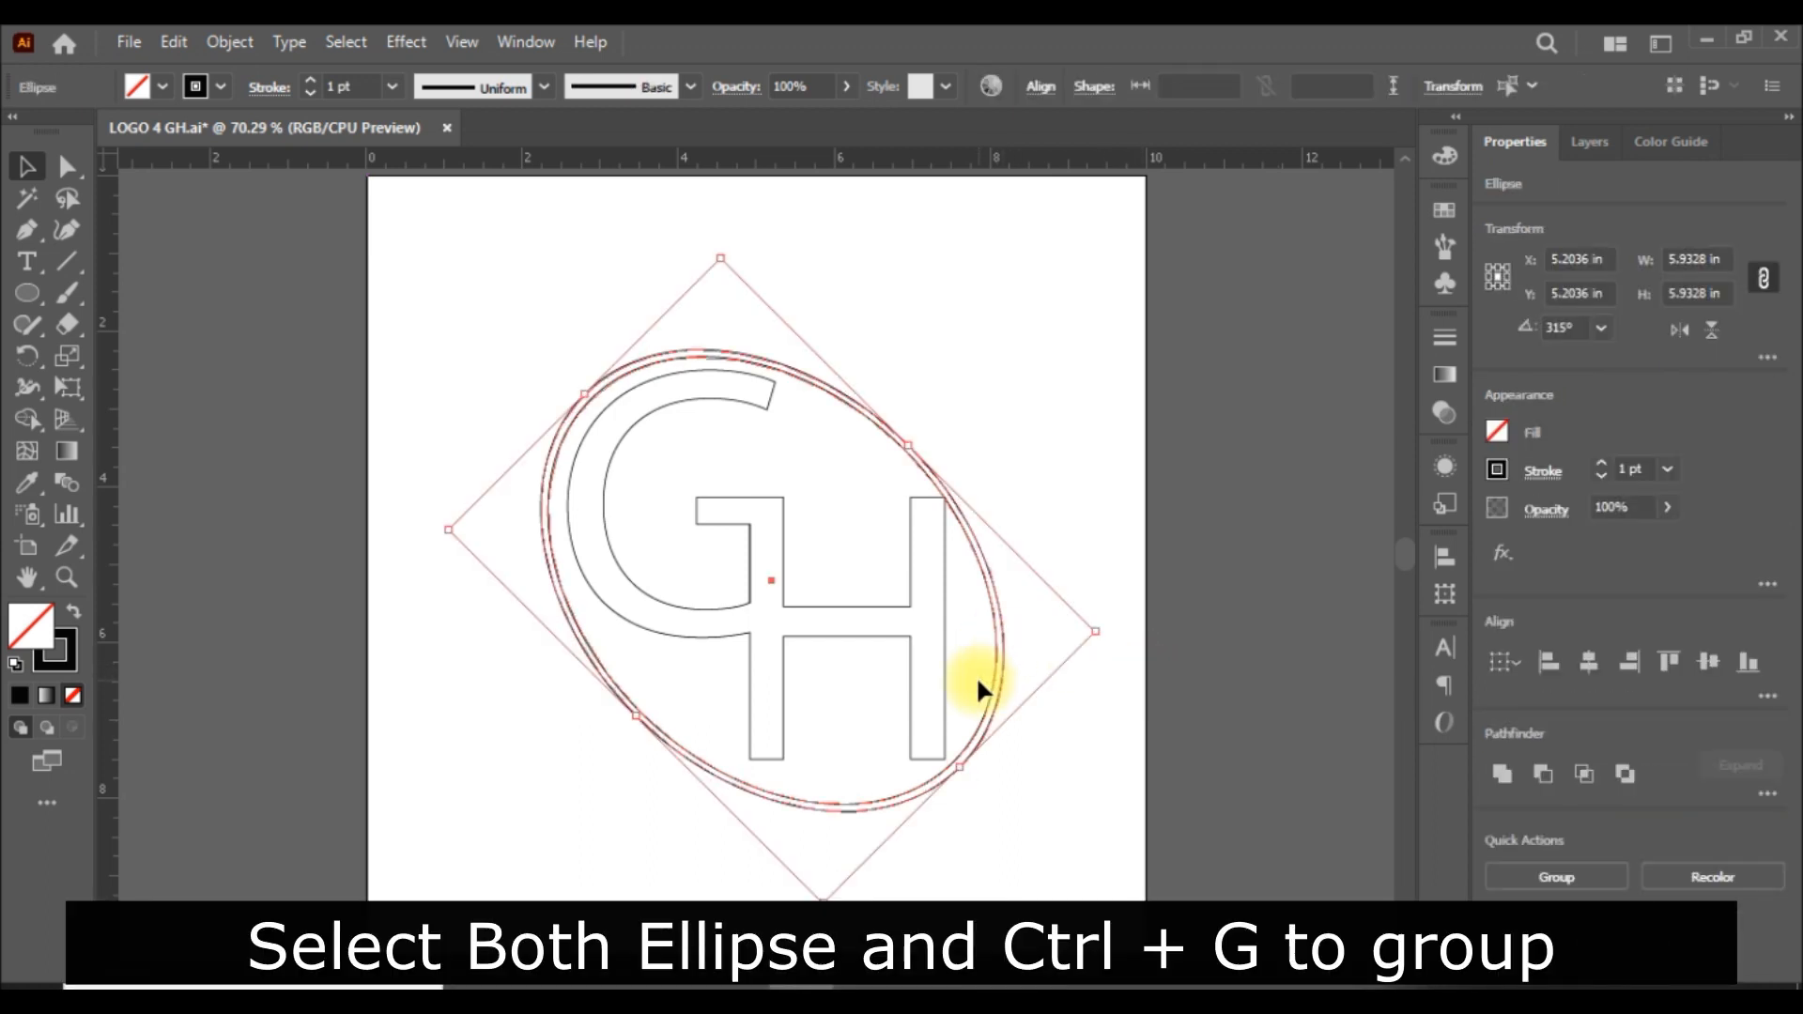
key("ctrl+g")
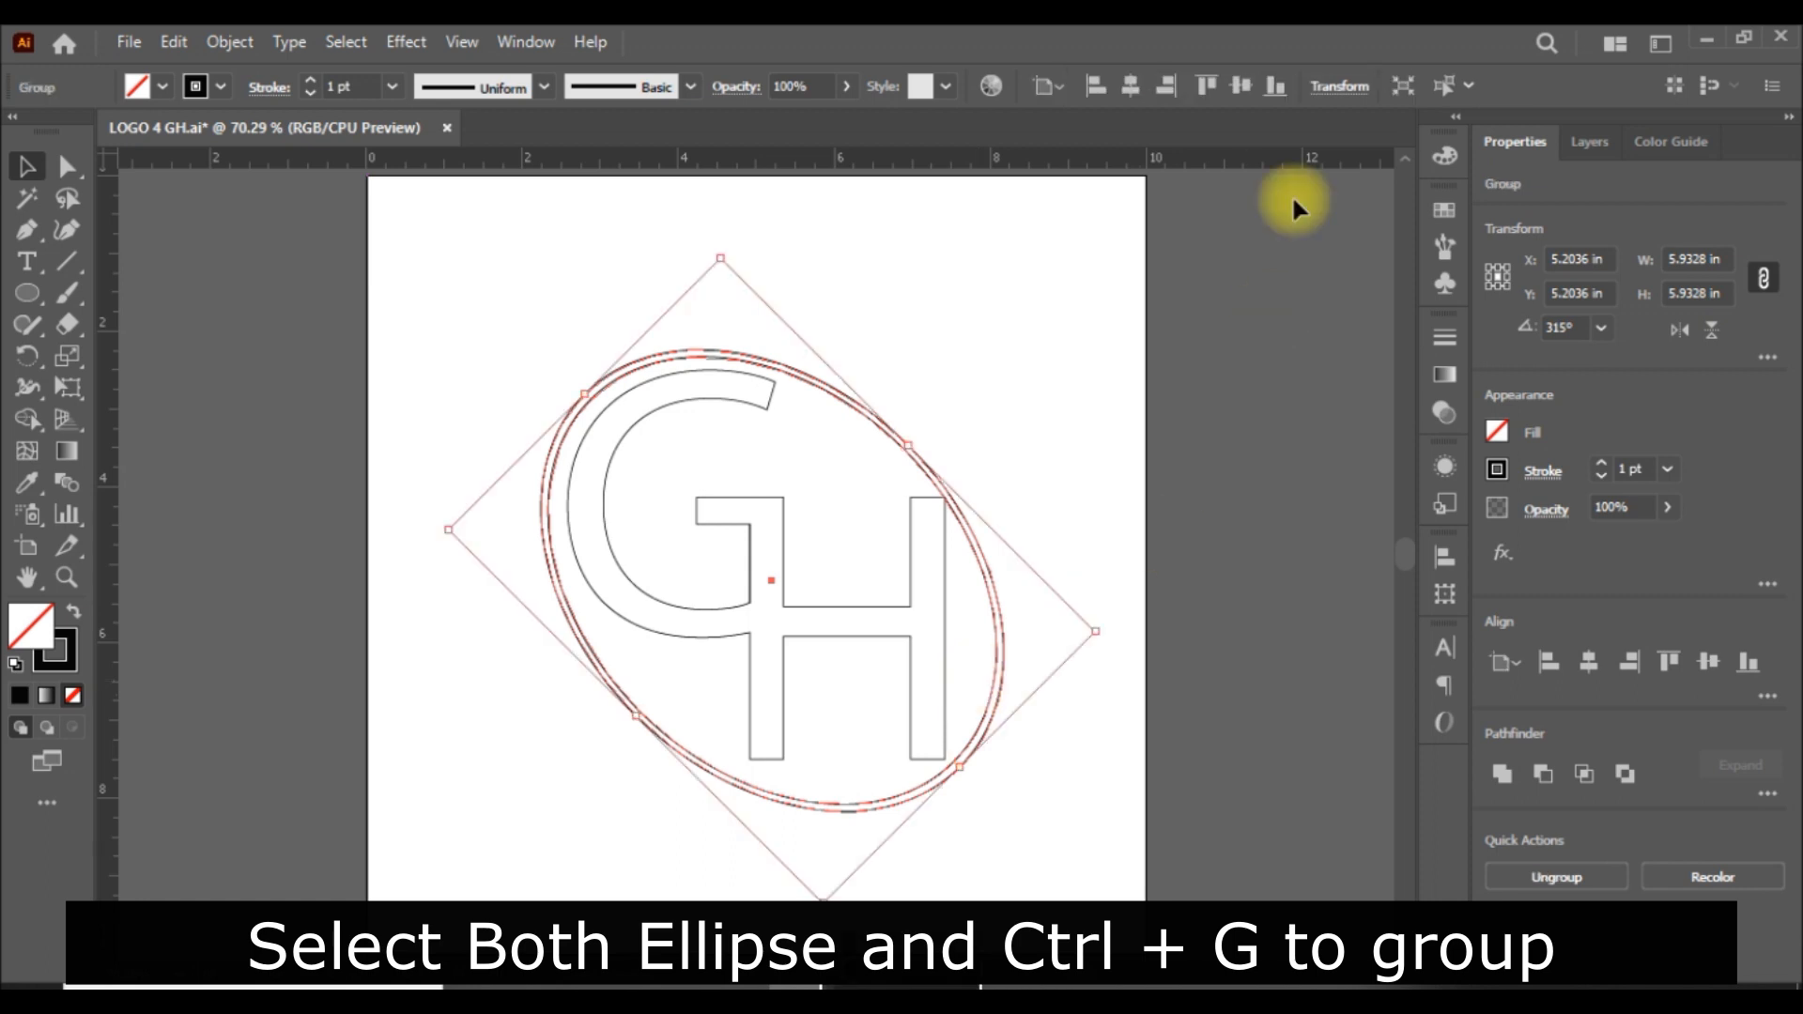
Try to centre the ellipse group horizontally and vertically on the artboard.
left_click(1131, 85)
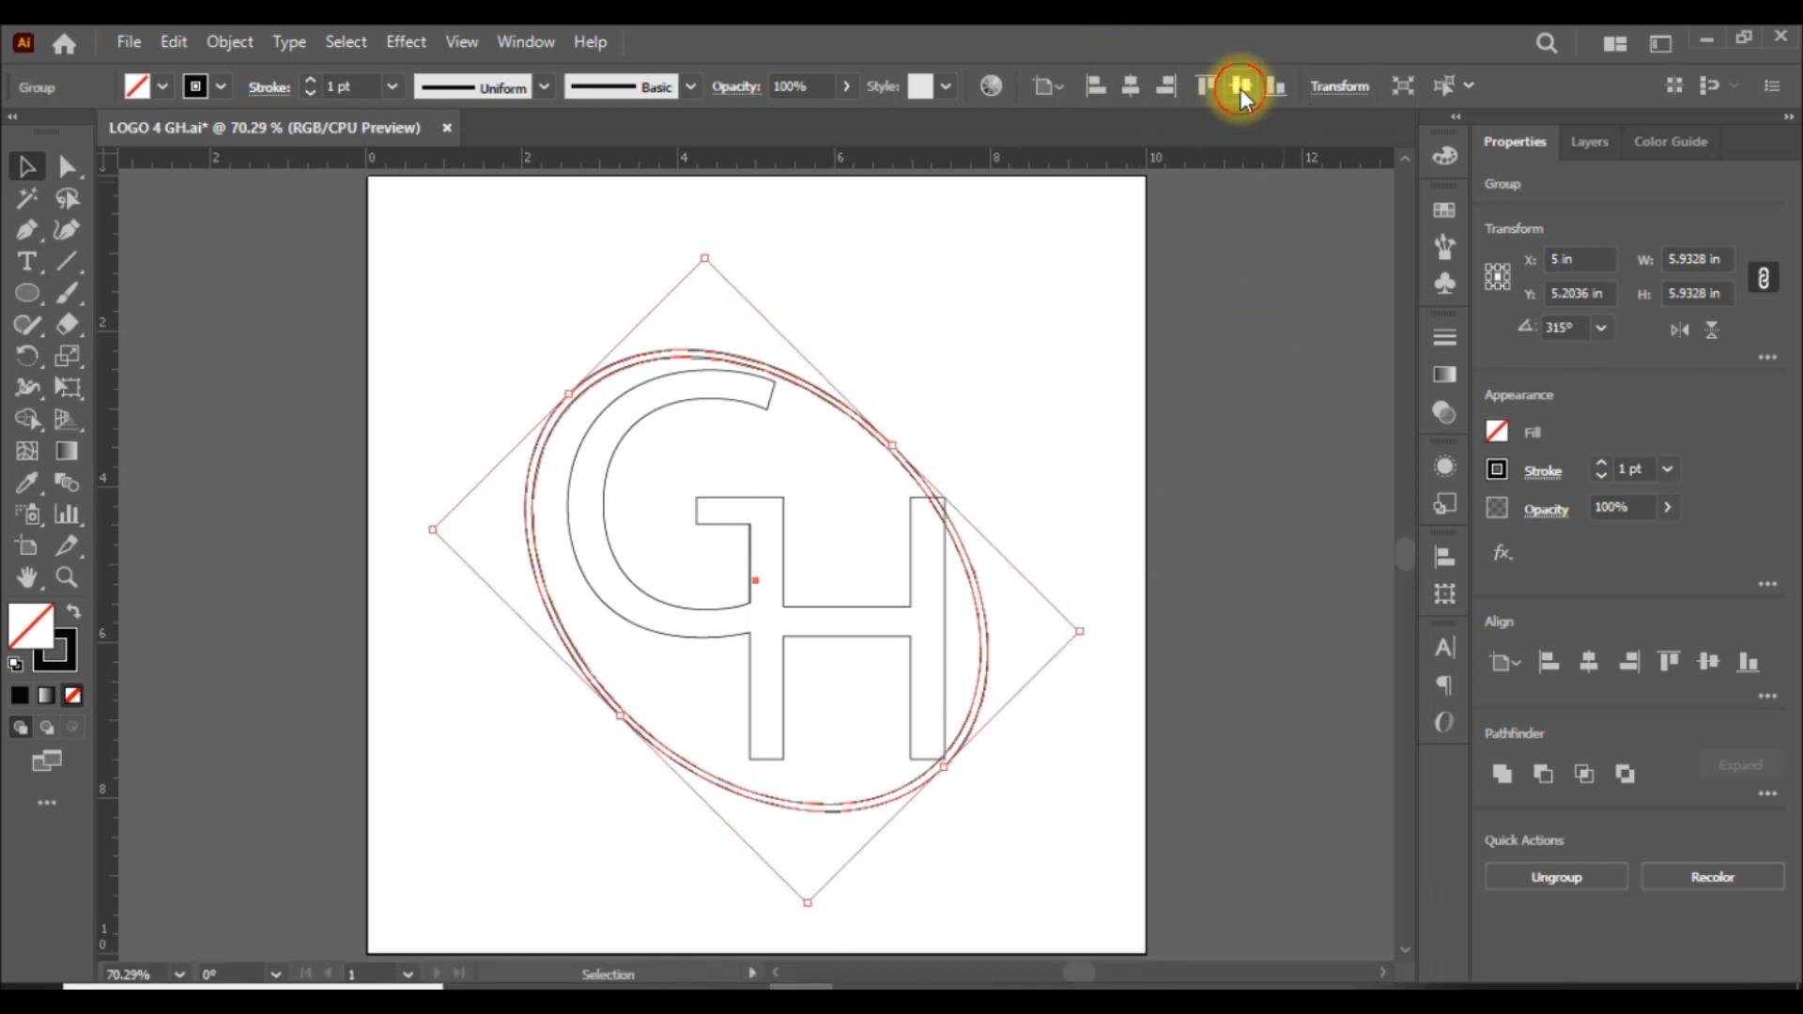
left_click(1240, 86)
left_click(1204, 433)
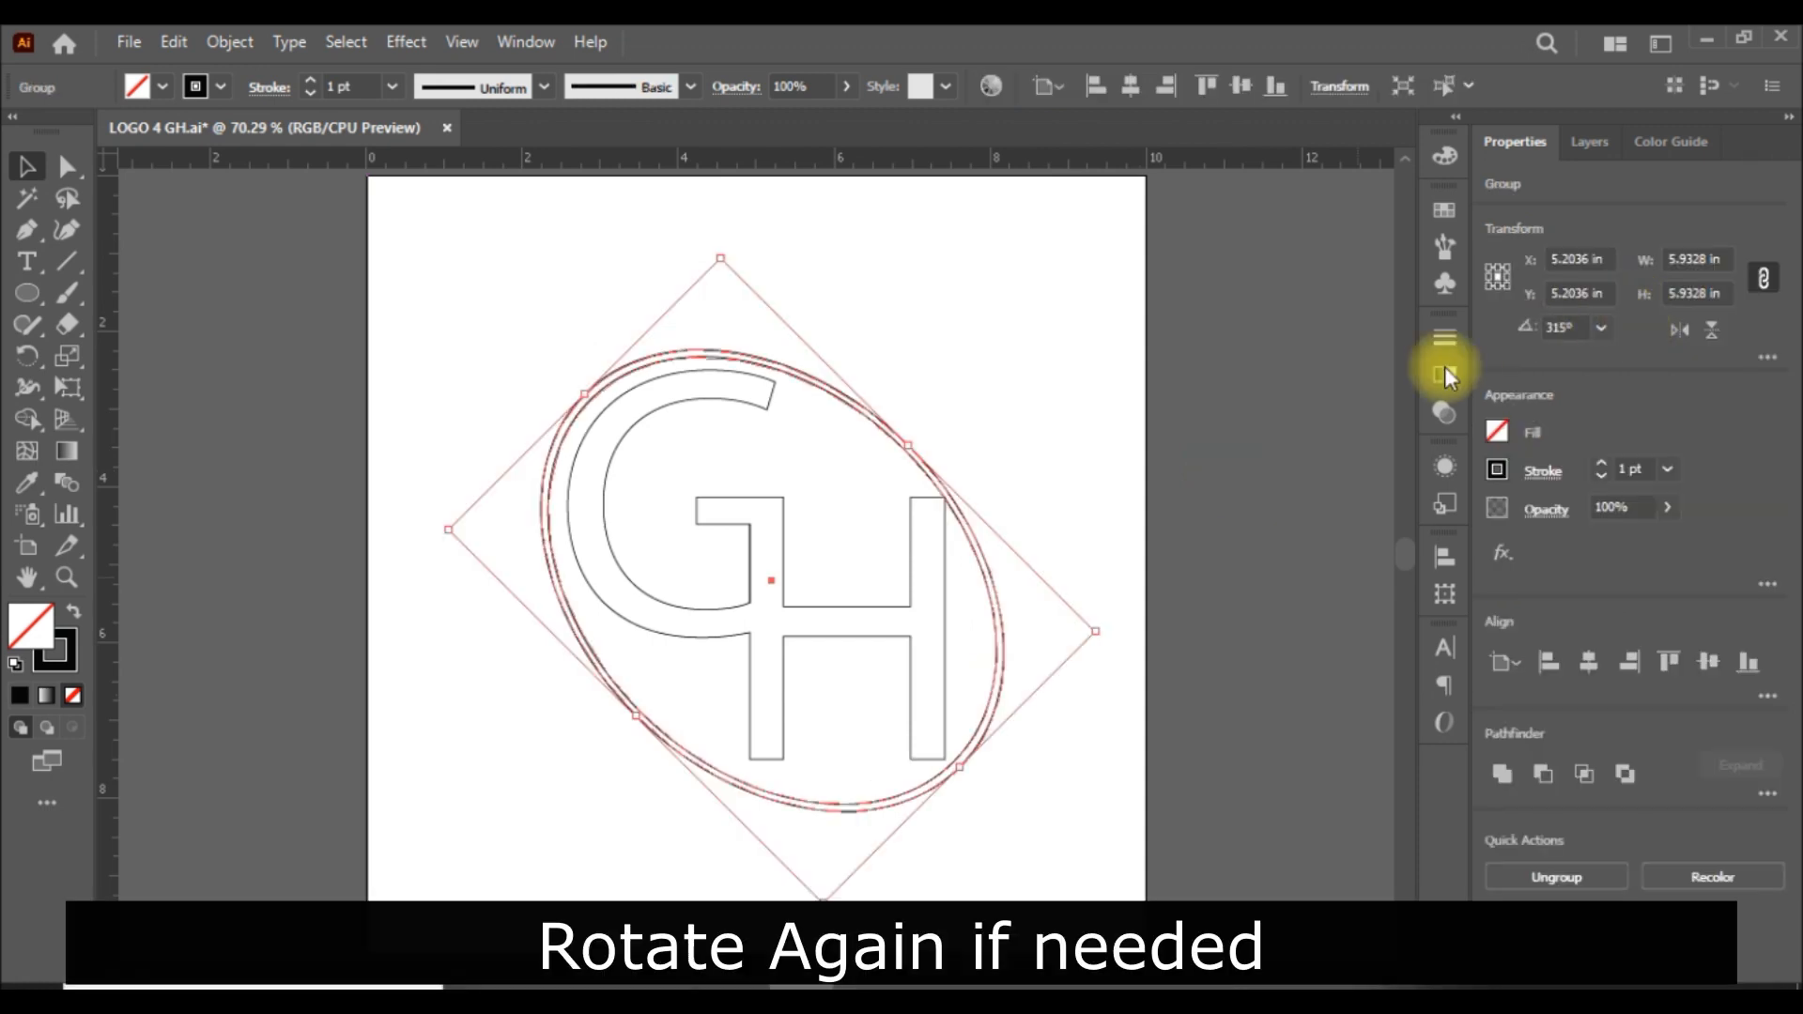
Rotate the ellipse group by another 10°, bringing its angle to 325°.
double_click(27, 356)
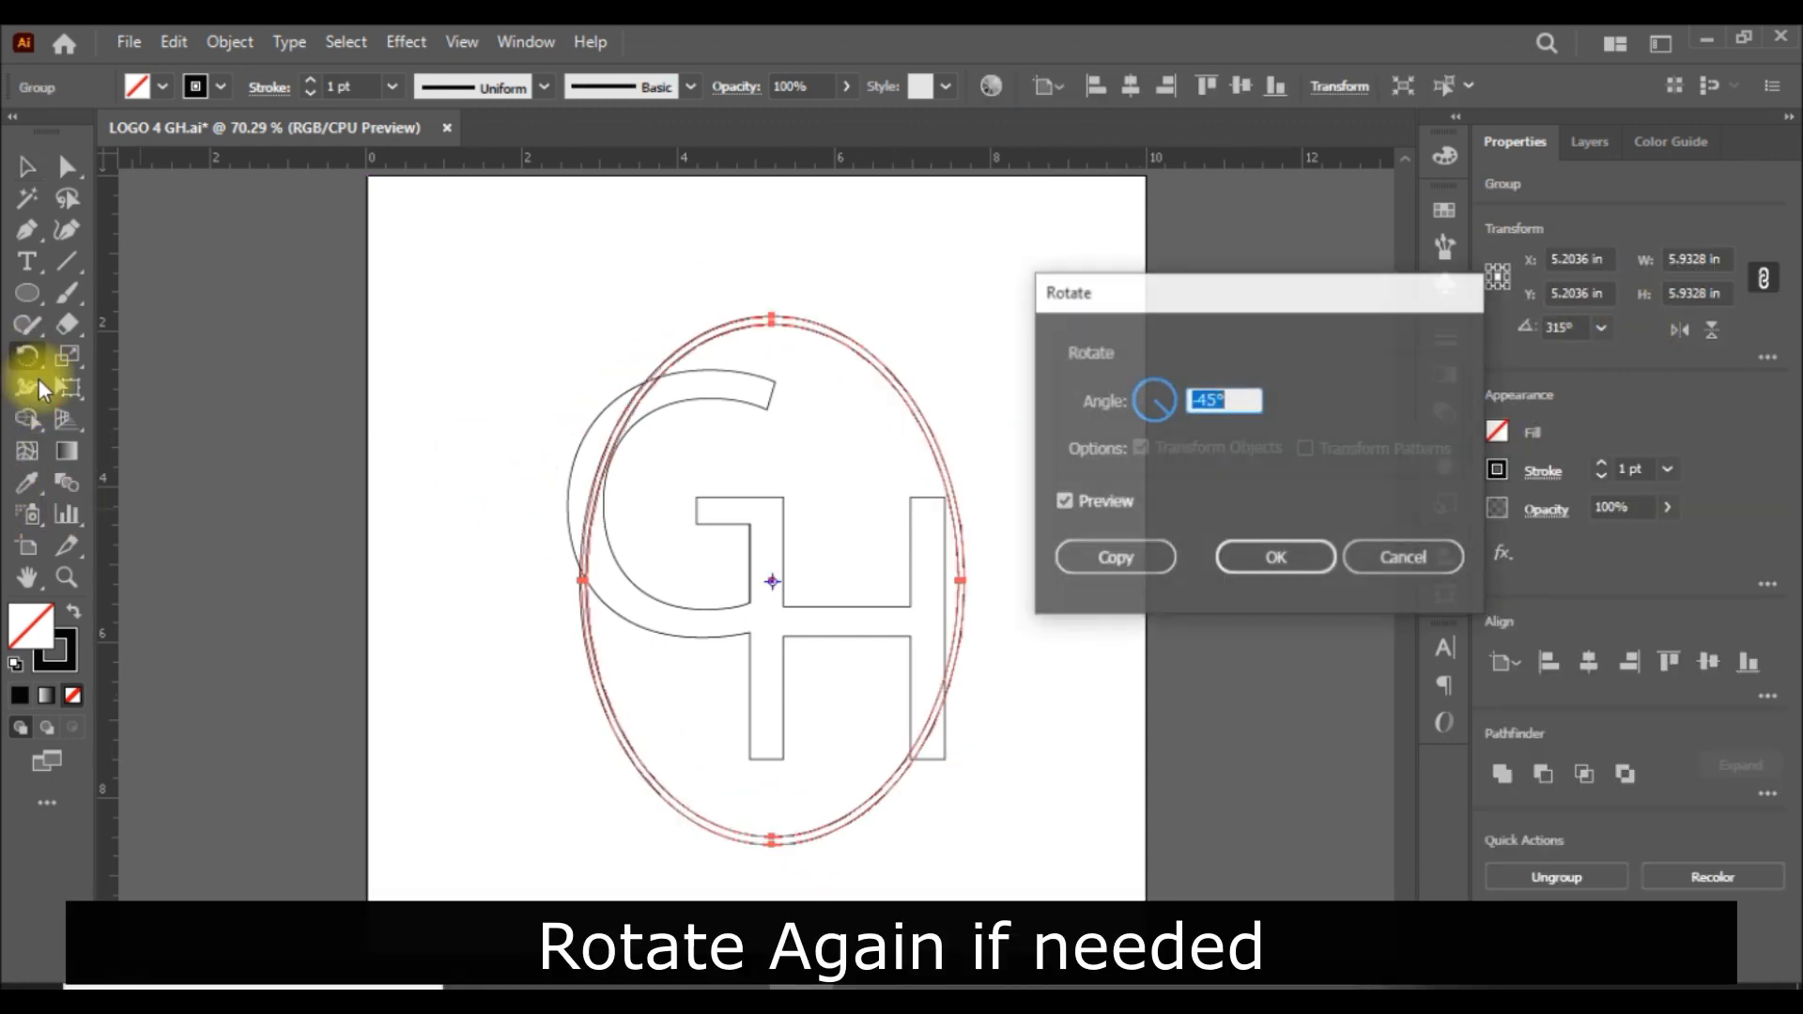
type("45")
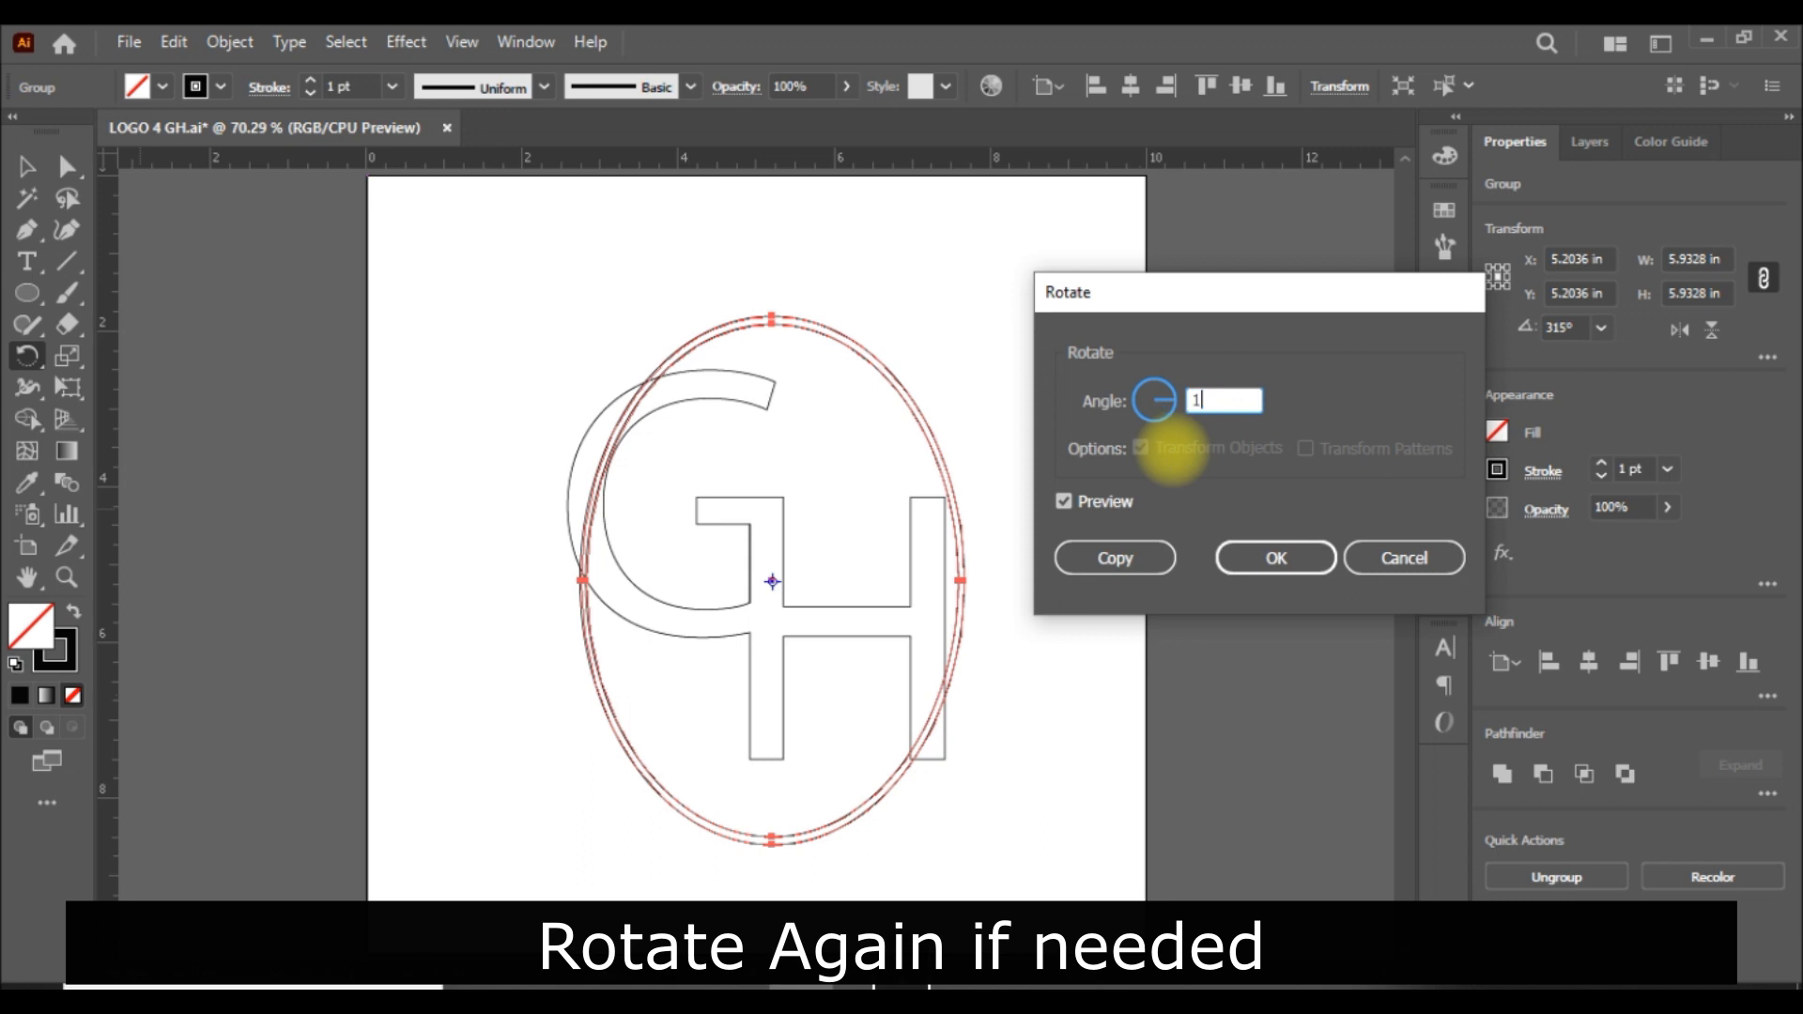
key("Return")
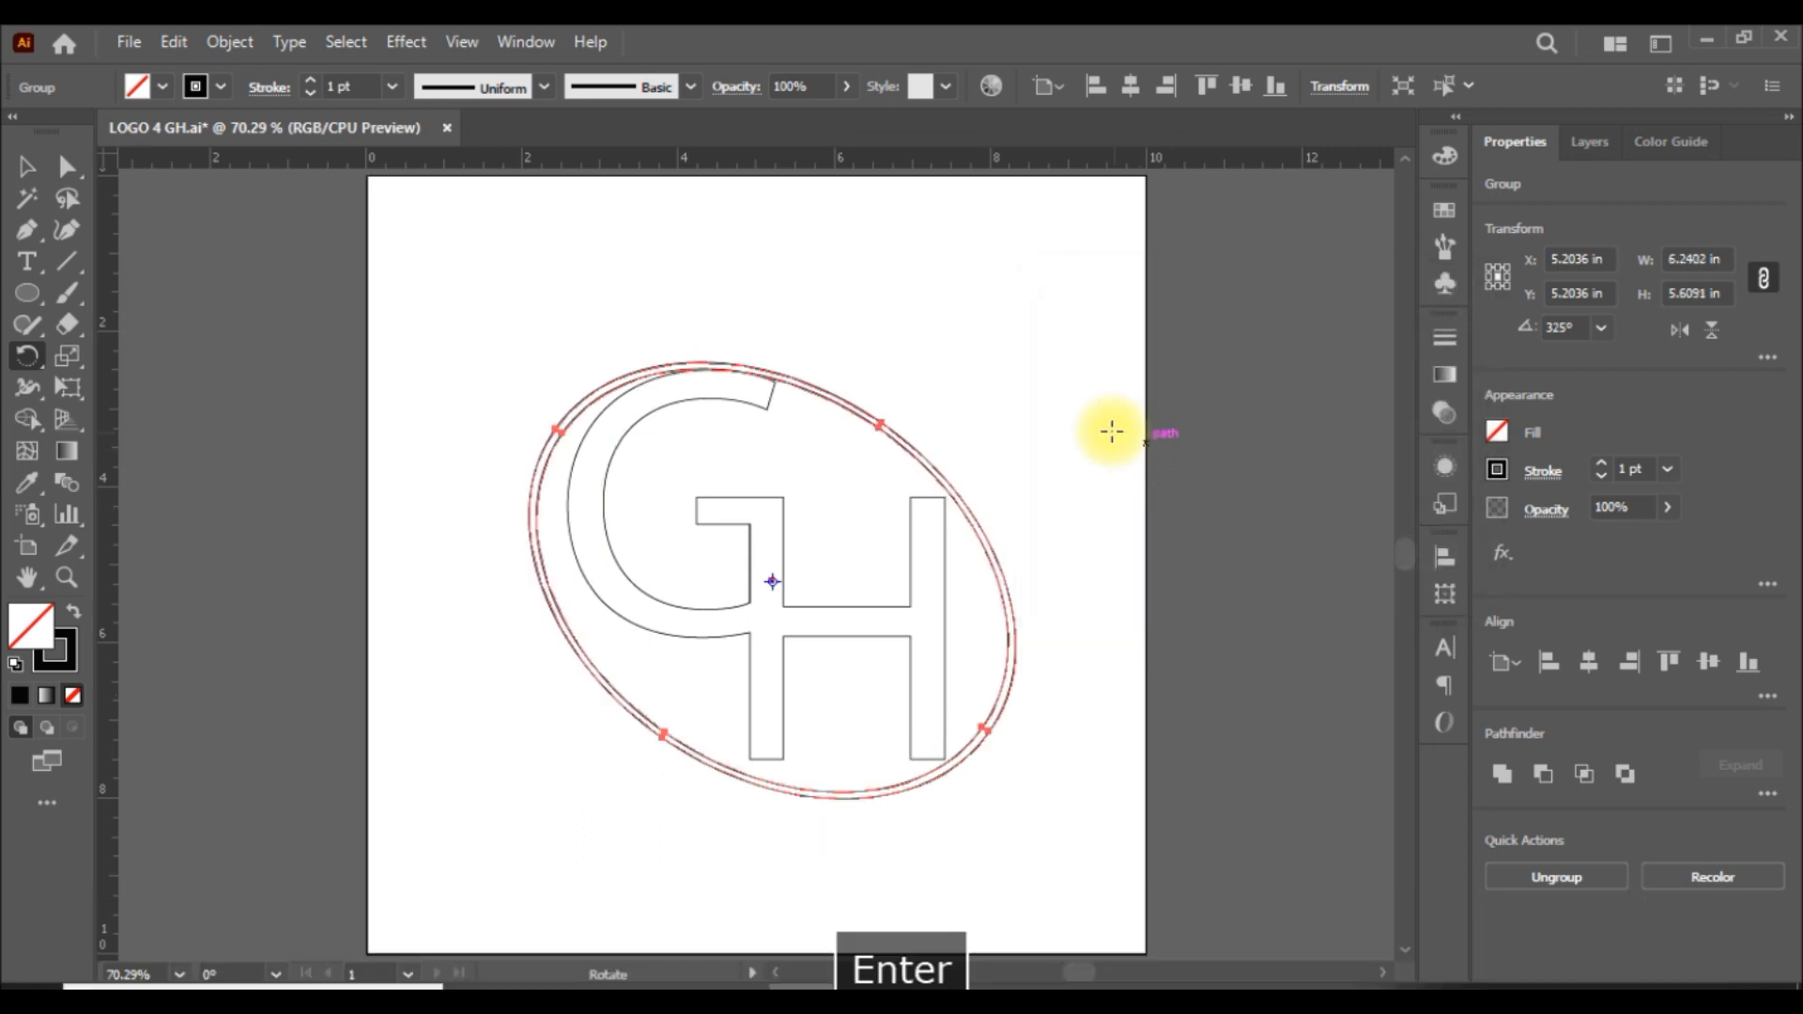
left_click(27, 168)
left_click(1285, 643)
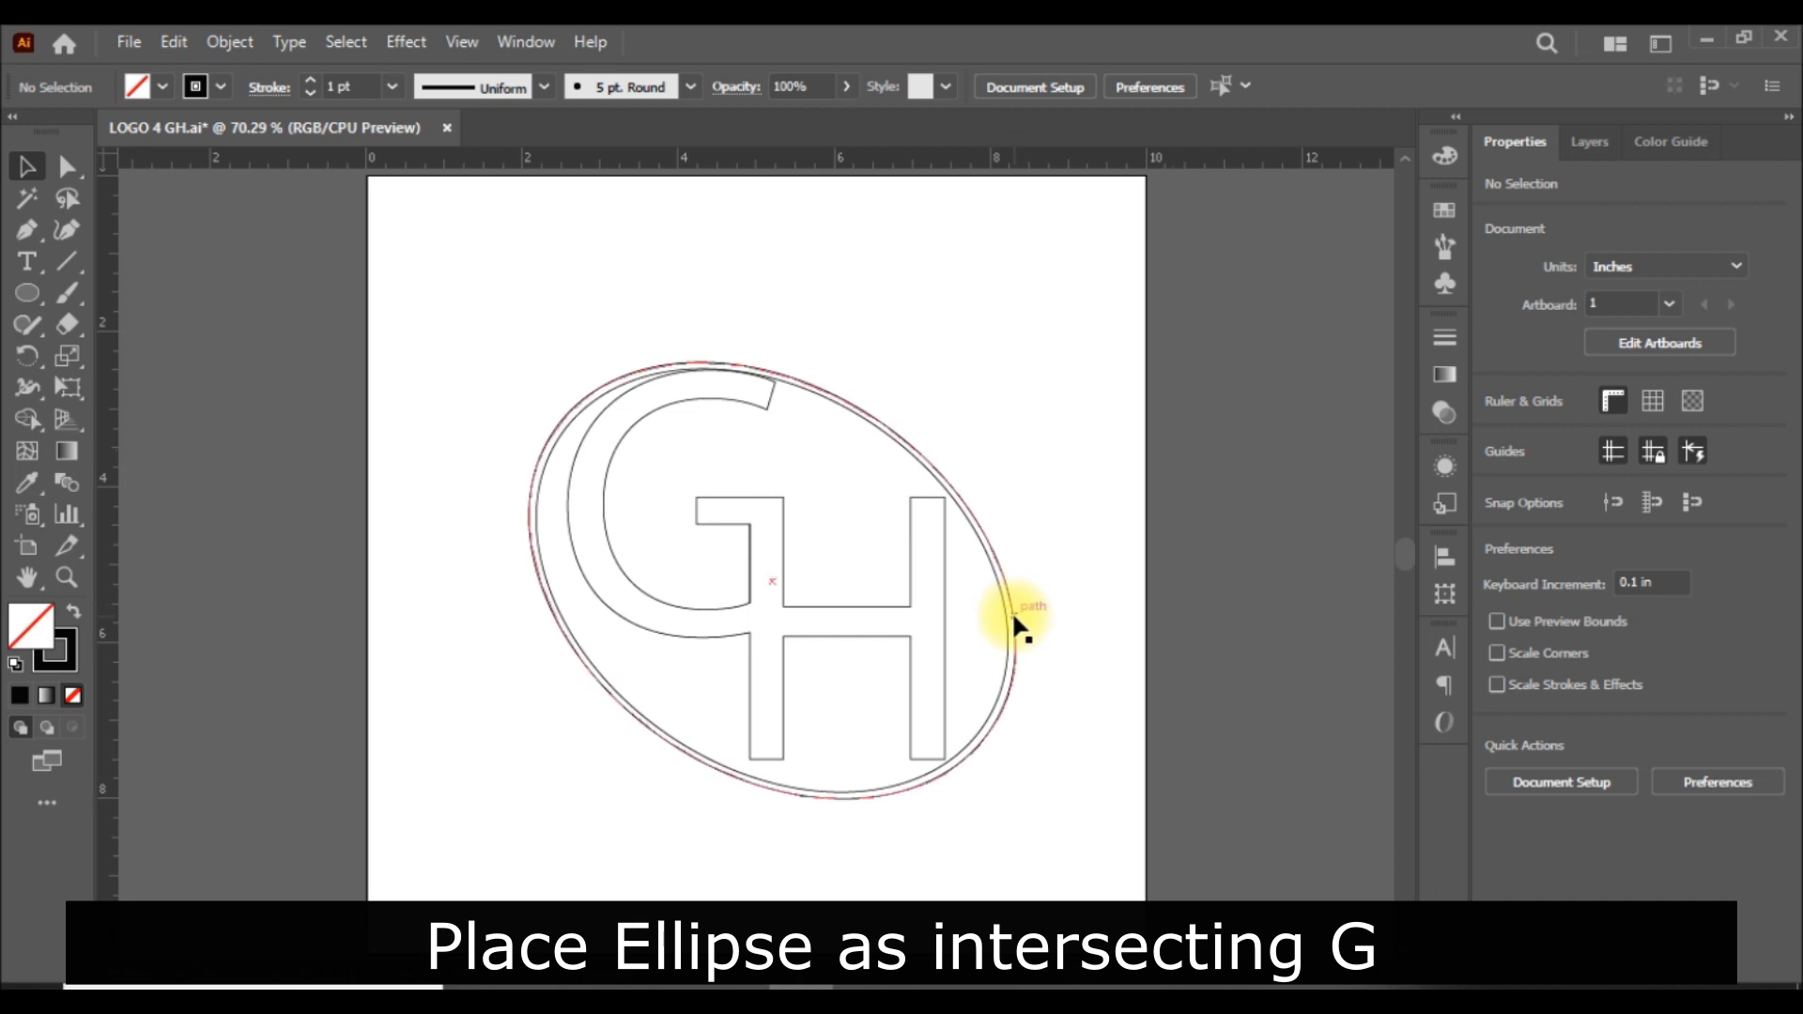
Move the ellipse group to about X 5.45 in, Y 5.17 in around the GH letters.
left_click_drag(1012, 612, 1012, 616)
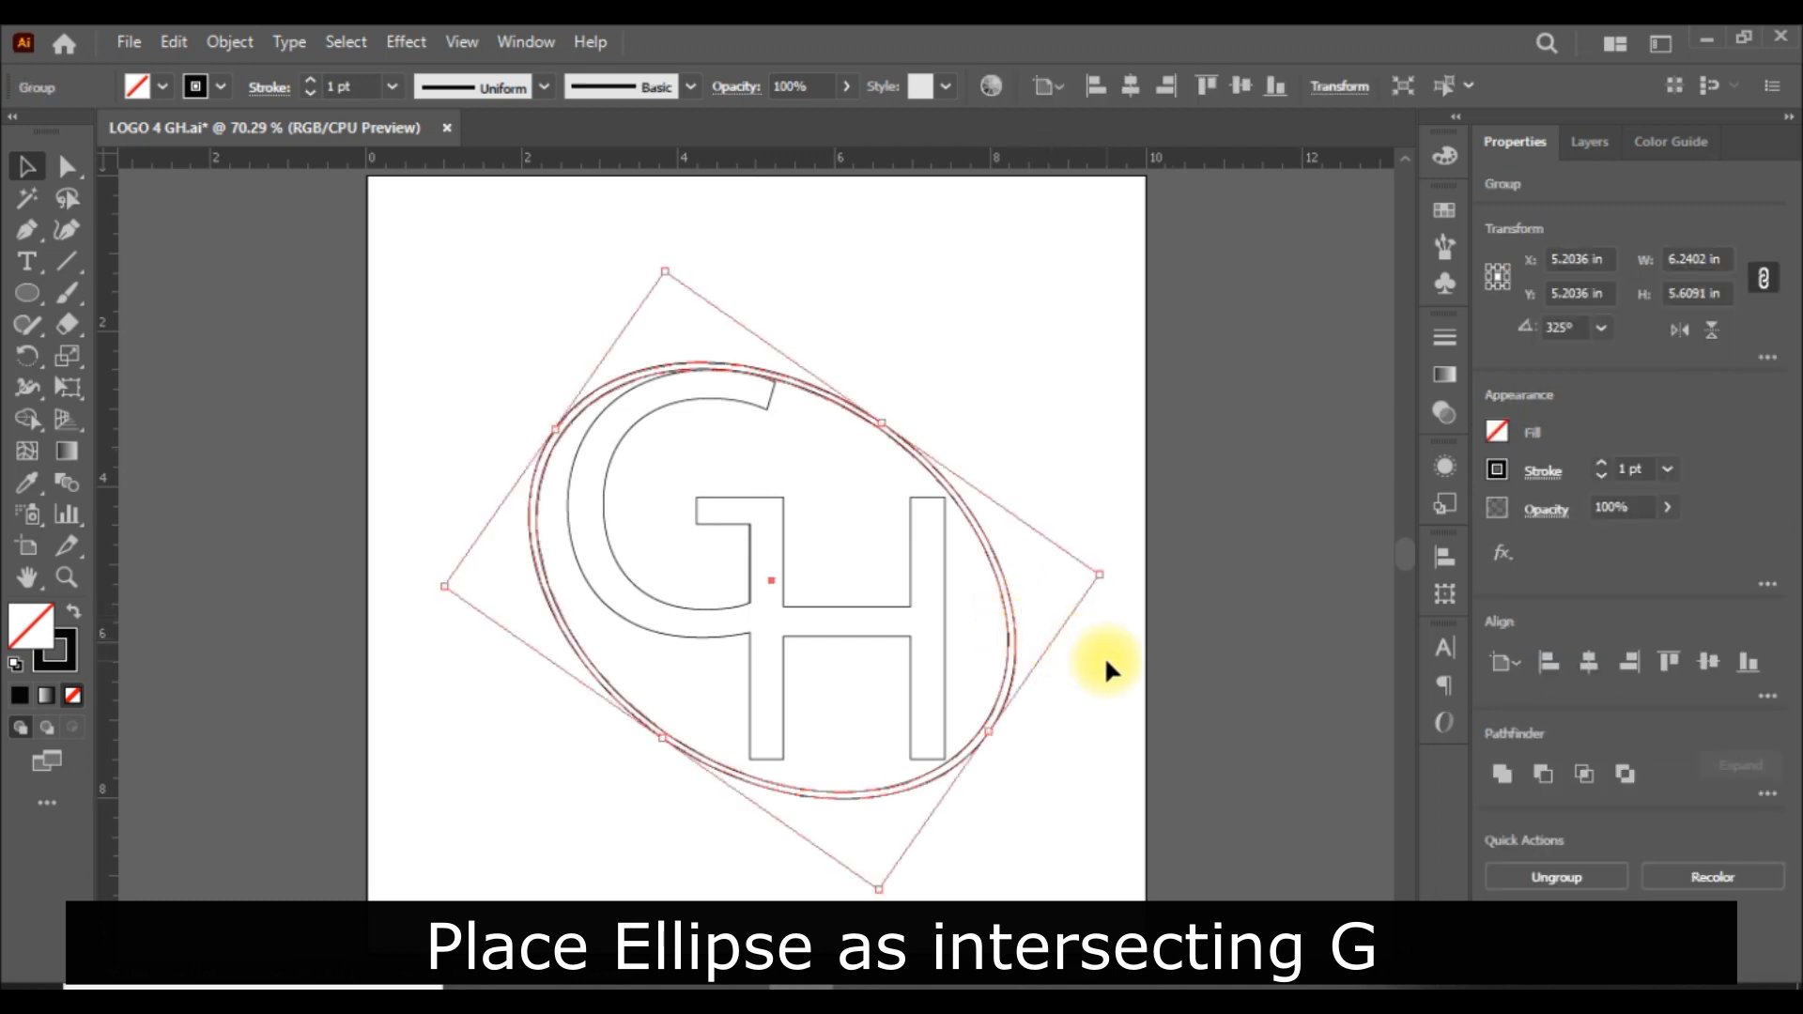
left_click(1161, 645)
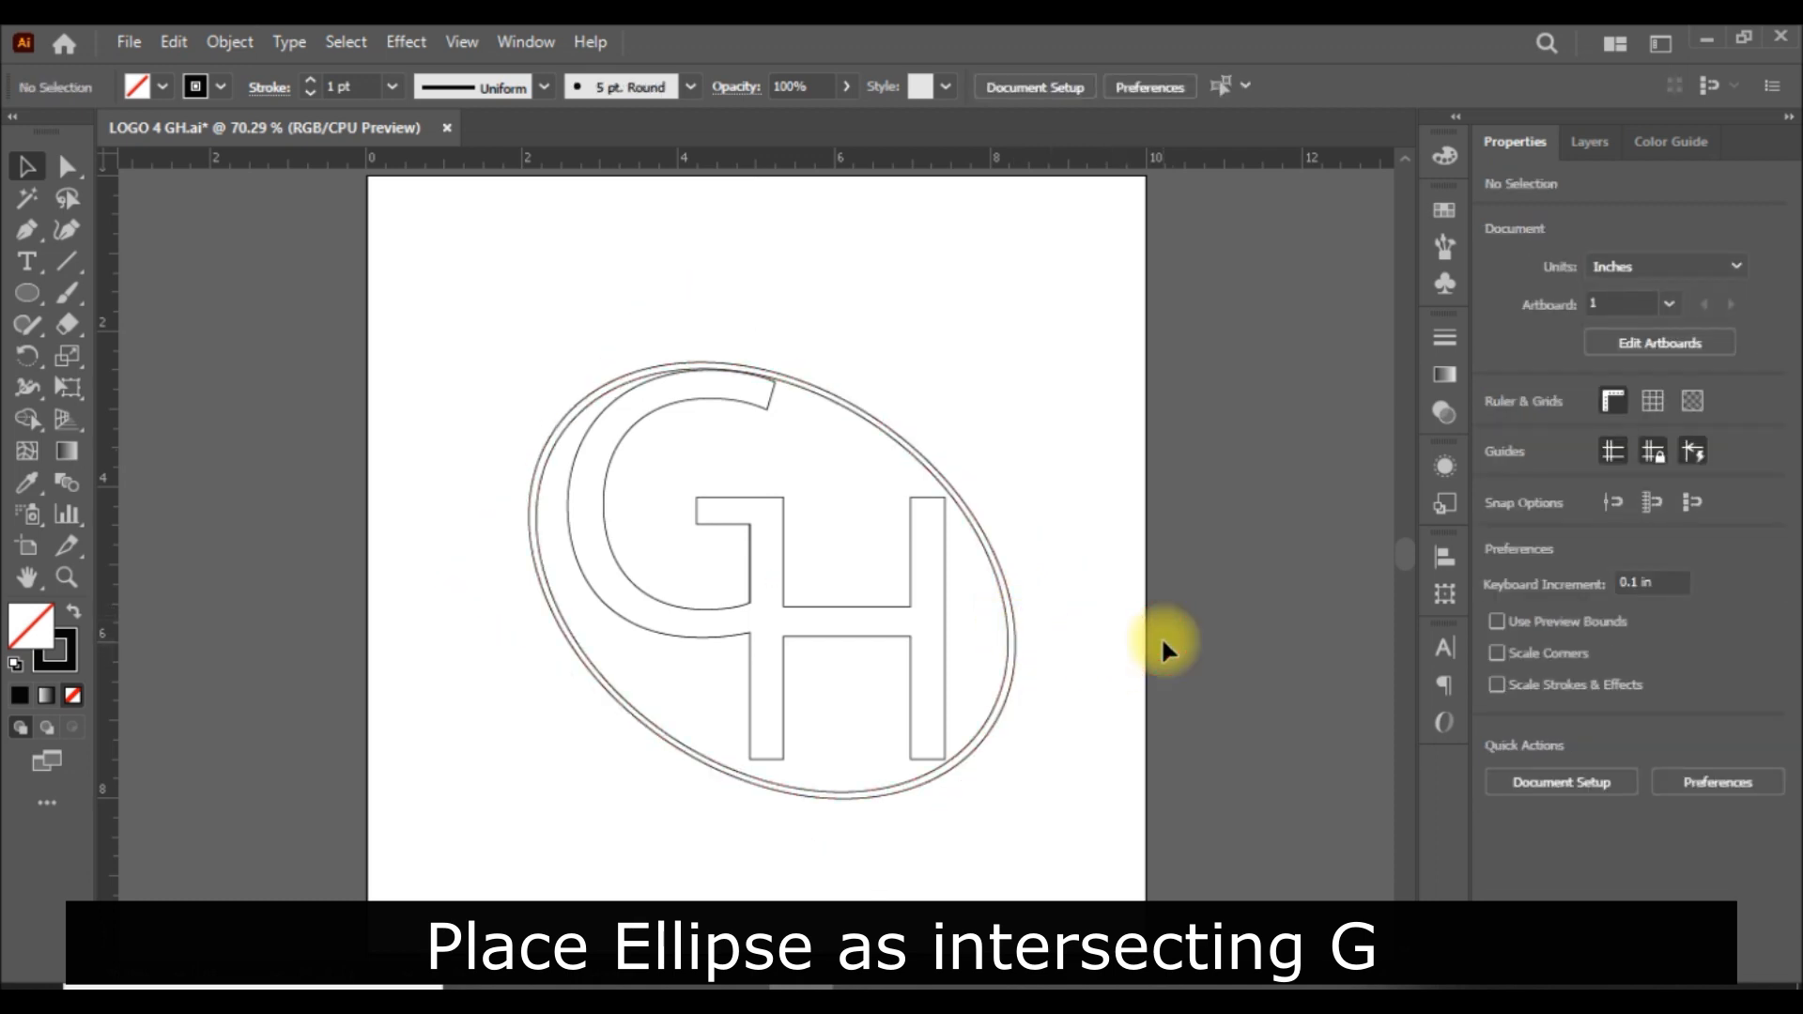
left_click_drag(1012, 648, 1024, 588)
left_click(1211, 582)
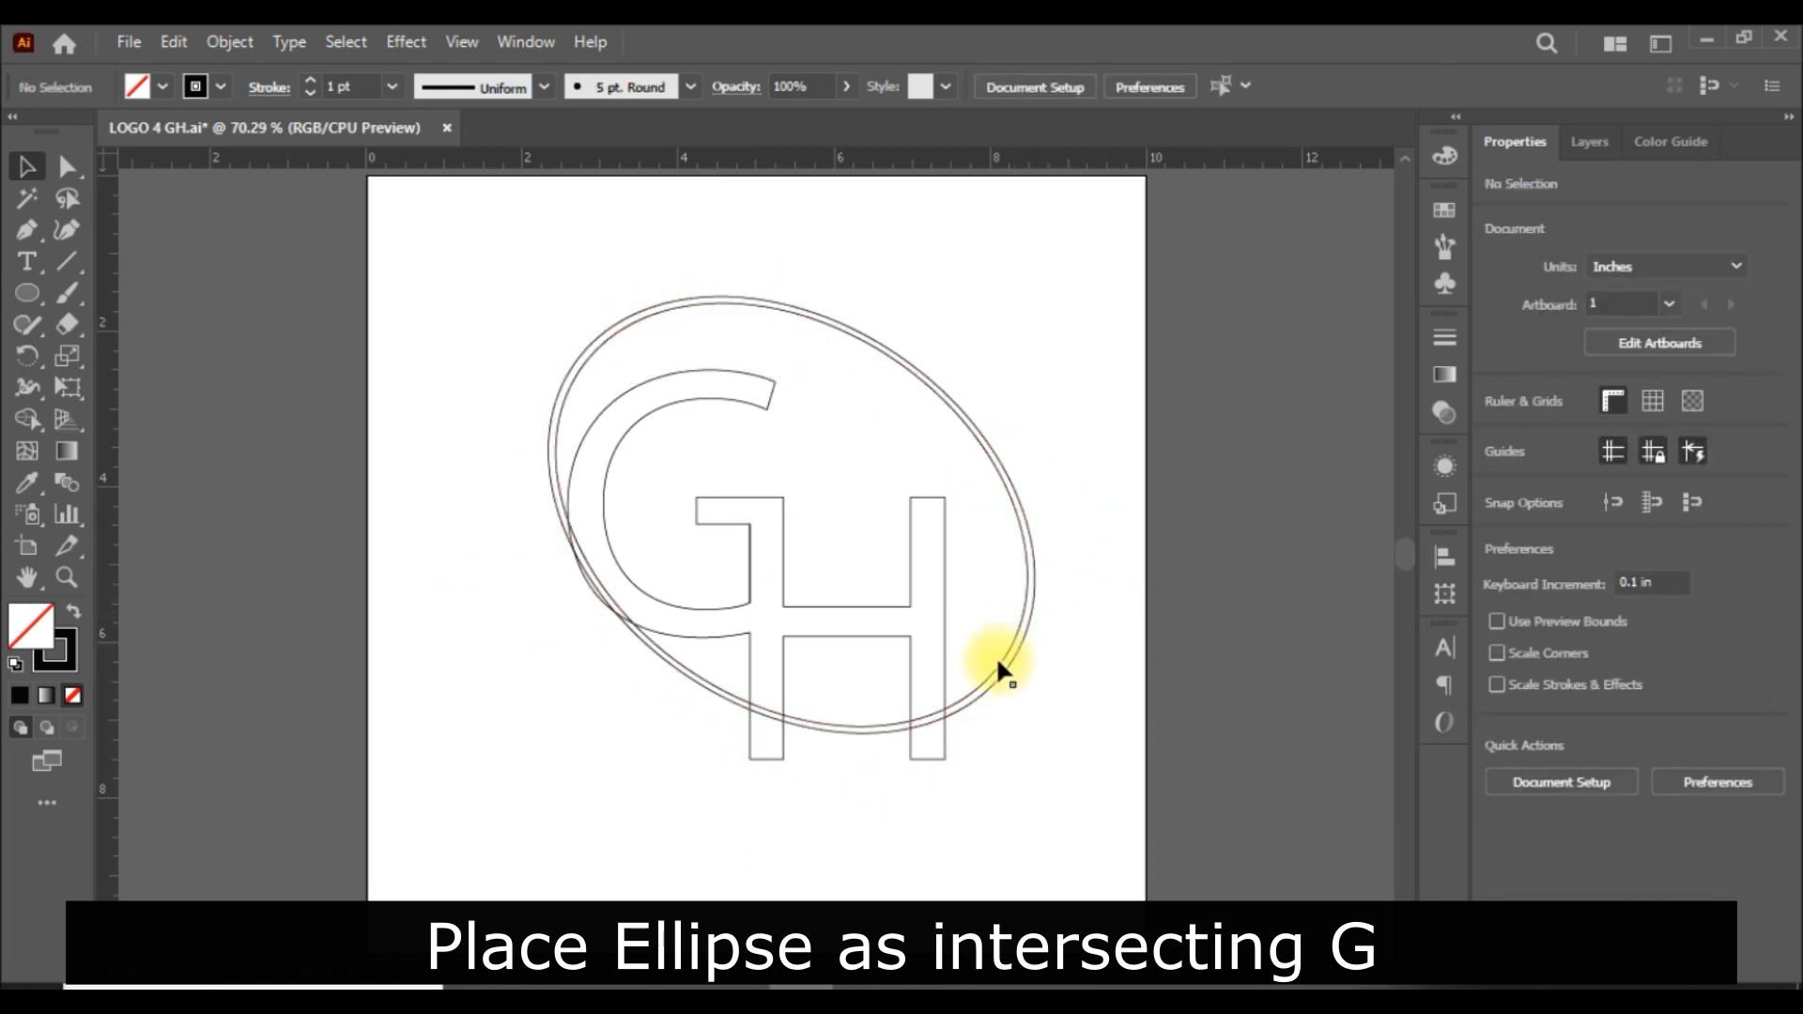
left_click_drag(1020, 669, 1012, 719)
left_click(1116, 707)
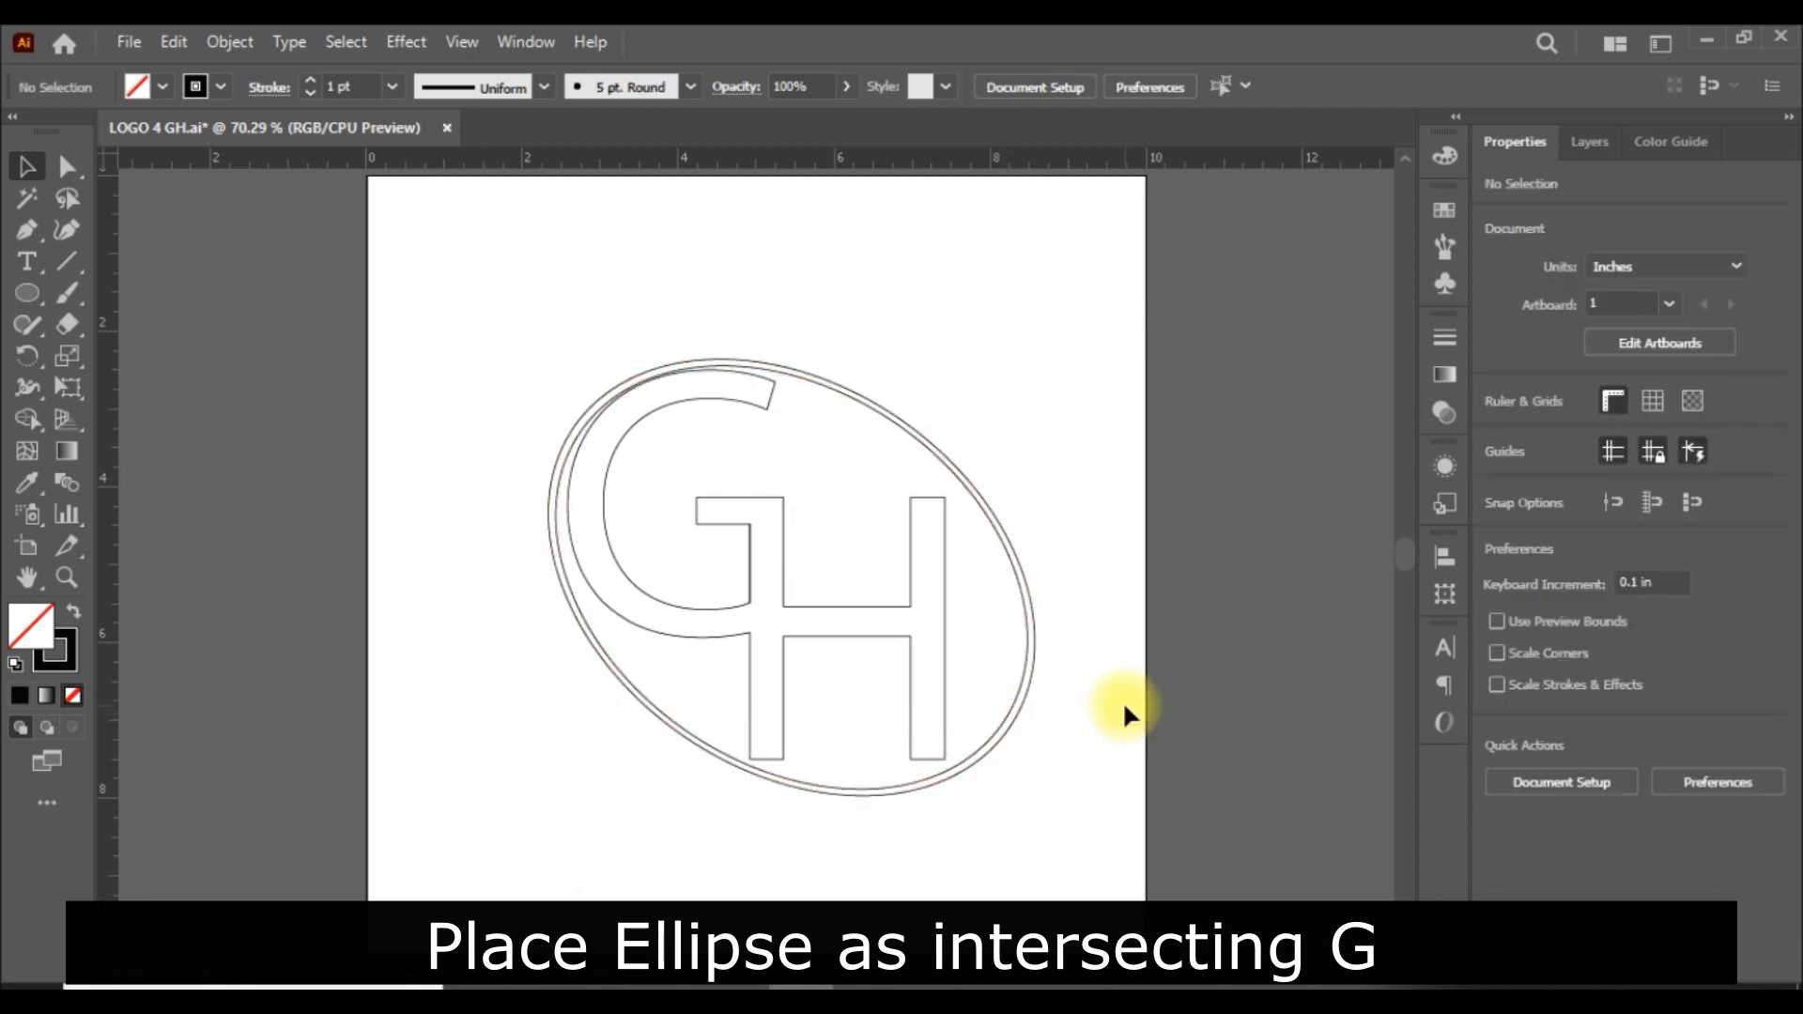
Shrink the ellipse group to about 6.02 in wide and 5.44 in high so it crosses the G but clears the H.
left_click(862, 402)
left_click_drag(686, 266, 692, 292)
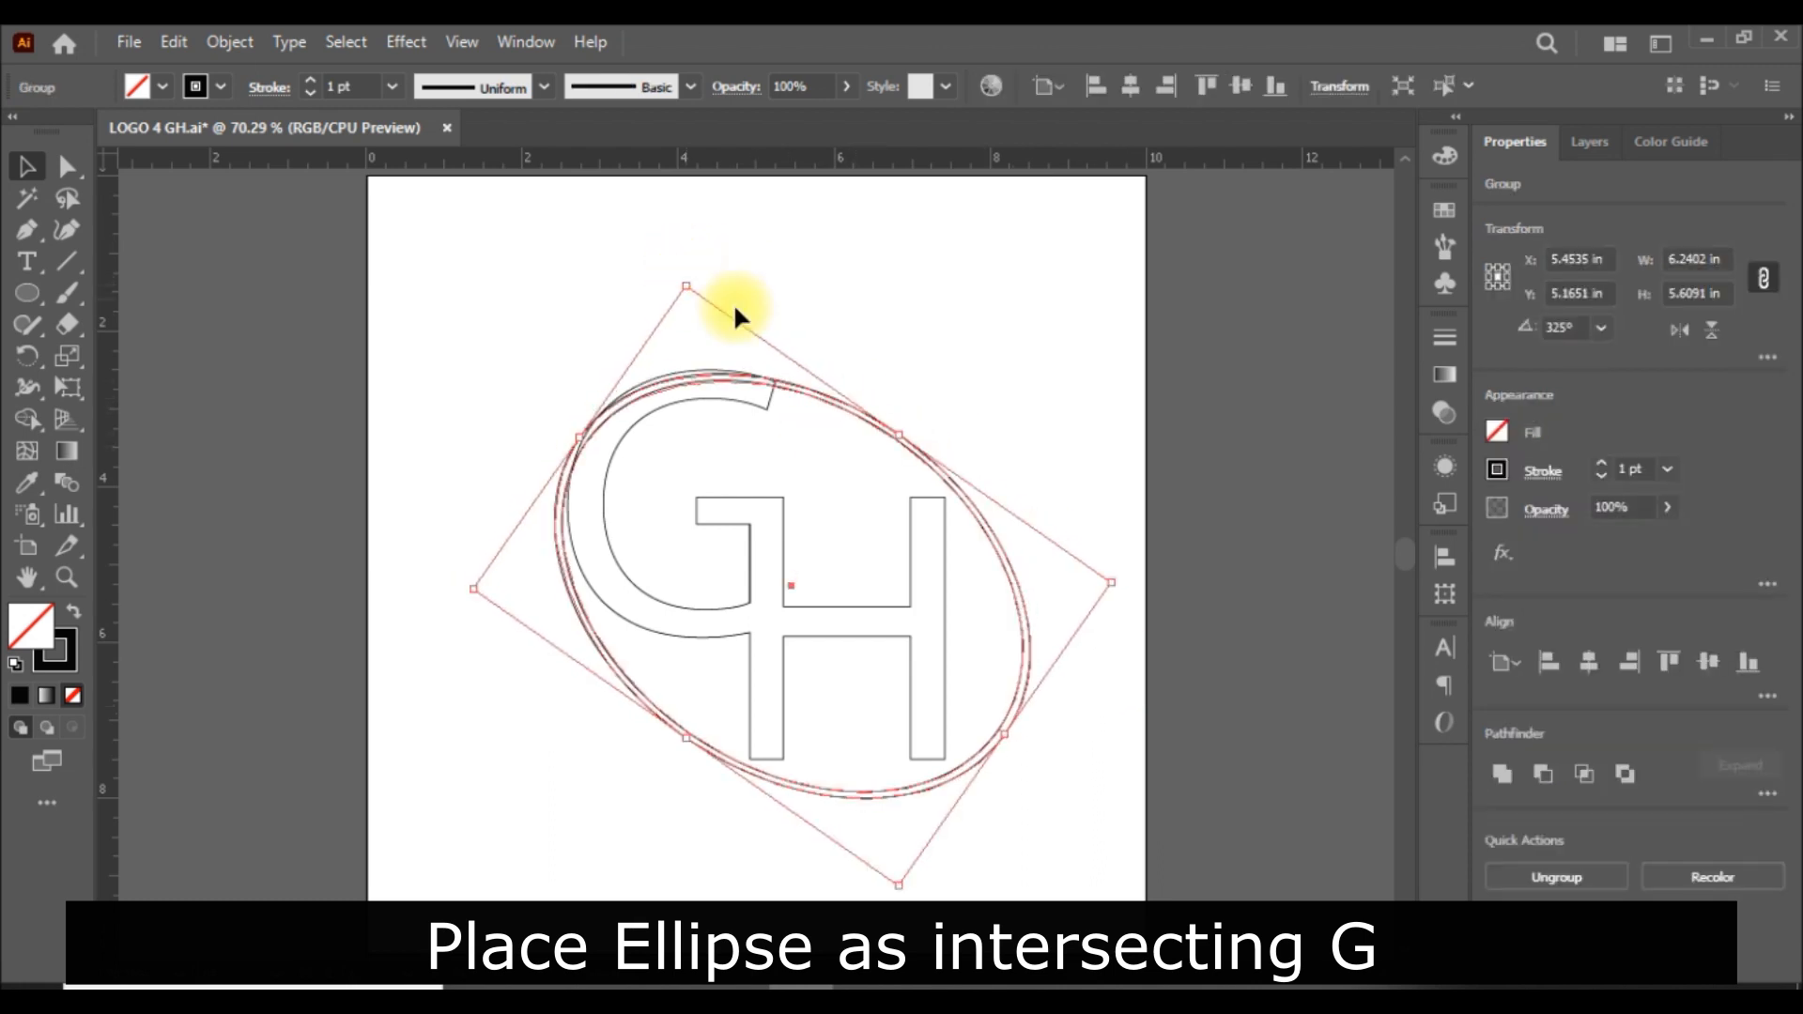
left_click(1022, 398)
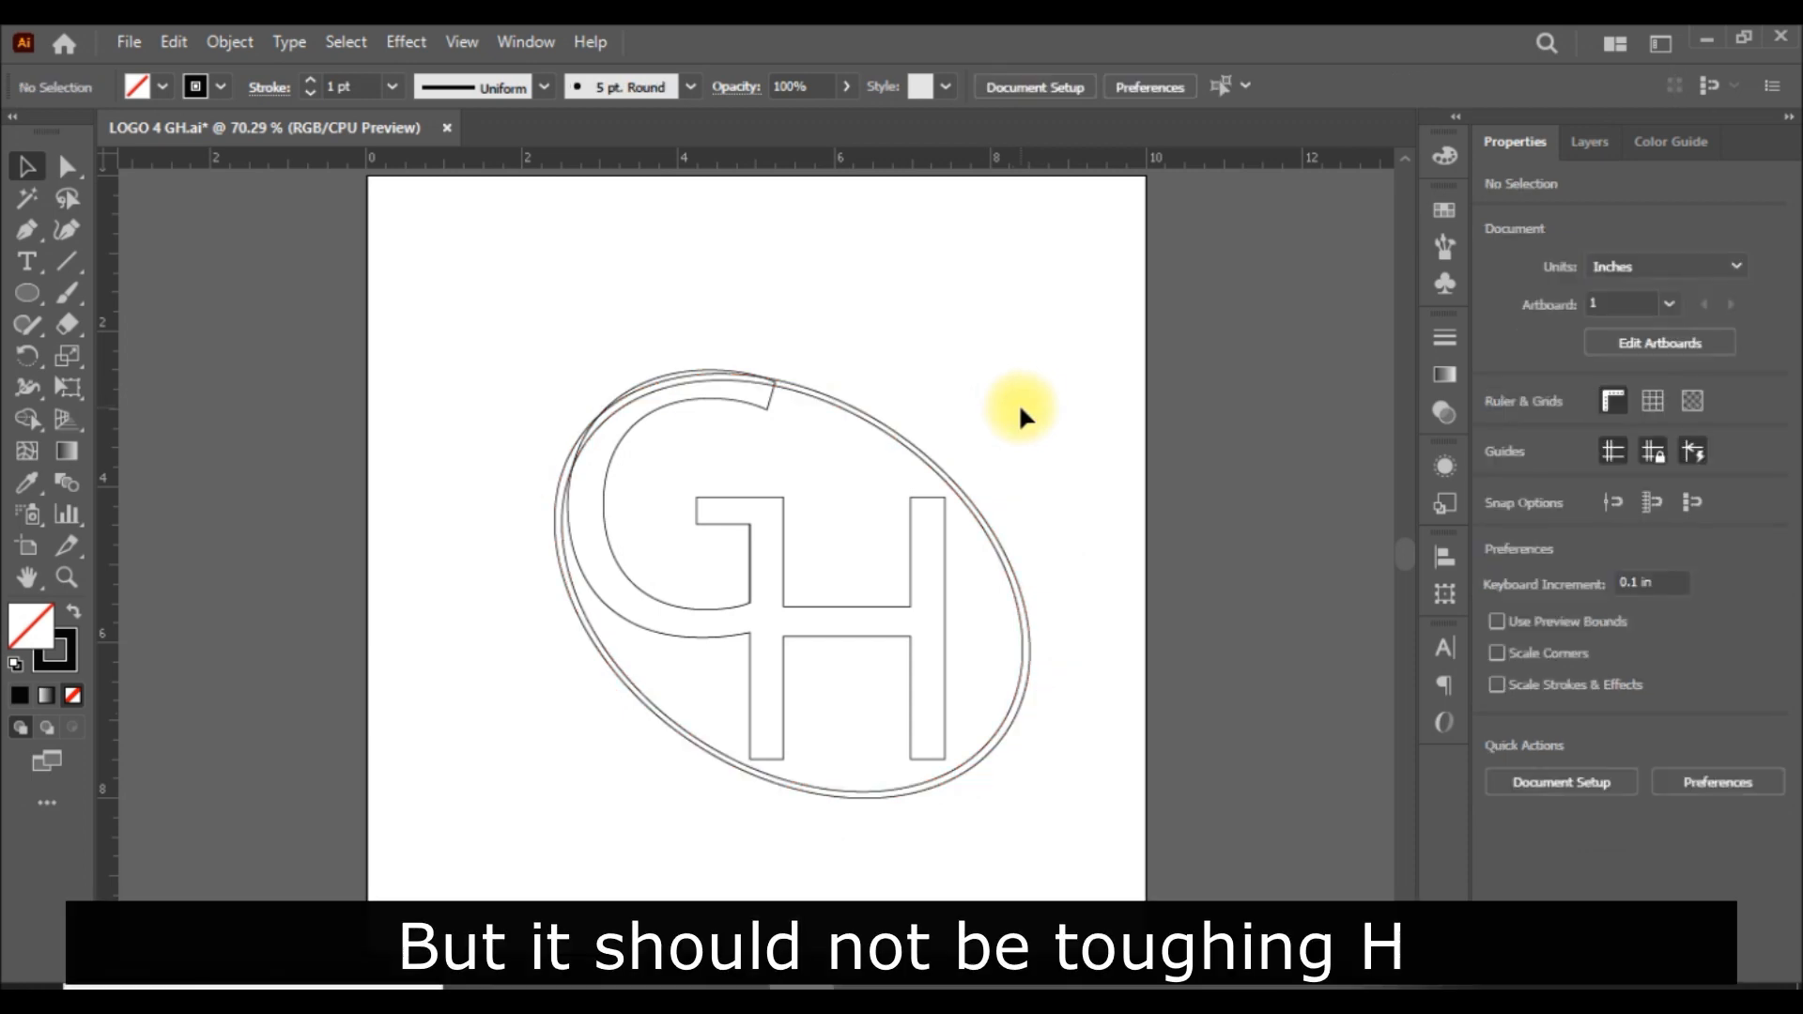
left_click(1022, 716)
left_click_drag(898, 870, 878, 879)
left_click(1214, 815)
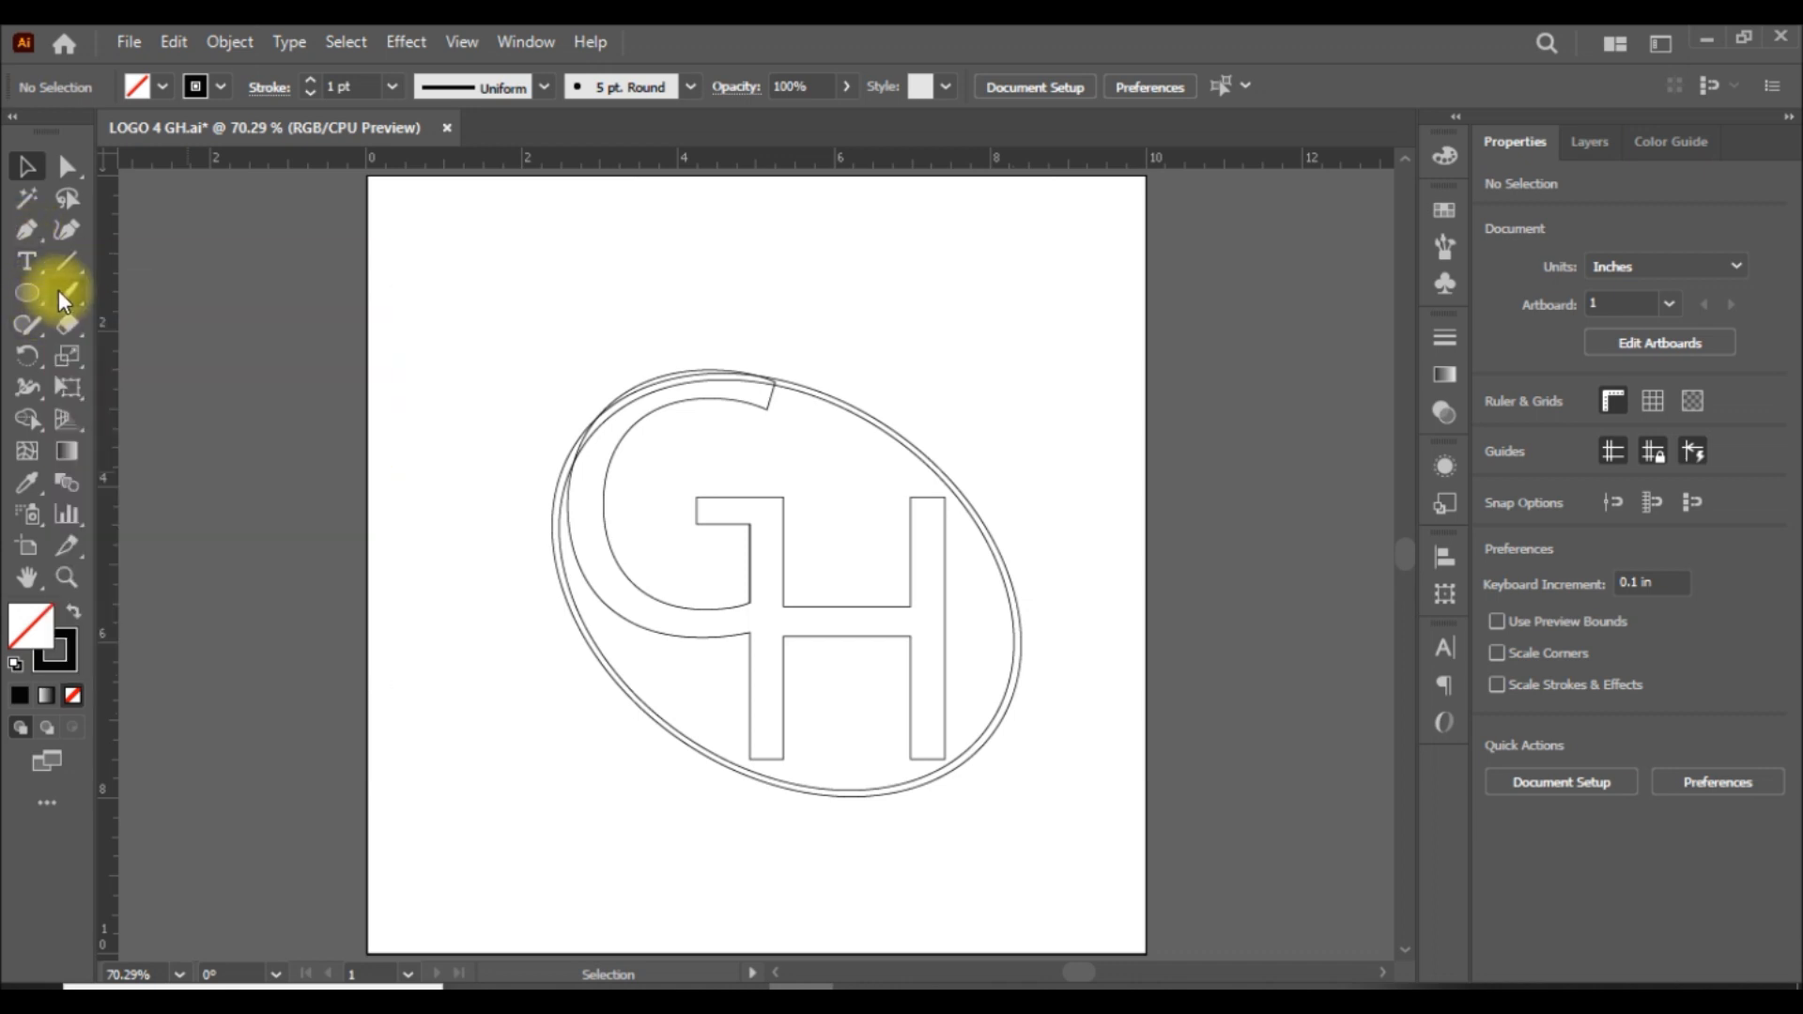
Cut the inner ellipse with the Scissors tool at about X 2.52 in, Y 5 in and just past the G's upper tip.
left_click_drag(65, 318, 185, 364)
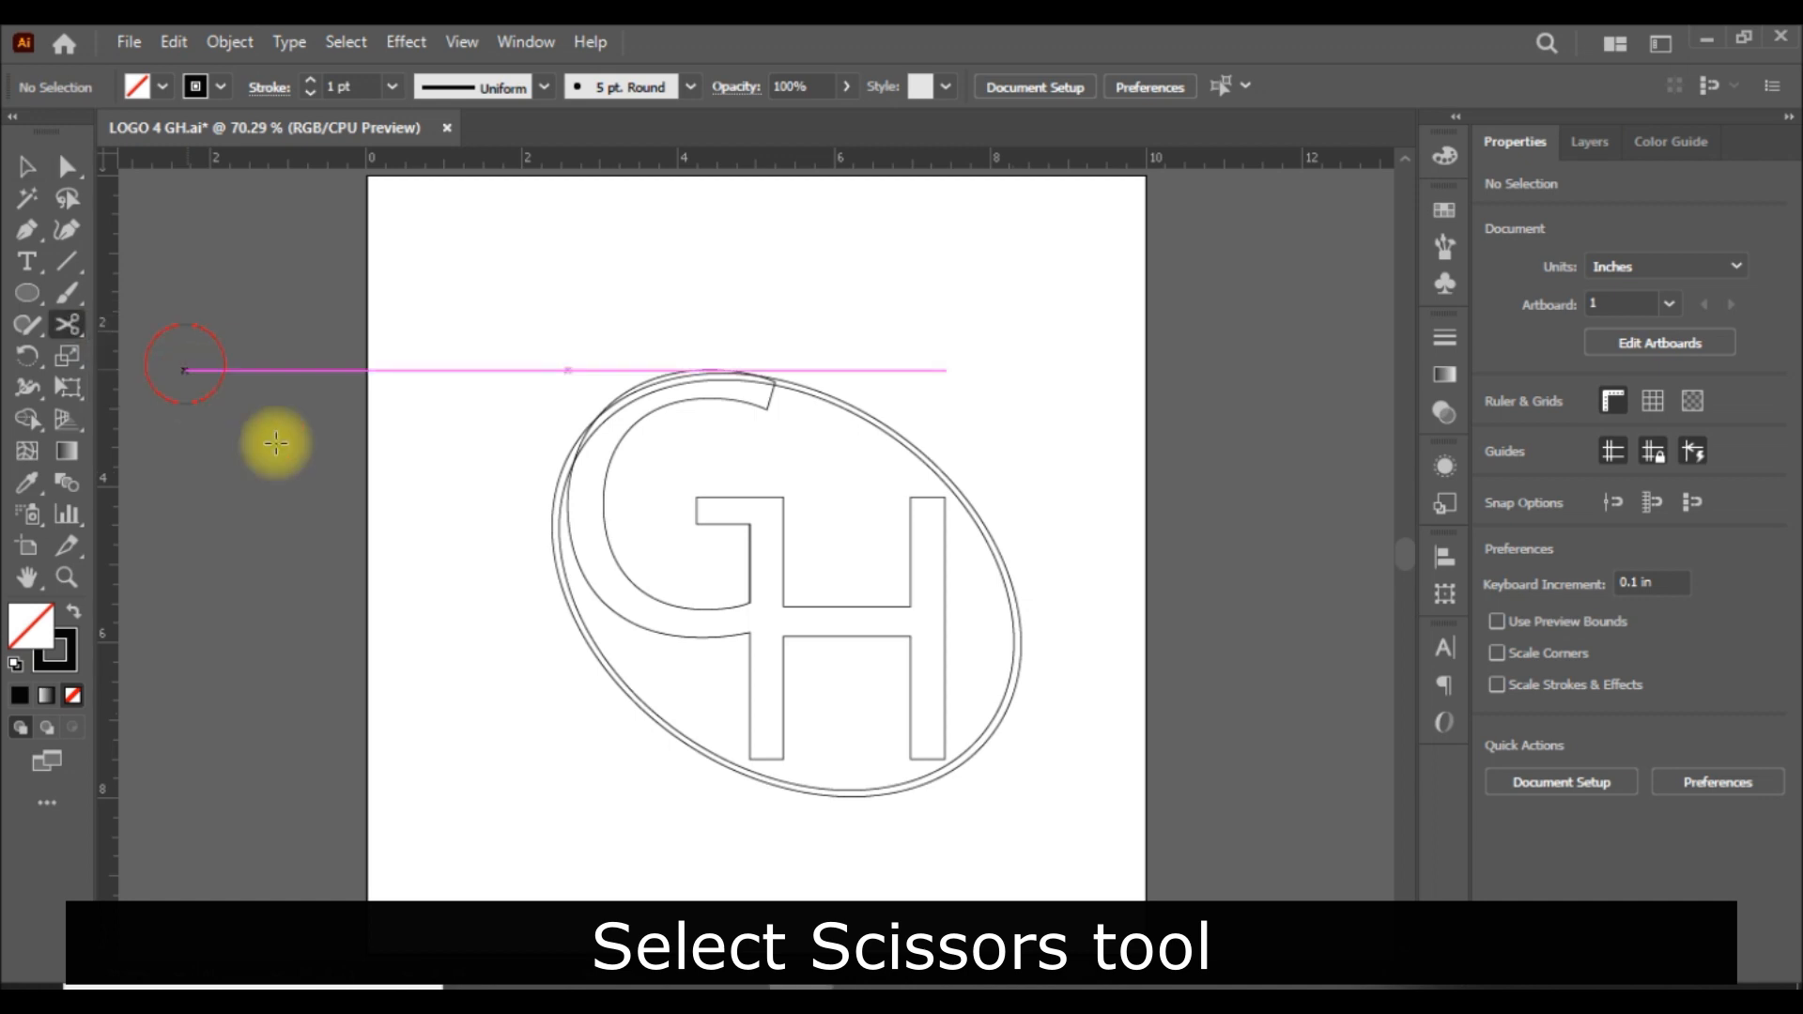
left_click(563, 565)
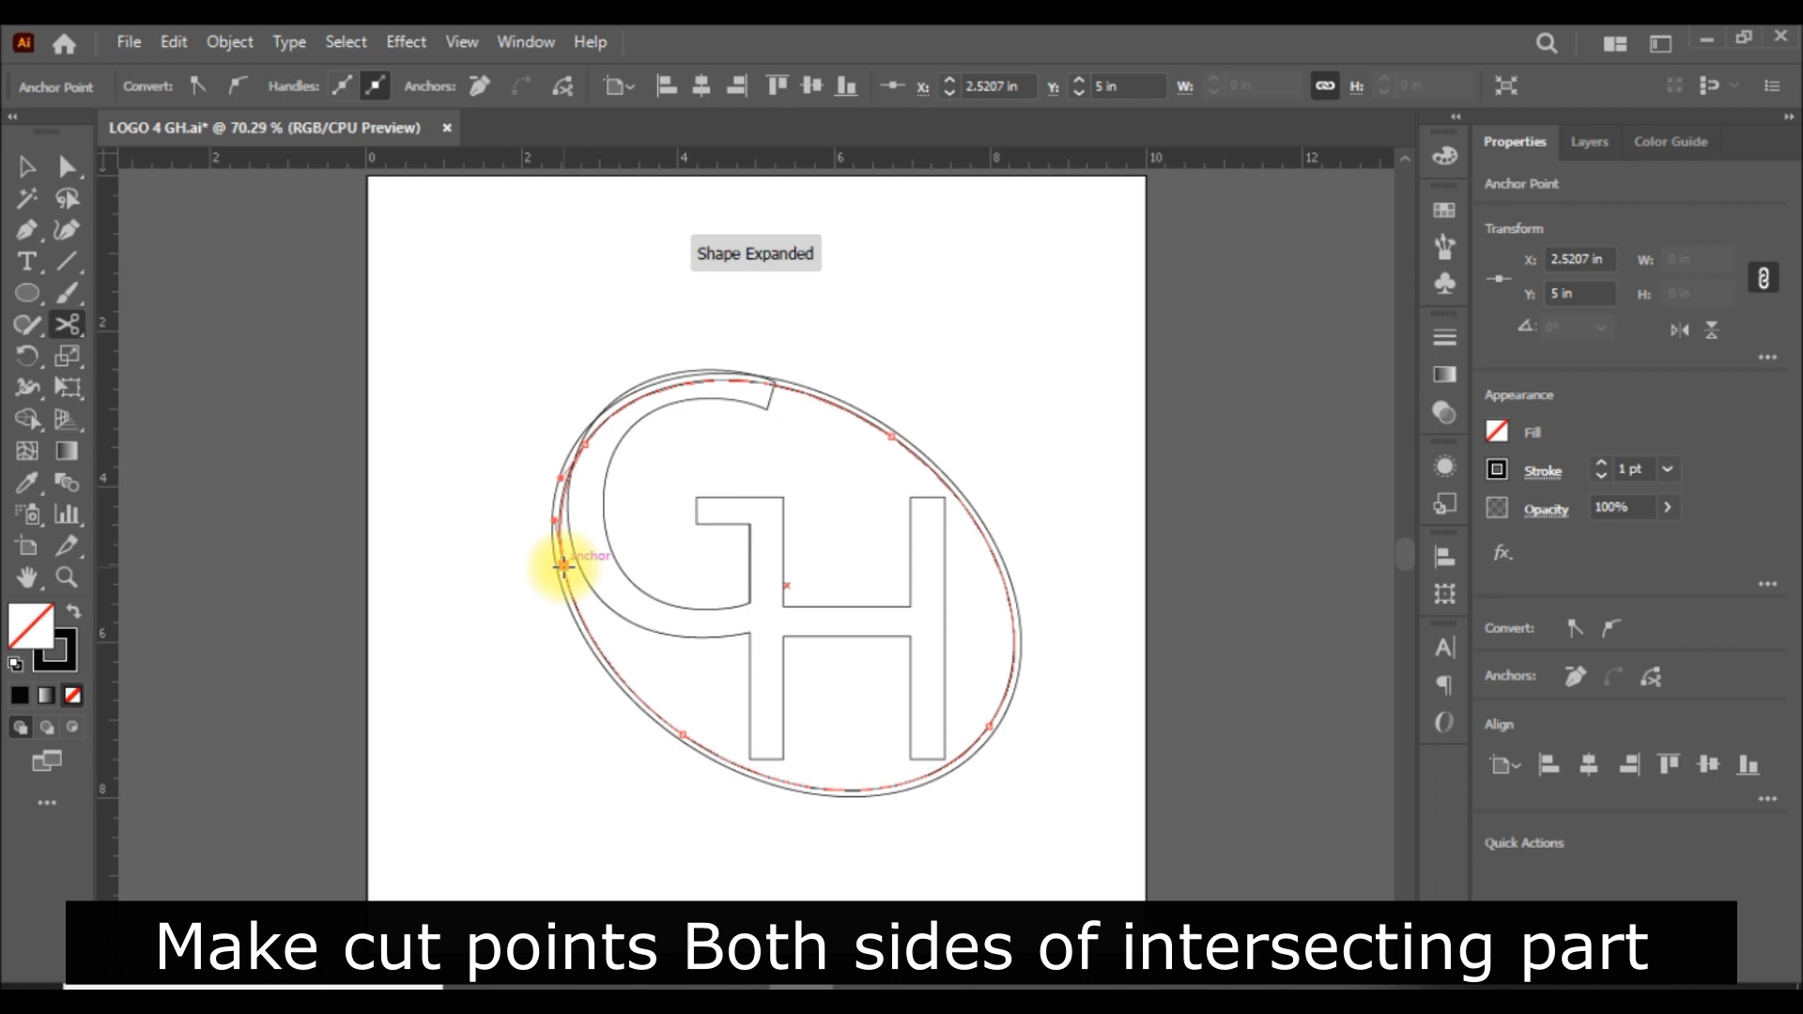
left_click(786, 385)
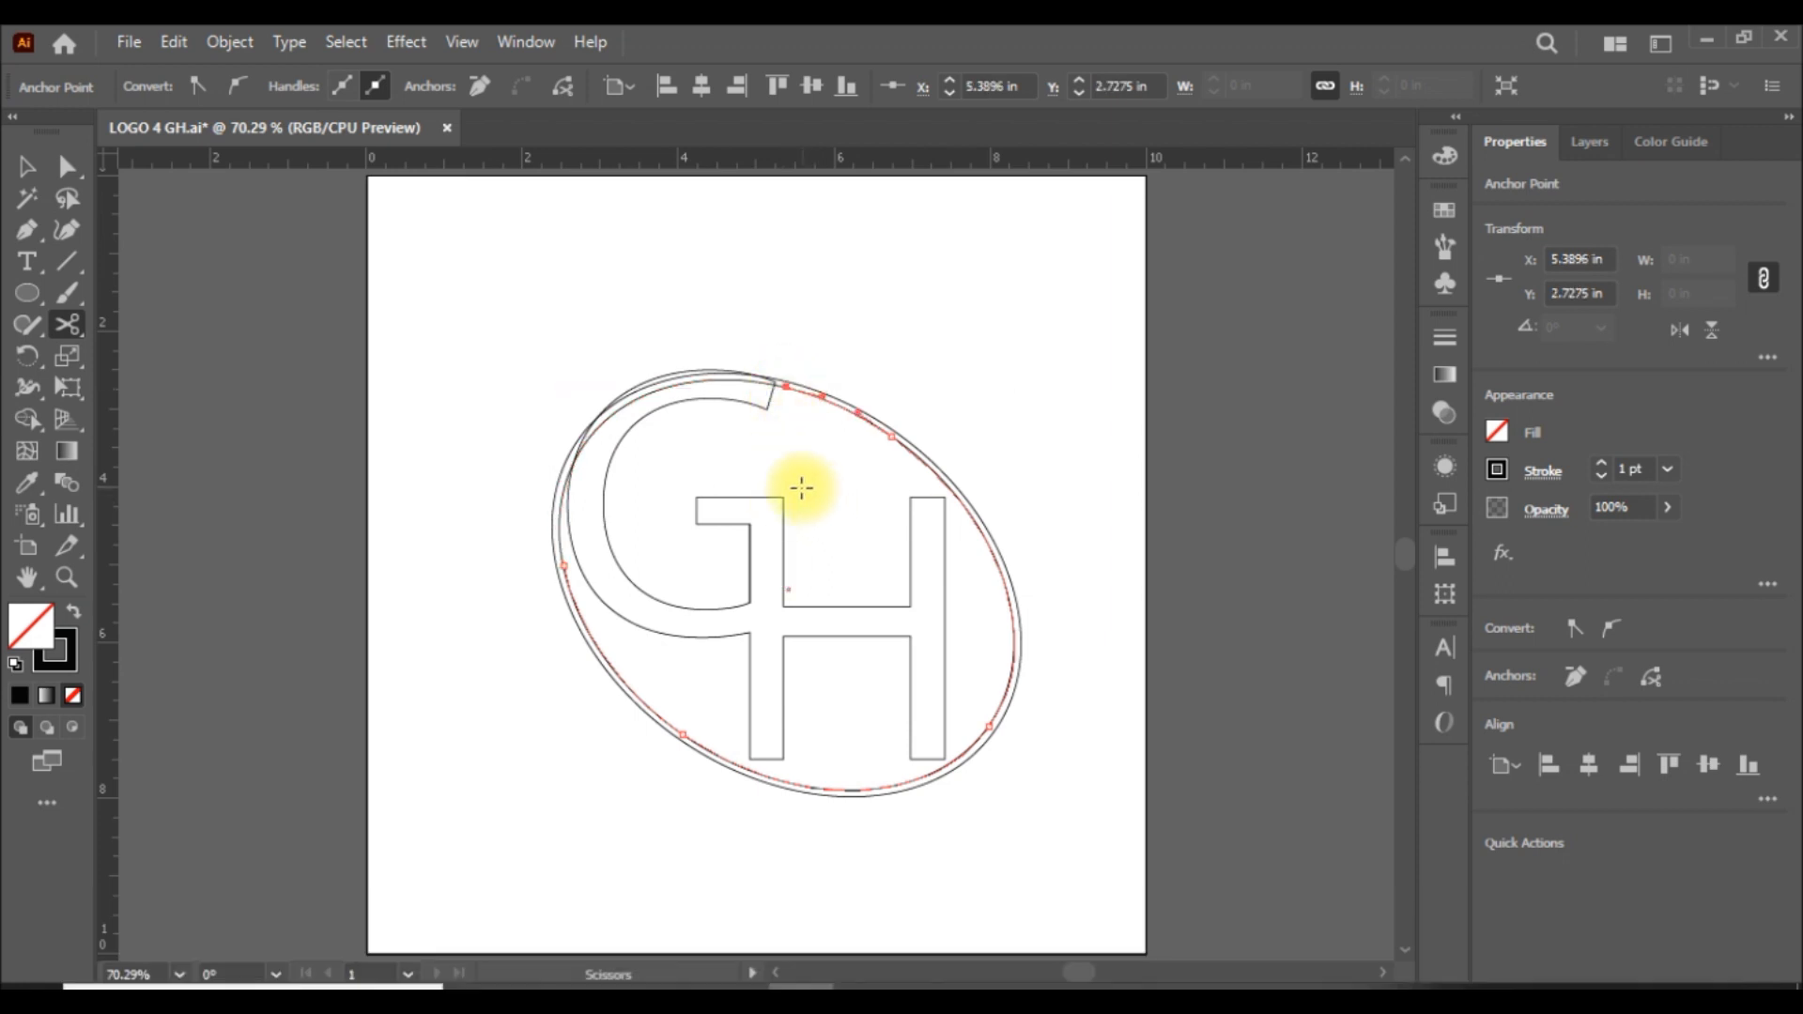
Ungroup the ellipses and delete the cut-off arc of the inner ellipse that crosses the G.
left_click(26, 167)
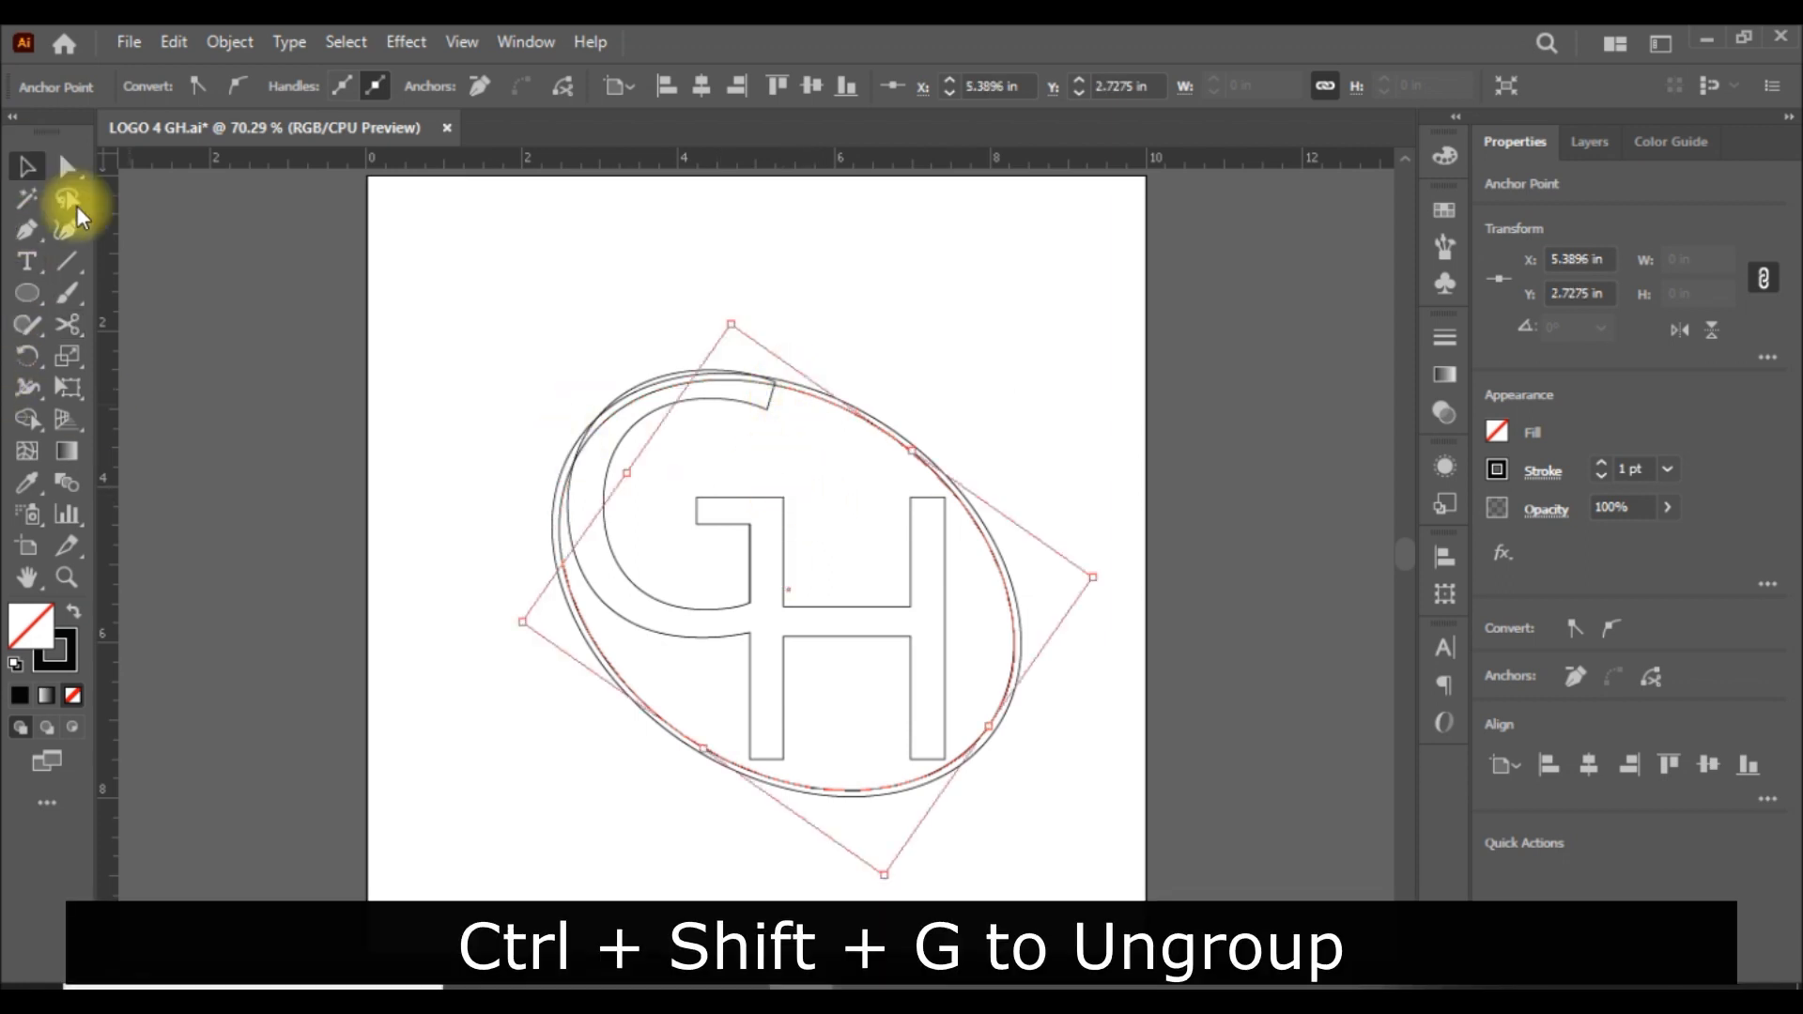
left_click(1091, 378)
left_click(652, 392)
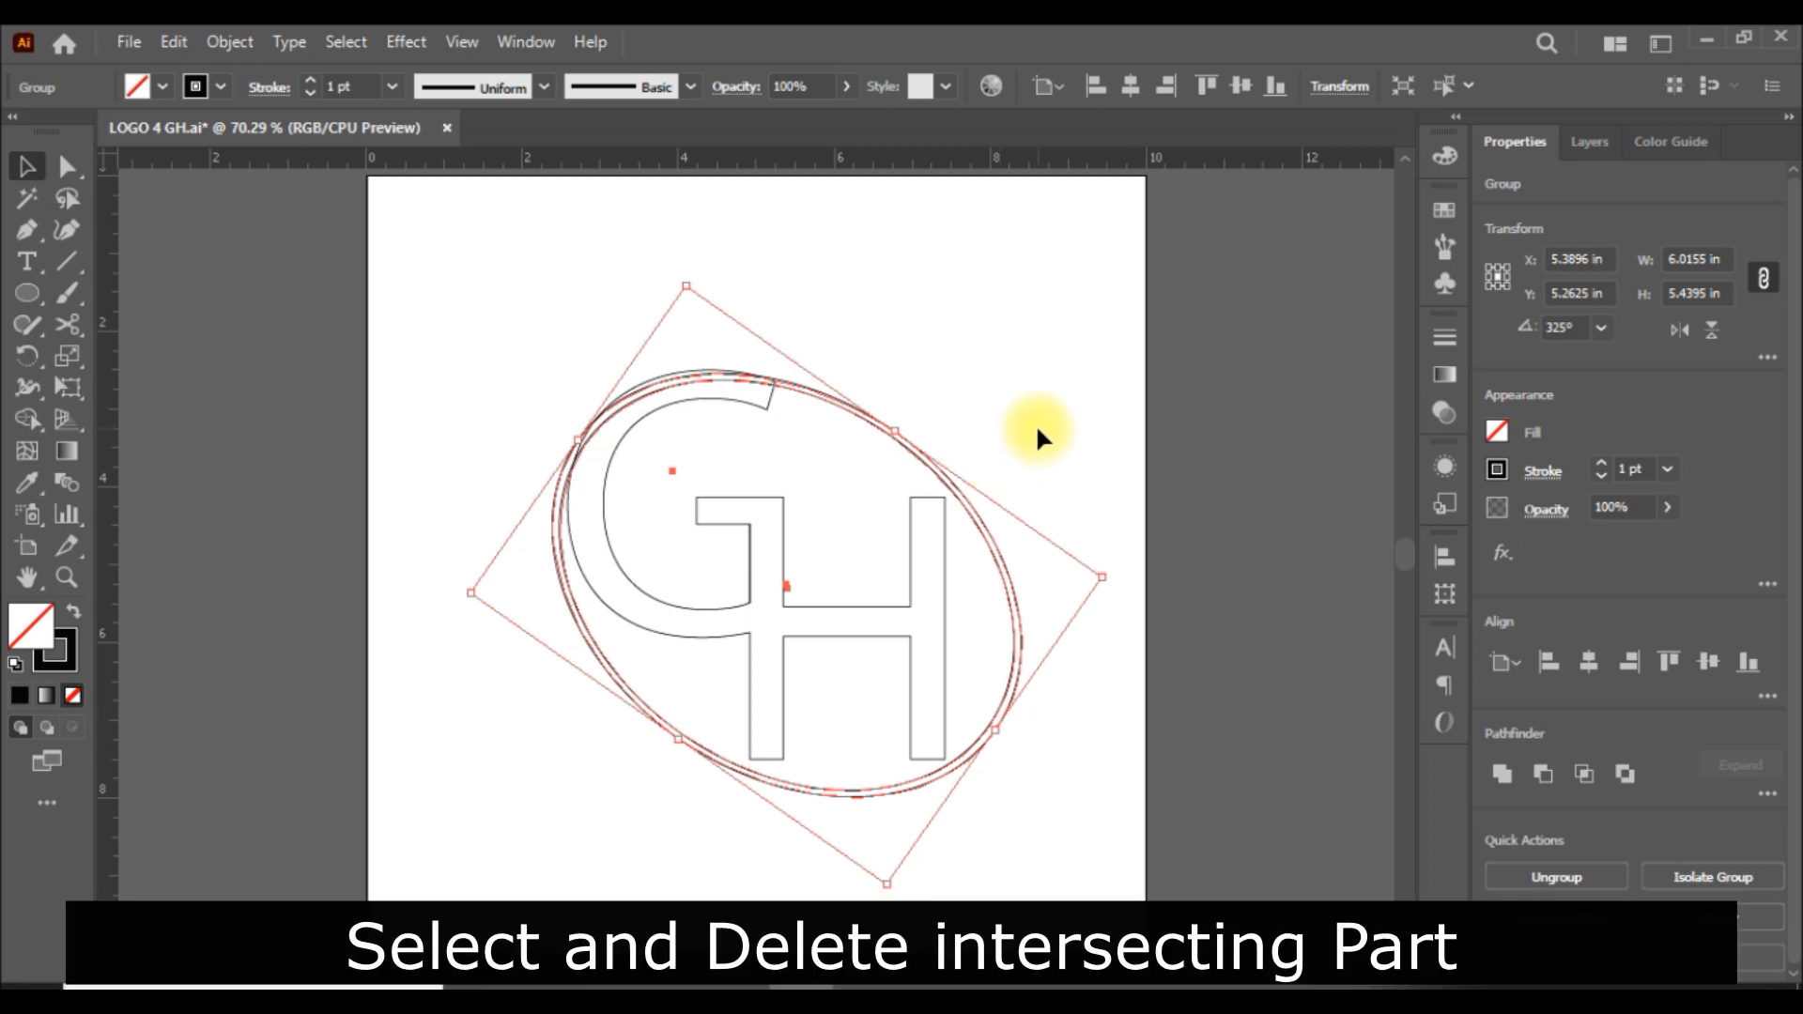
key("a")
key("v")
left_click(1090, 408)
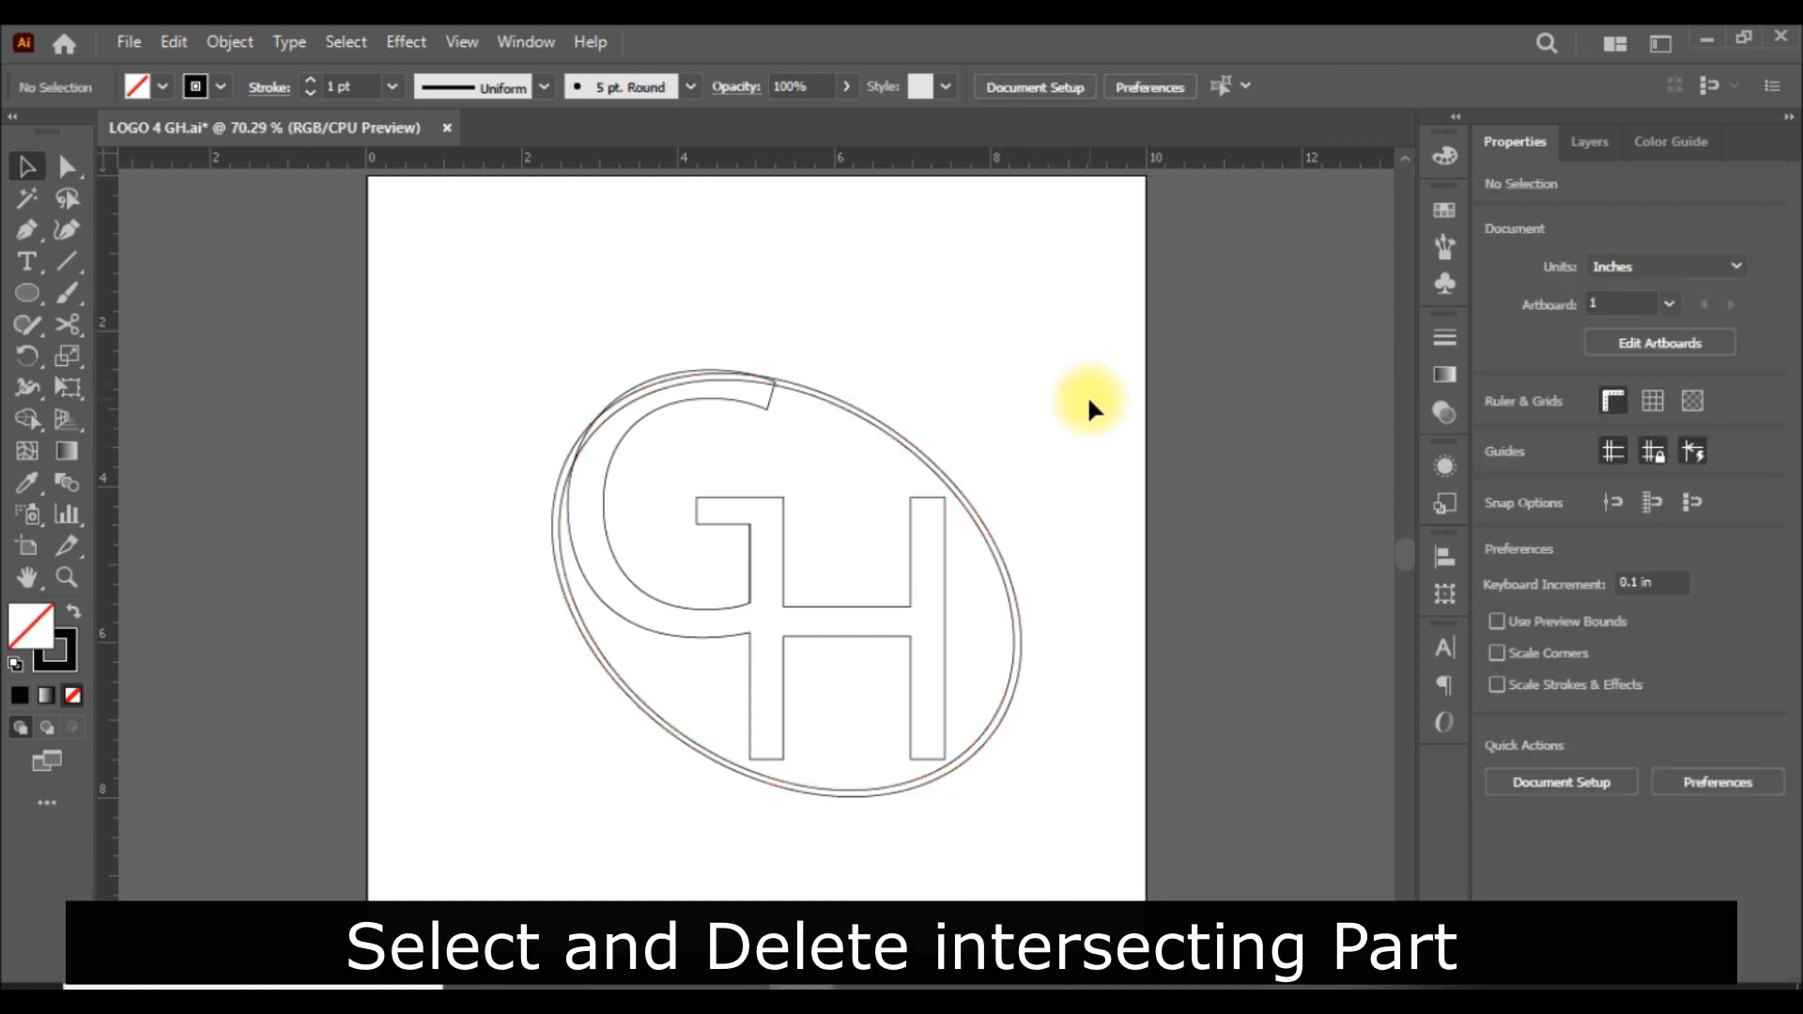
left_click(567, 538)
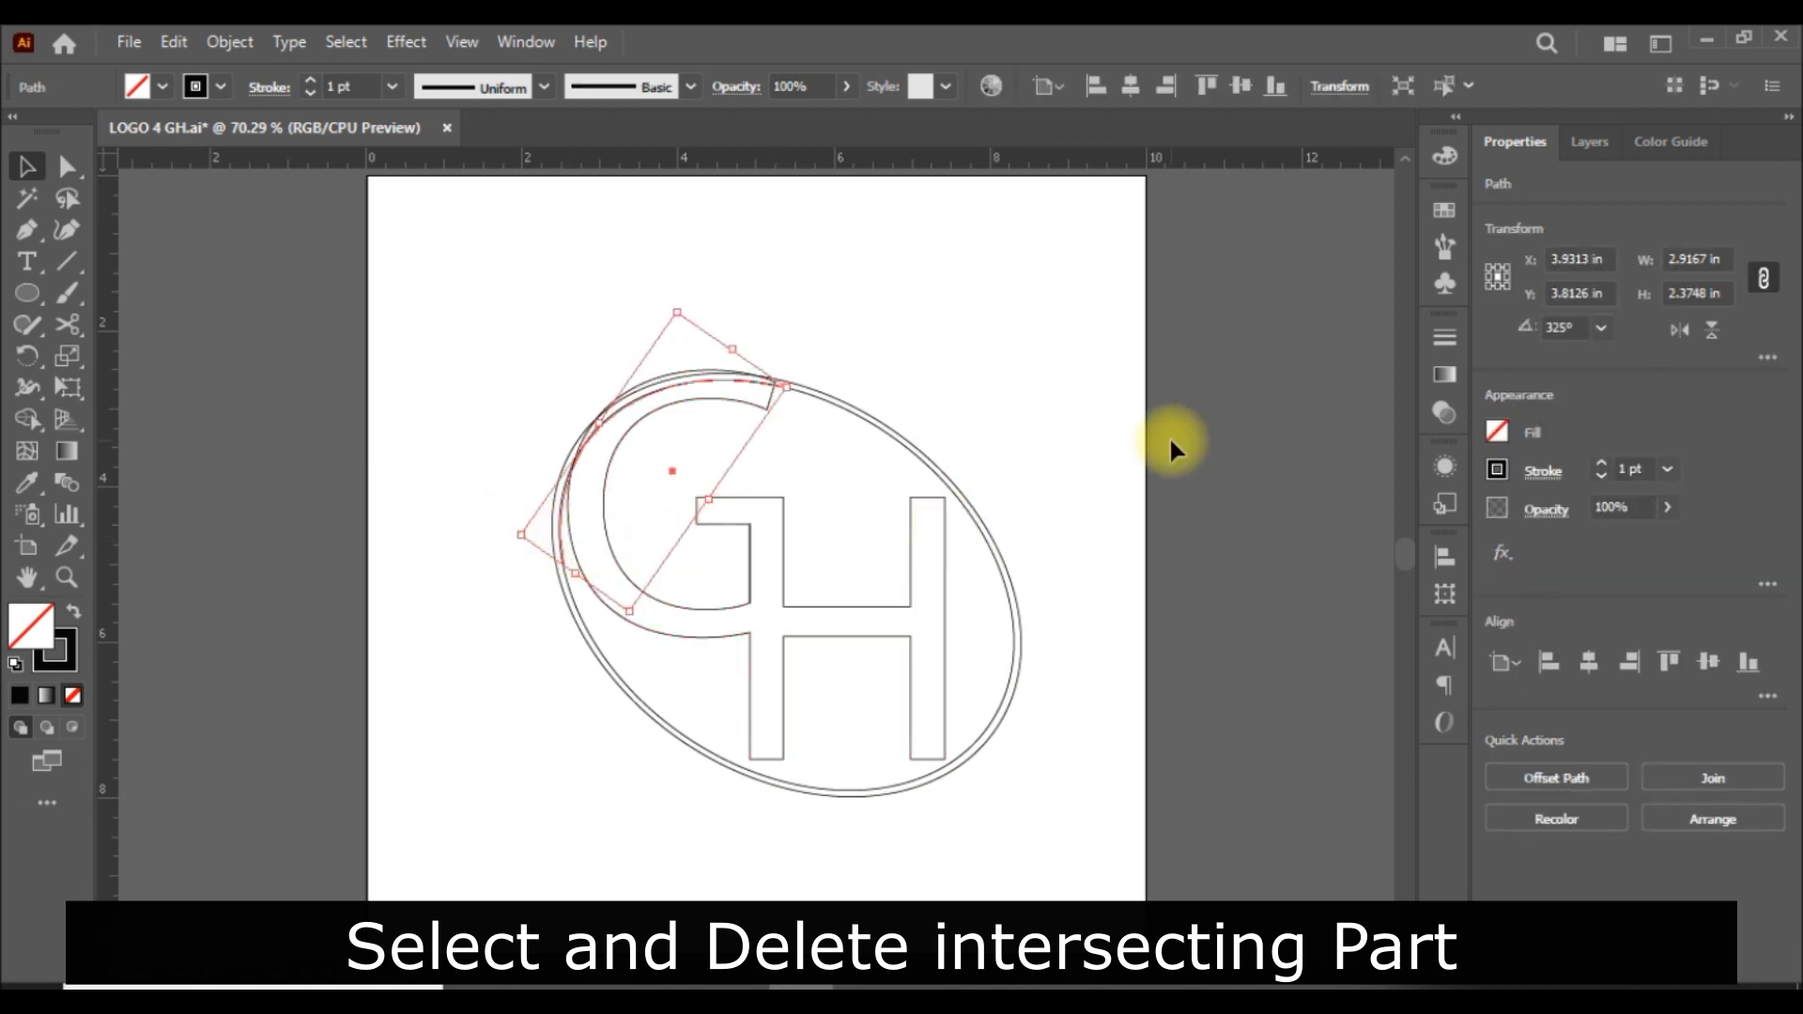
key("Delete")
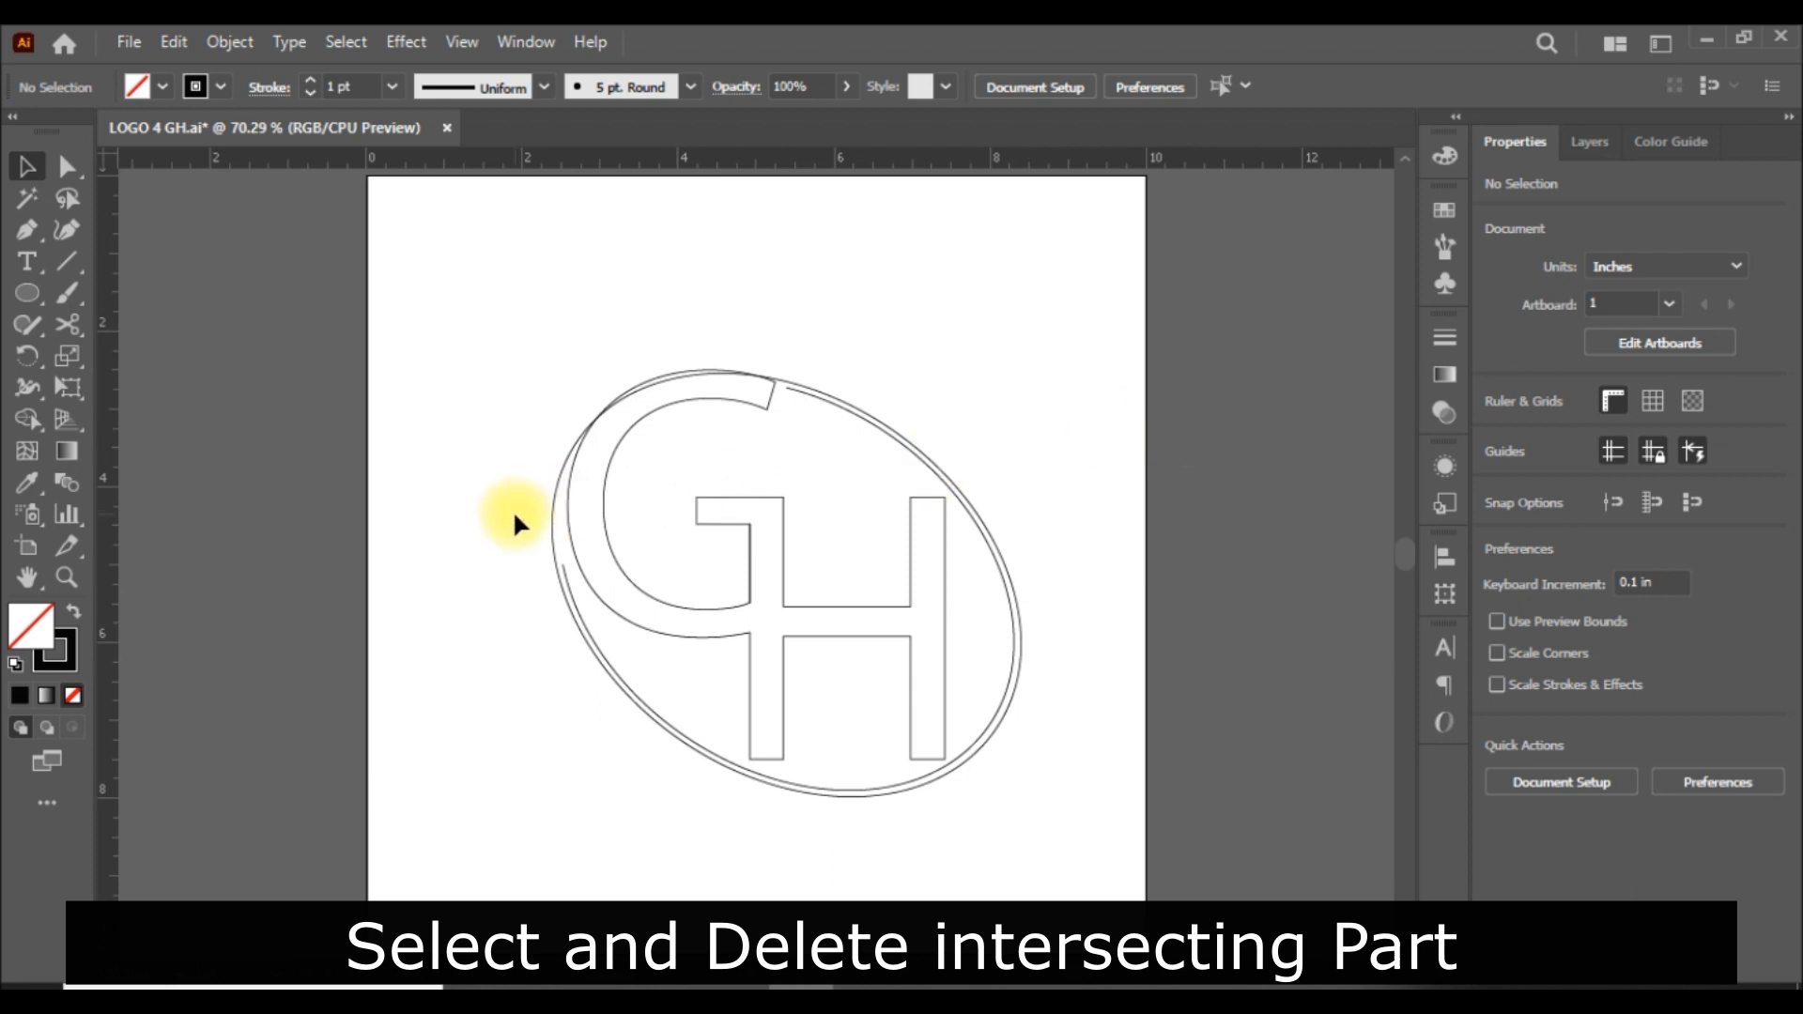
Cut the outer ellipse with the Scissors tool at about X 2.40 in, Y 4.25 in and well past the G's upper tip.
left_click_drag(62, 317, 161, 370)
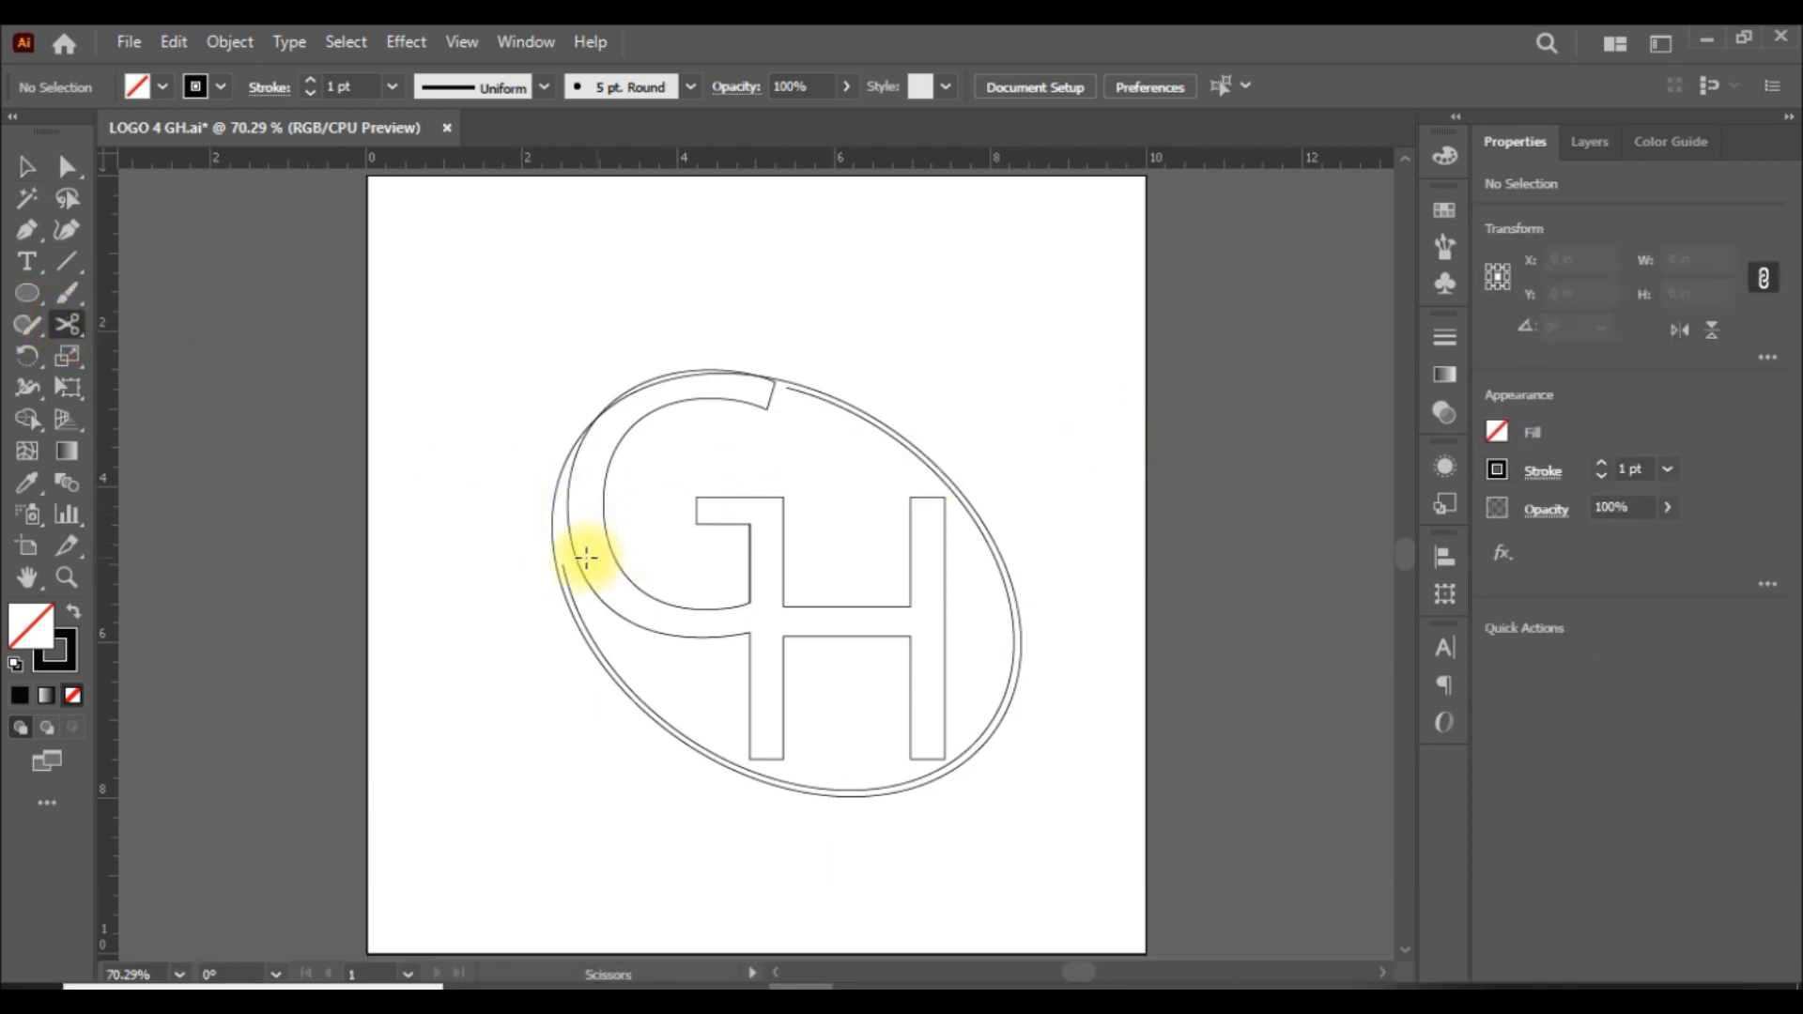
left_click(552, 505)
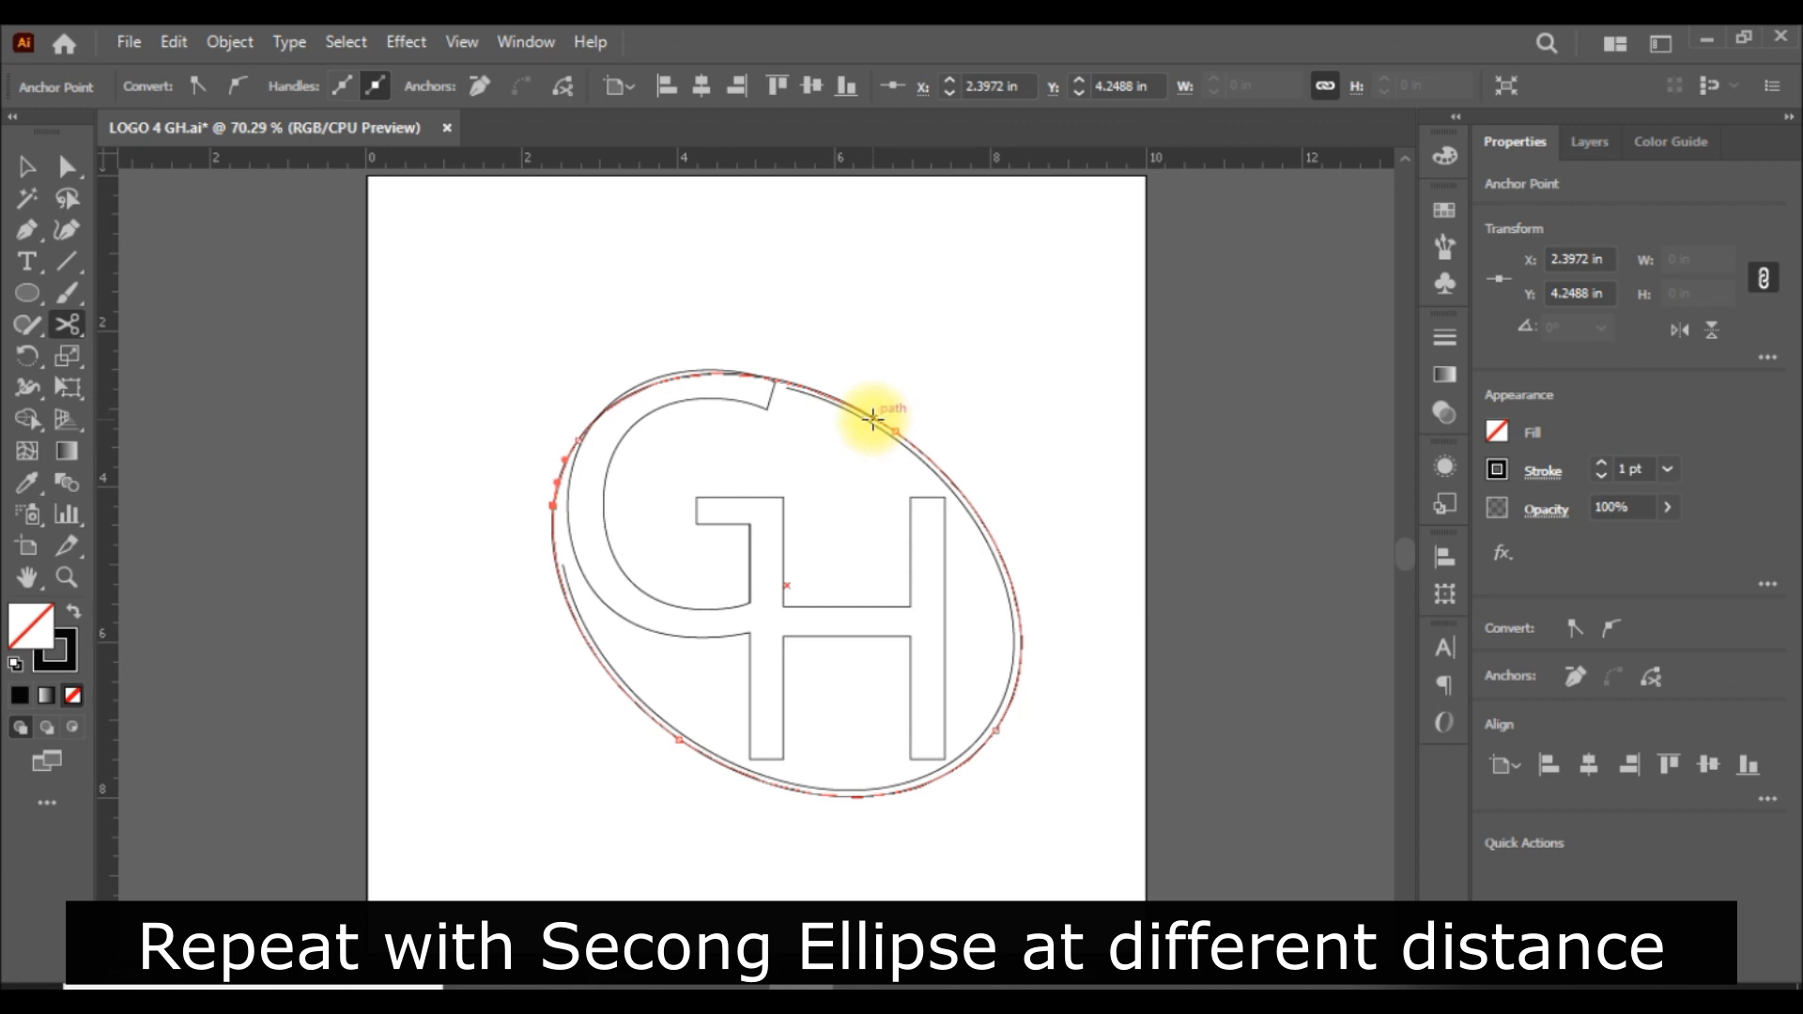
left_click(874, 418)
Delete the cut-off upper arc of the outer ellipse that overlaps the G.
left_click(33, 160)
left_click(1306, 408)
left_click(776, 374)
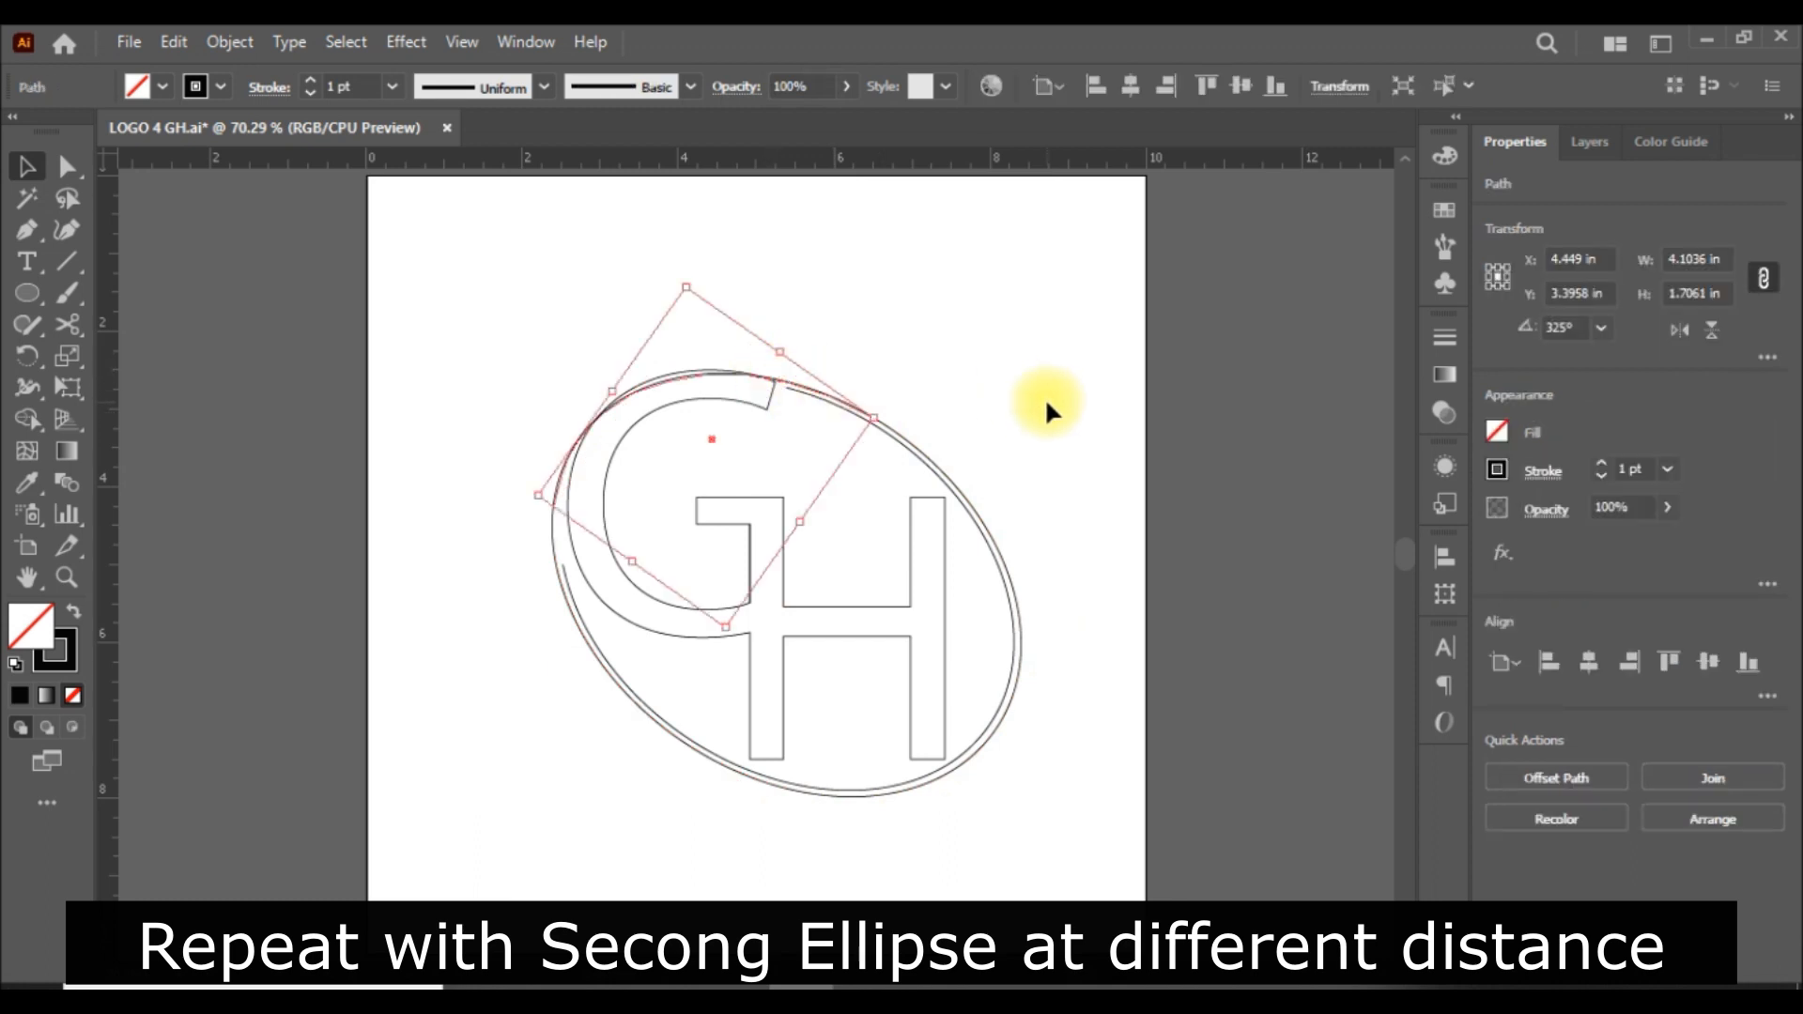
key("Delete")
left_click(1175, 456)
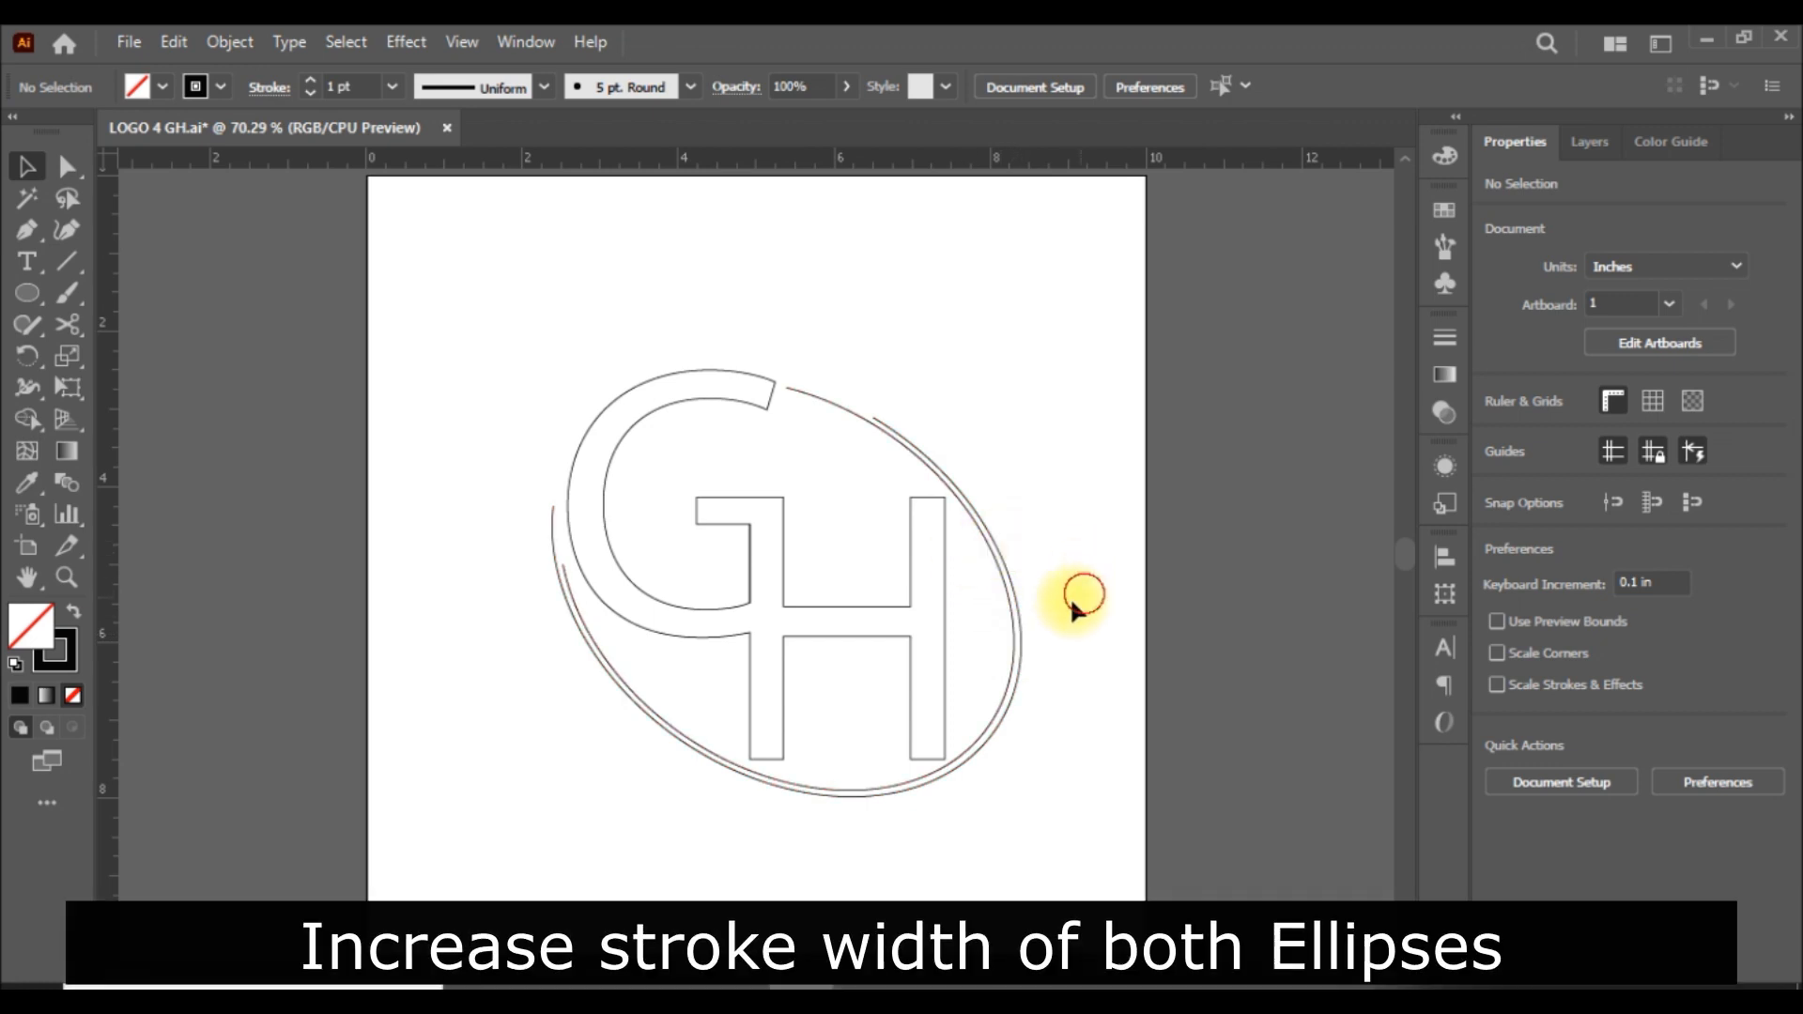
Set the stroke weight of both remaining ellipse arcs to 5 pt.
left_click(1007, 631)
left_click(1667, 470)
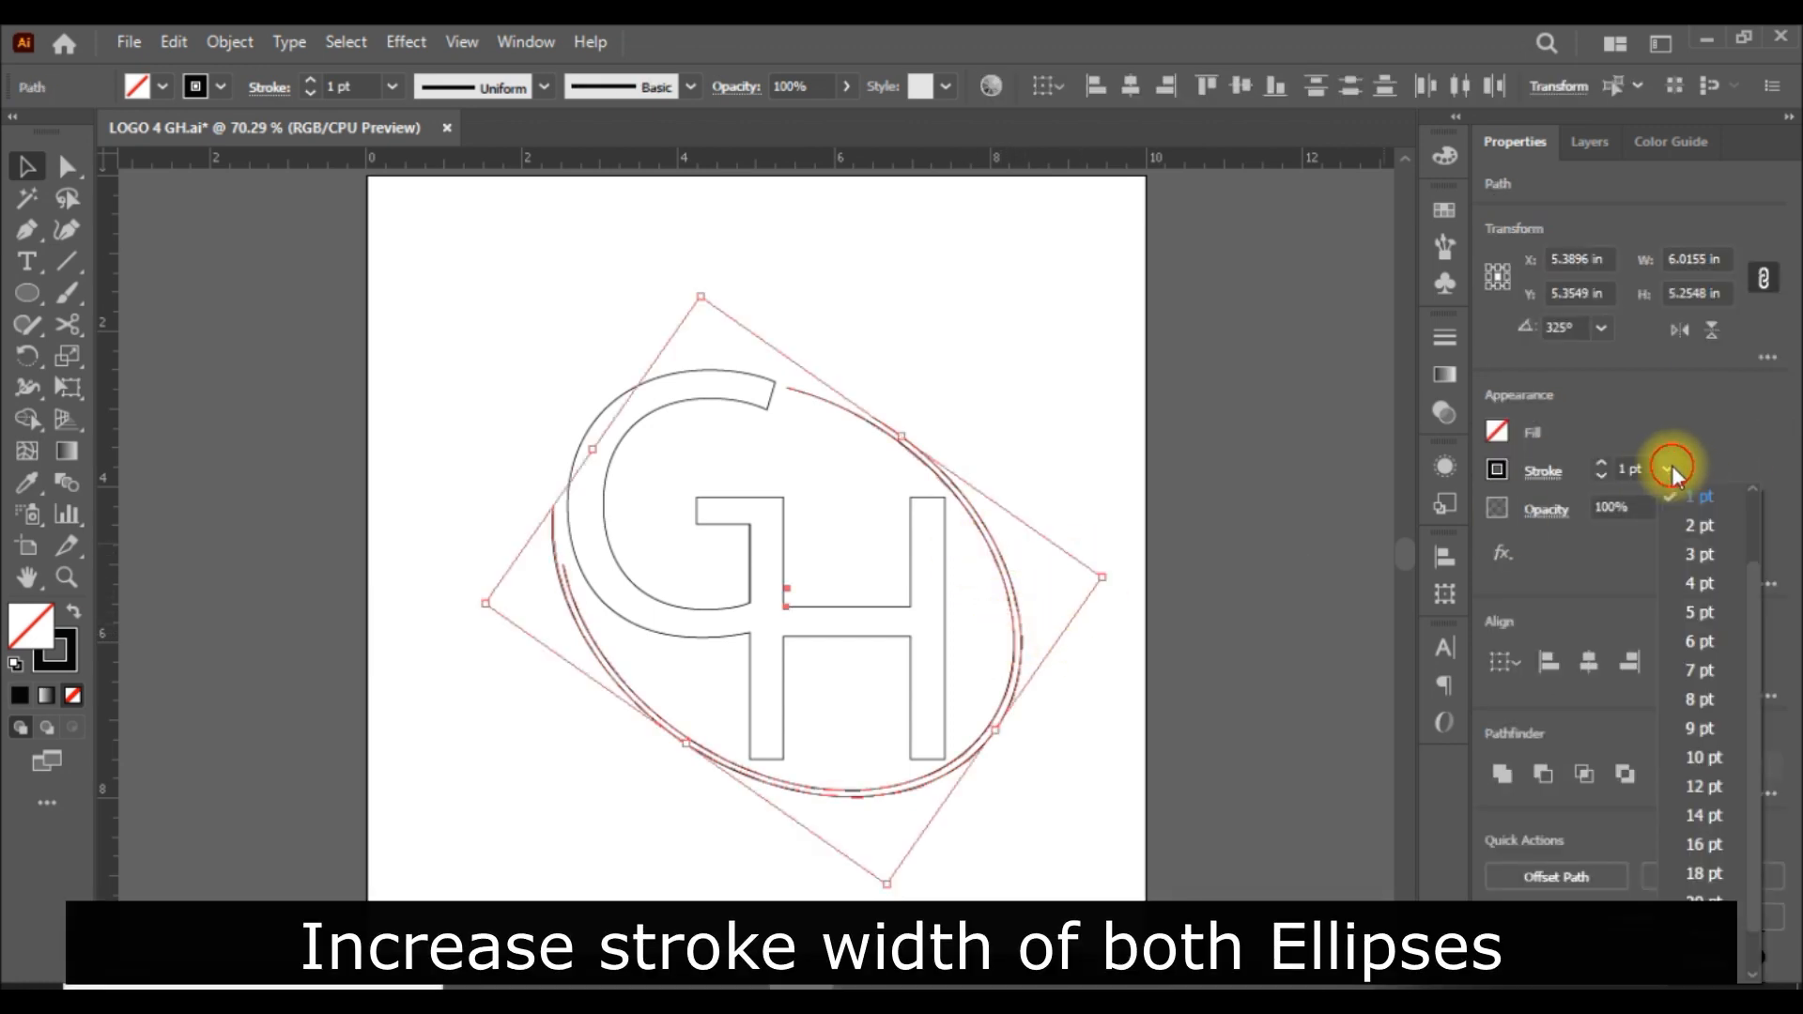
left_click(1700, 614)
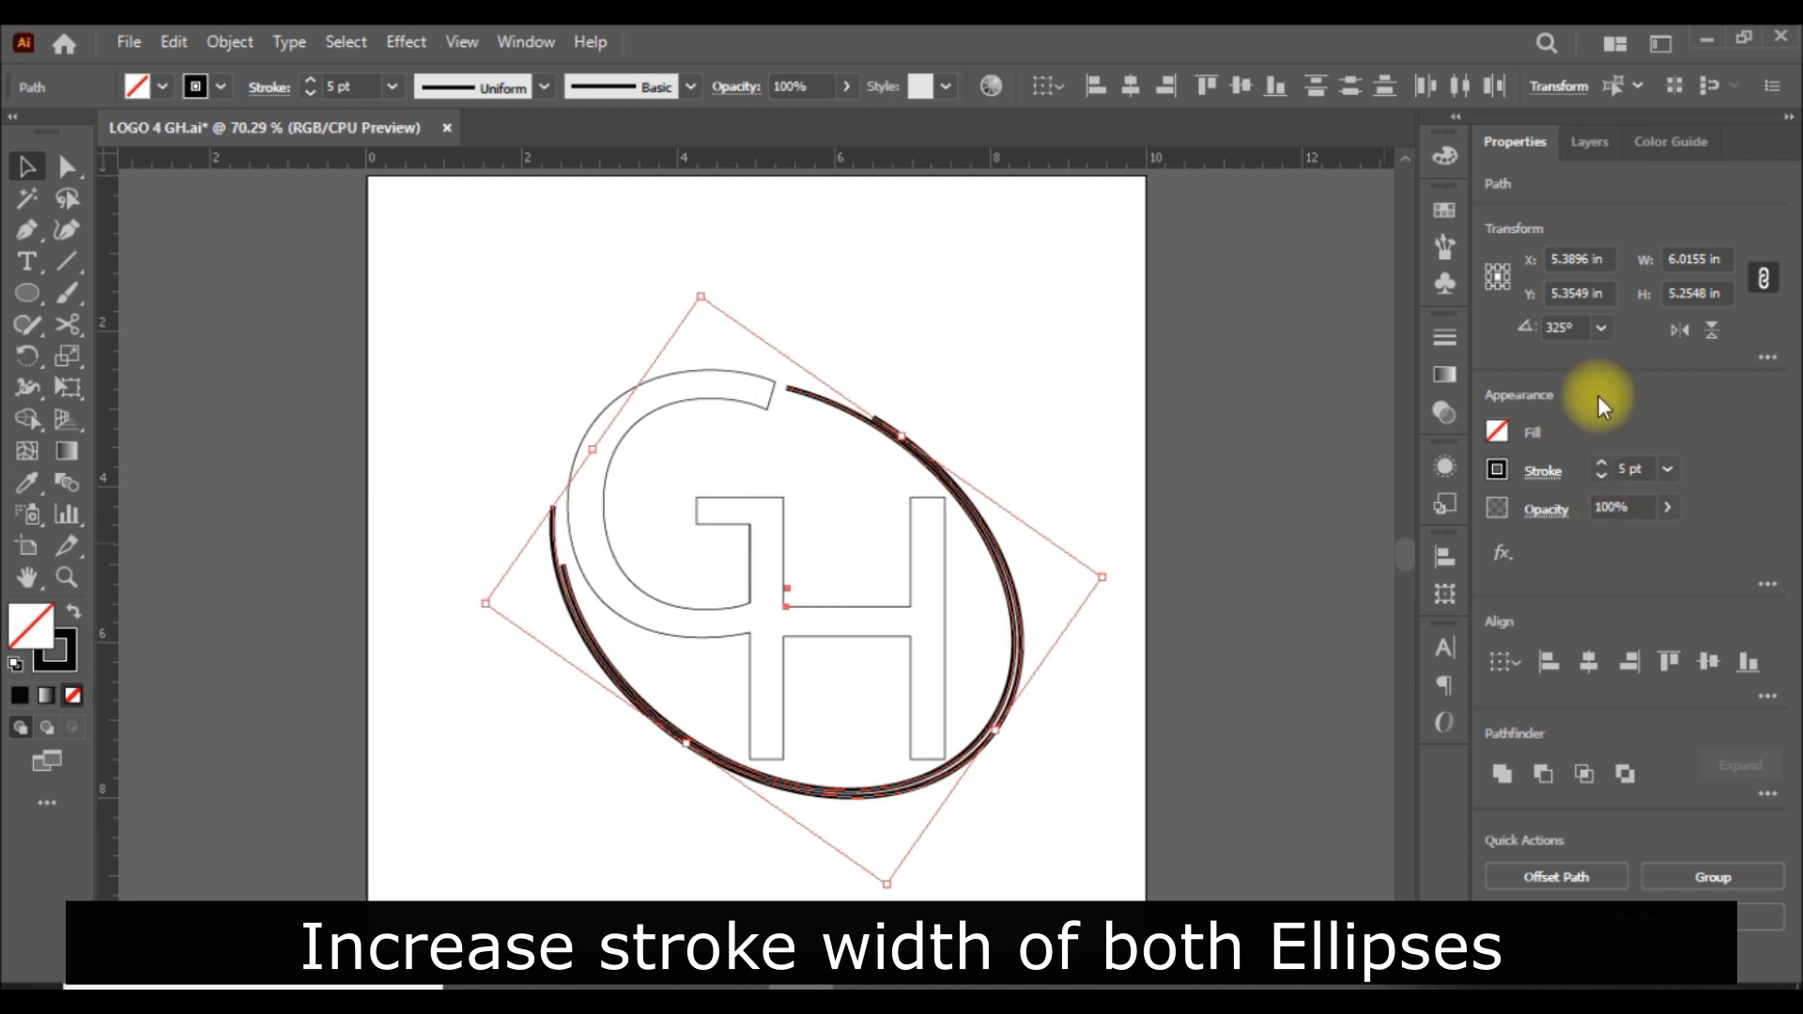
left_click(1234, 663)
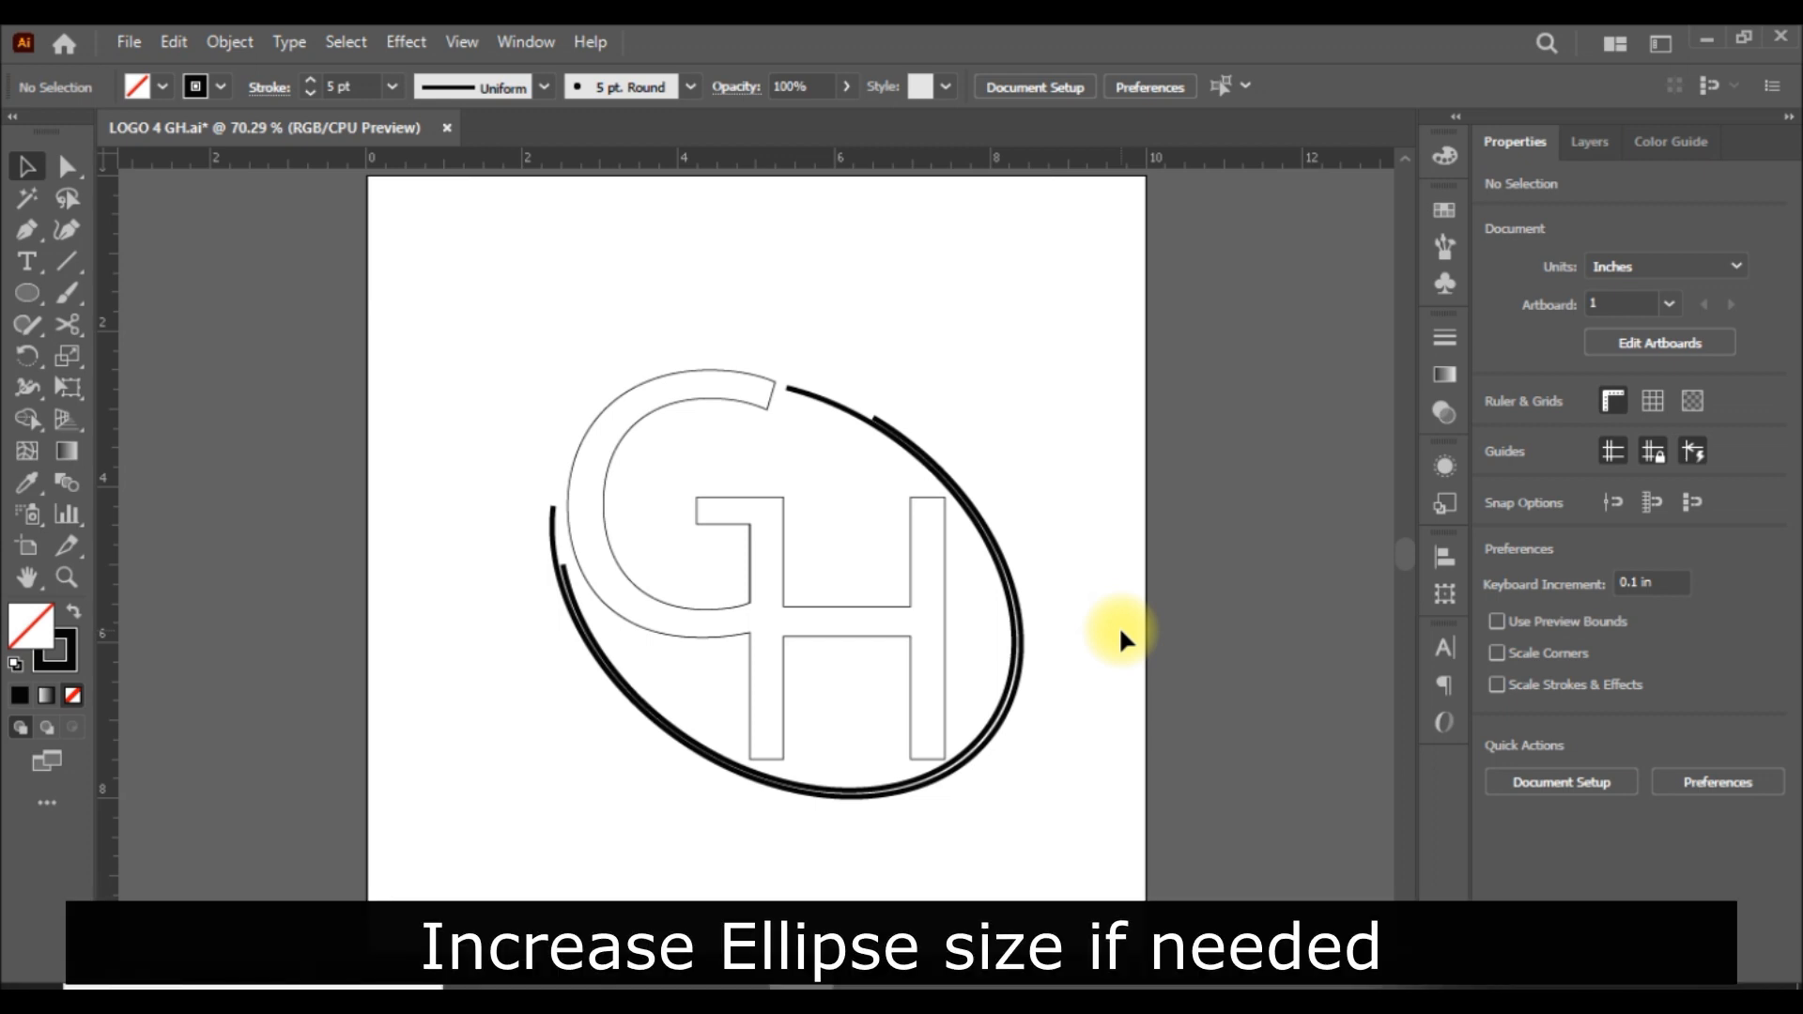
Enlarge the outer arc to about 6.54 in wide and 5.3 in high, widening its gap to the inner arc.
left_click(1024, 620)
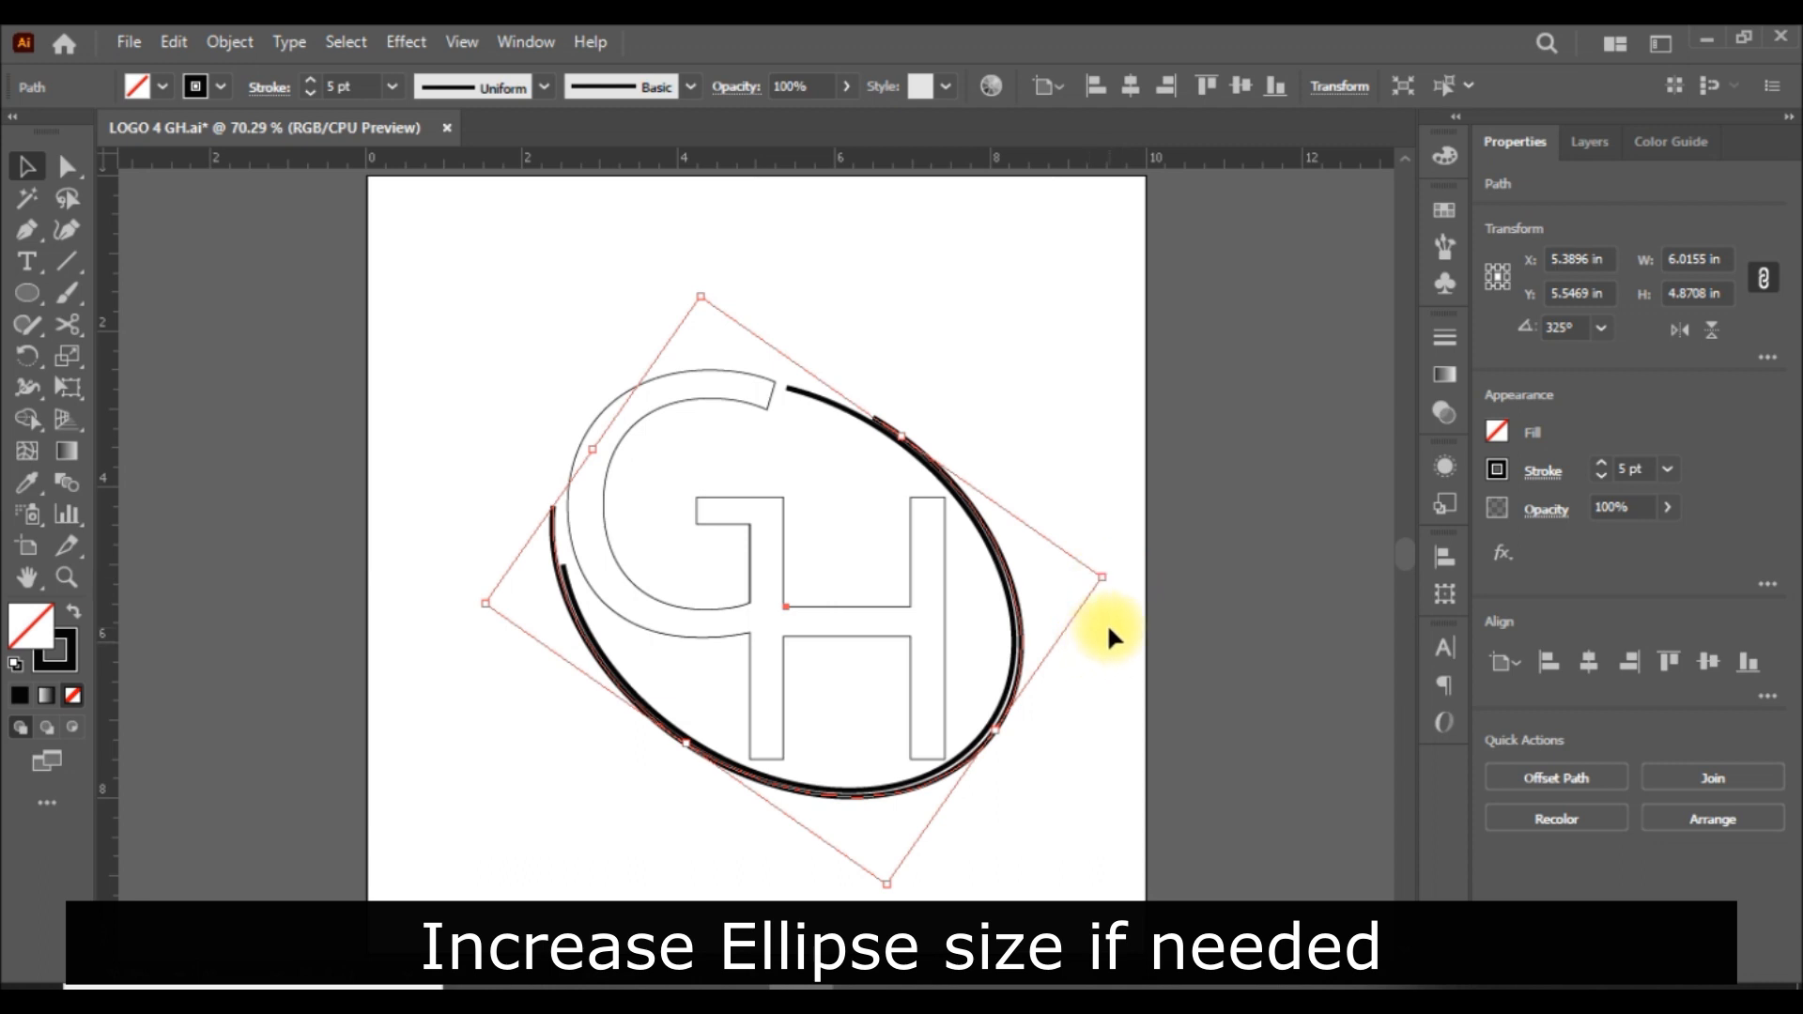
left_click_drag(1104, 577, 1136, 577)
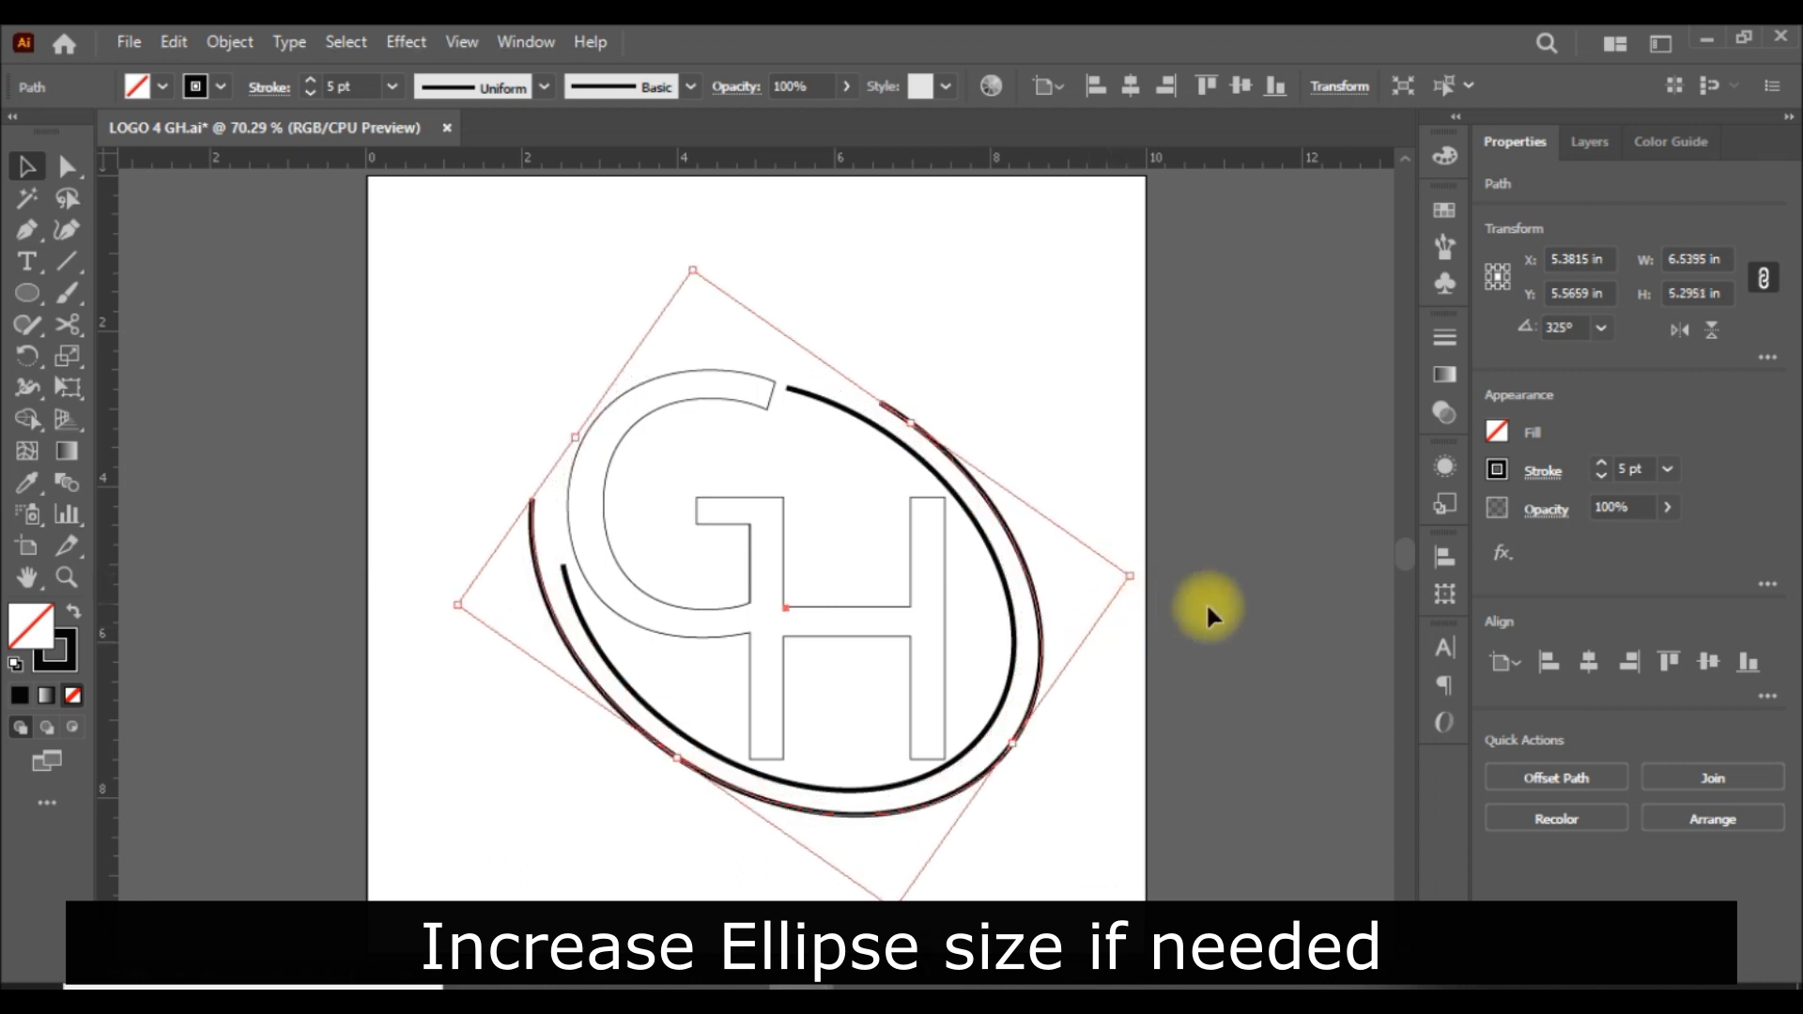
left_click(1260, 606)
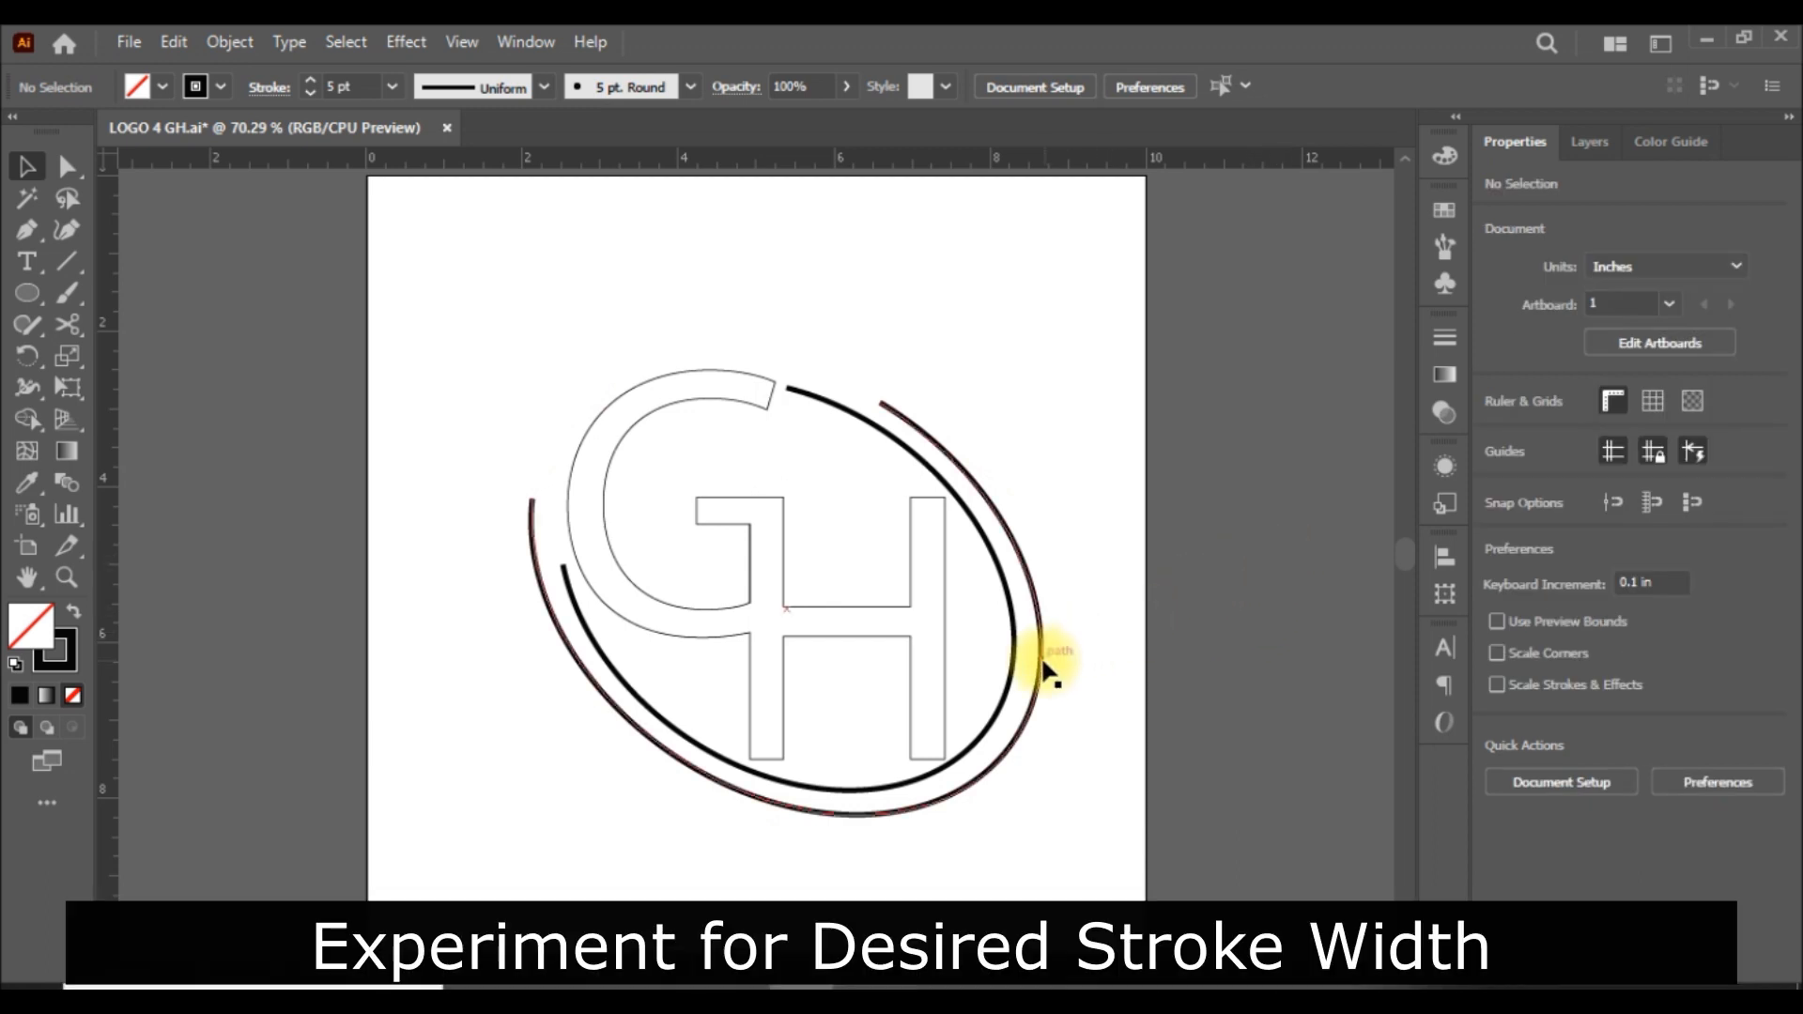
Set the inner arc's stroke weight to 10 pt.
left_click(1015, 665)
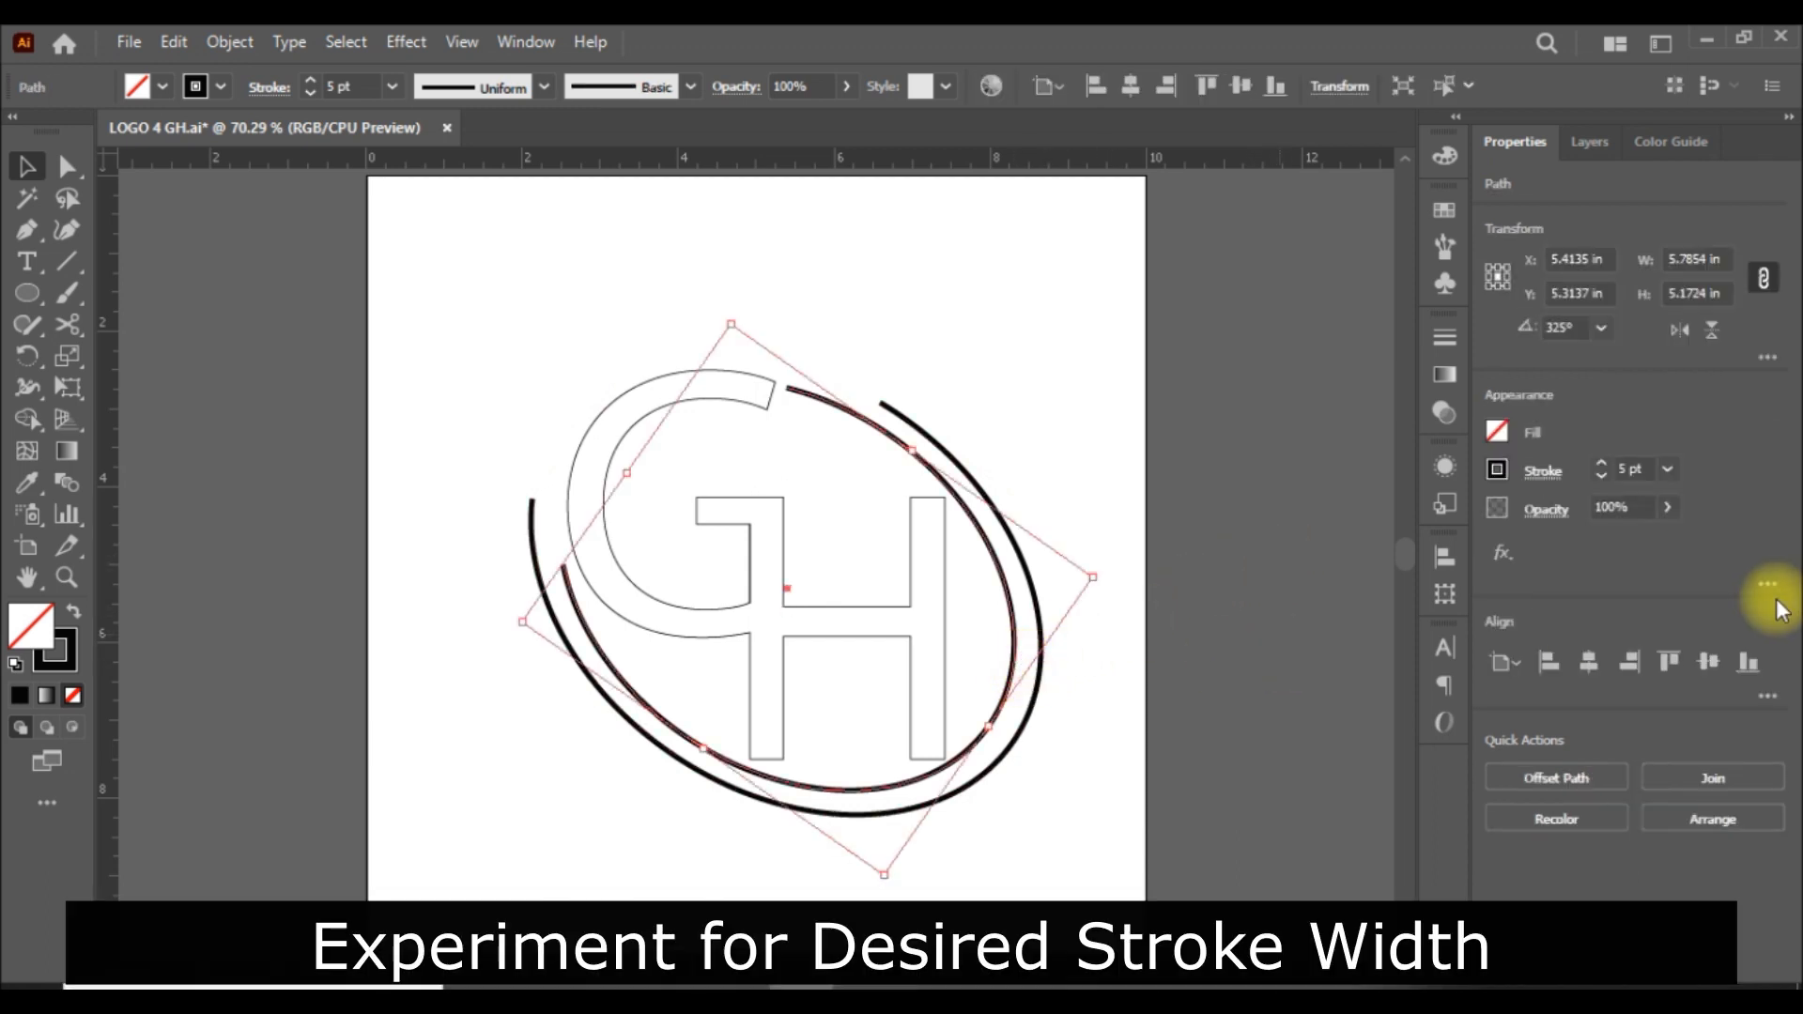
left_click(1670, 468)
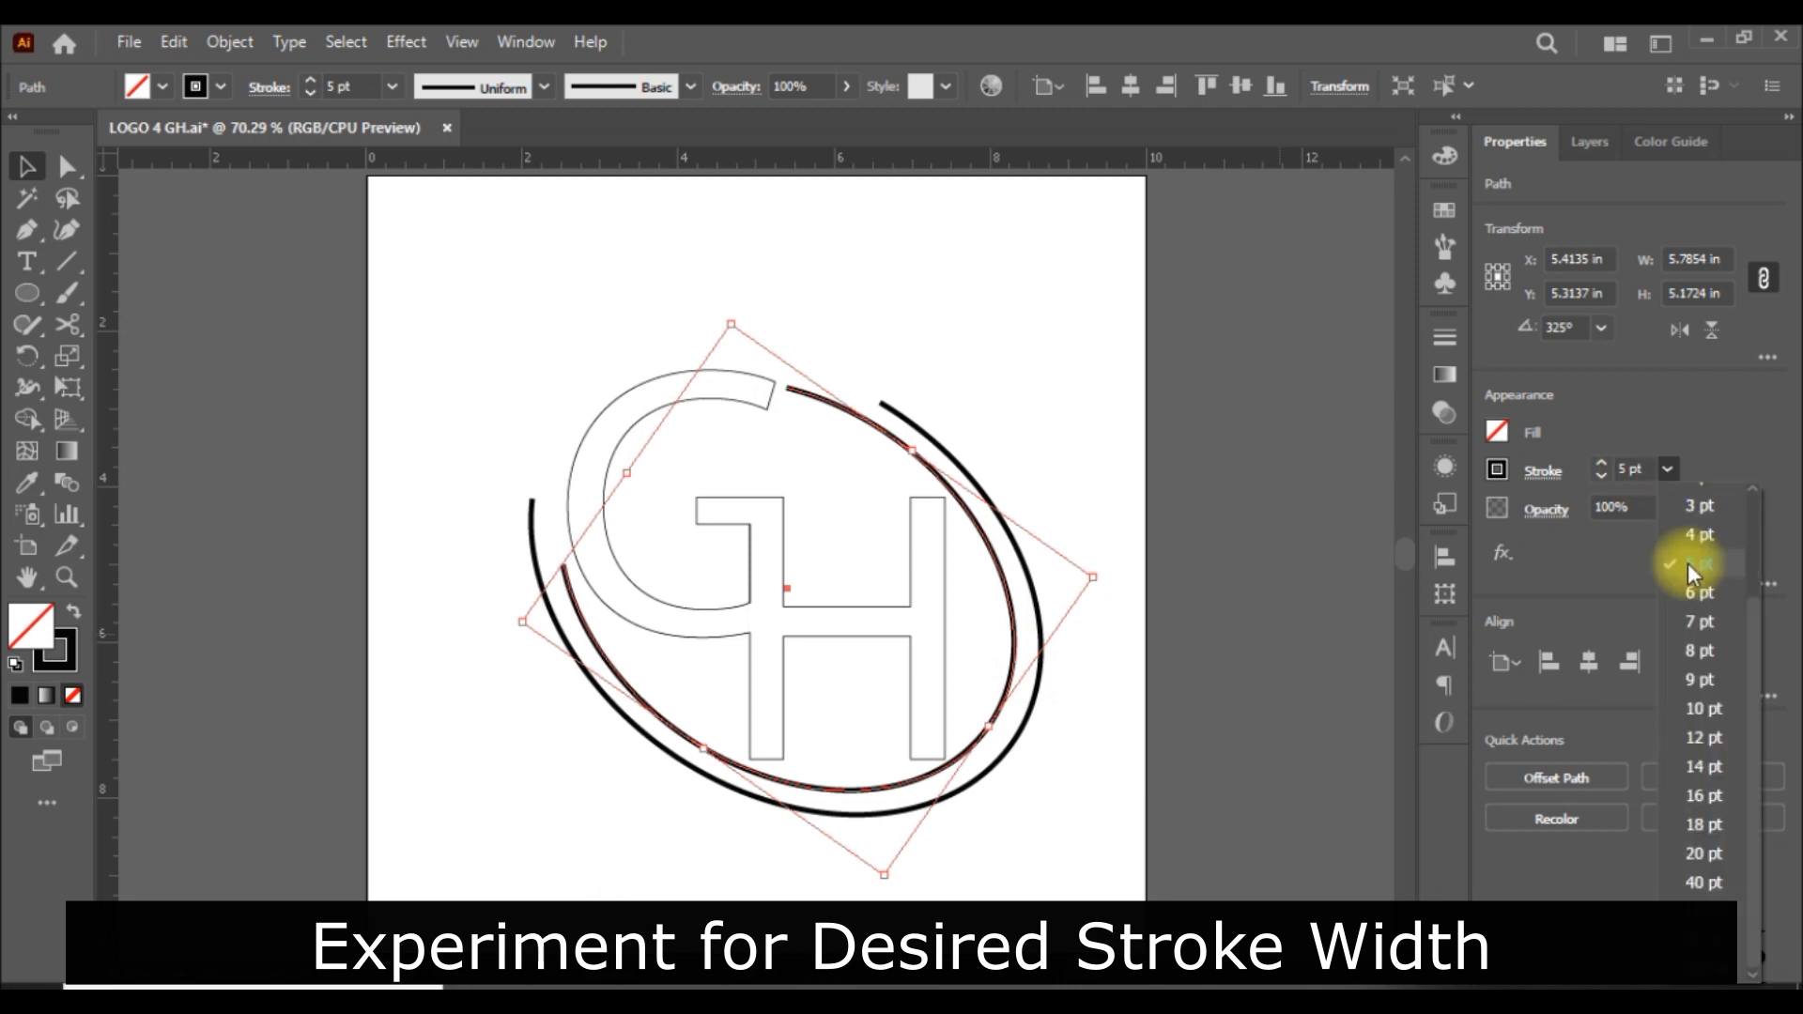
left_click(1702, 709)
left_click(1293, 695)
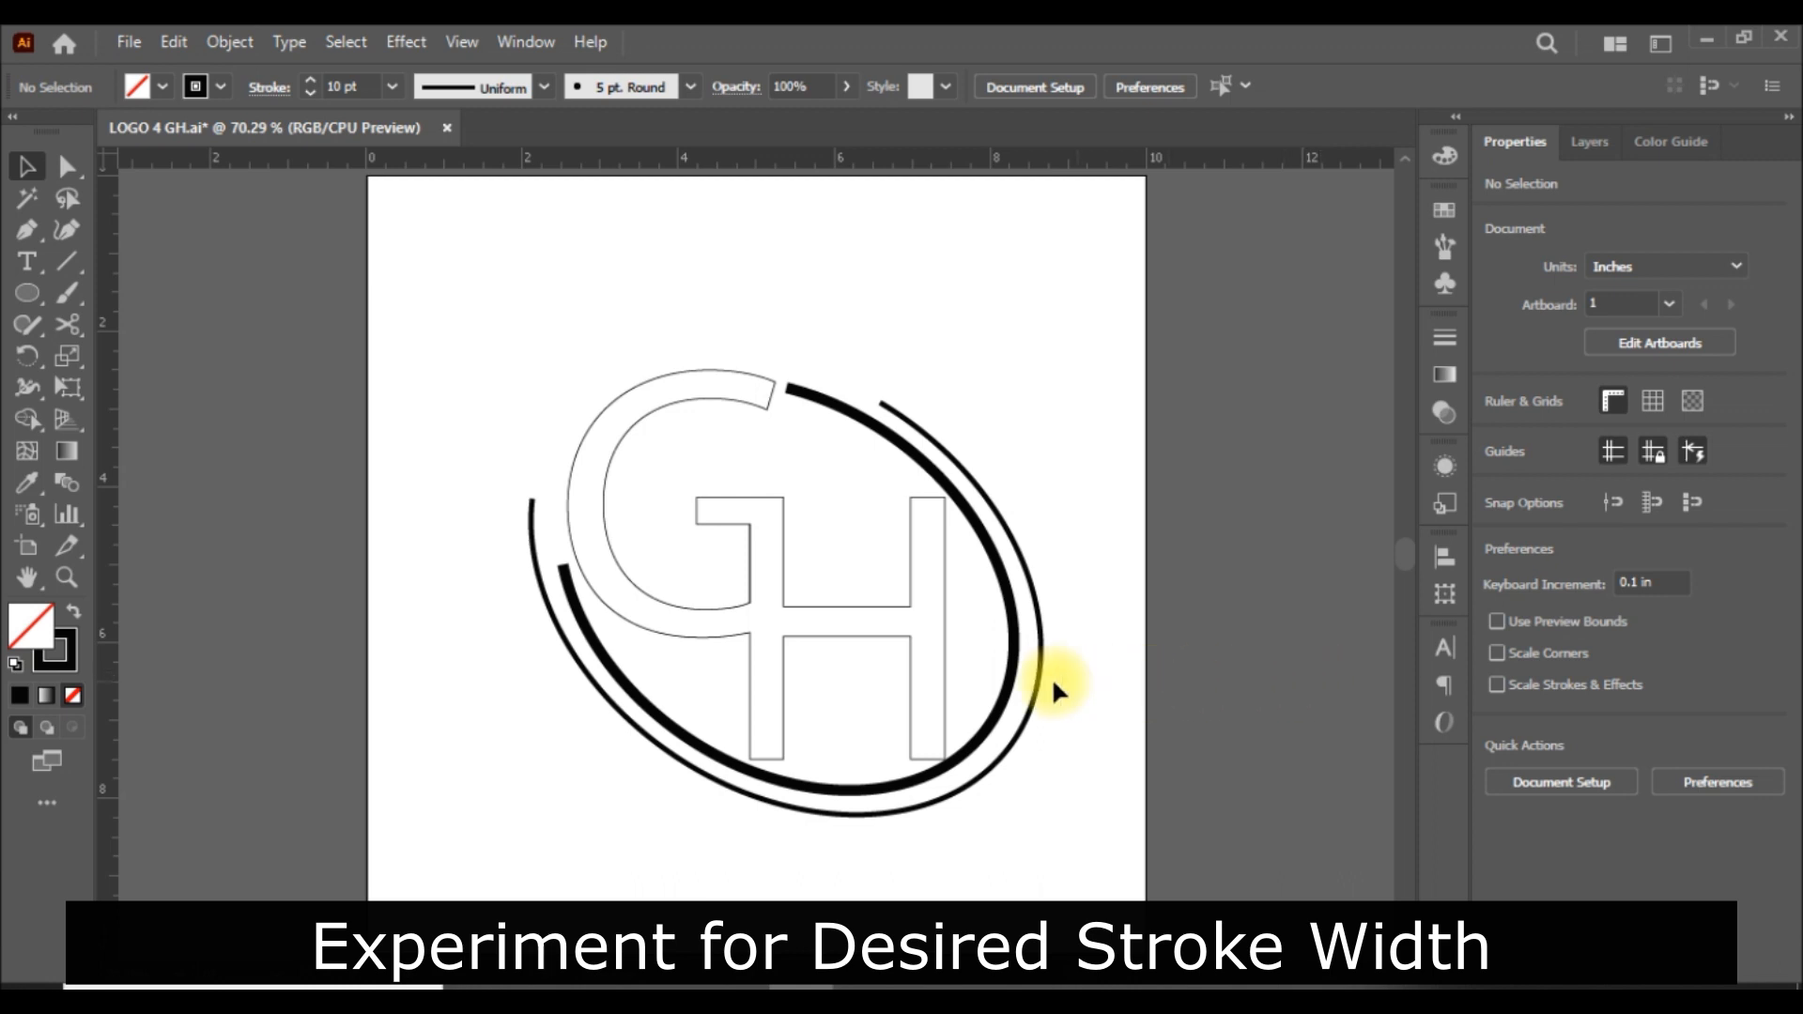
Set the inner arc's stroke weight to 20 pt.
left_click(1009, 663)
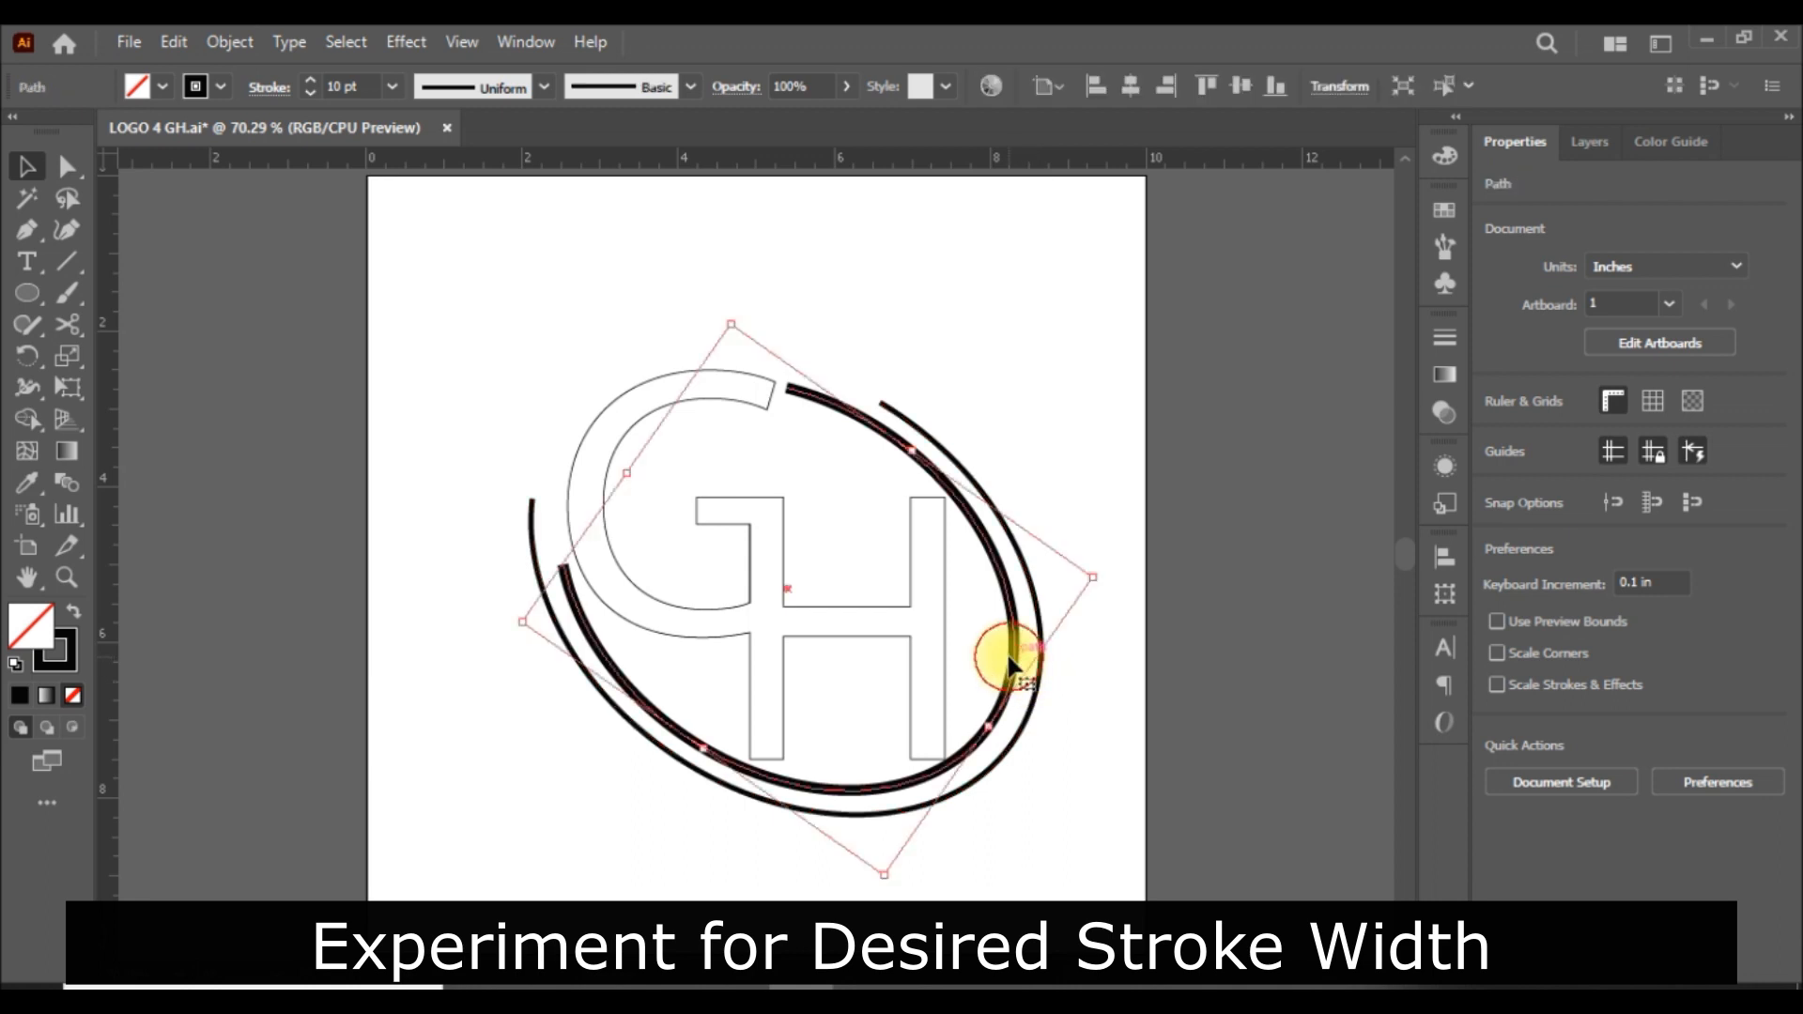
left_click(1667, 468)
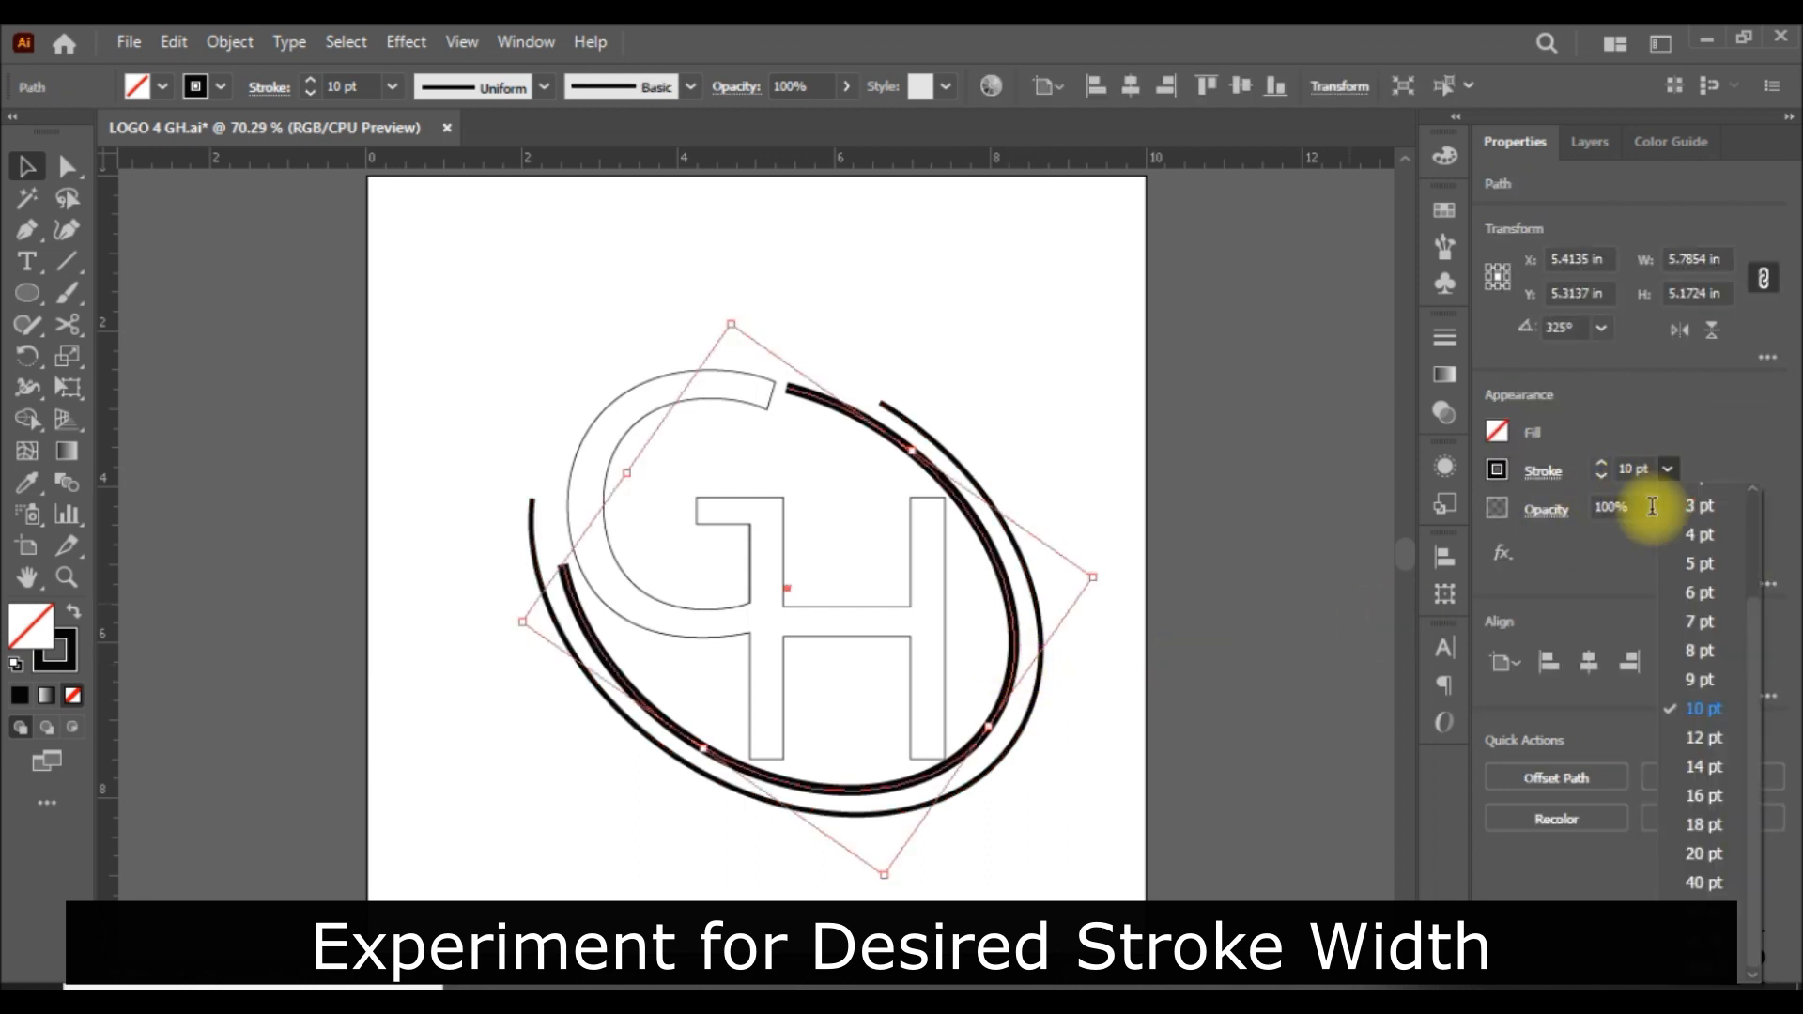
left_click(1720, 855)
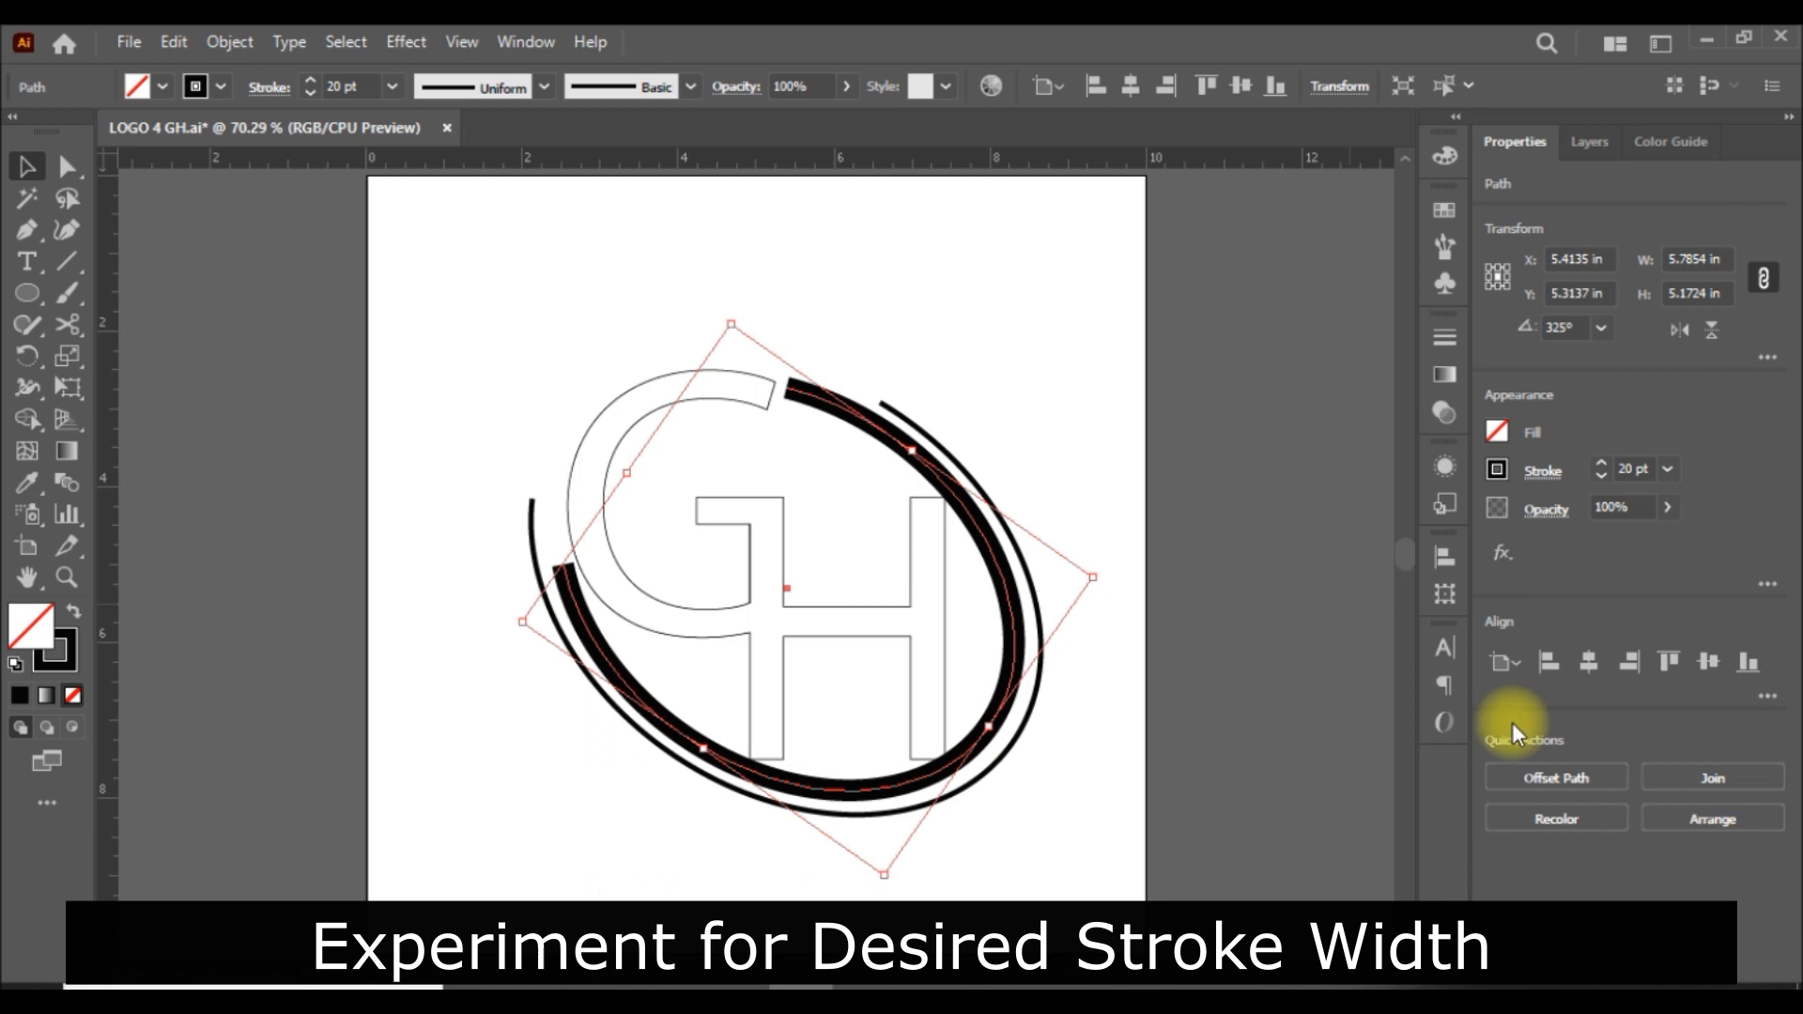
left_click(1308, 601)
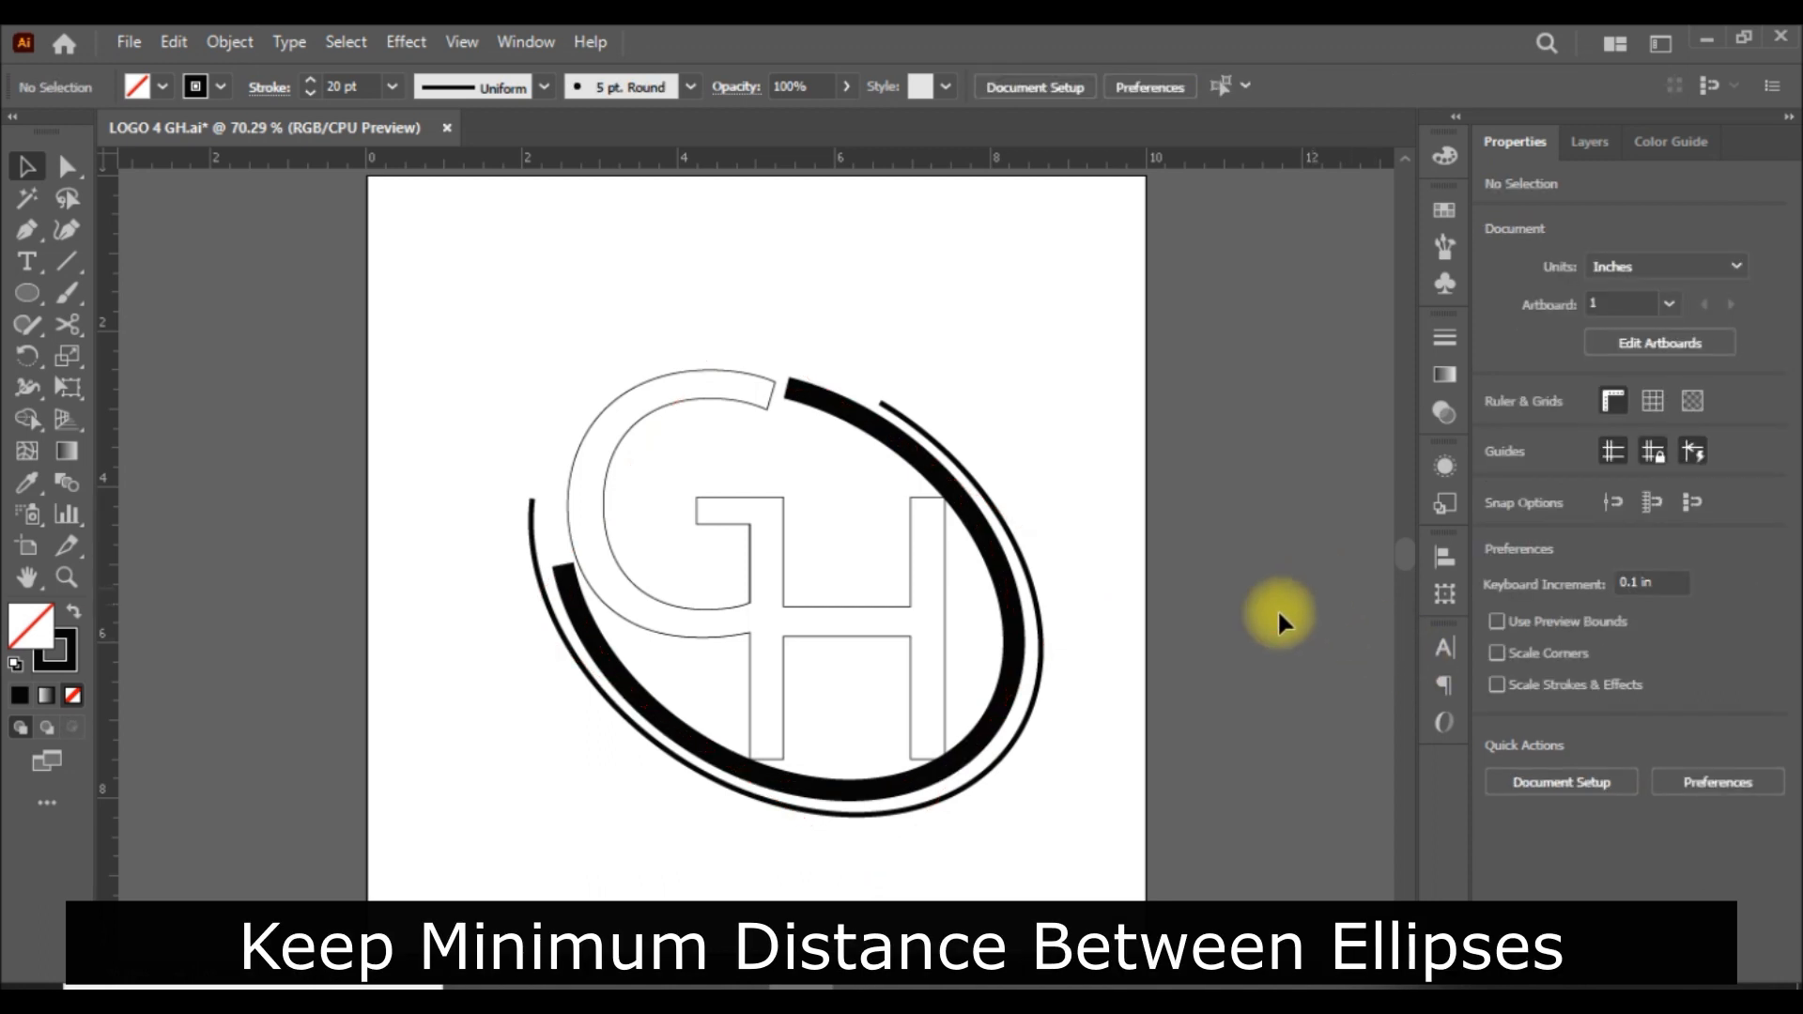
Shrink the outer arc to about 6.34 in wide and 5.13 in high, narrowing its gap to the inner arc.
left_click(1037, 719)
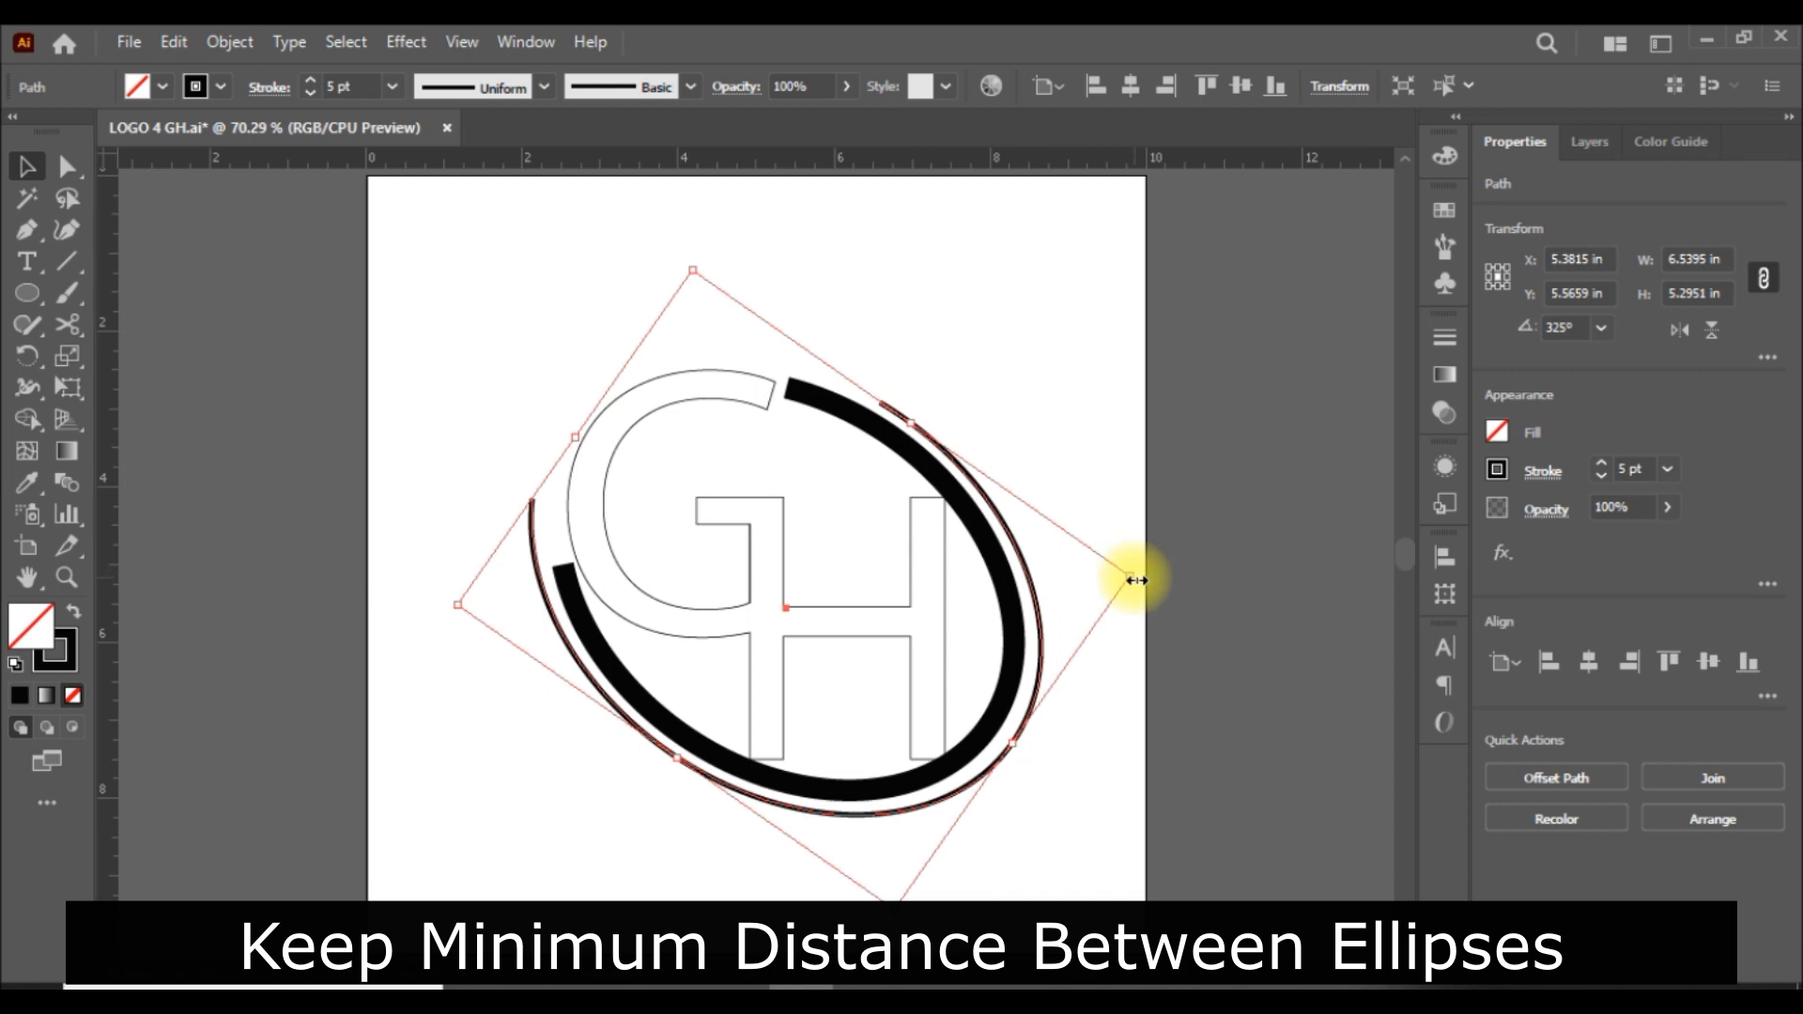
left_click_drag(1138, 578, 1123, 579)
left_click(1226, 573)
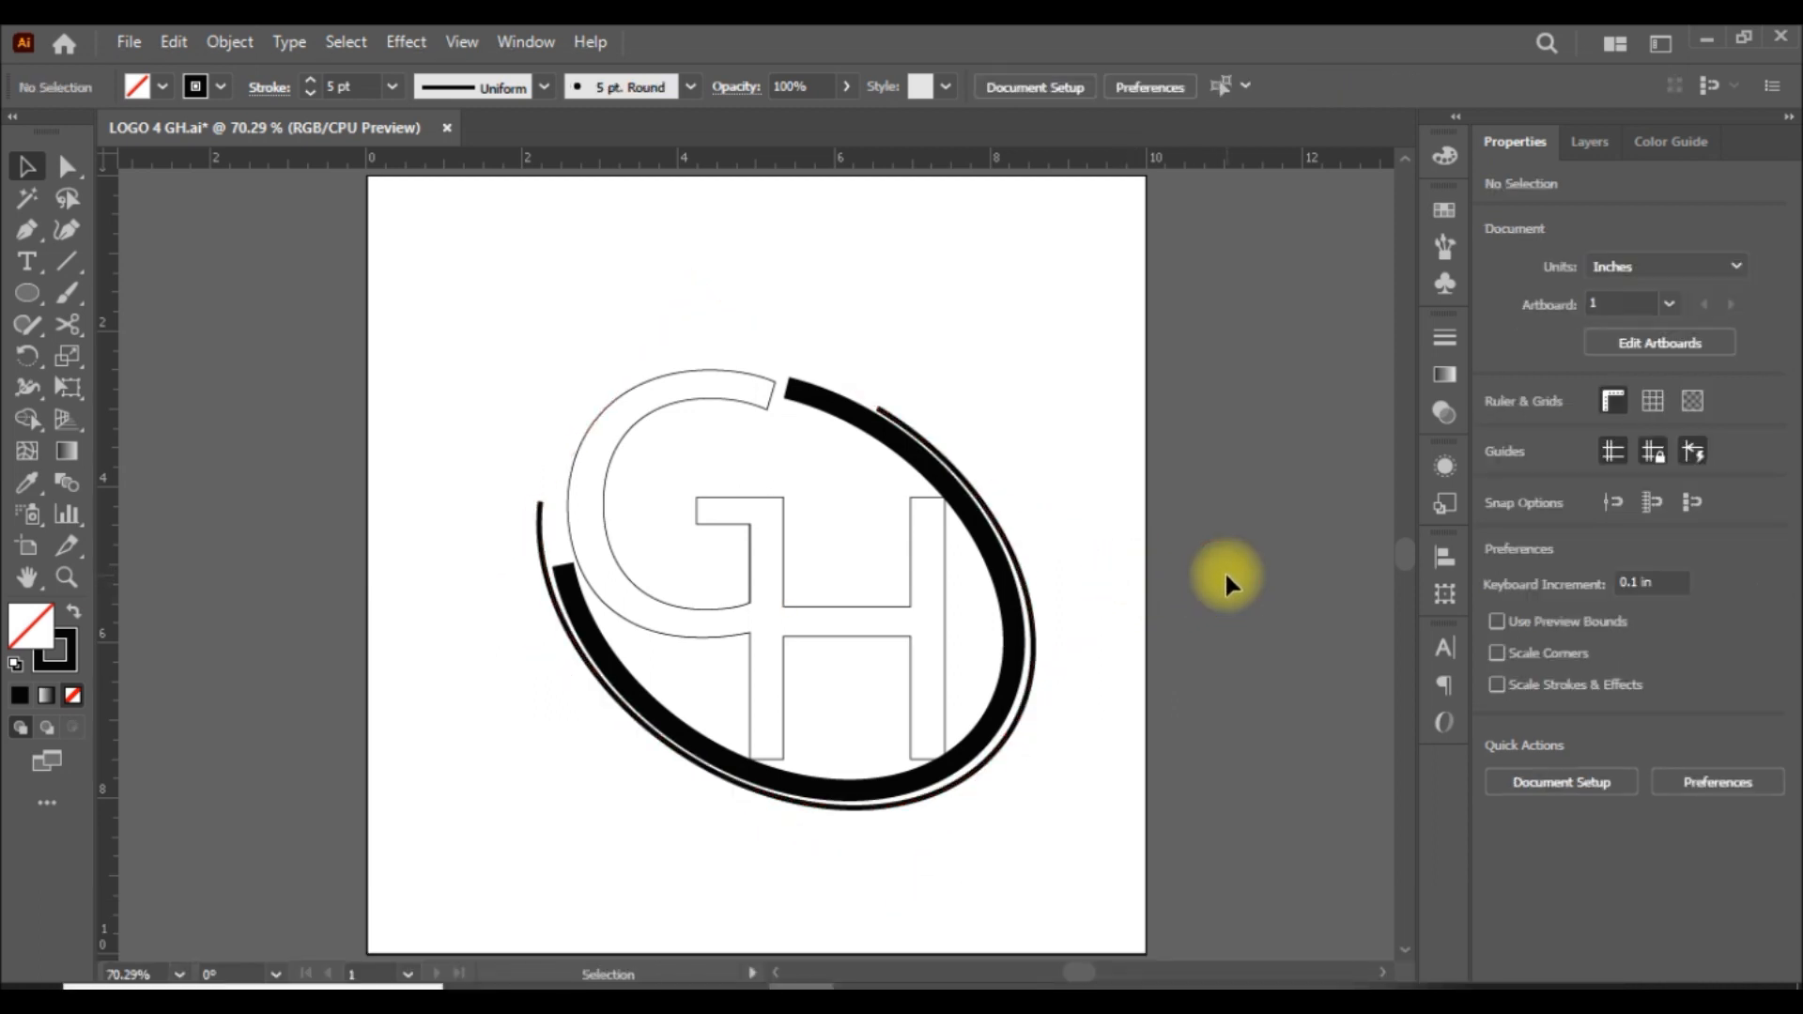
Apply Width Profile 3, with a flat middle and both ends pointed, to the inner arc's stroke.
left_click(847, 407)
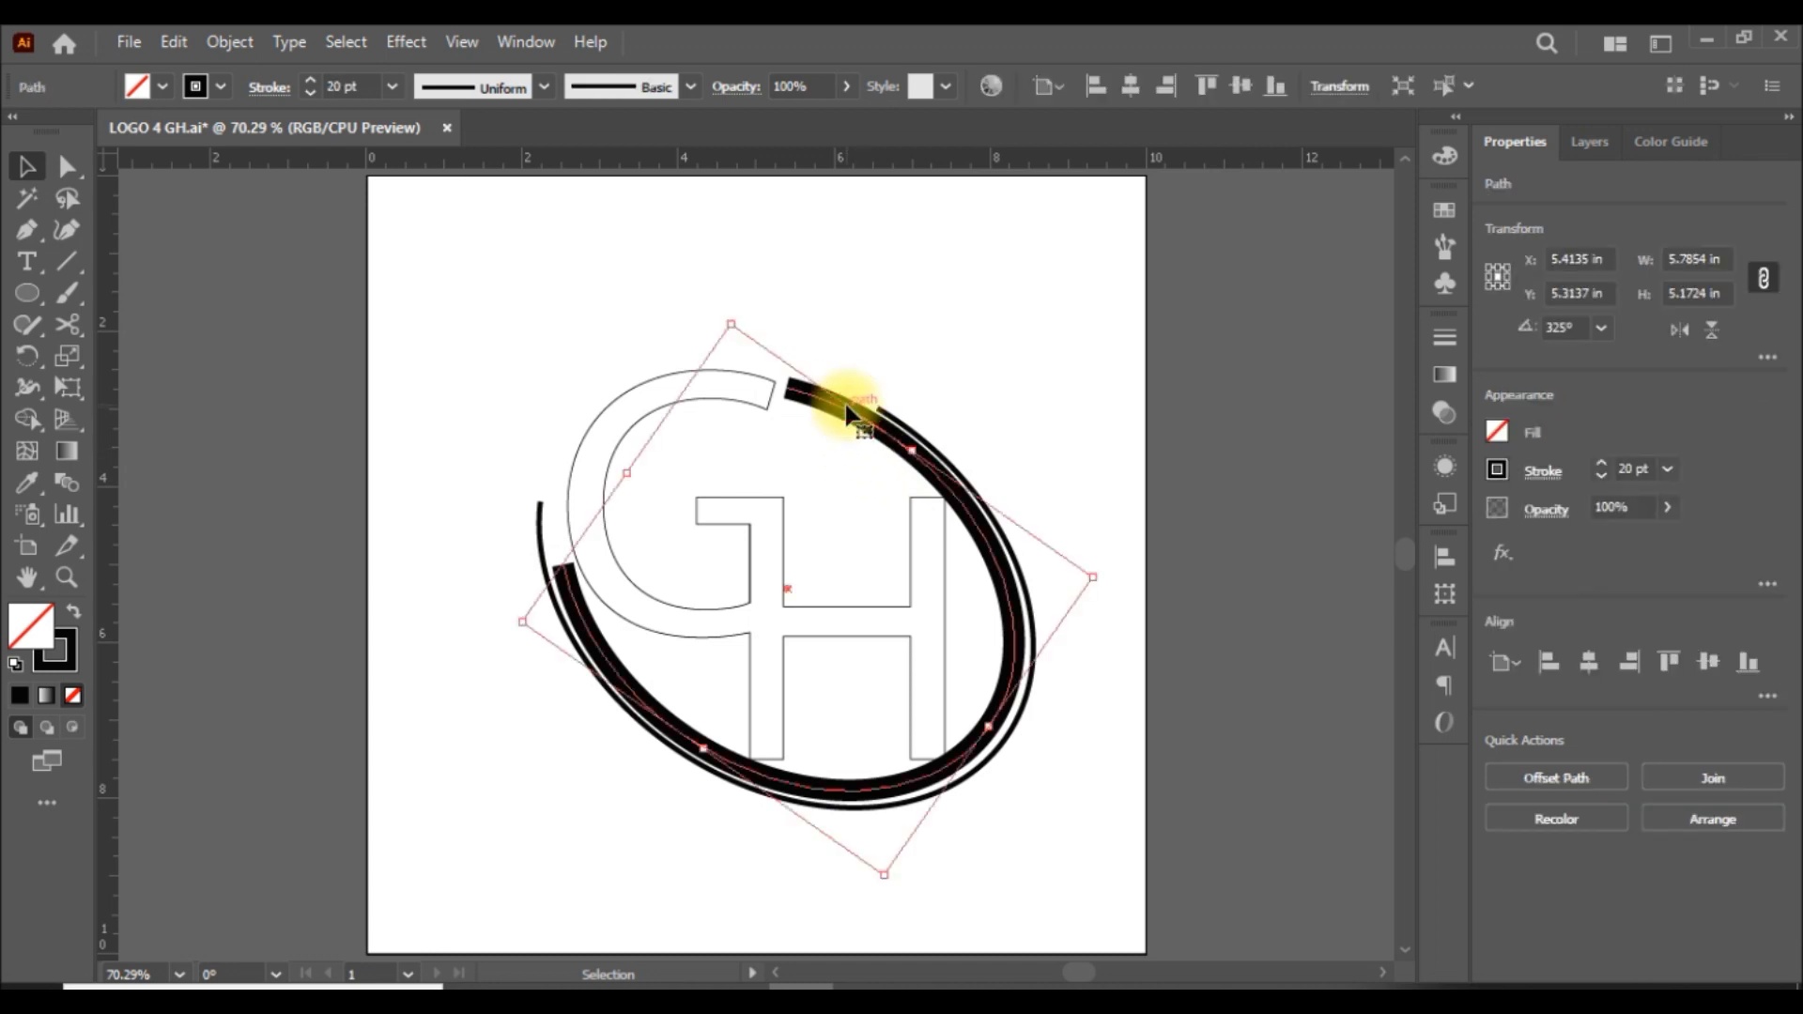
left_click(541, 87)
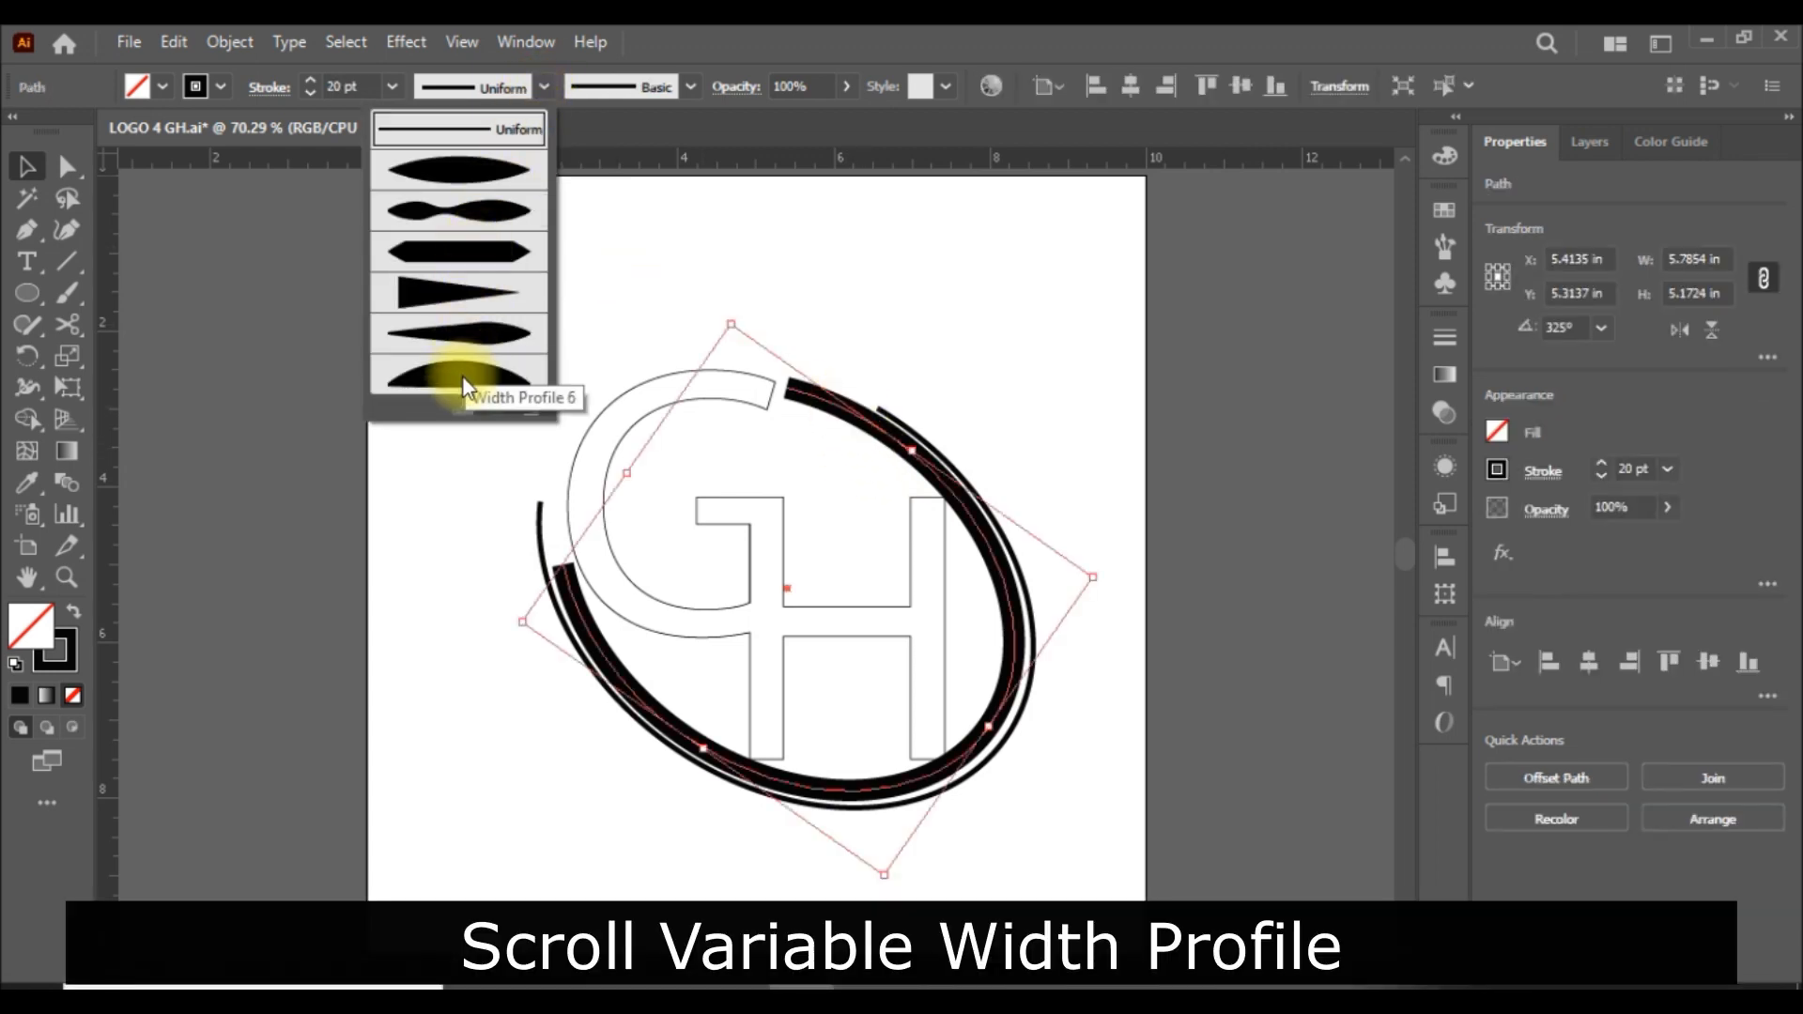
left_click(483, 248)
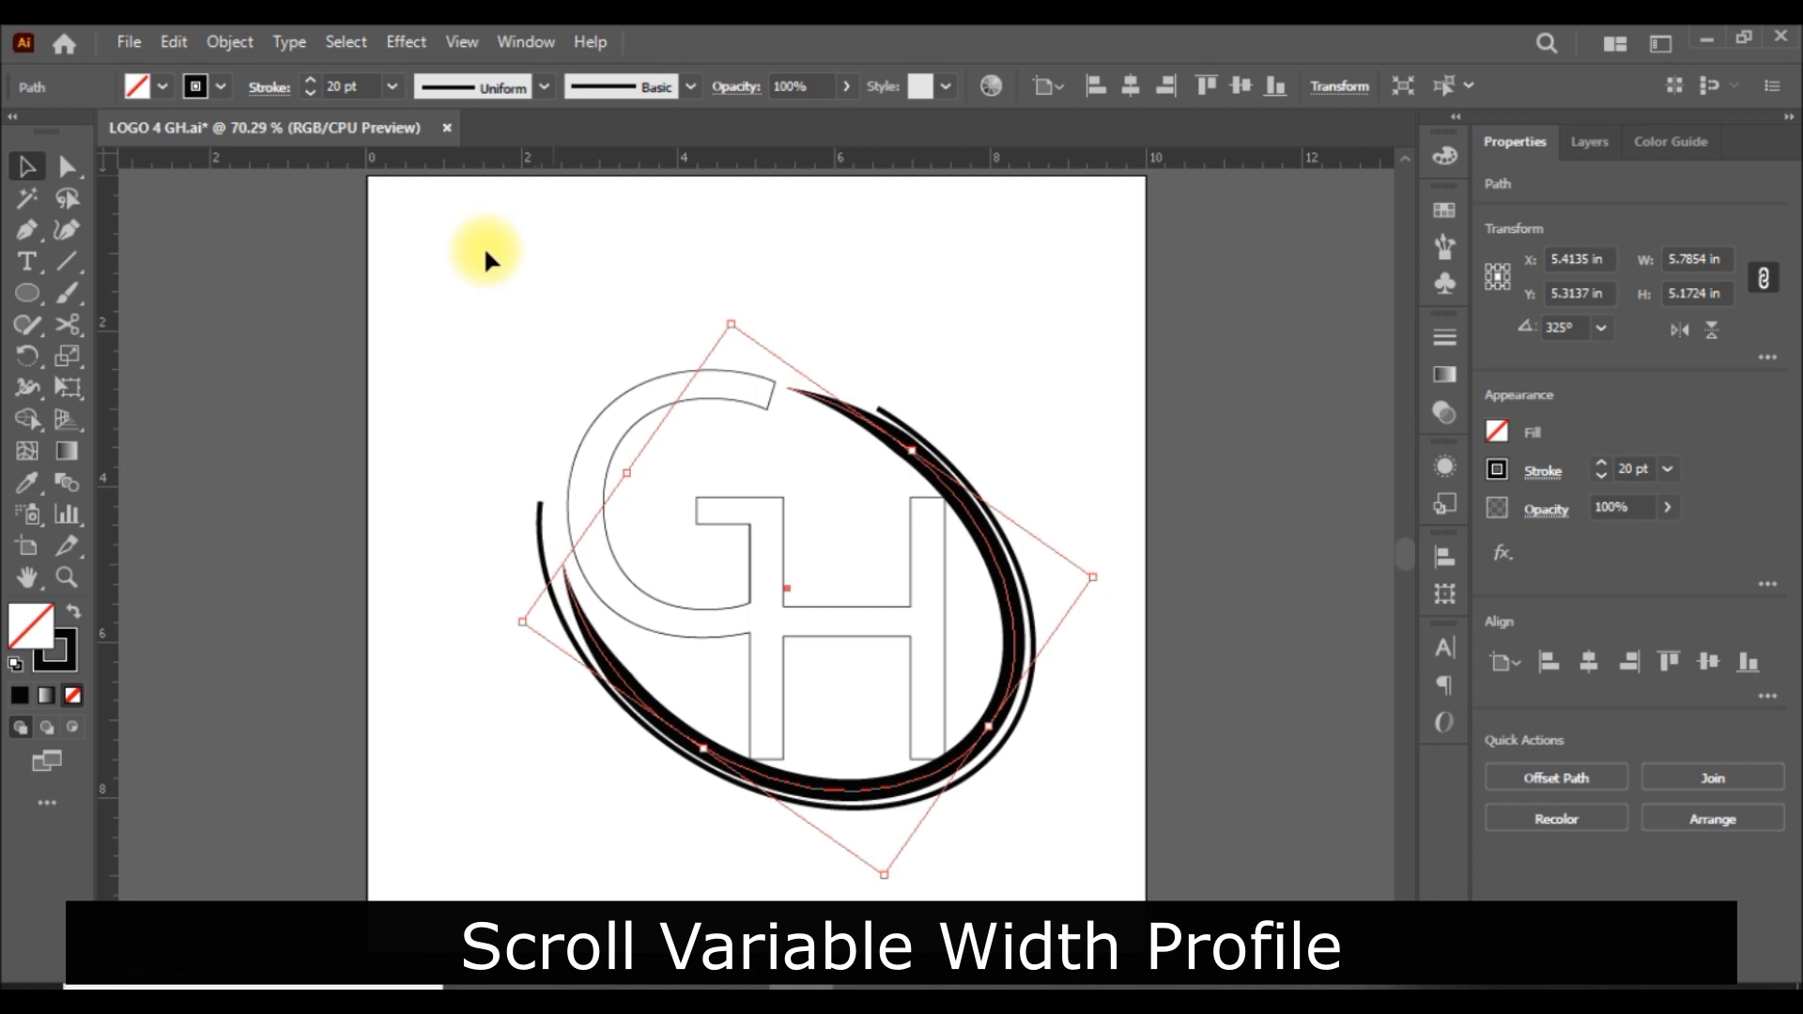
left_click(1314, 466)
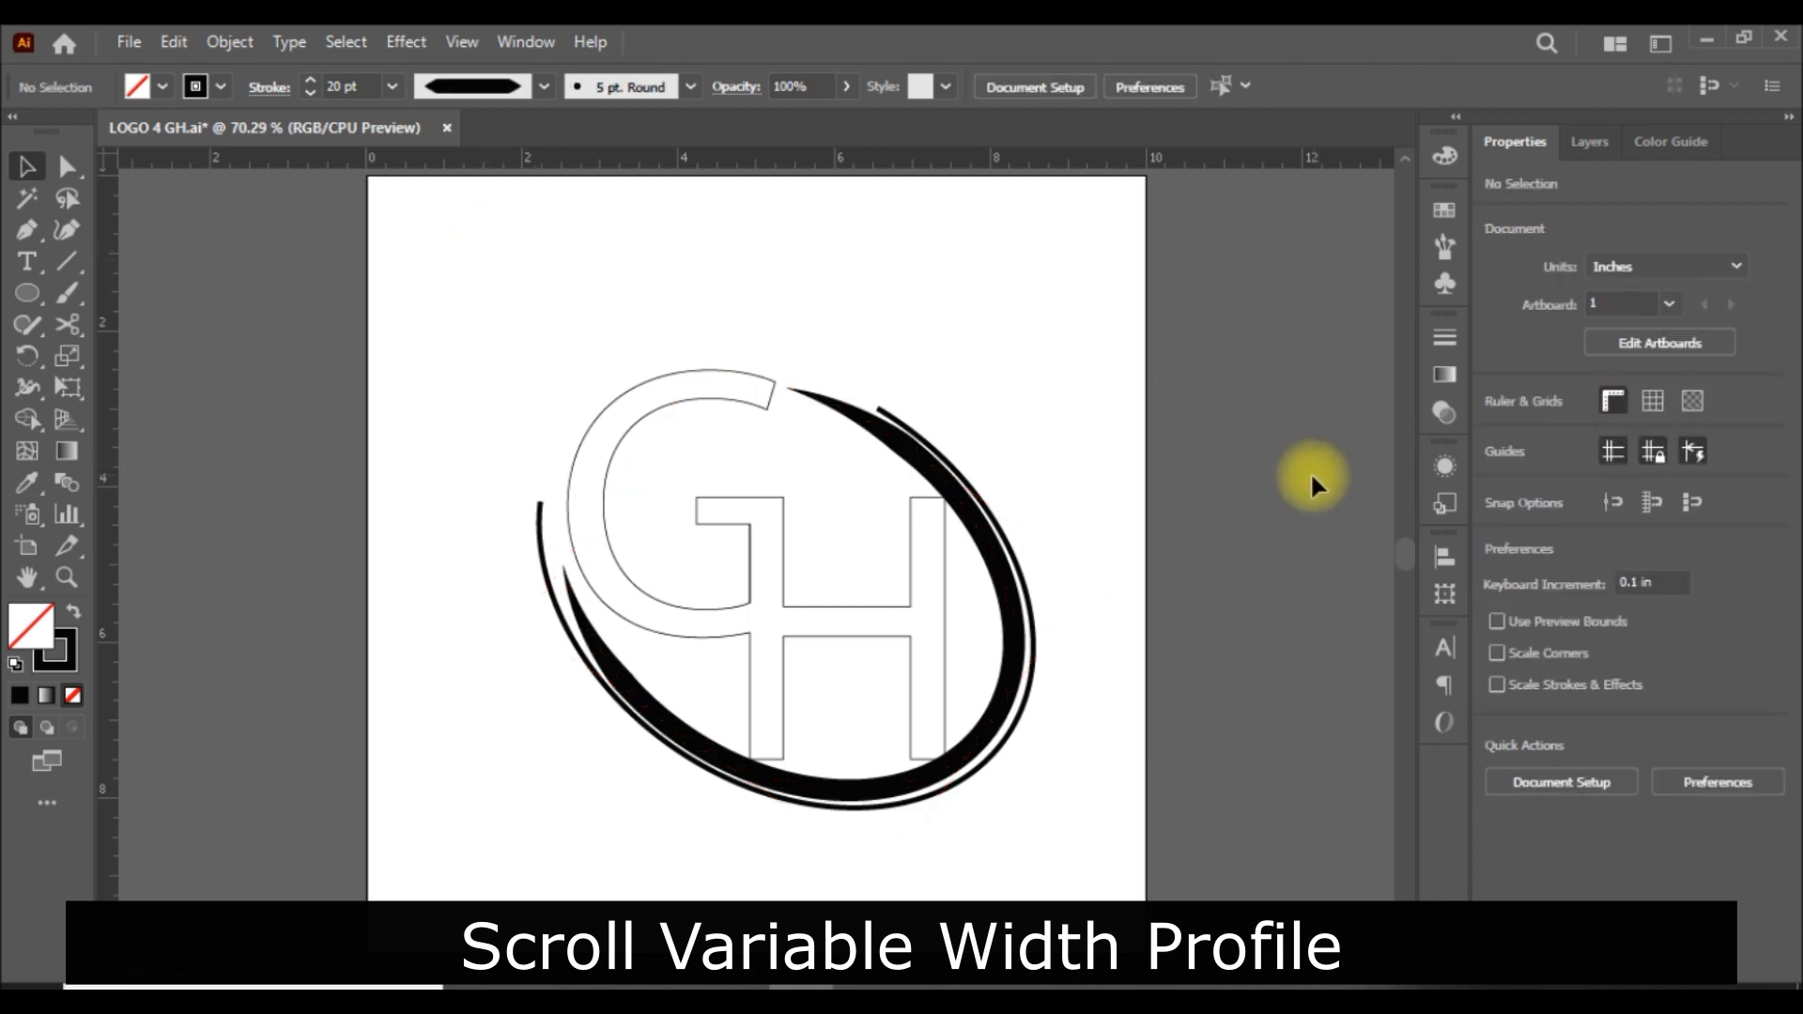
Change the inner arc's stroke colour to medium blue.
left_click(1000, 688)
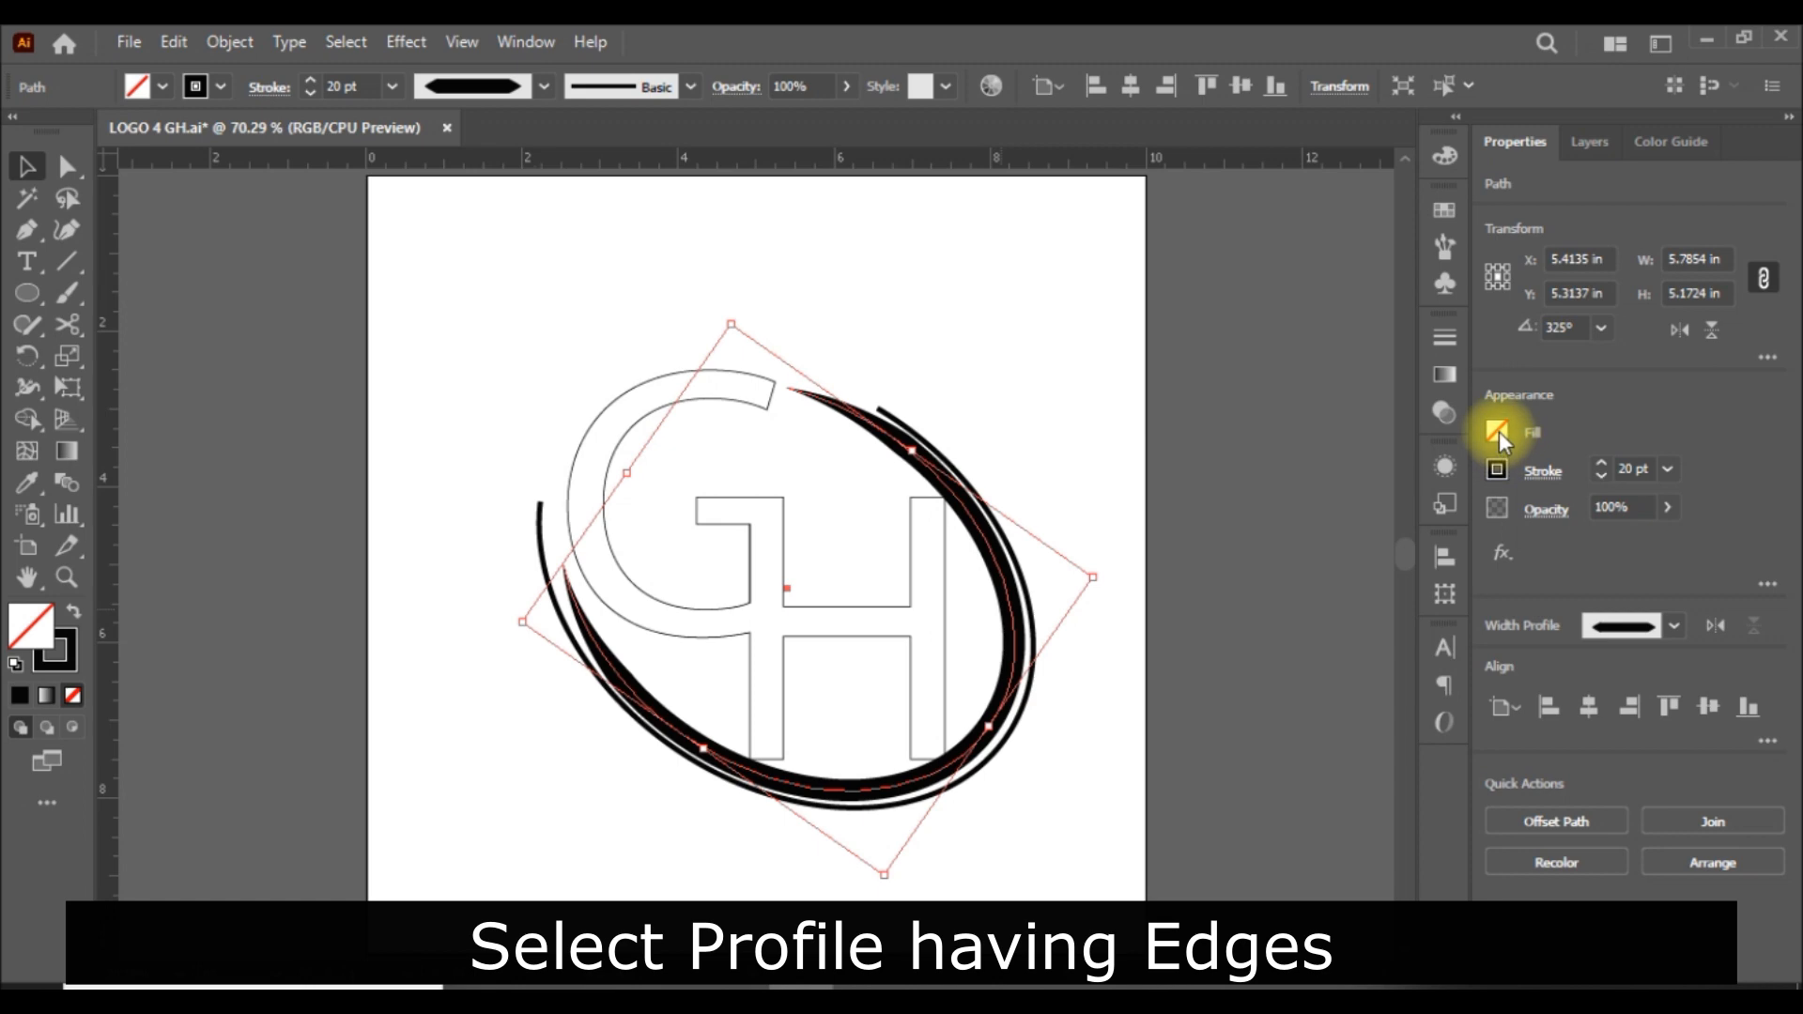
left_click(1496, 471)
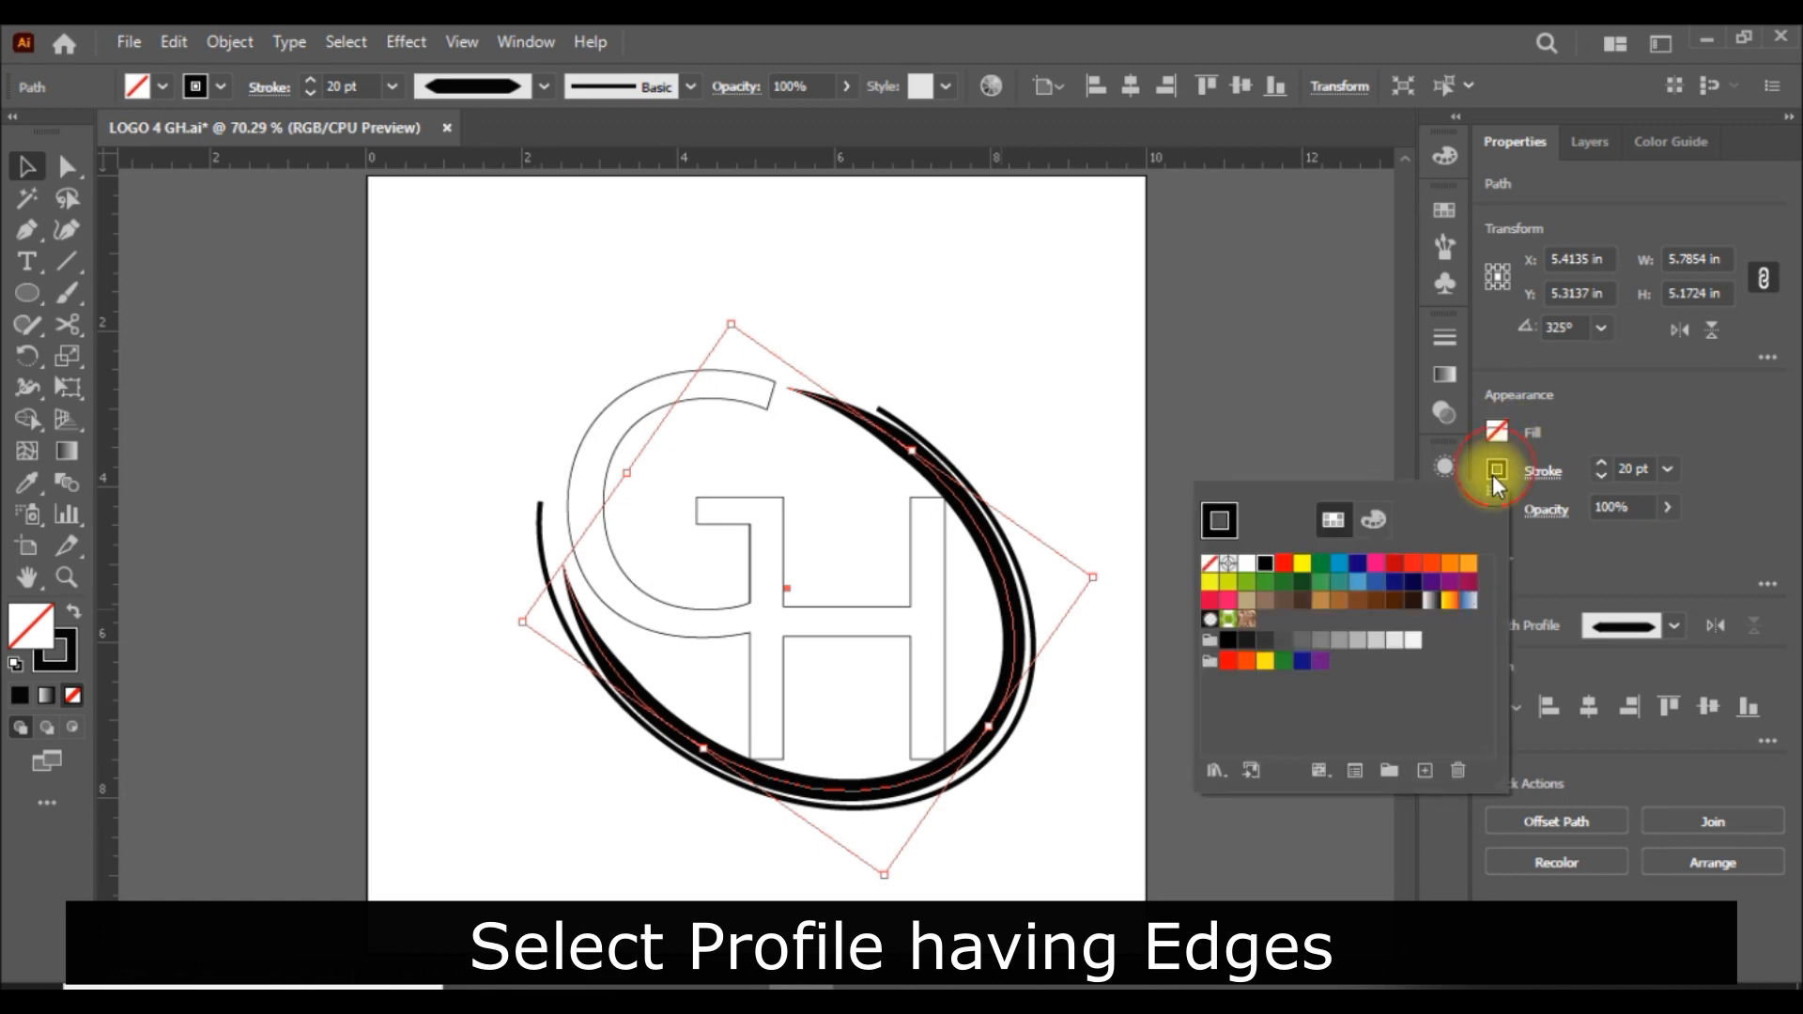
left_click(1341, 568)
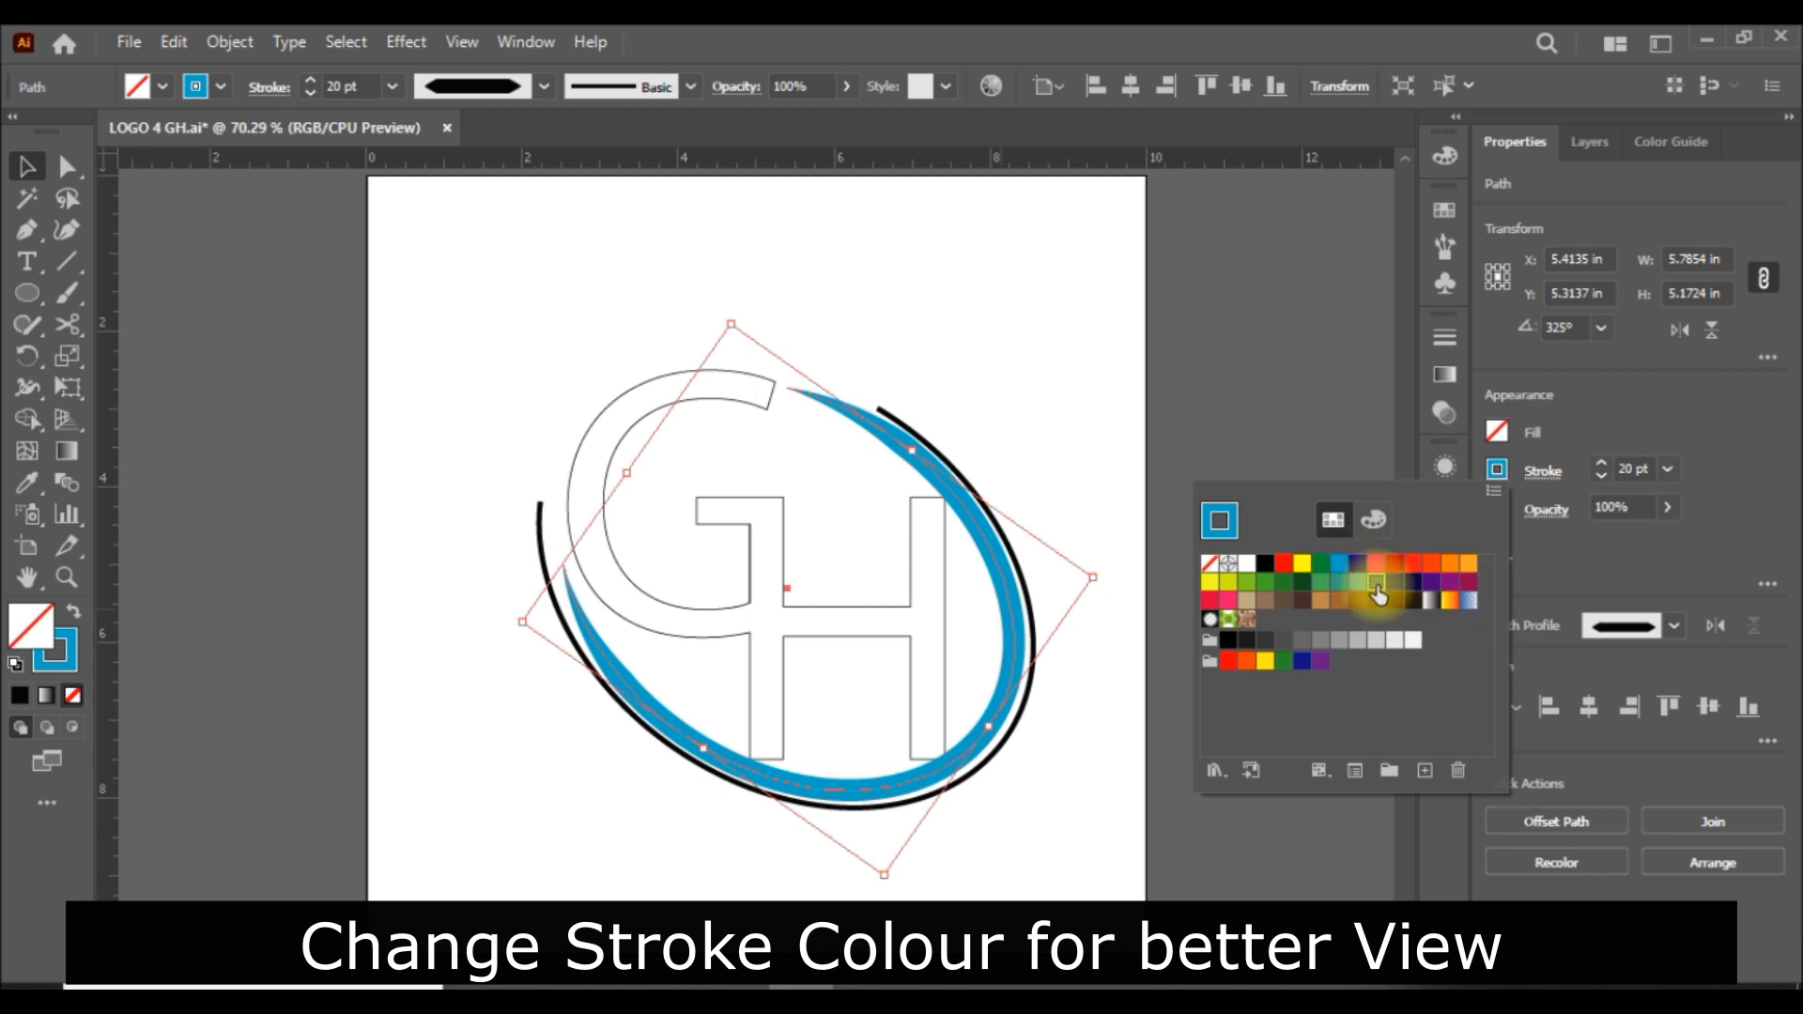
left_click(1376, 587)
left_click(1322, 526)
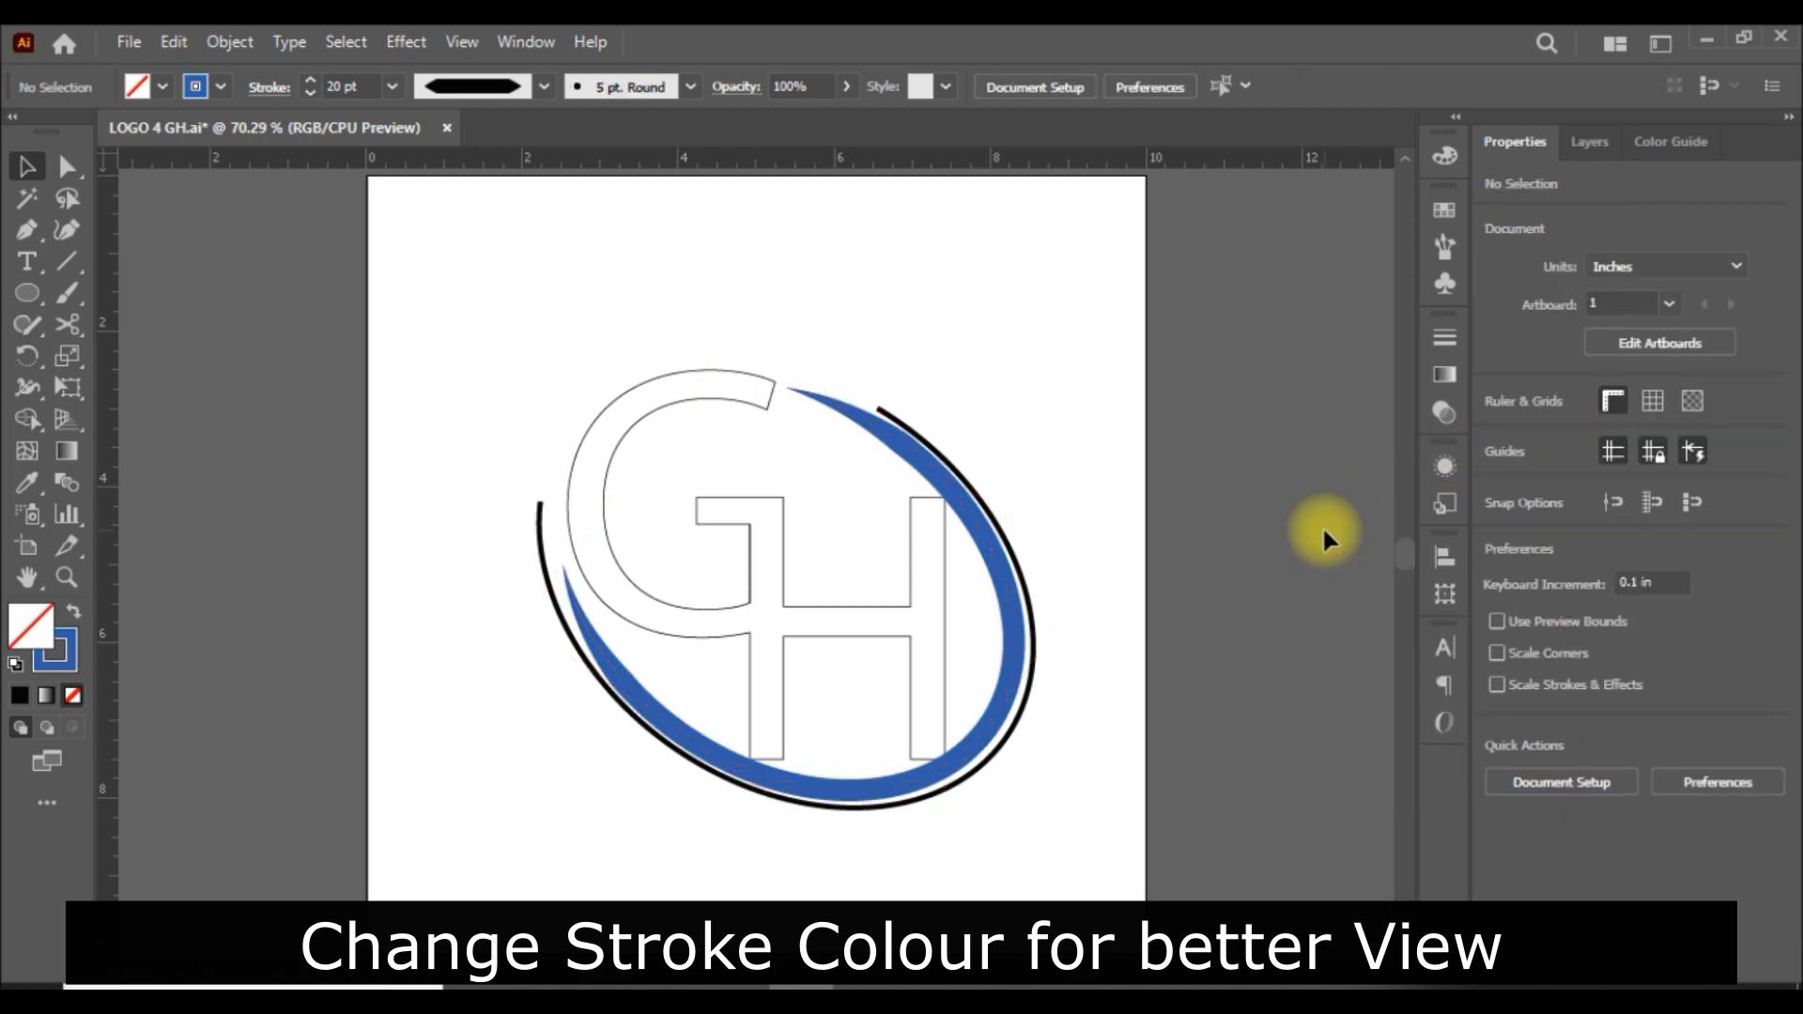
Change the outer arc's stroke colour to light orange.
left_click(1035, 645)
left_click(1503, 434)
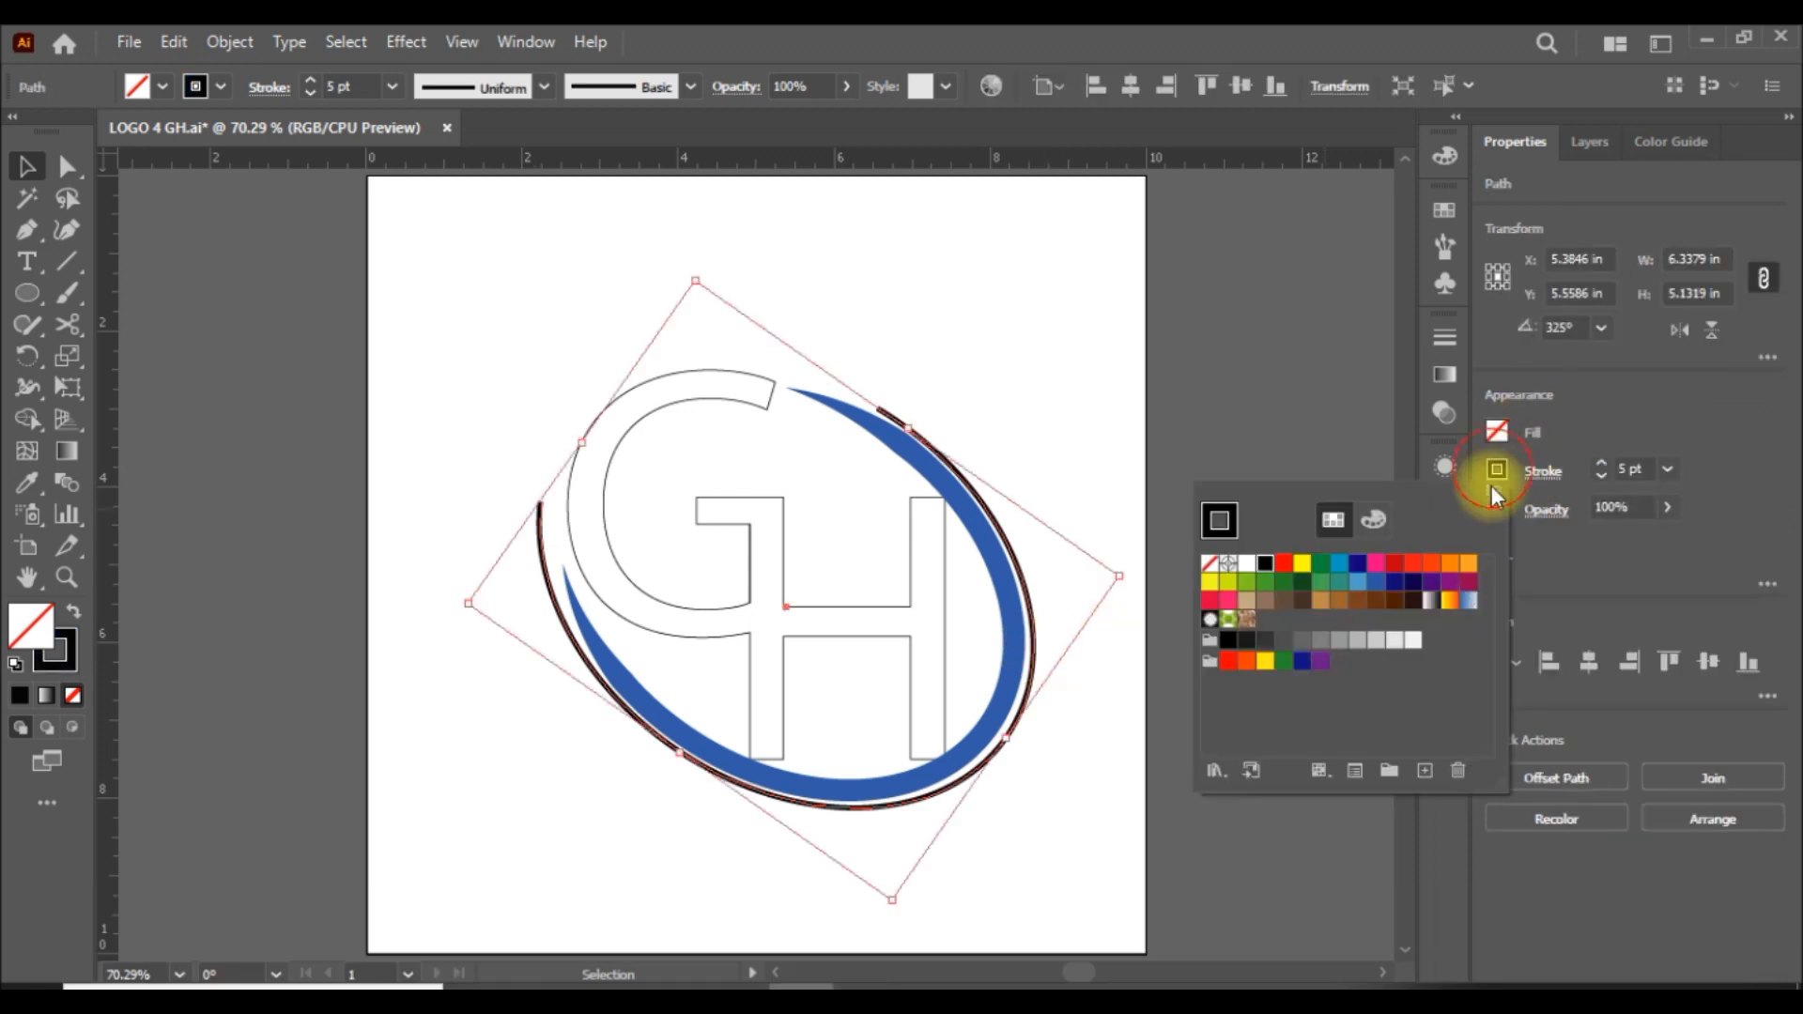
left_click(1472, 575)
left_click(1632, 419)
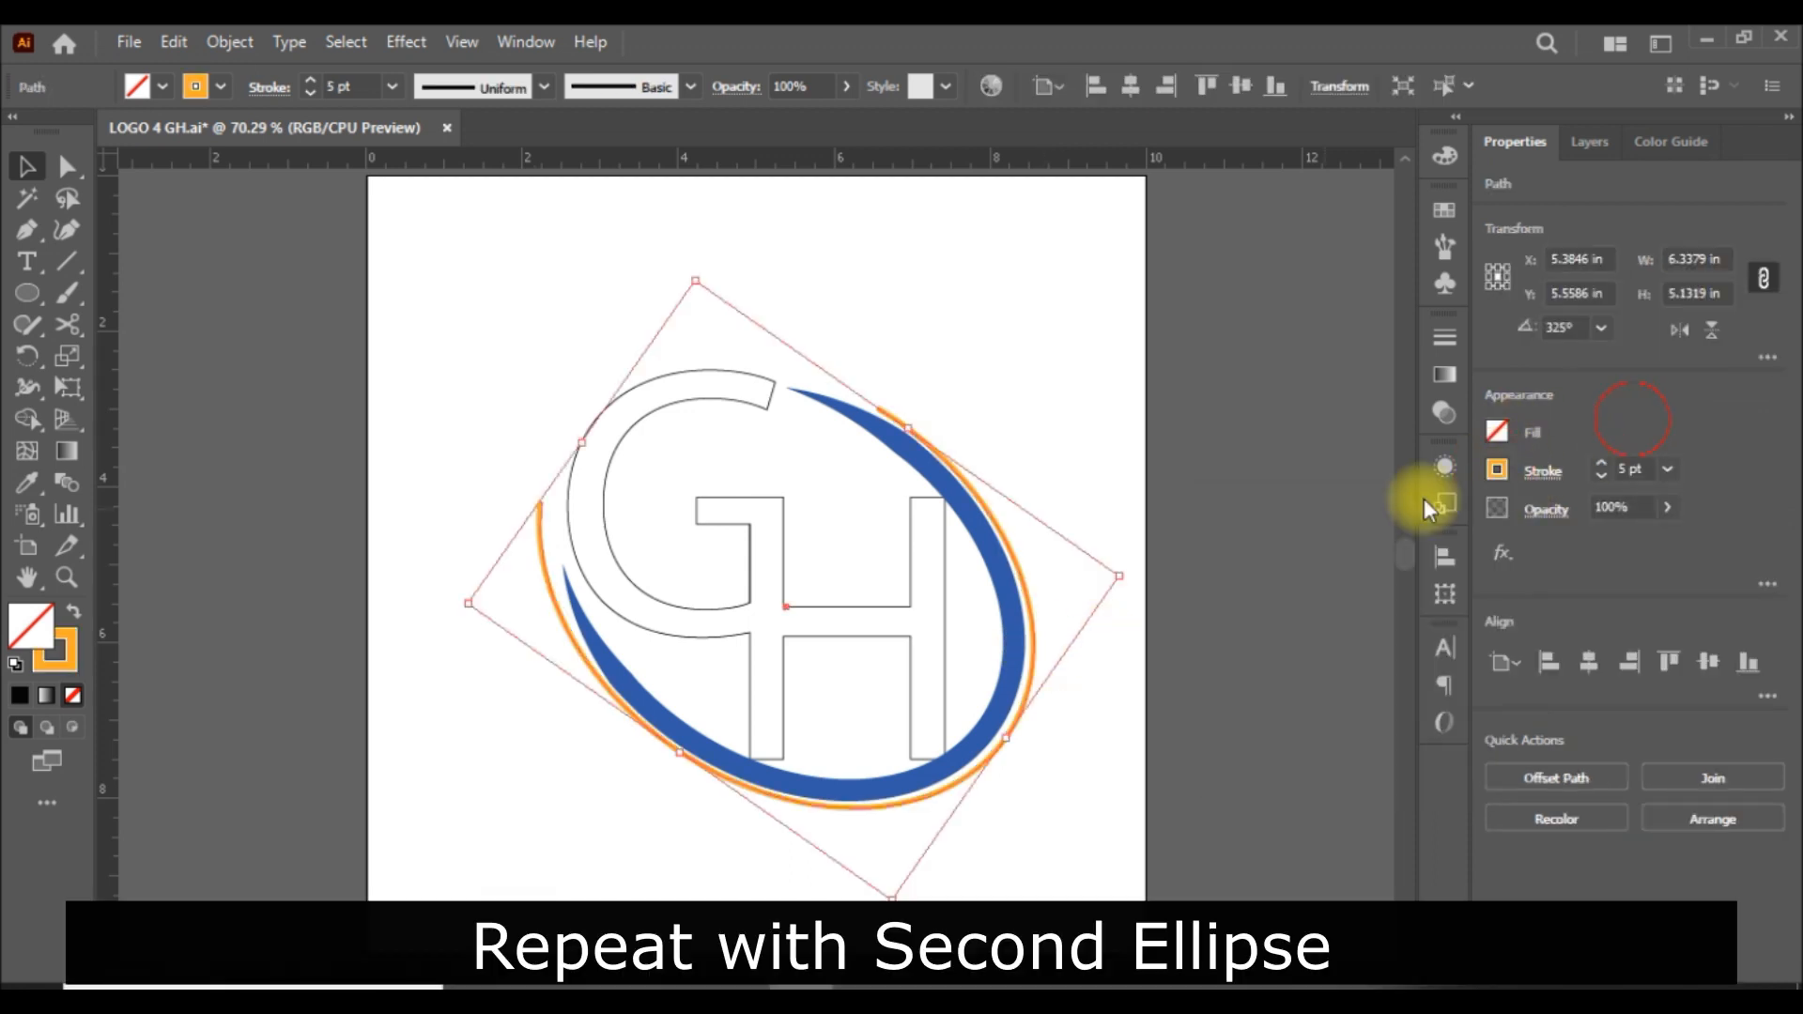
left_click(1353, 504)
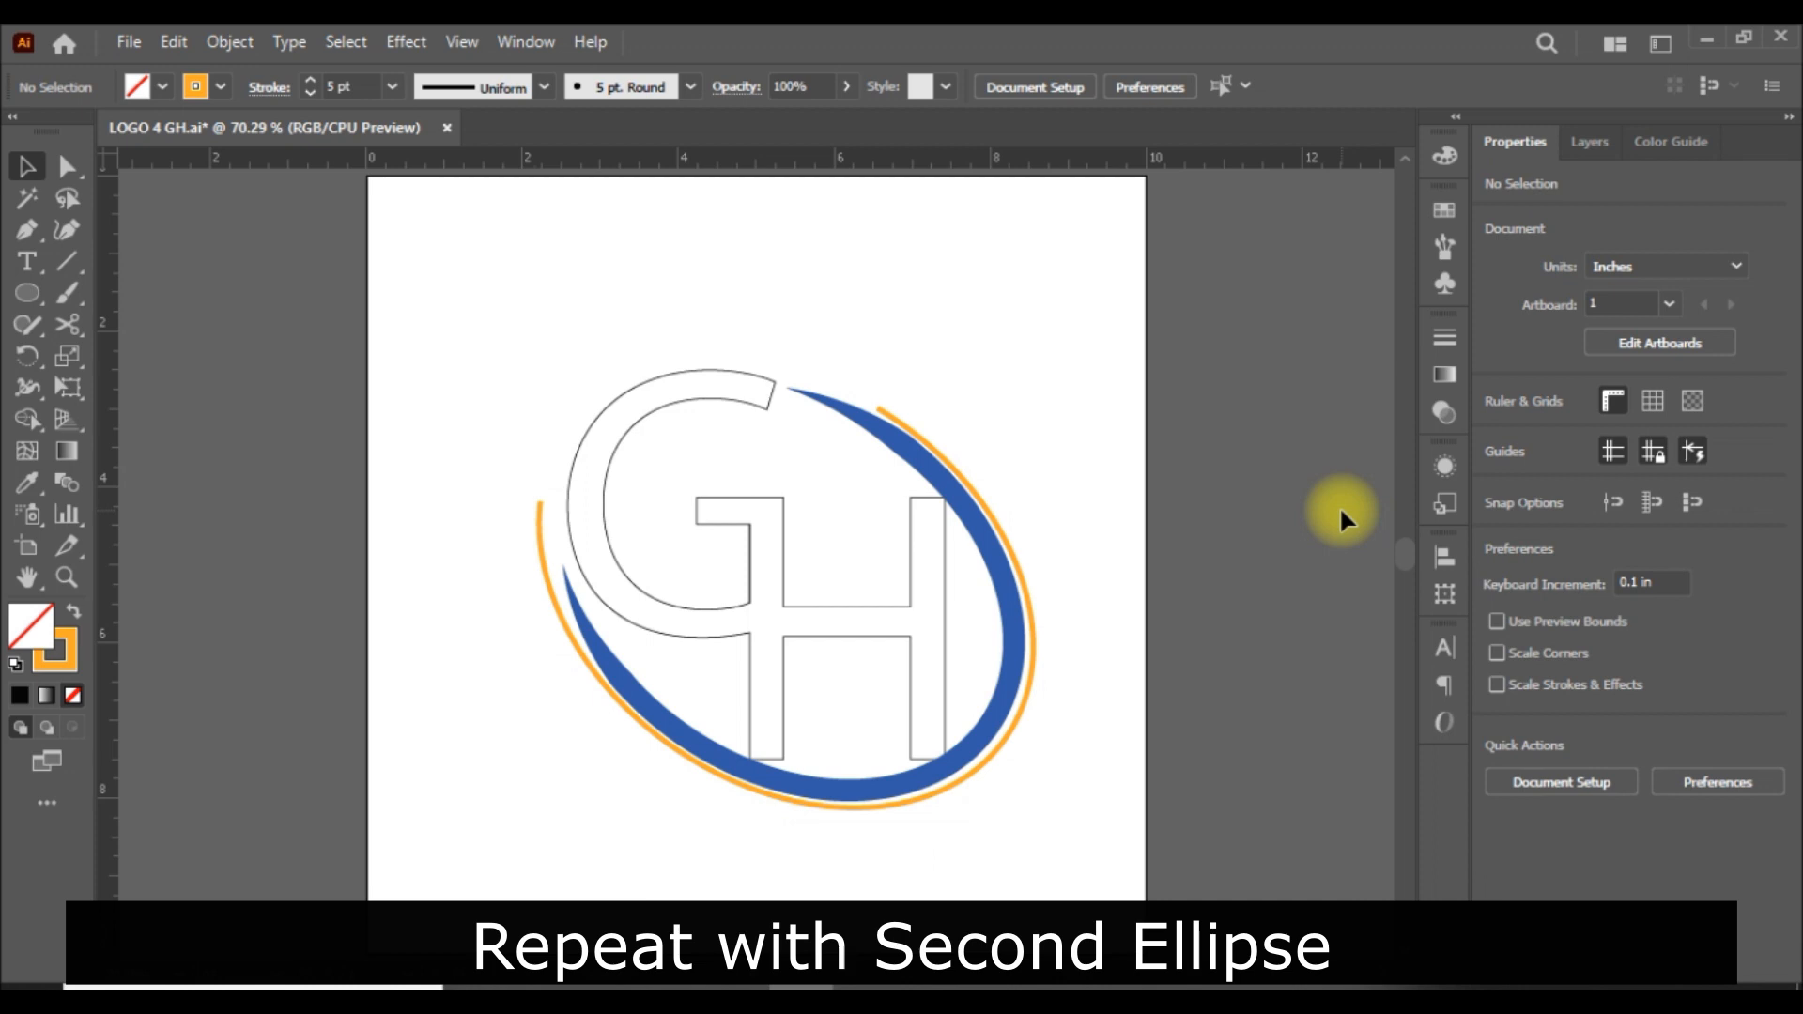
Apply Width Profile 4, the wedge tapering to one end, to the orange outer arc.
left_click(1018, 556)
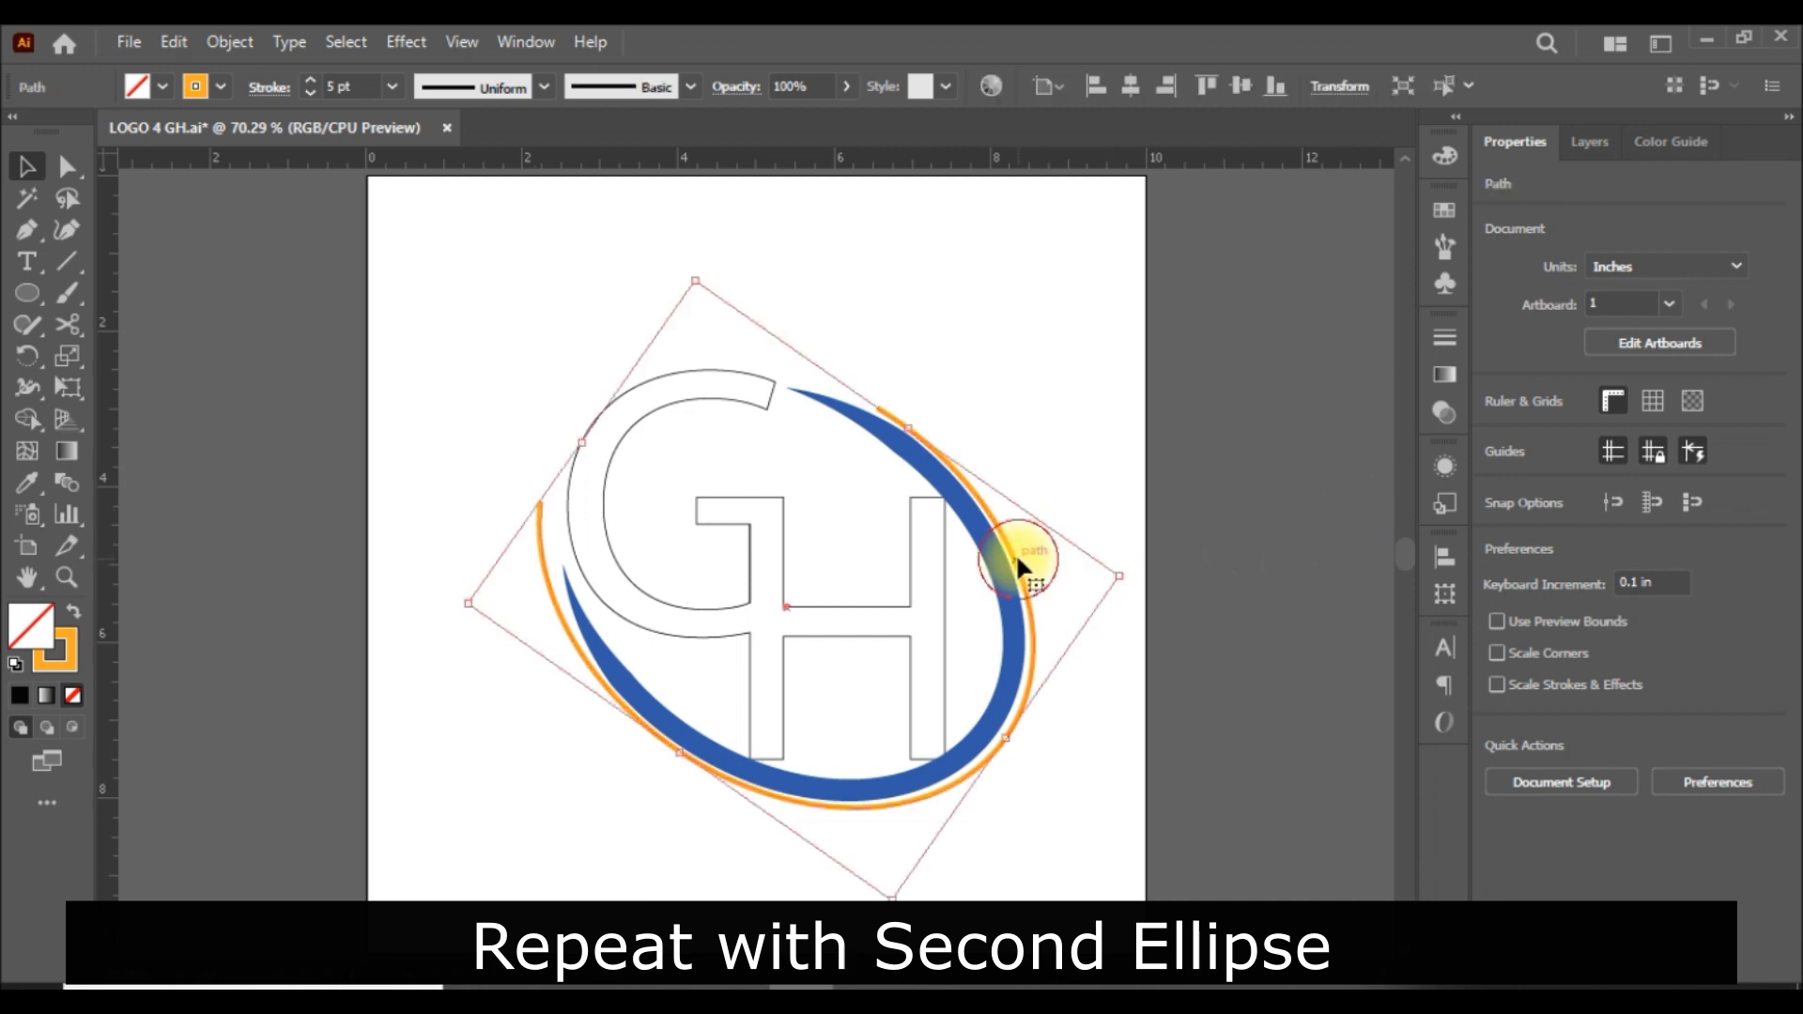
left_click(544, 87)
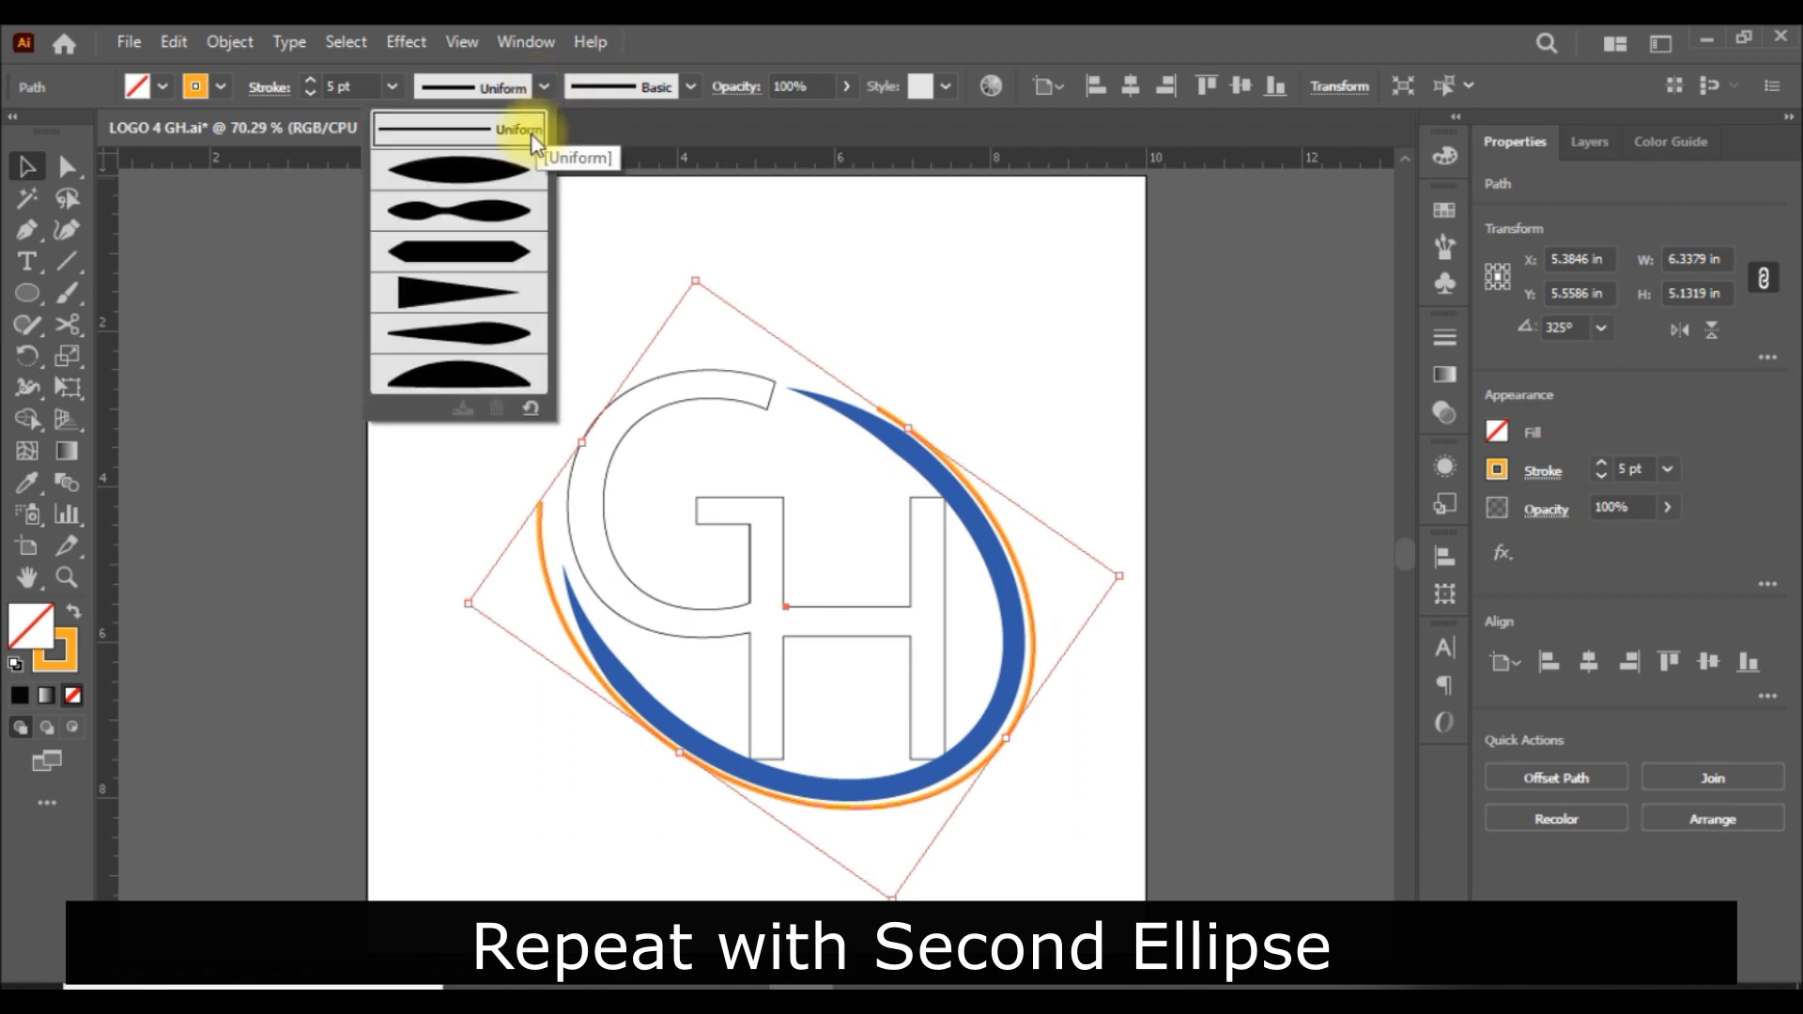
left_click(490, 285)
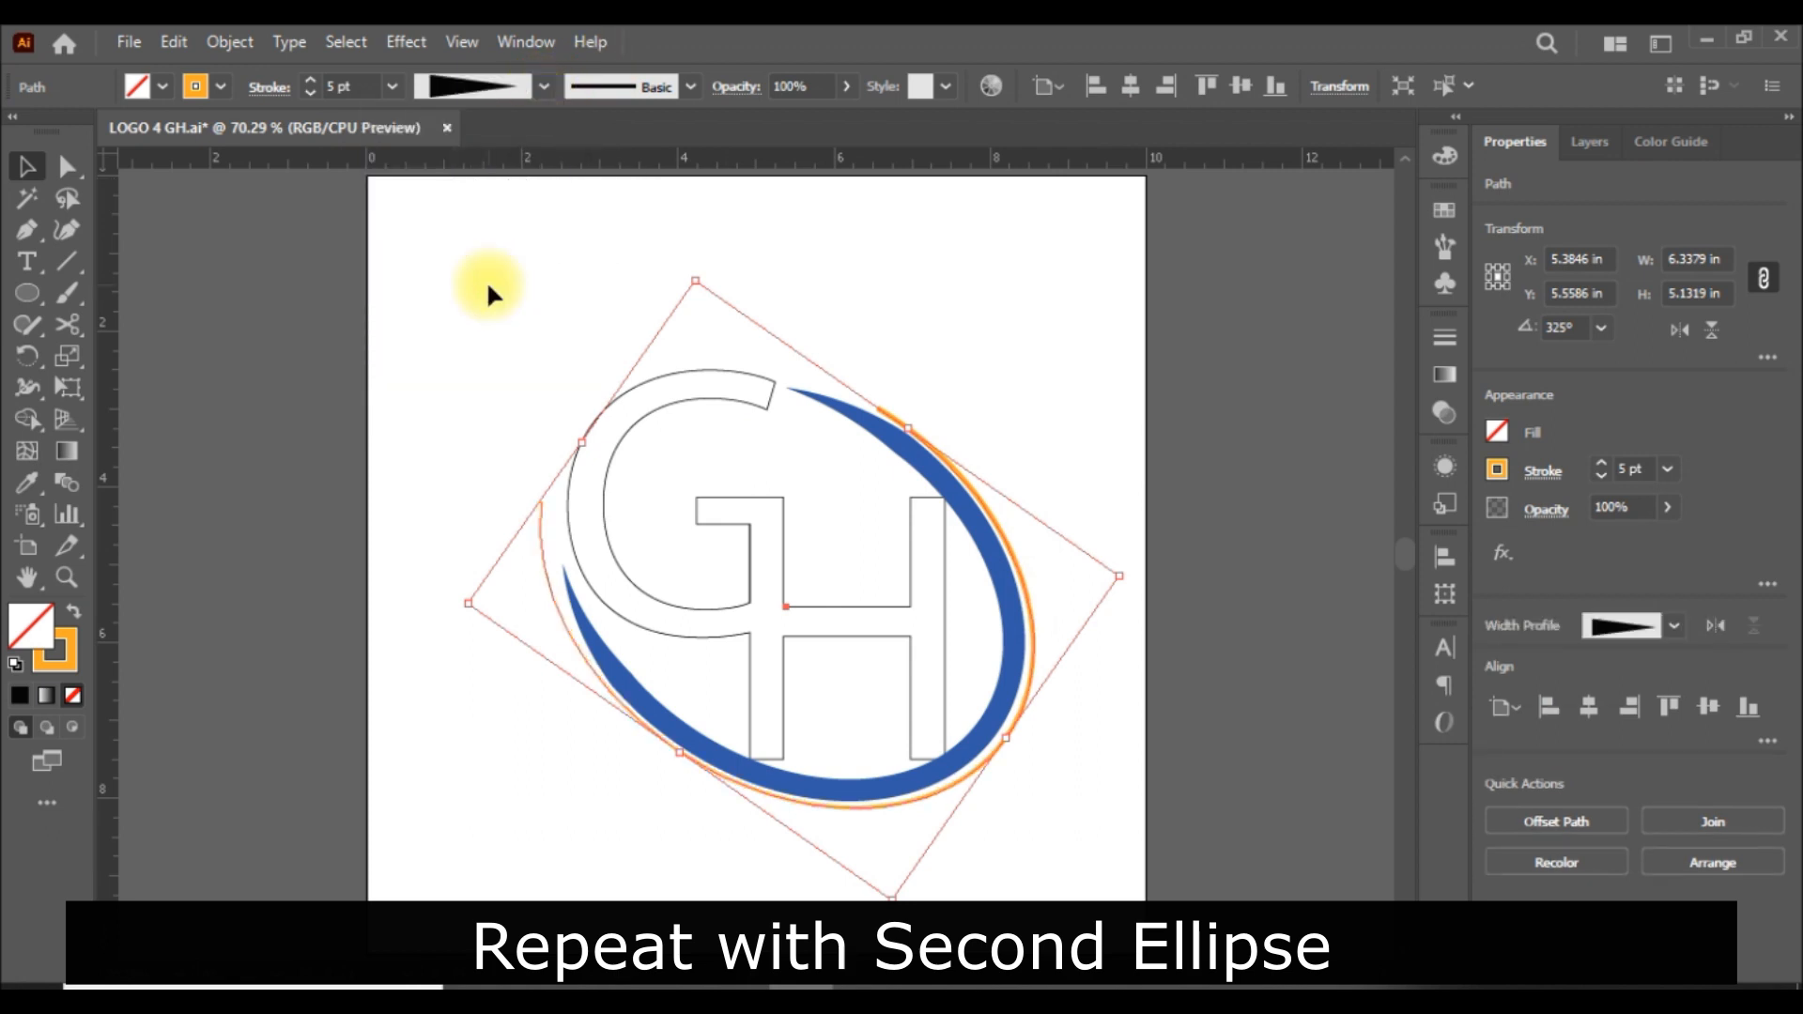
left_click(1179, 414)
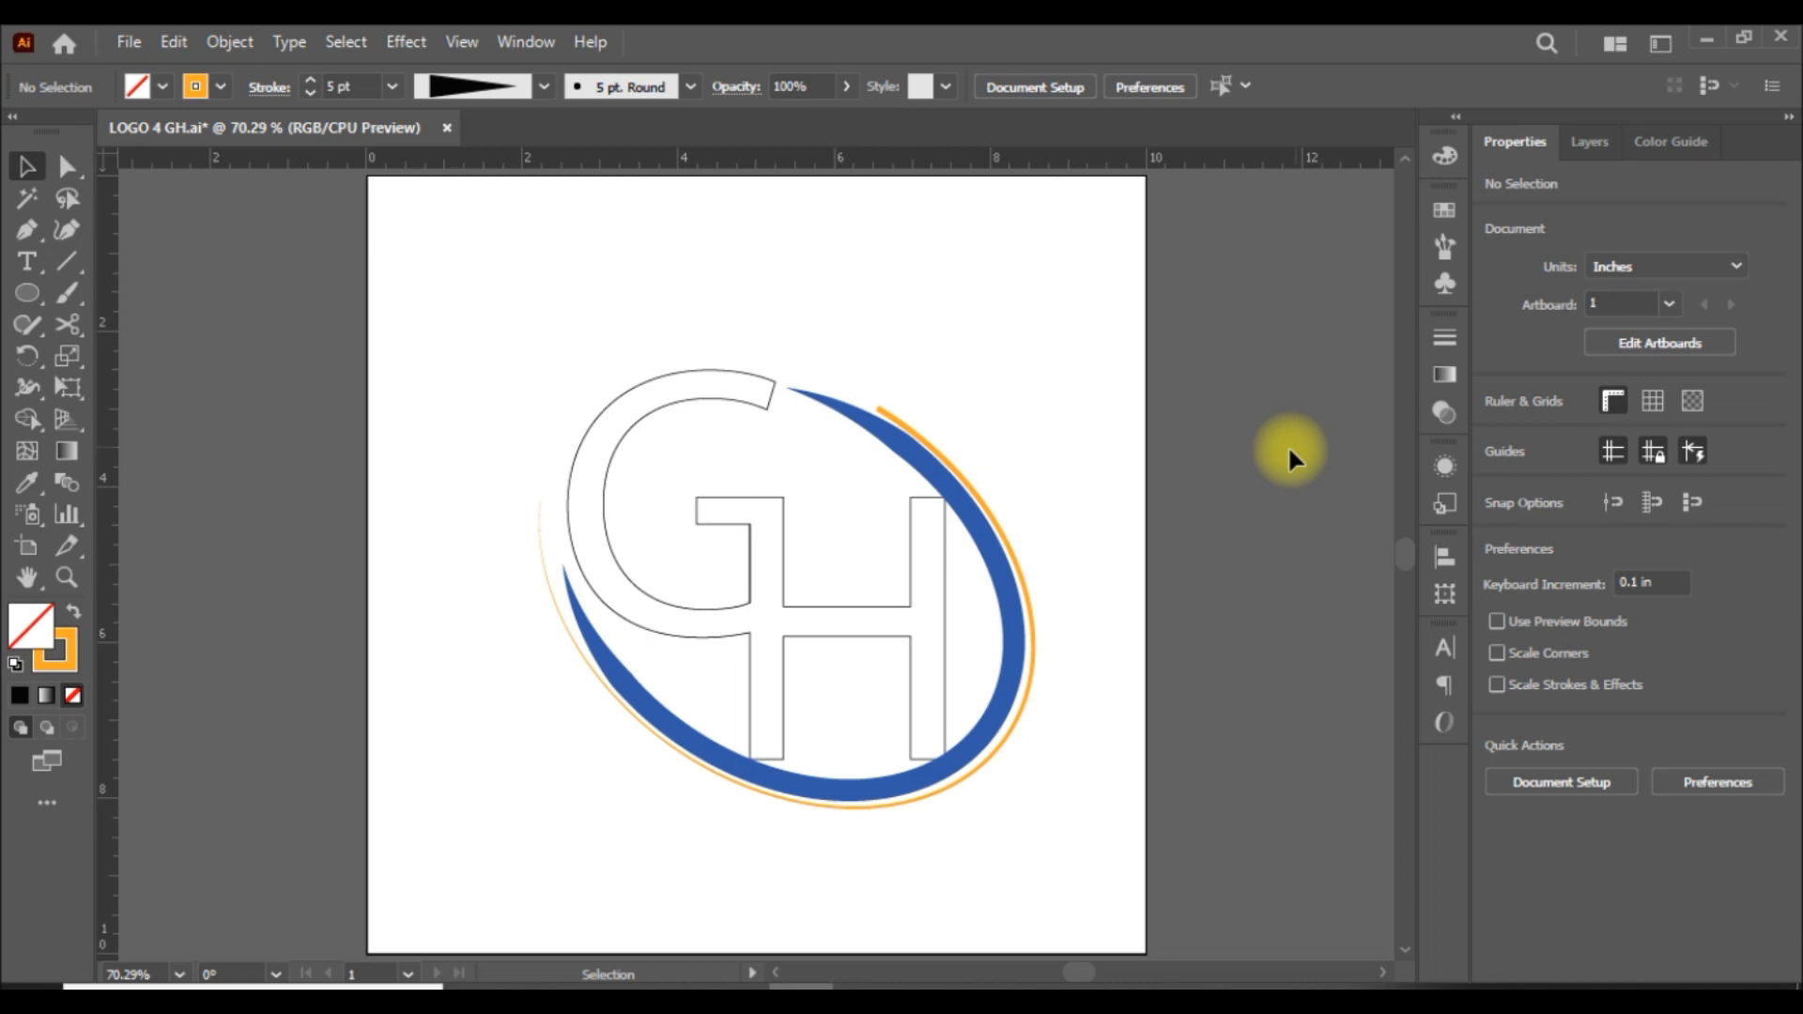
Apply Width Profile 5, the asymmetric taper thickest near one end, to the blue inner arc.
left_click(965, 503)
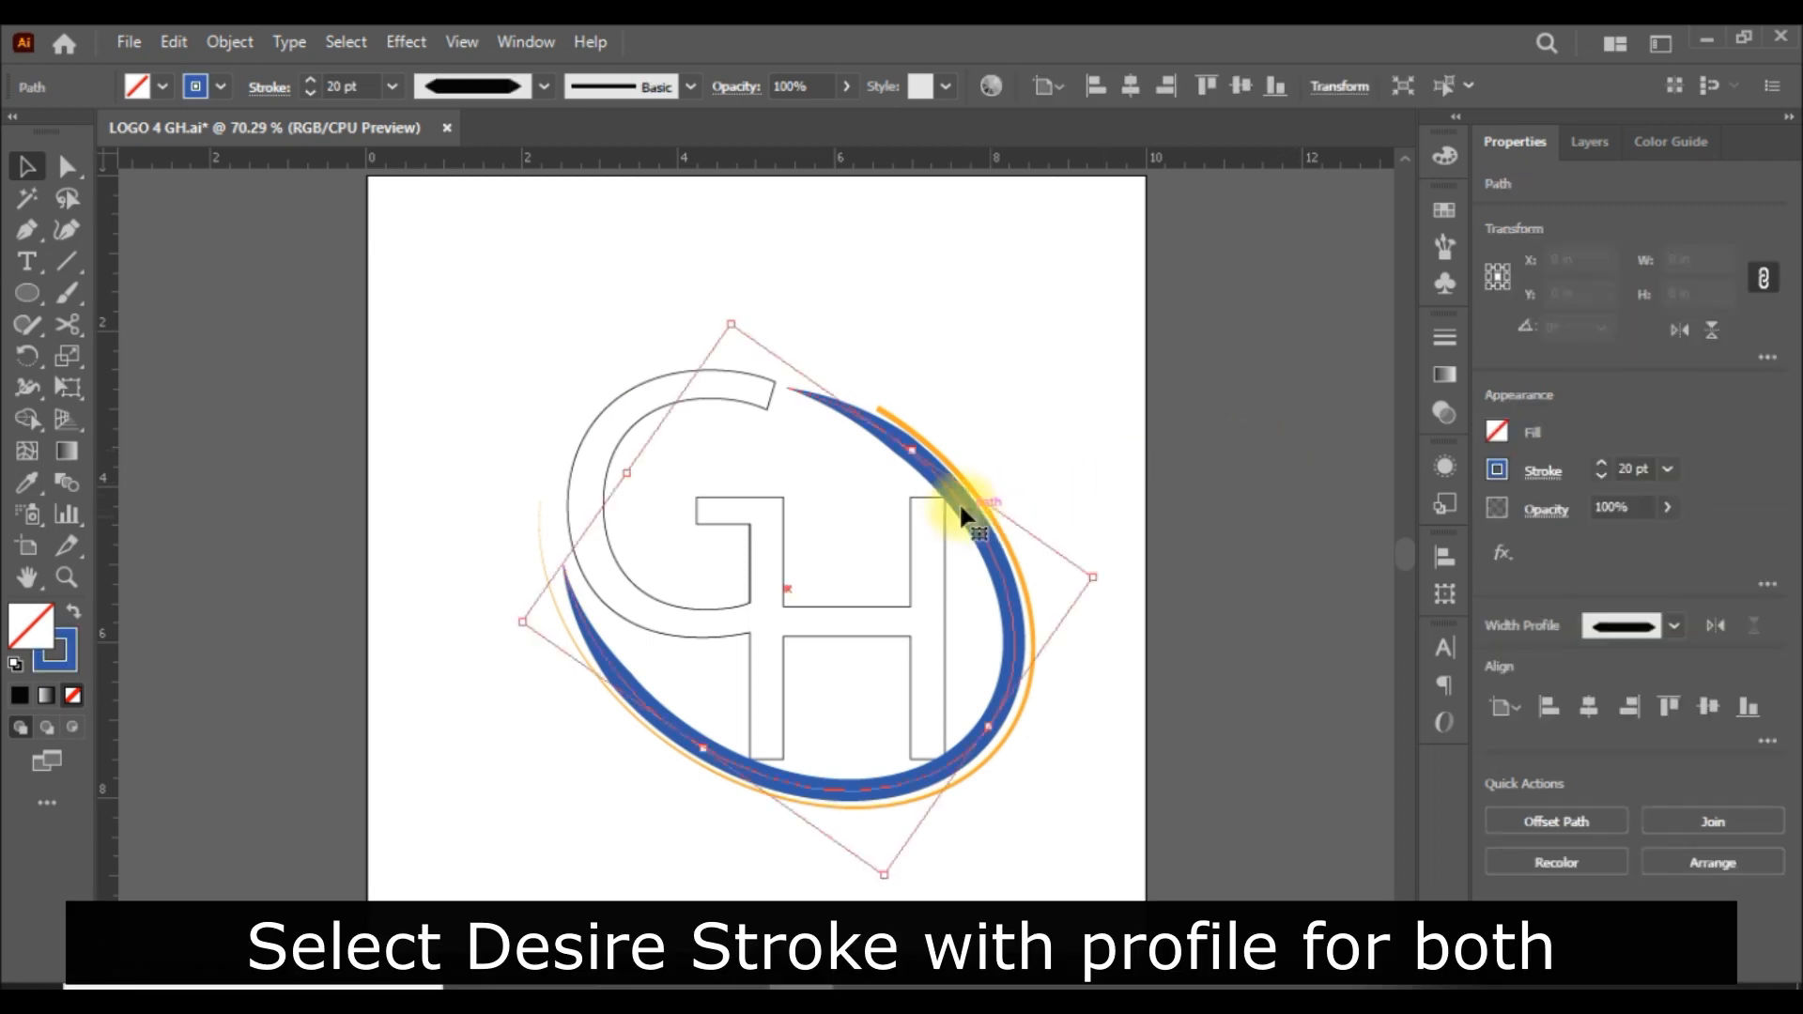
left_click(540, 87)
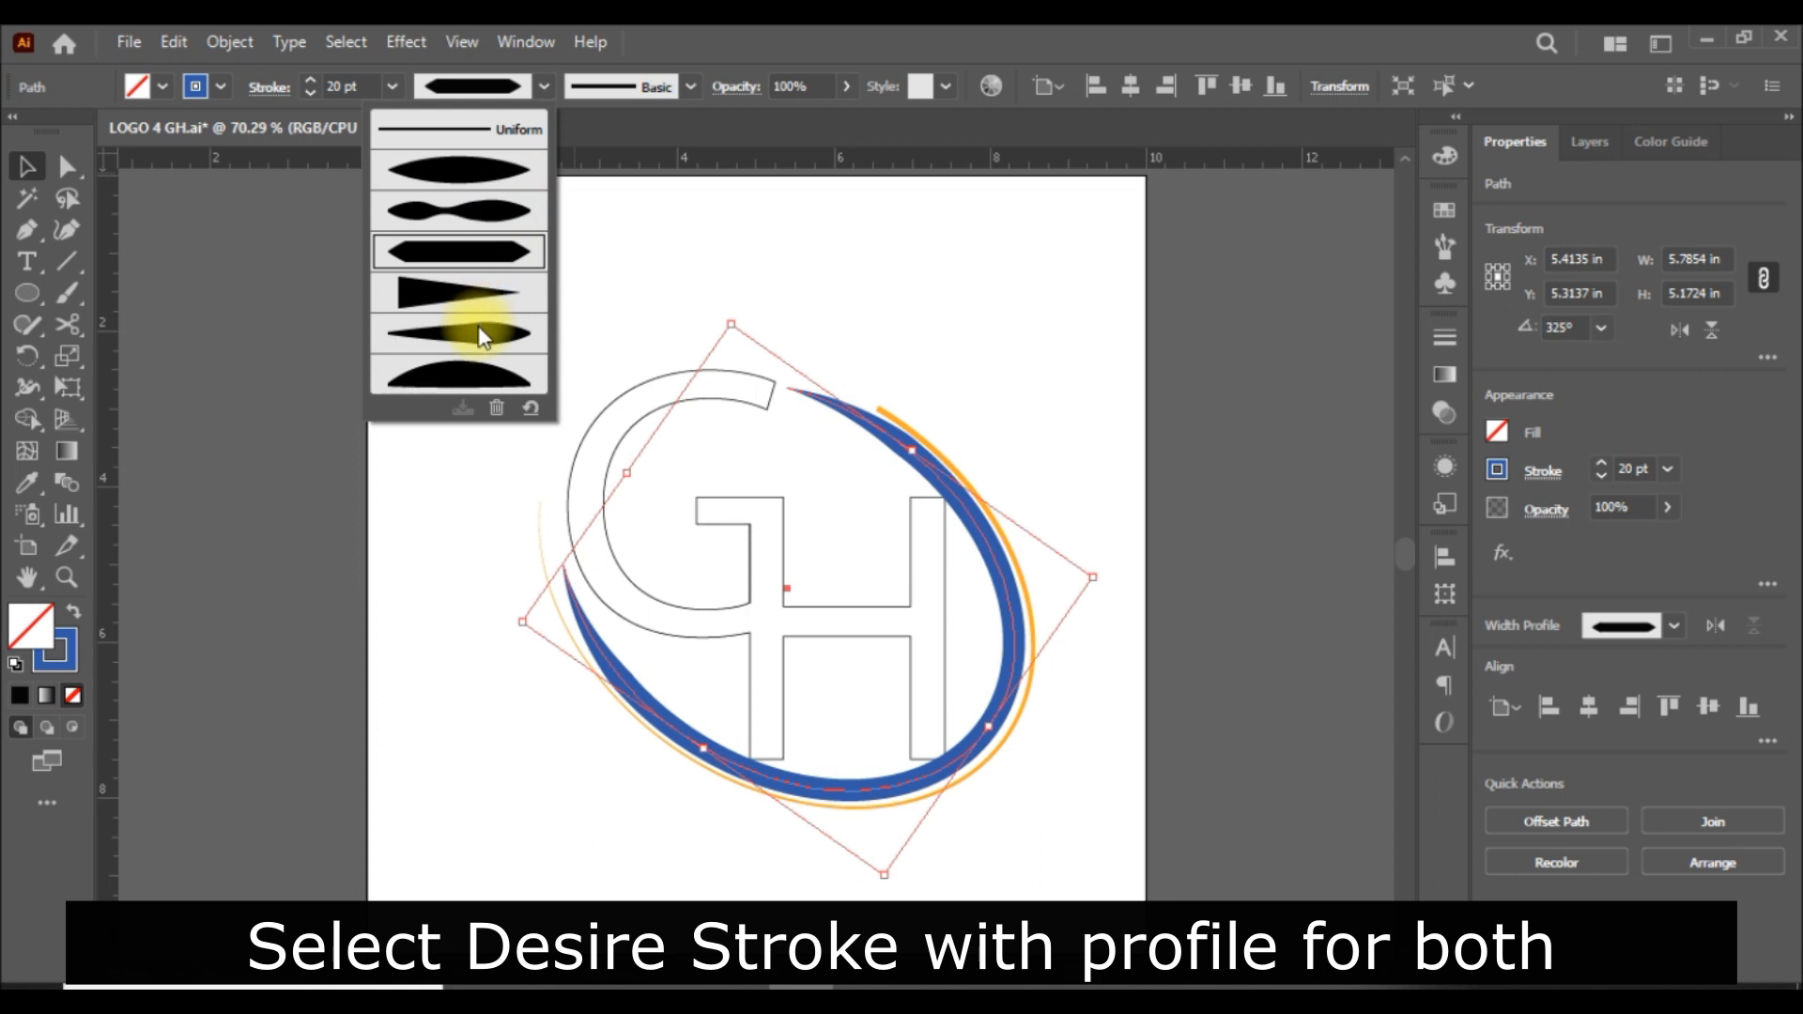
left_click(477, 330)
left_click(1243, 504)
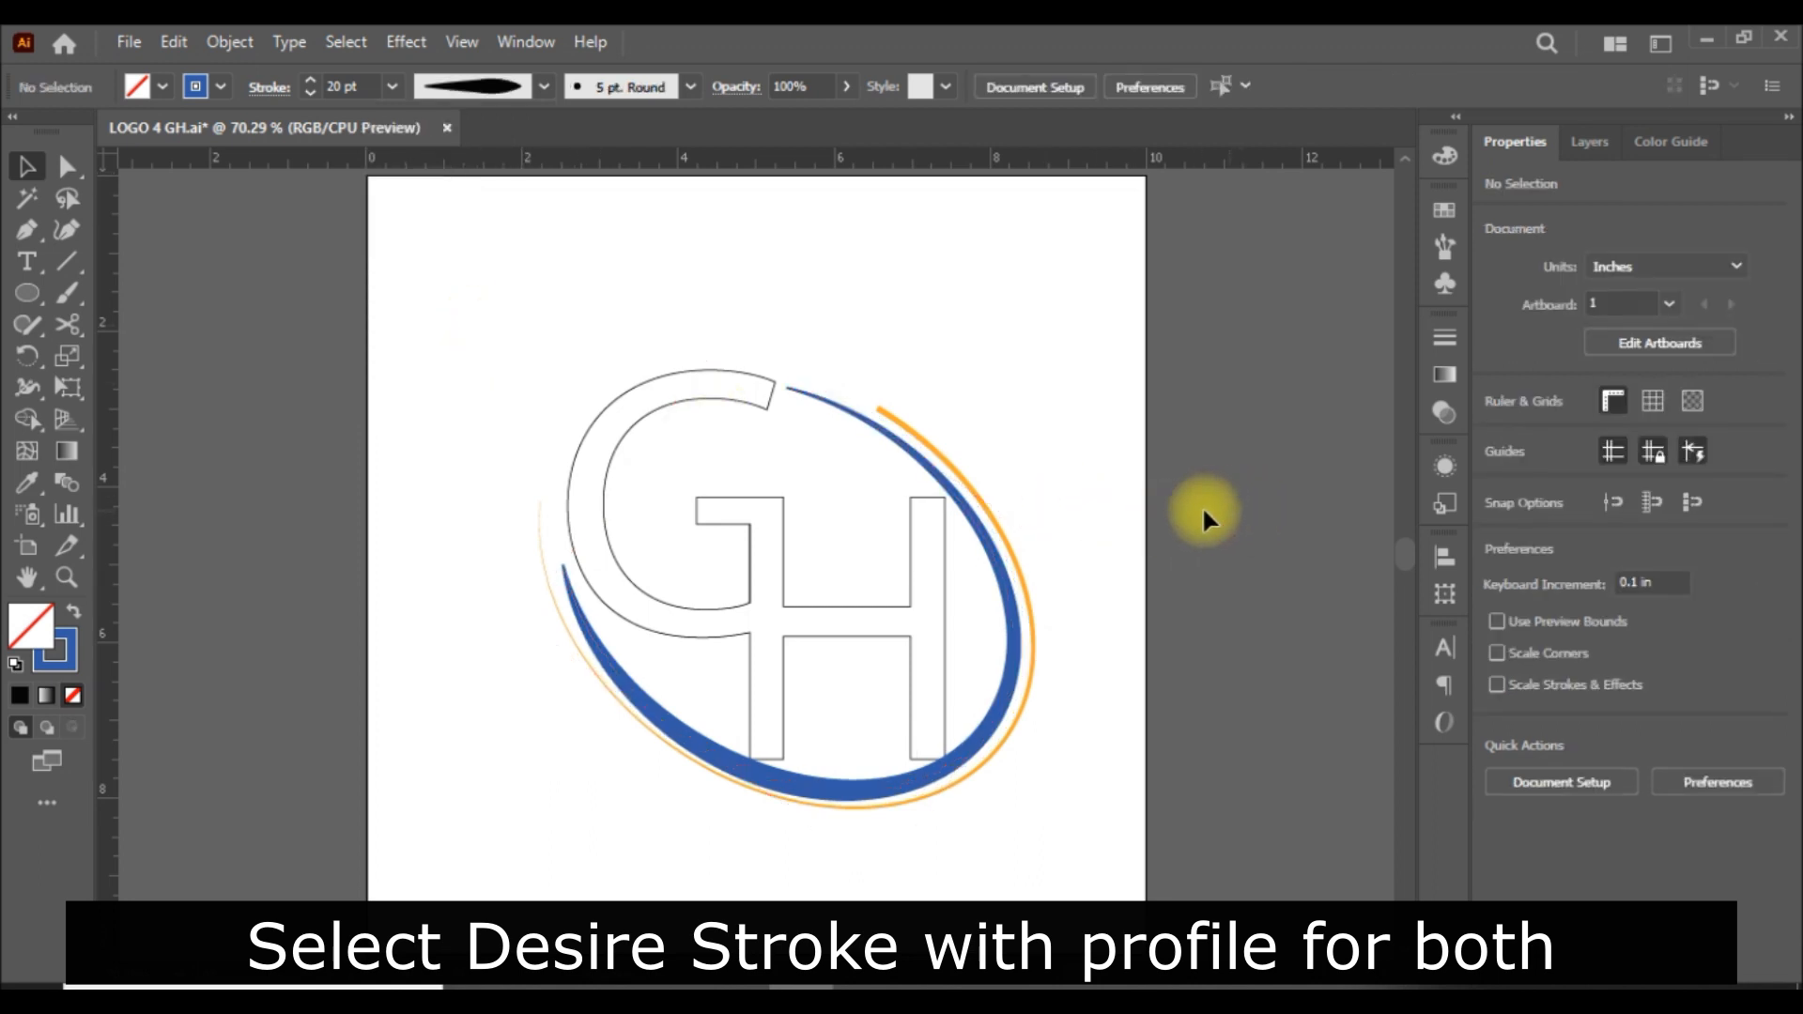
left_click(1030, 558)
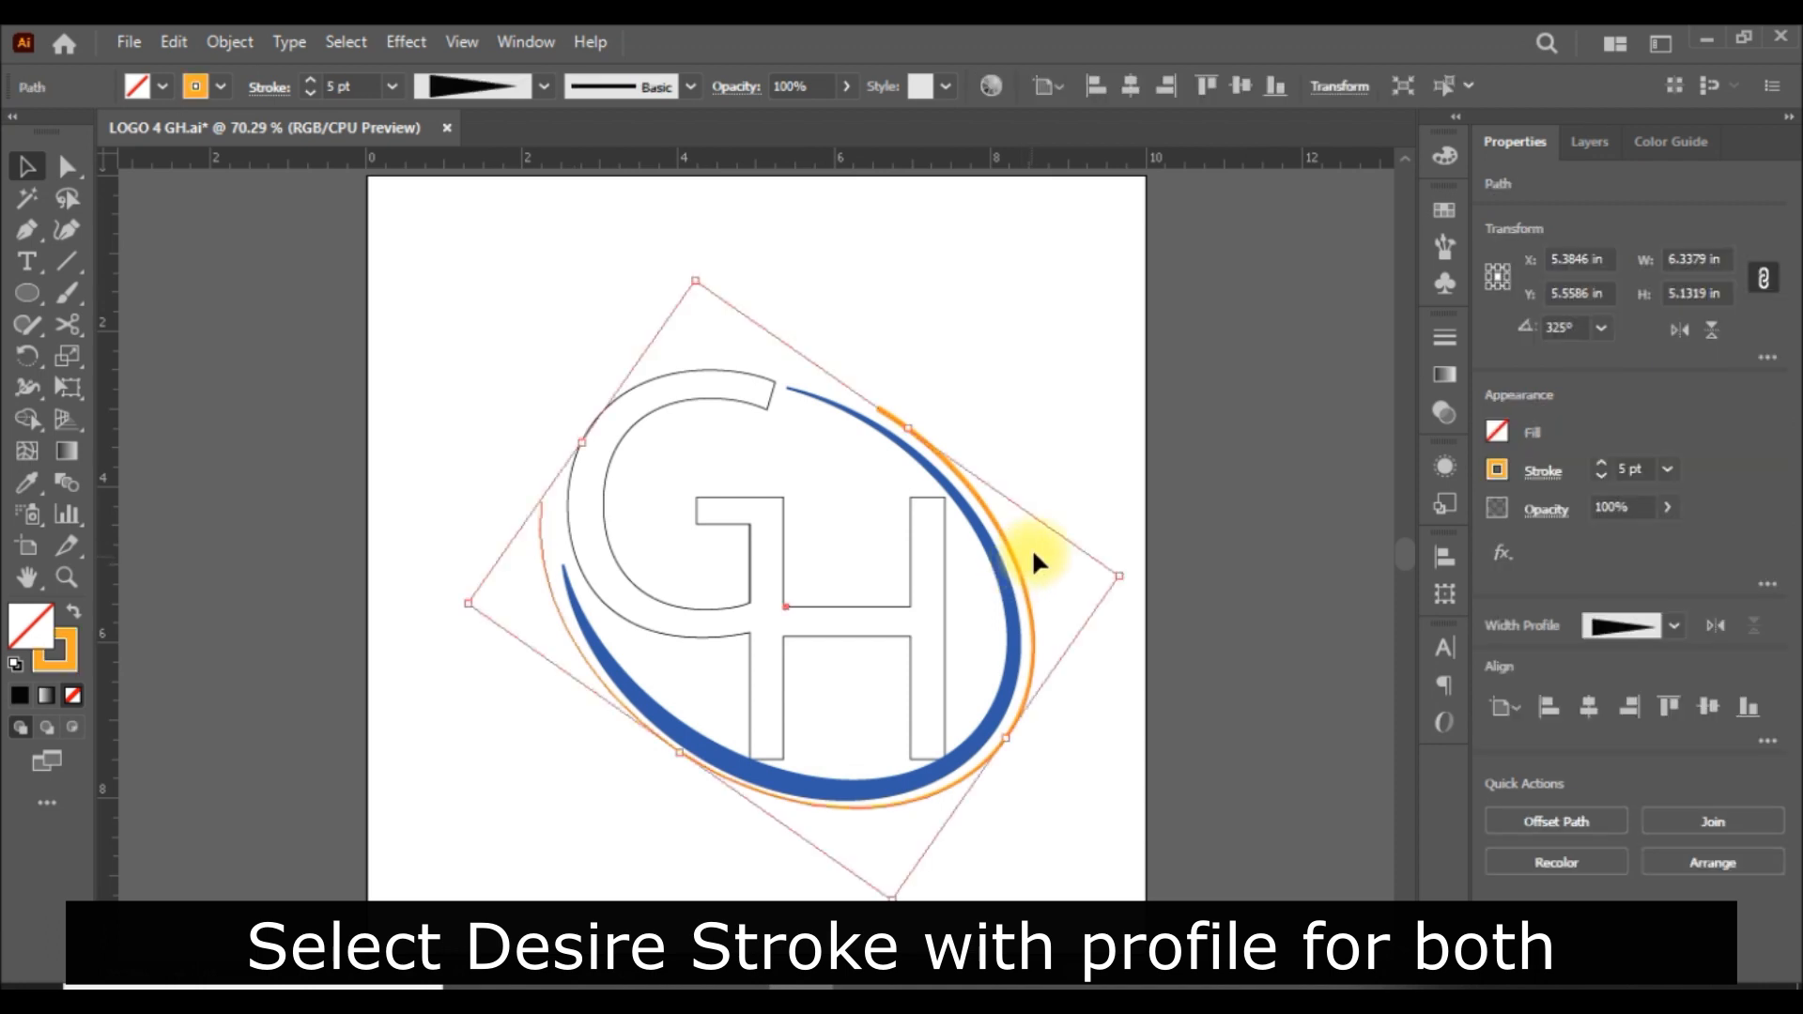
left_click(1276, 451)
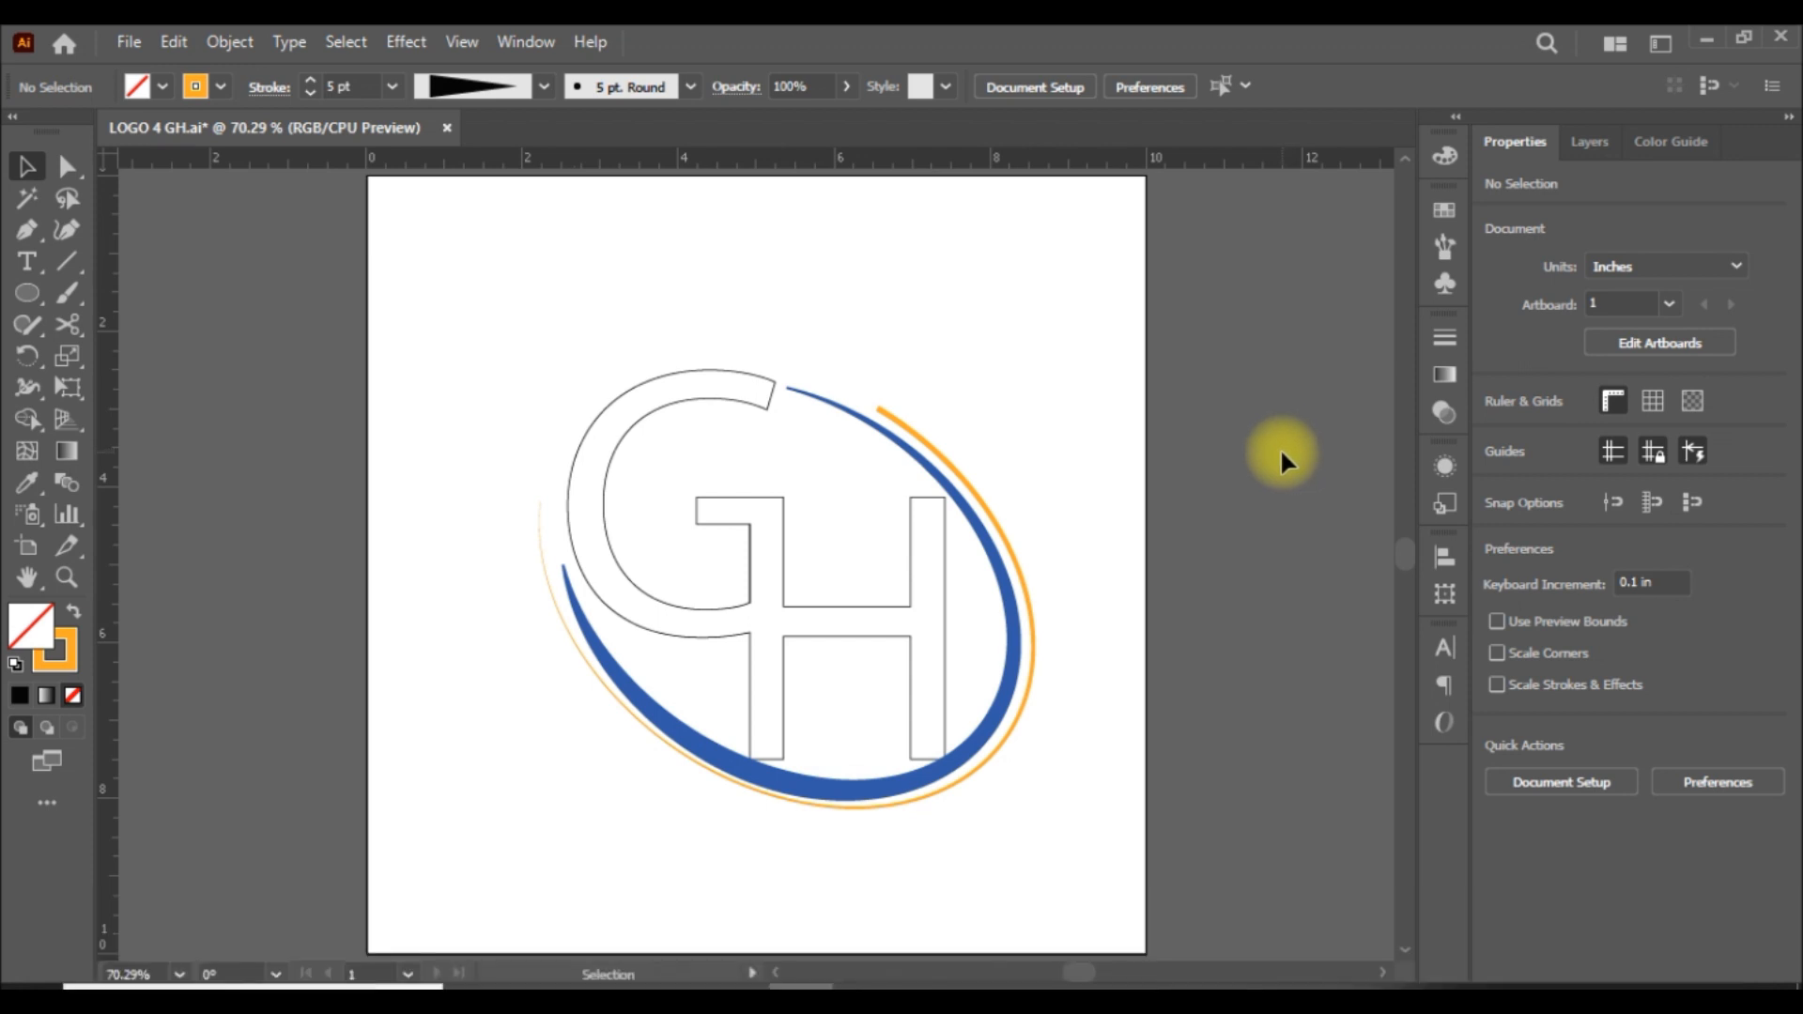
Set the blue inner arc's stroke weight to 10 pt.
left_click(1013, 655)
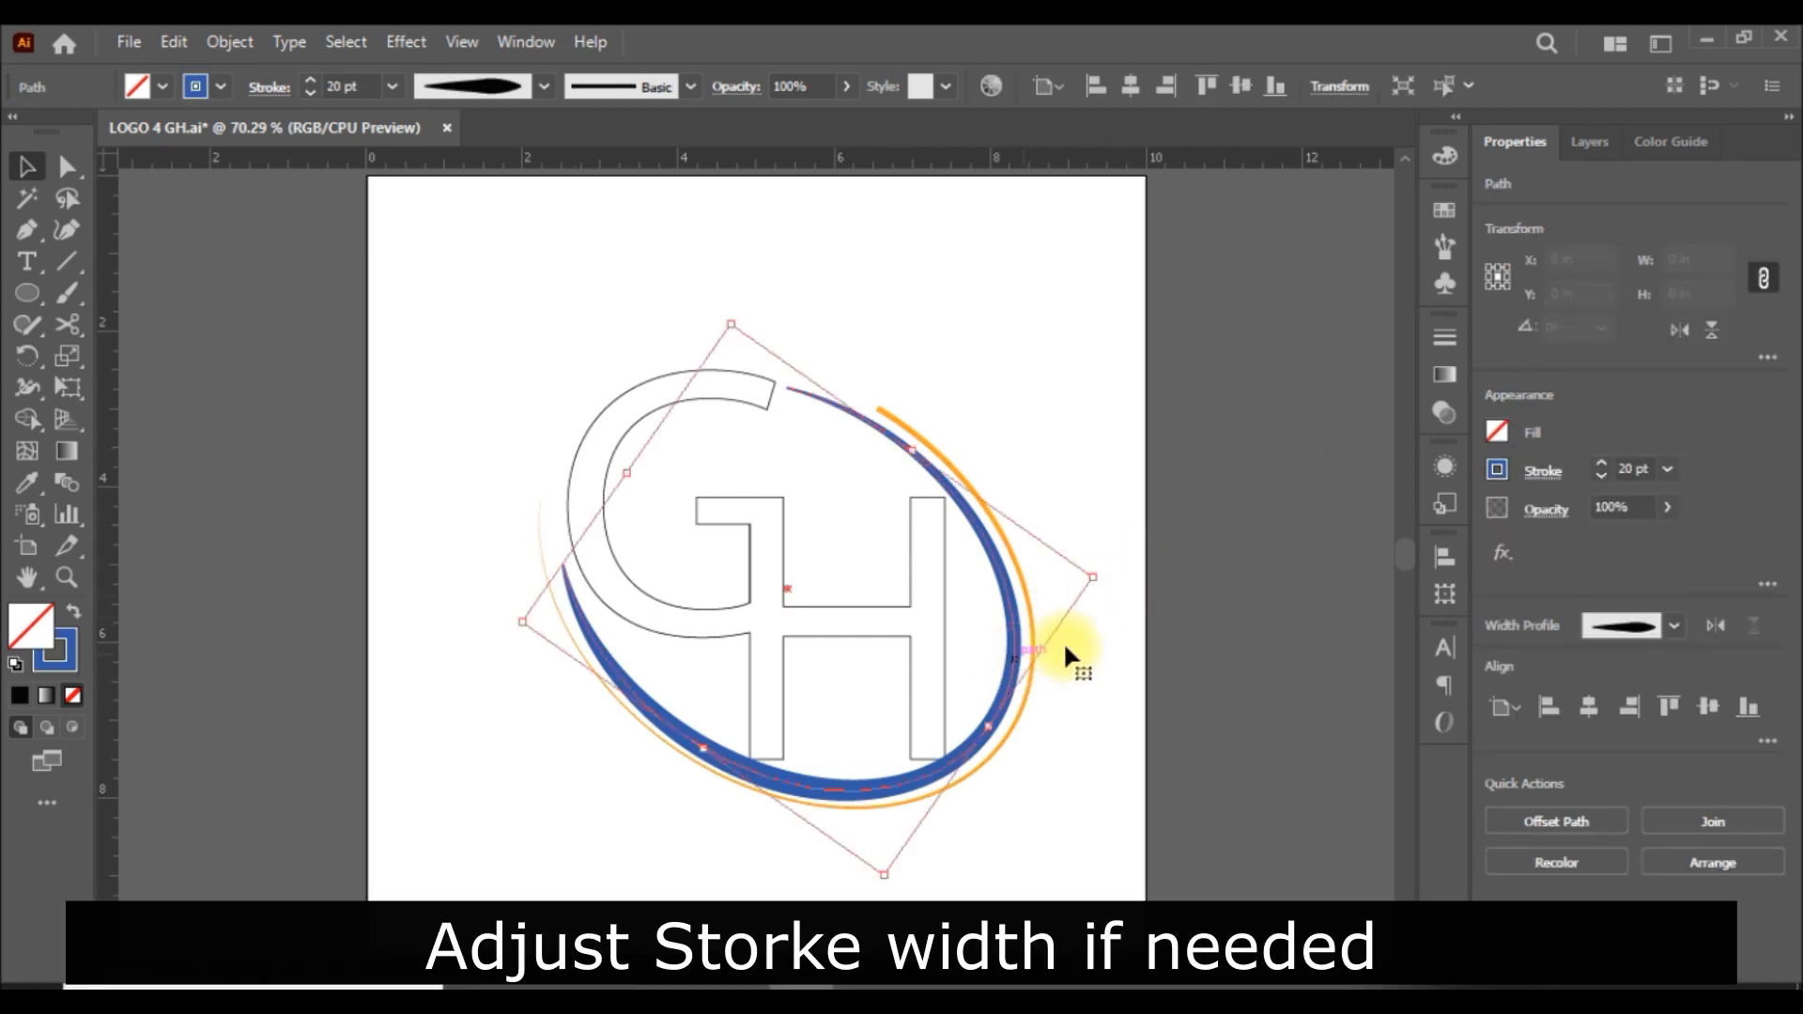
left_click(1670, 469)
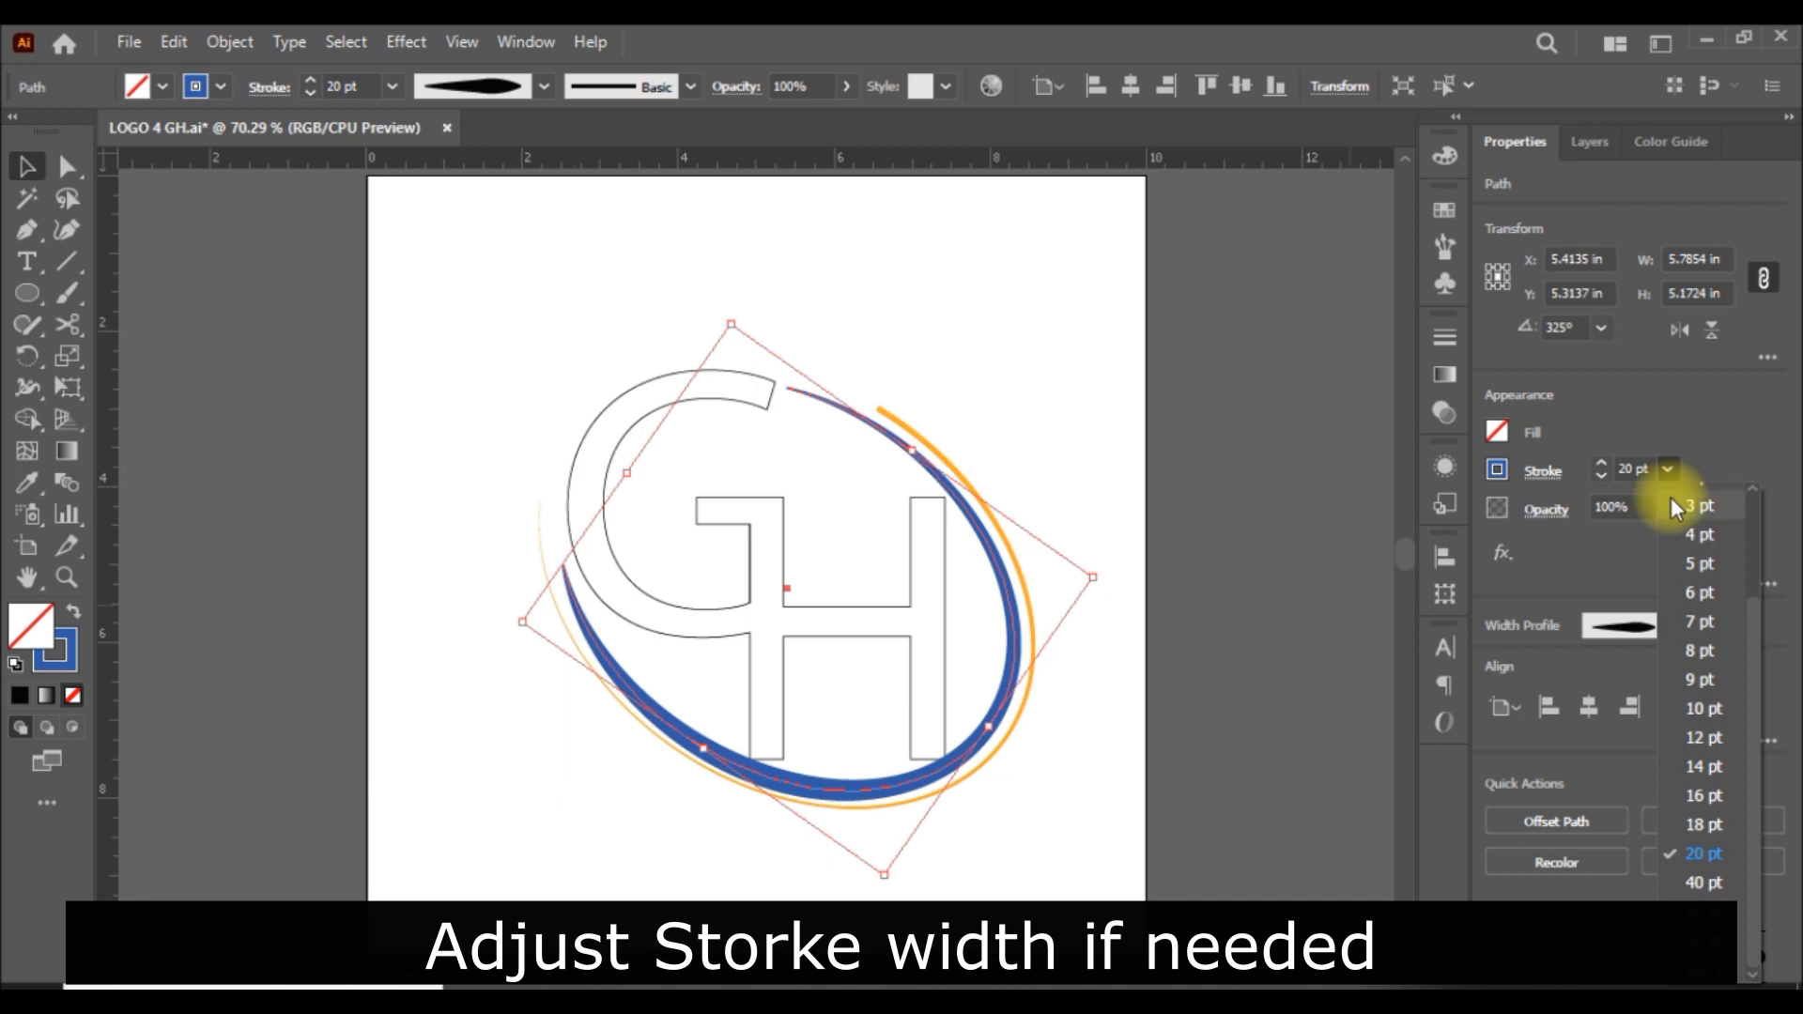
left_click(1710, 704)
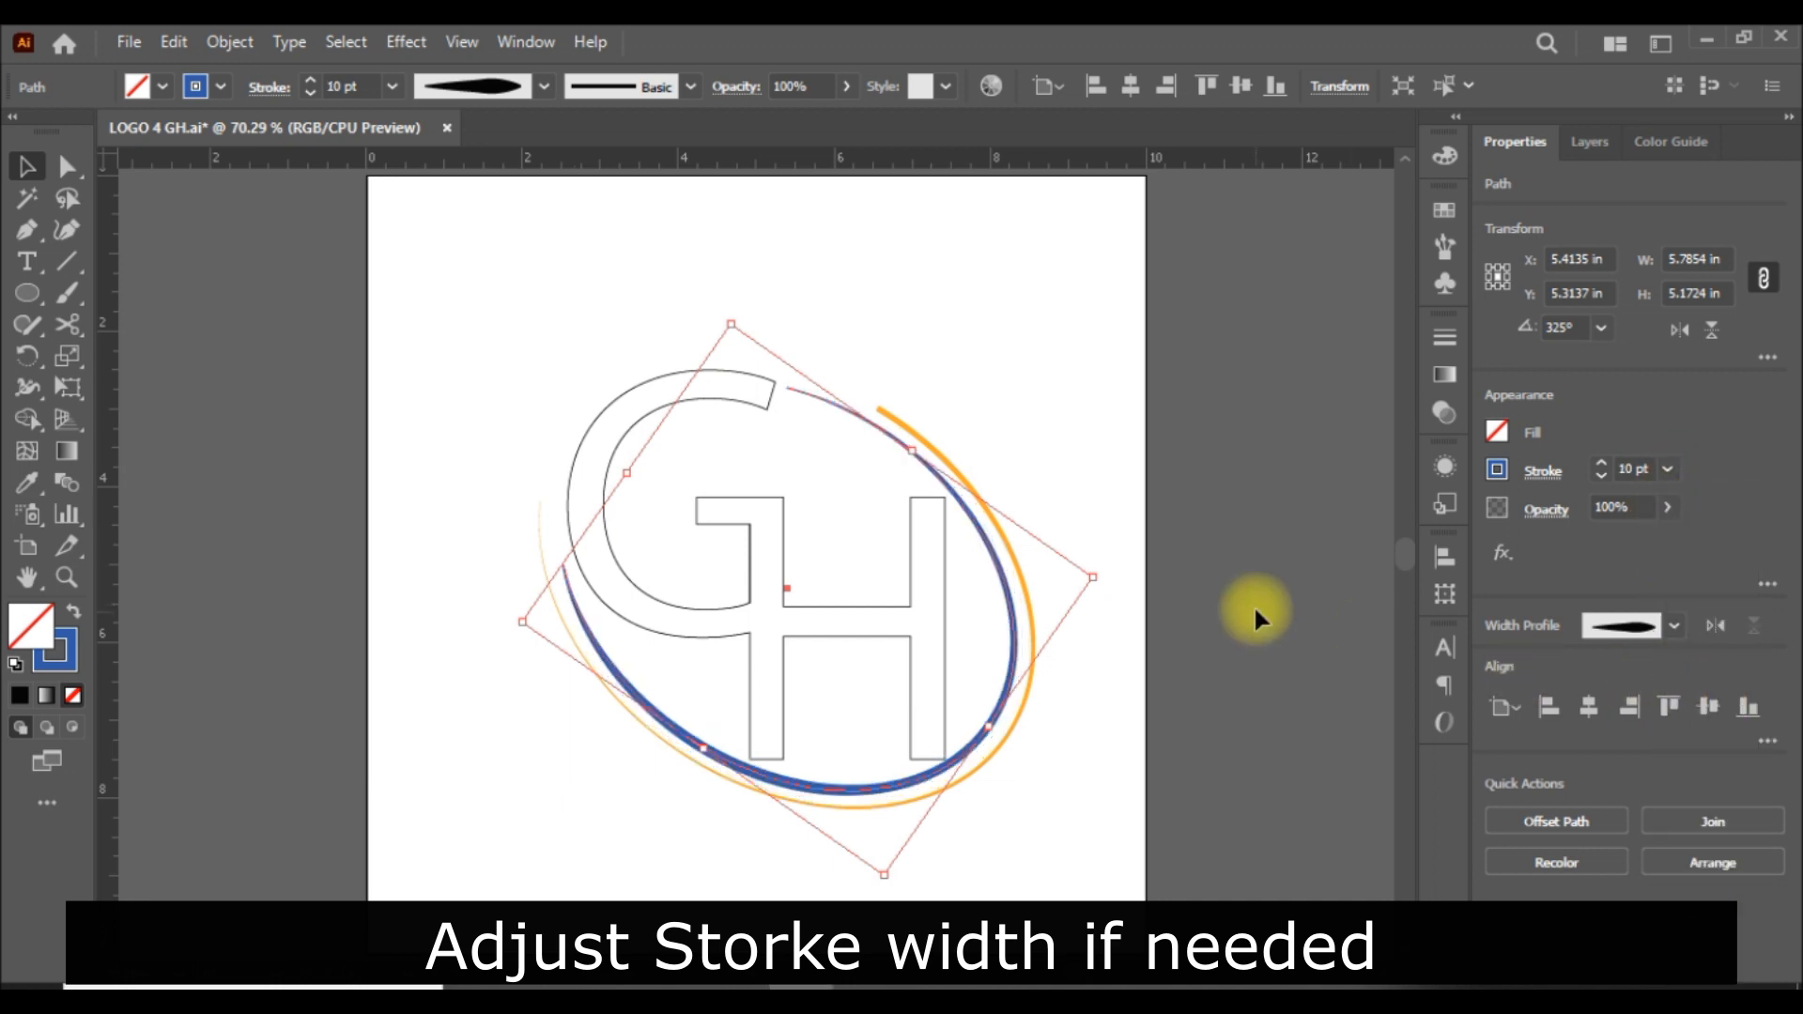
left_click(1288, 595)
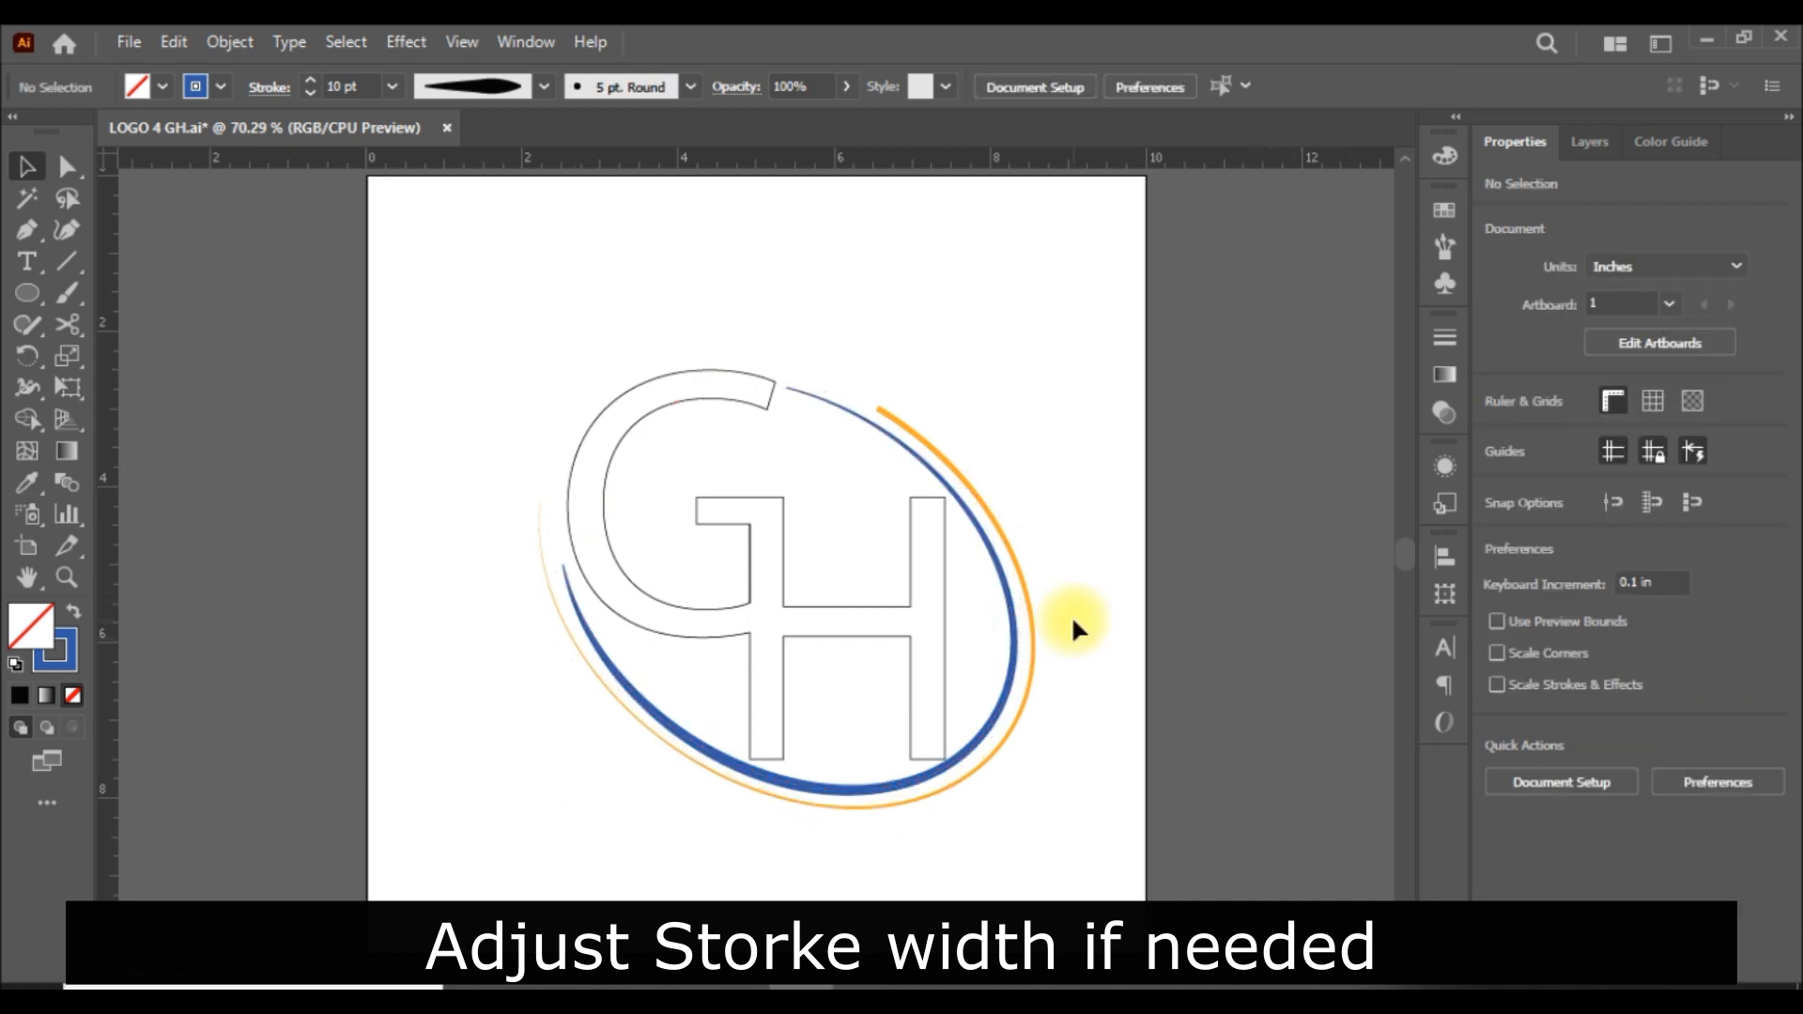
Set the orange outer arc's stroke weight to 10 pt.
left_click(1029, 618)
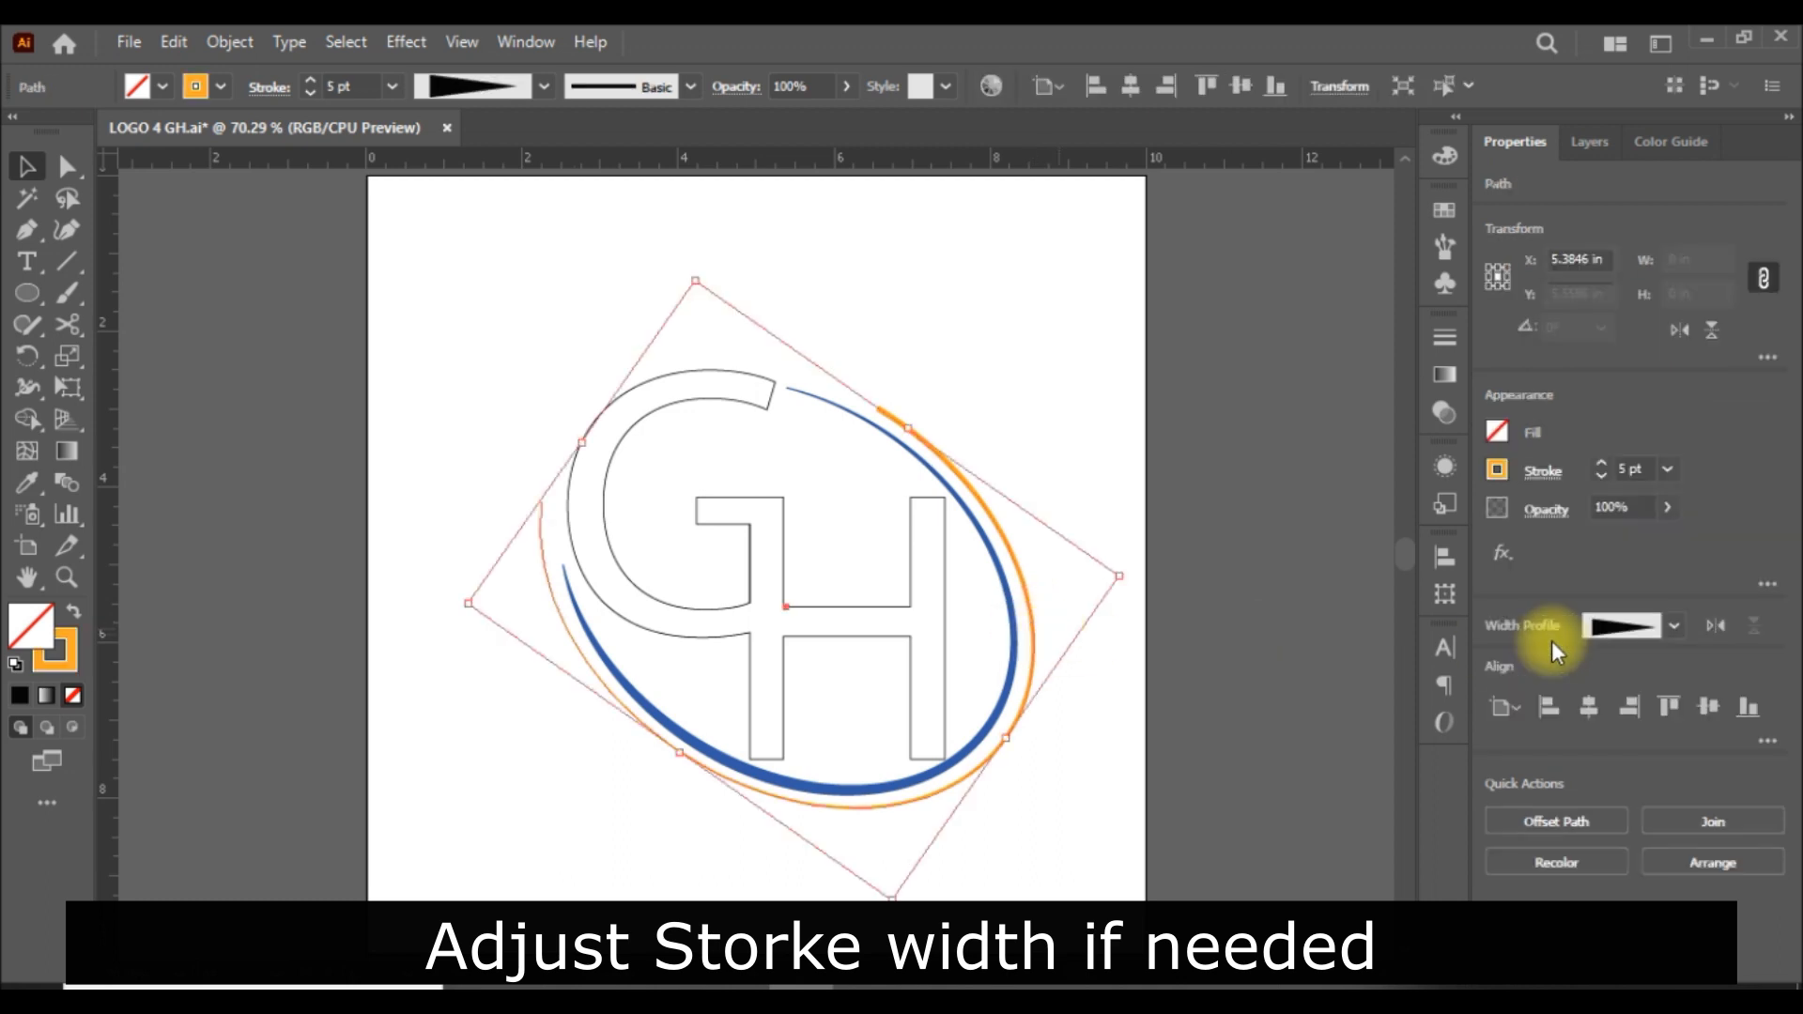
left_click(1664, 470)
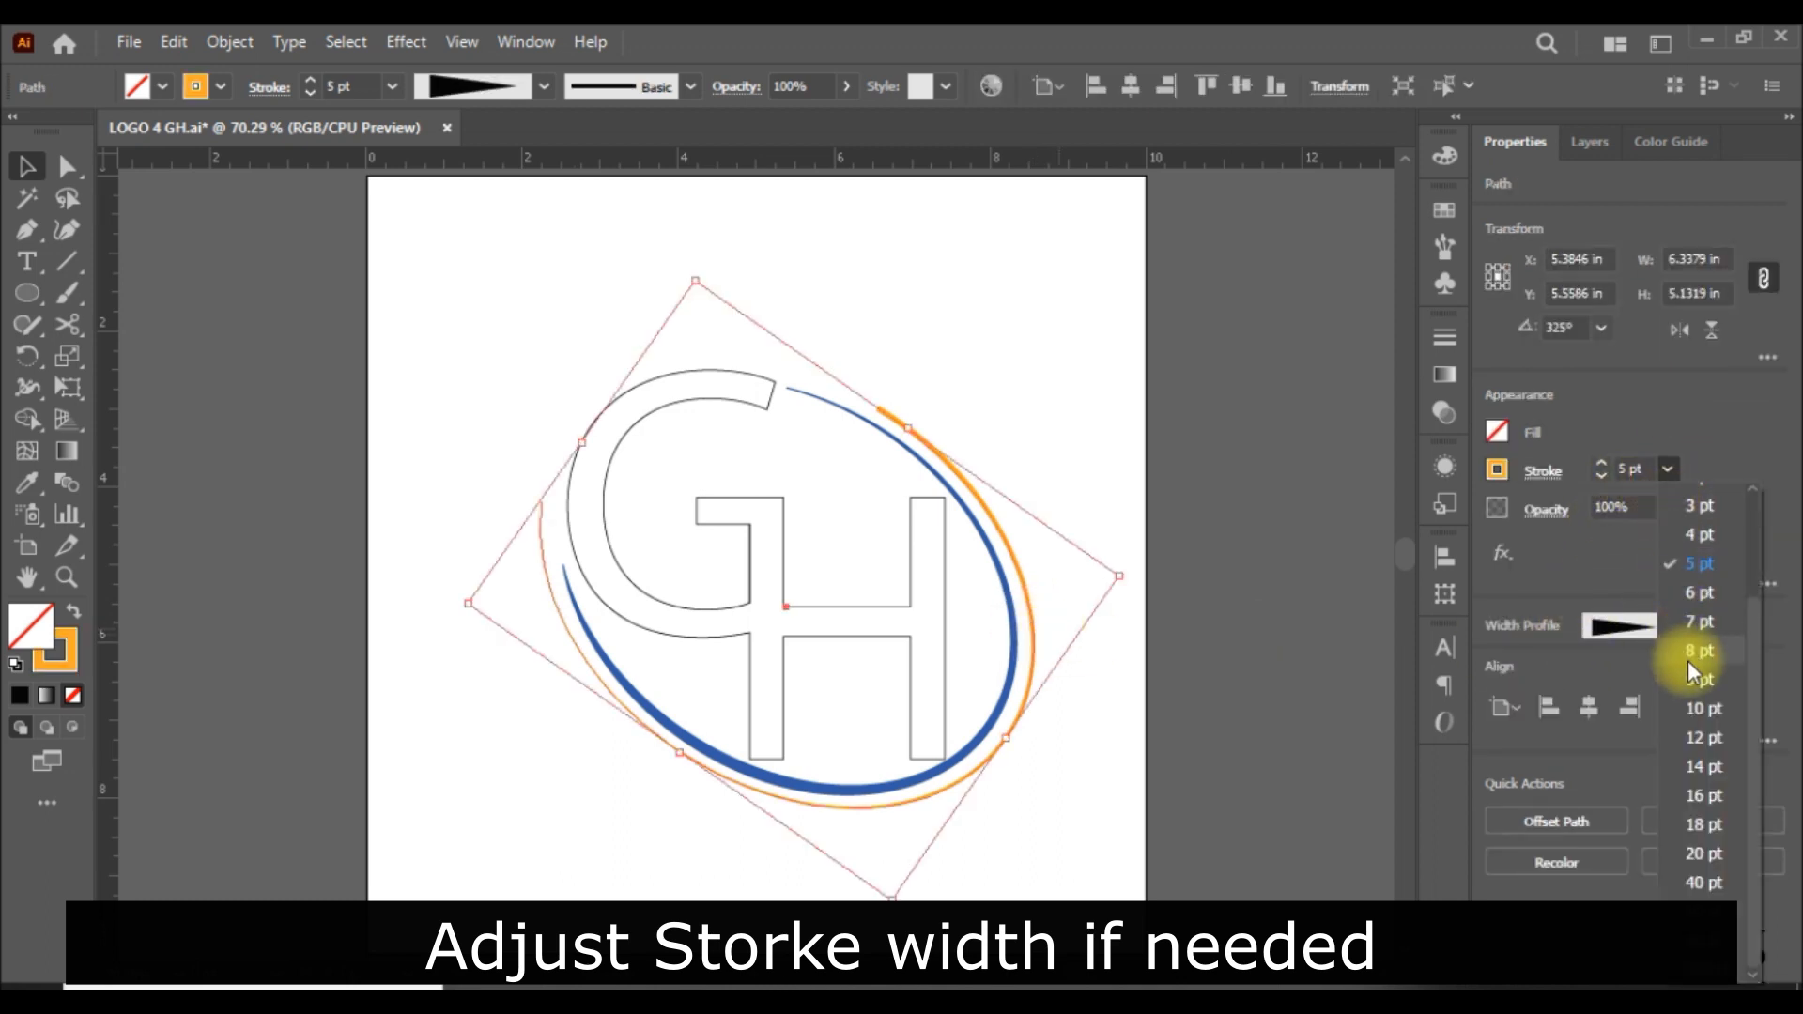
left_click(1703, 710)
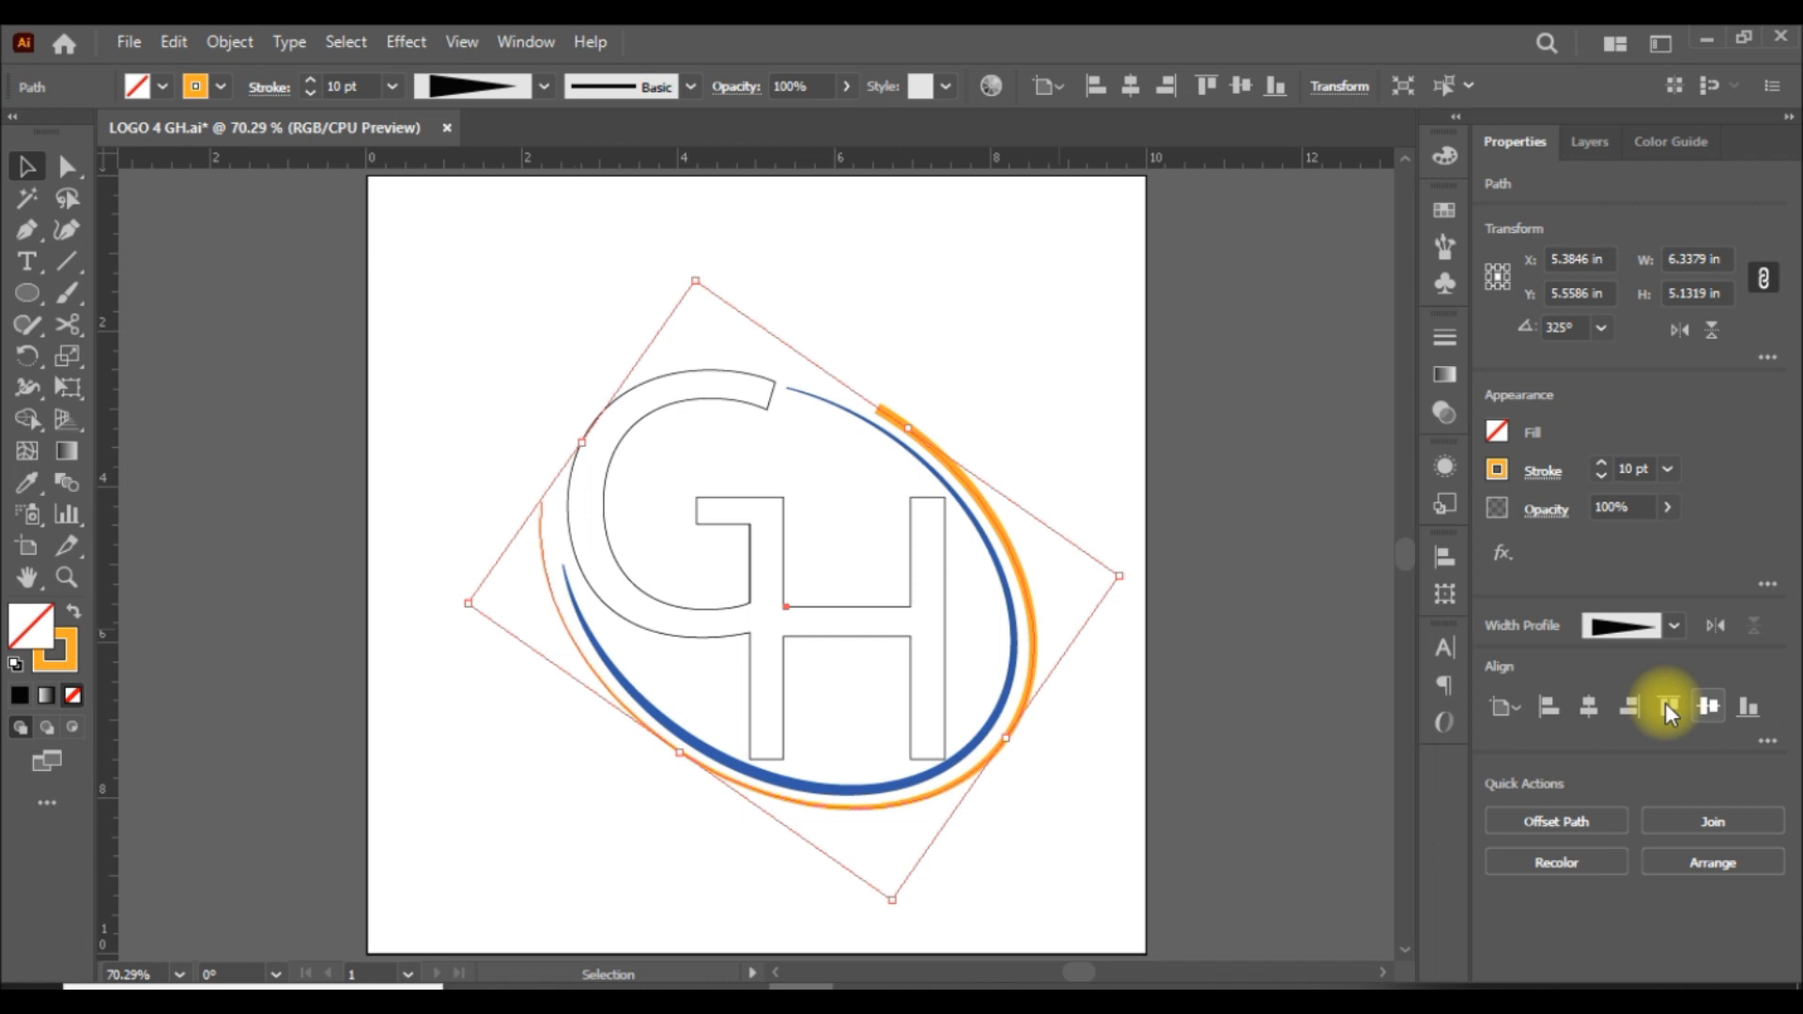
left_click(1221, 502)
Change the GH letter group's outline colour to dark blue and keep the group selected.
left_click(761, 497)
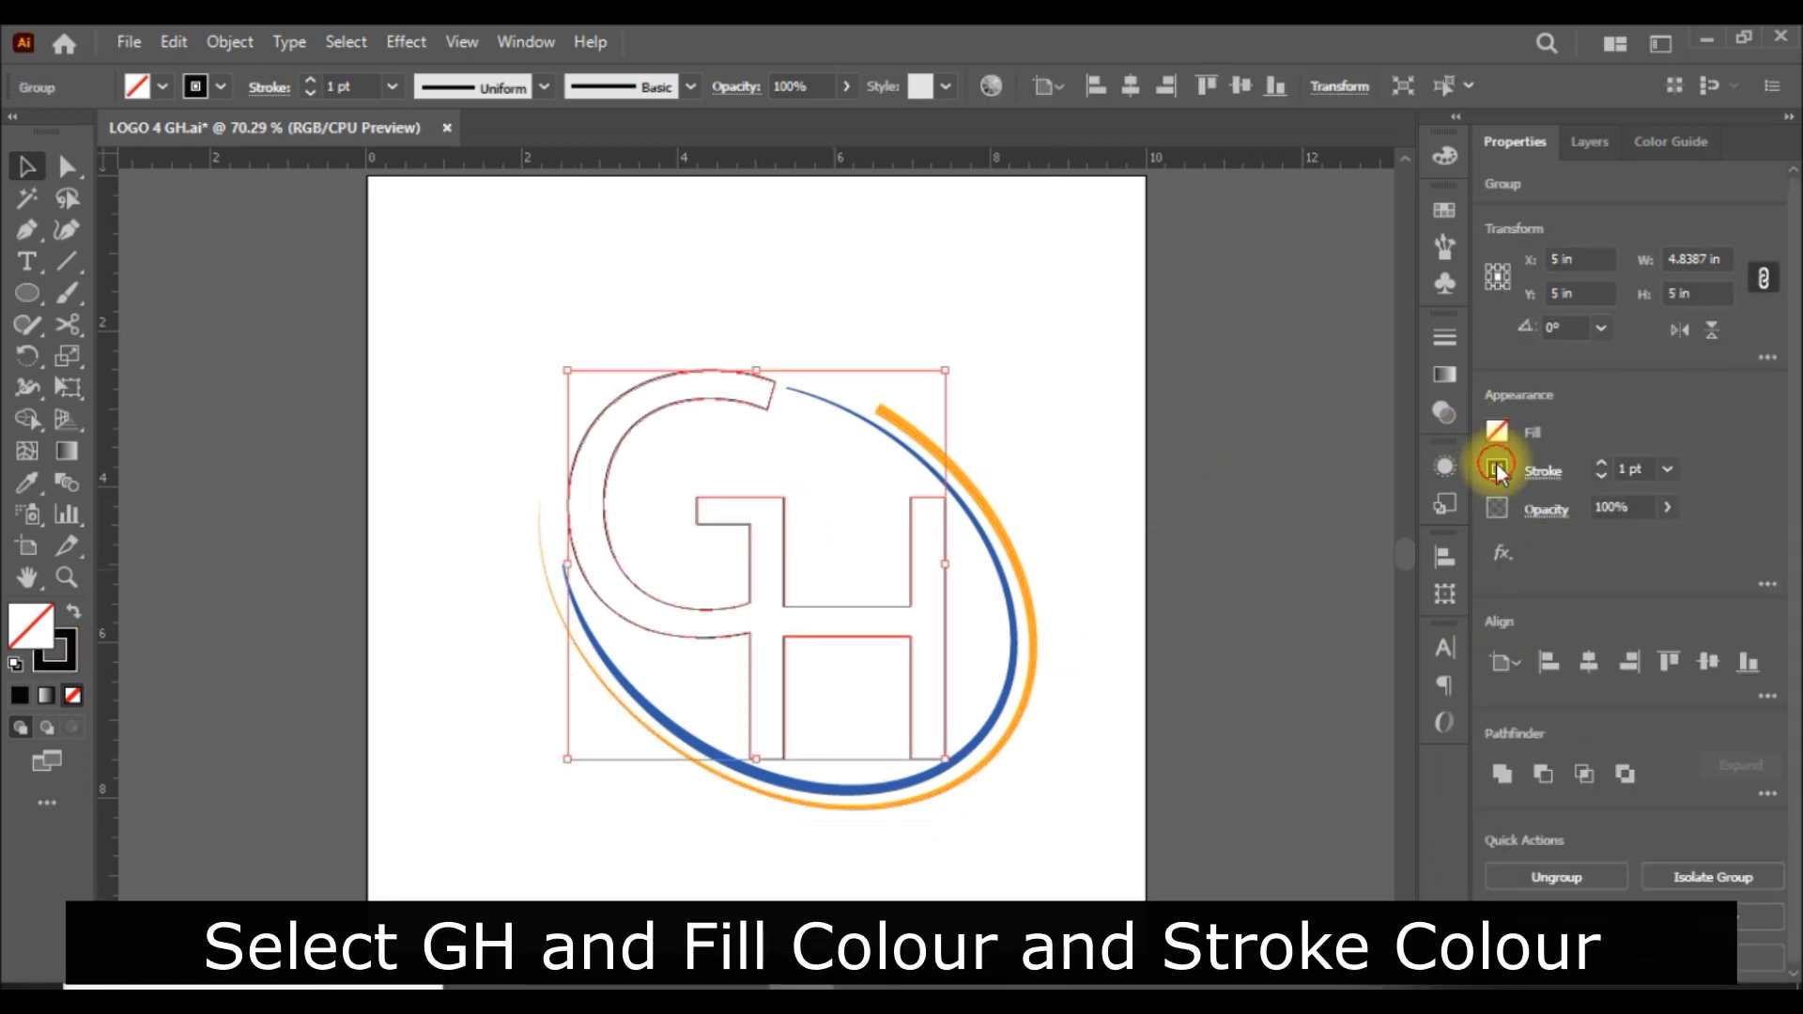
left_click(1497, 469)
left_click(1394, 581)
left_click(1589, 423)
left_click(1352, 544)
left_click(946, 571)
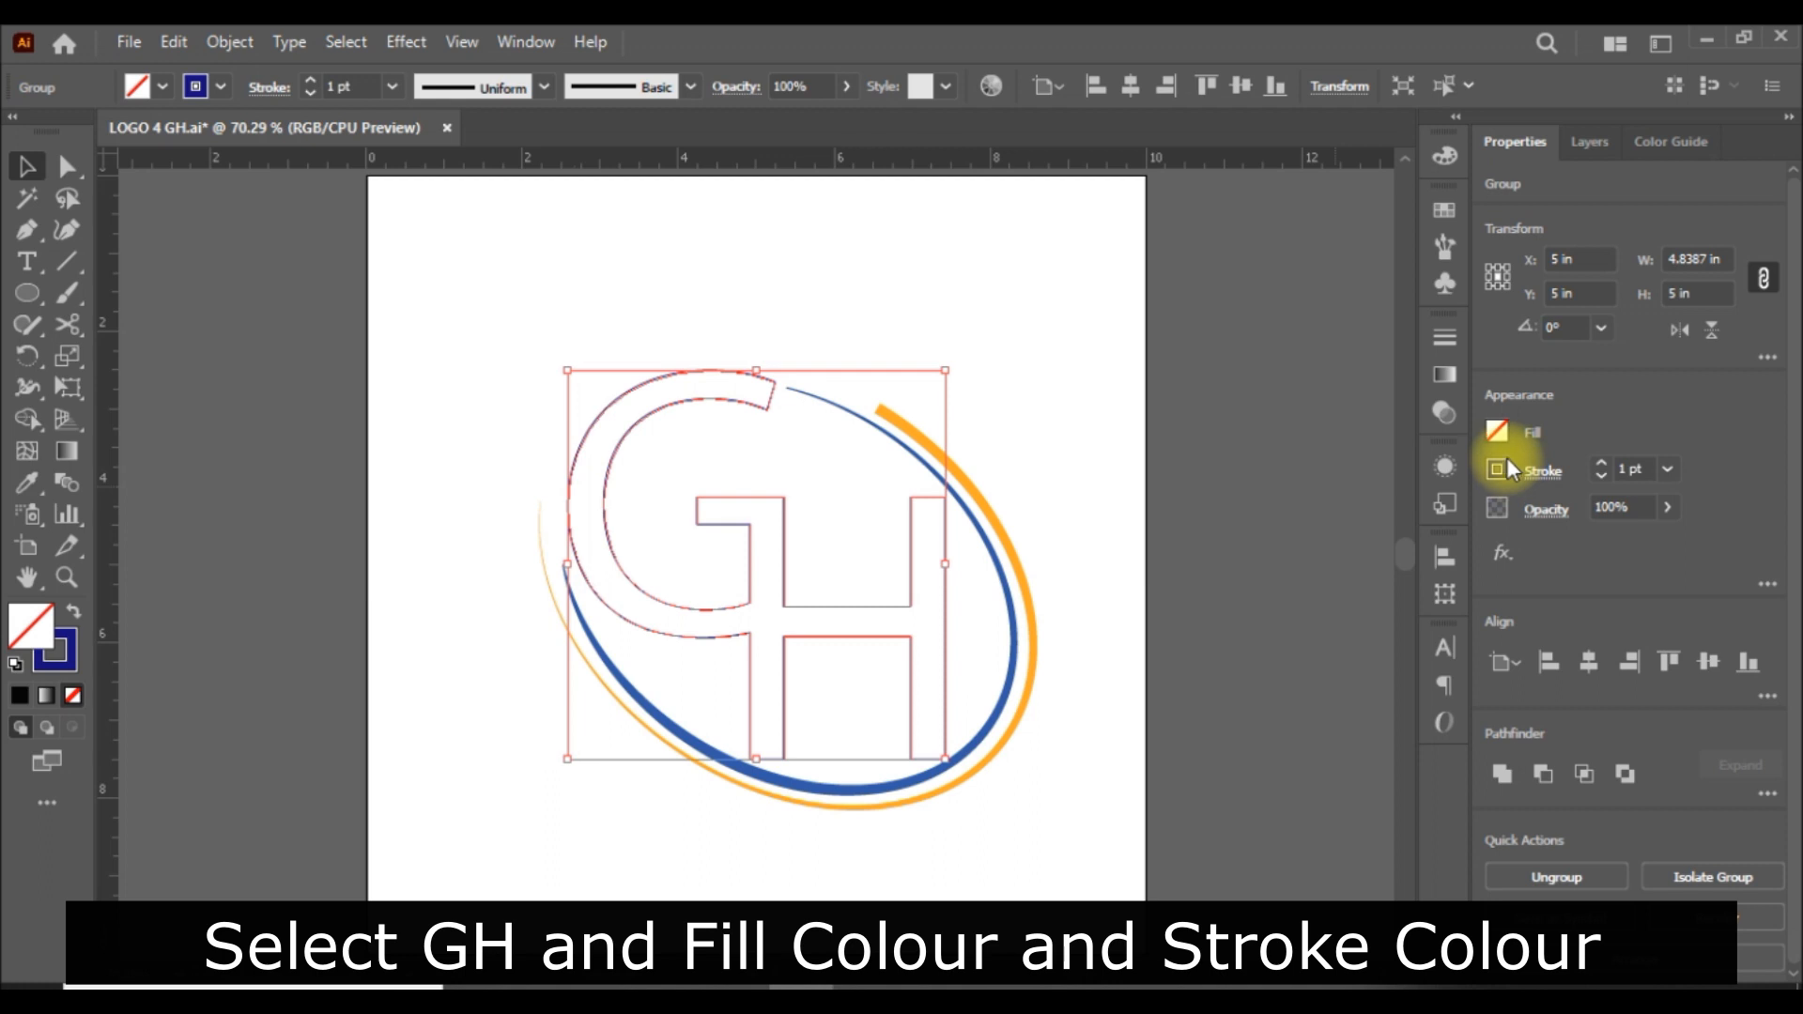
Fill the GH letter group with solid dark blue.
left_click(1497, 432)
left_click(1395, 543)
left_click(1559, 425)
left_click(1326, 478)
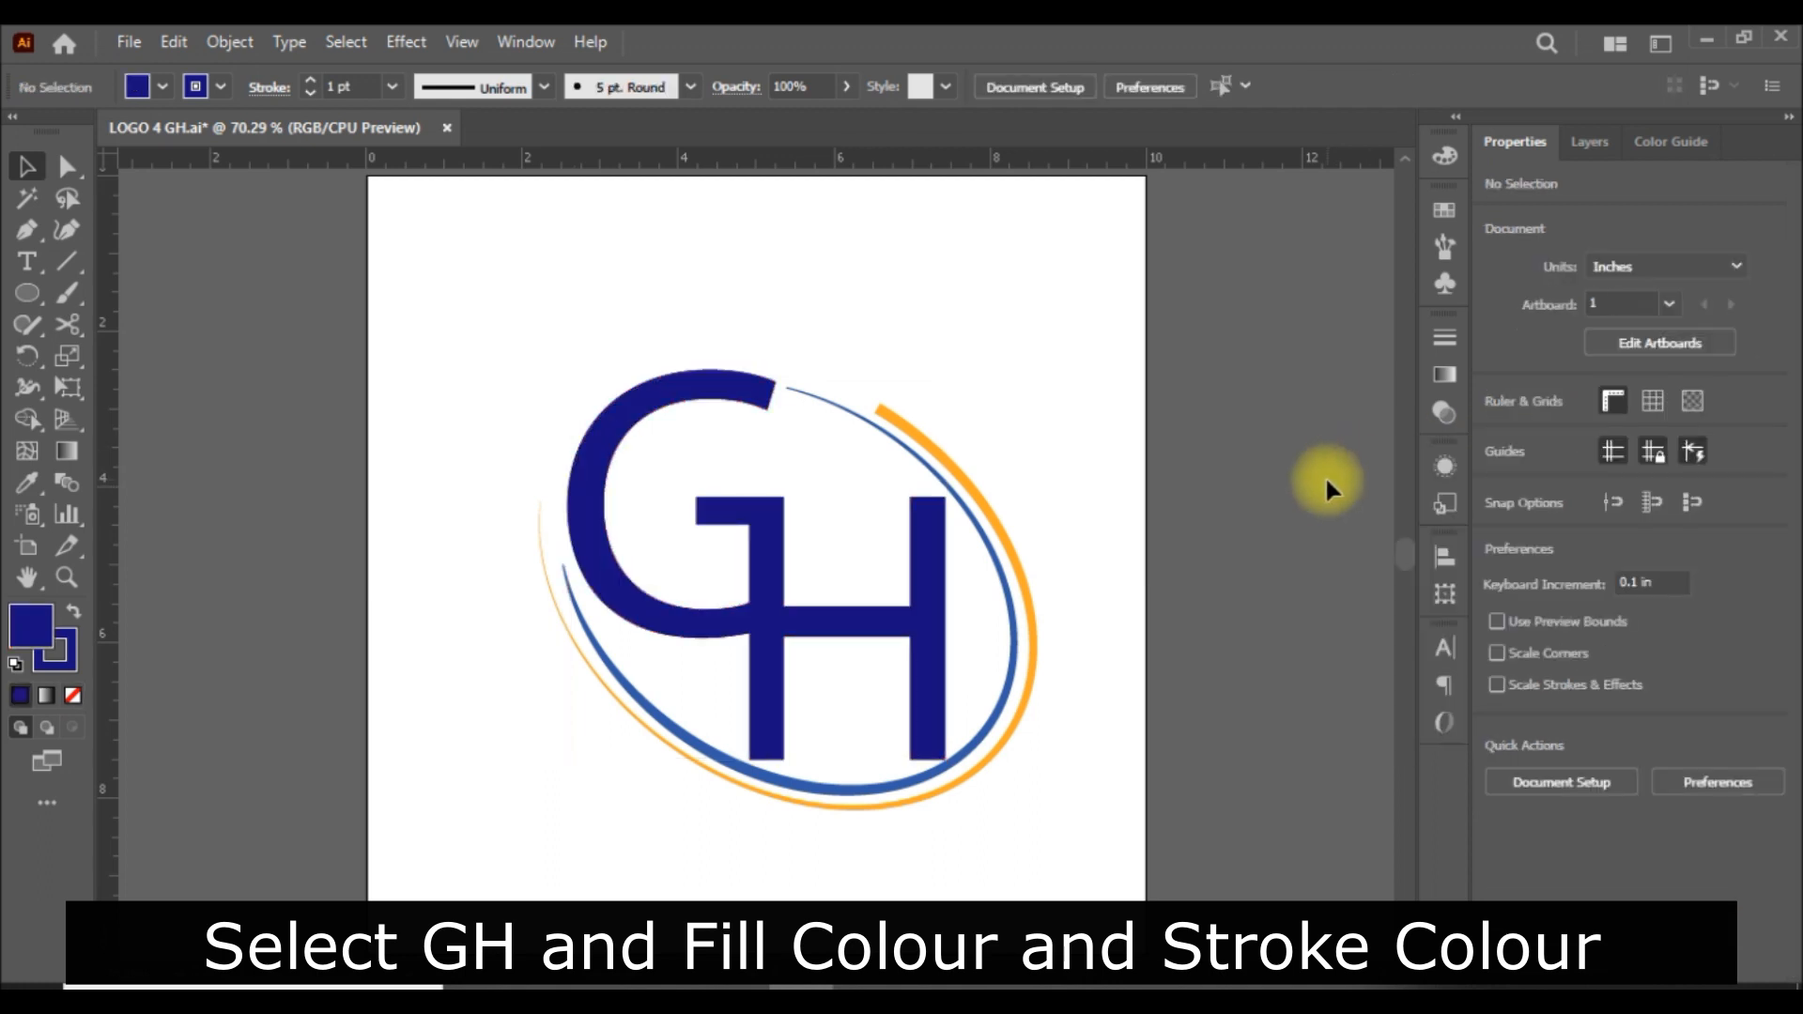
Apply a linear gradient fill to the GH letter group, with orange as the first stop and blue as the last.
left_click(923, 620)
left_click(1444, 374)
left_click(1259, 523)
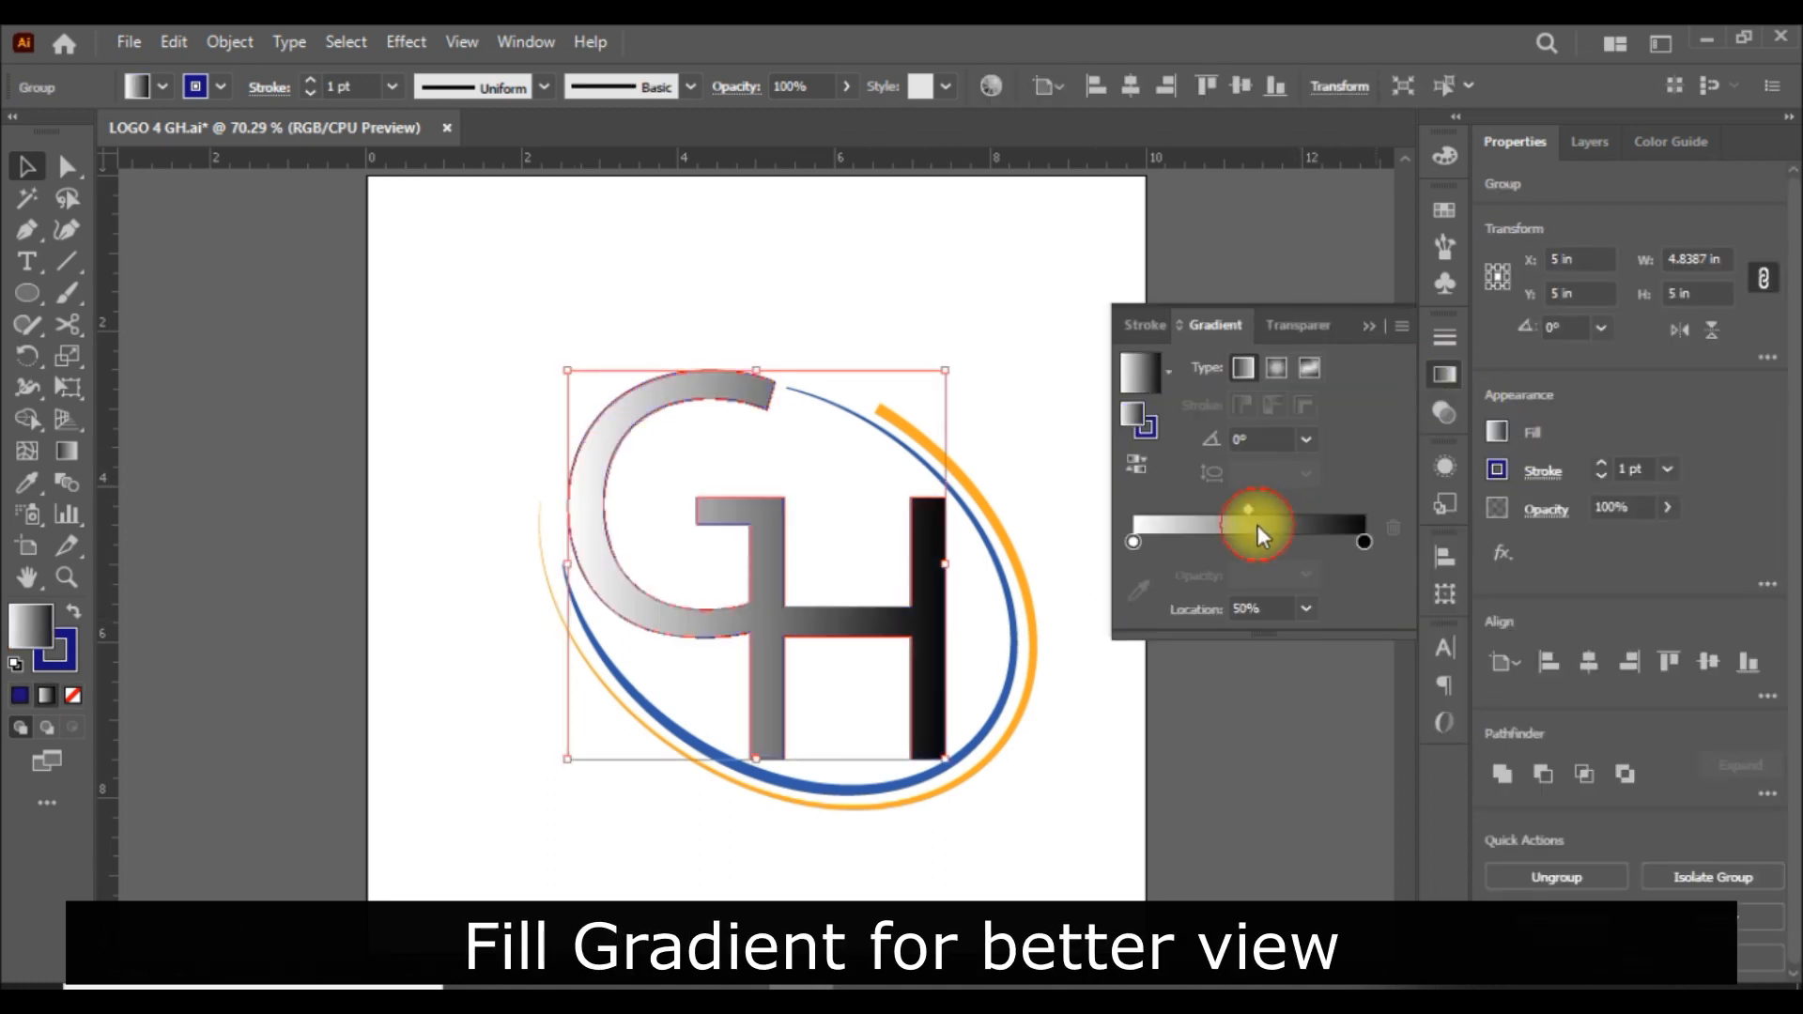
double_click(1133, 542)
left_click(1288, 625)
double_click(1364, 542)
left_click(1173, 642)
left_click(1367, 459)
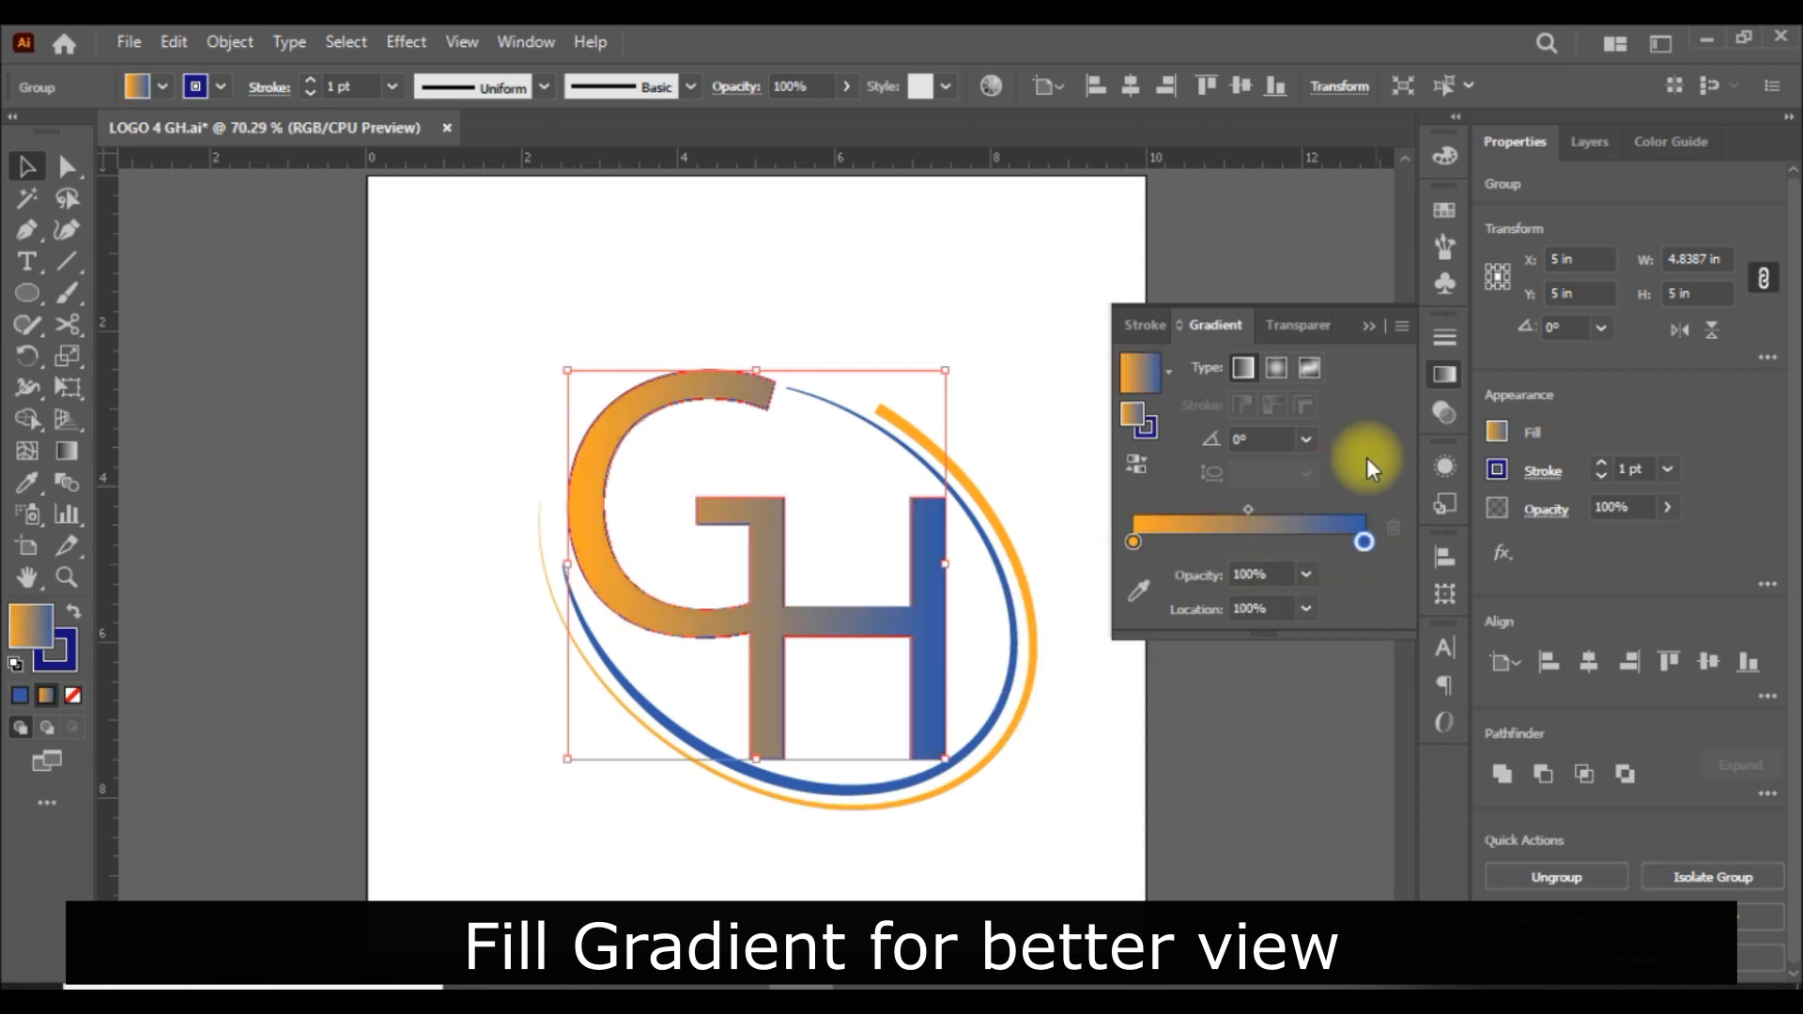
Set the letters' gradient angle to 180° and add a middle colour stop at 50%.
left_click(1306, 440)
left_click(1337, 488)
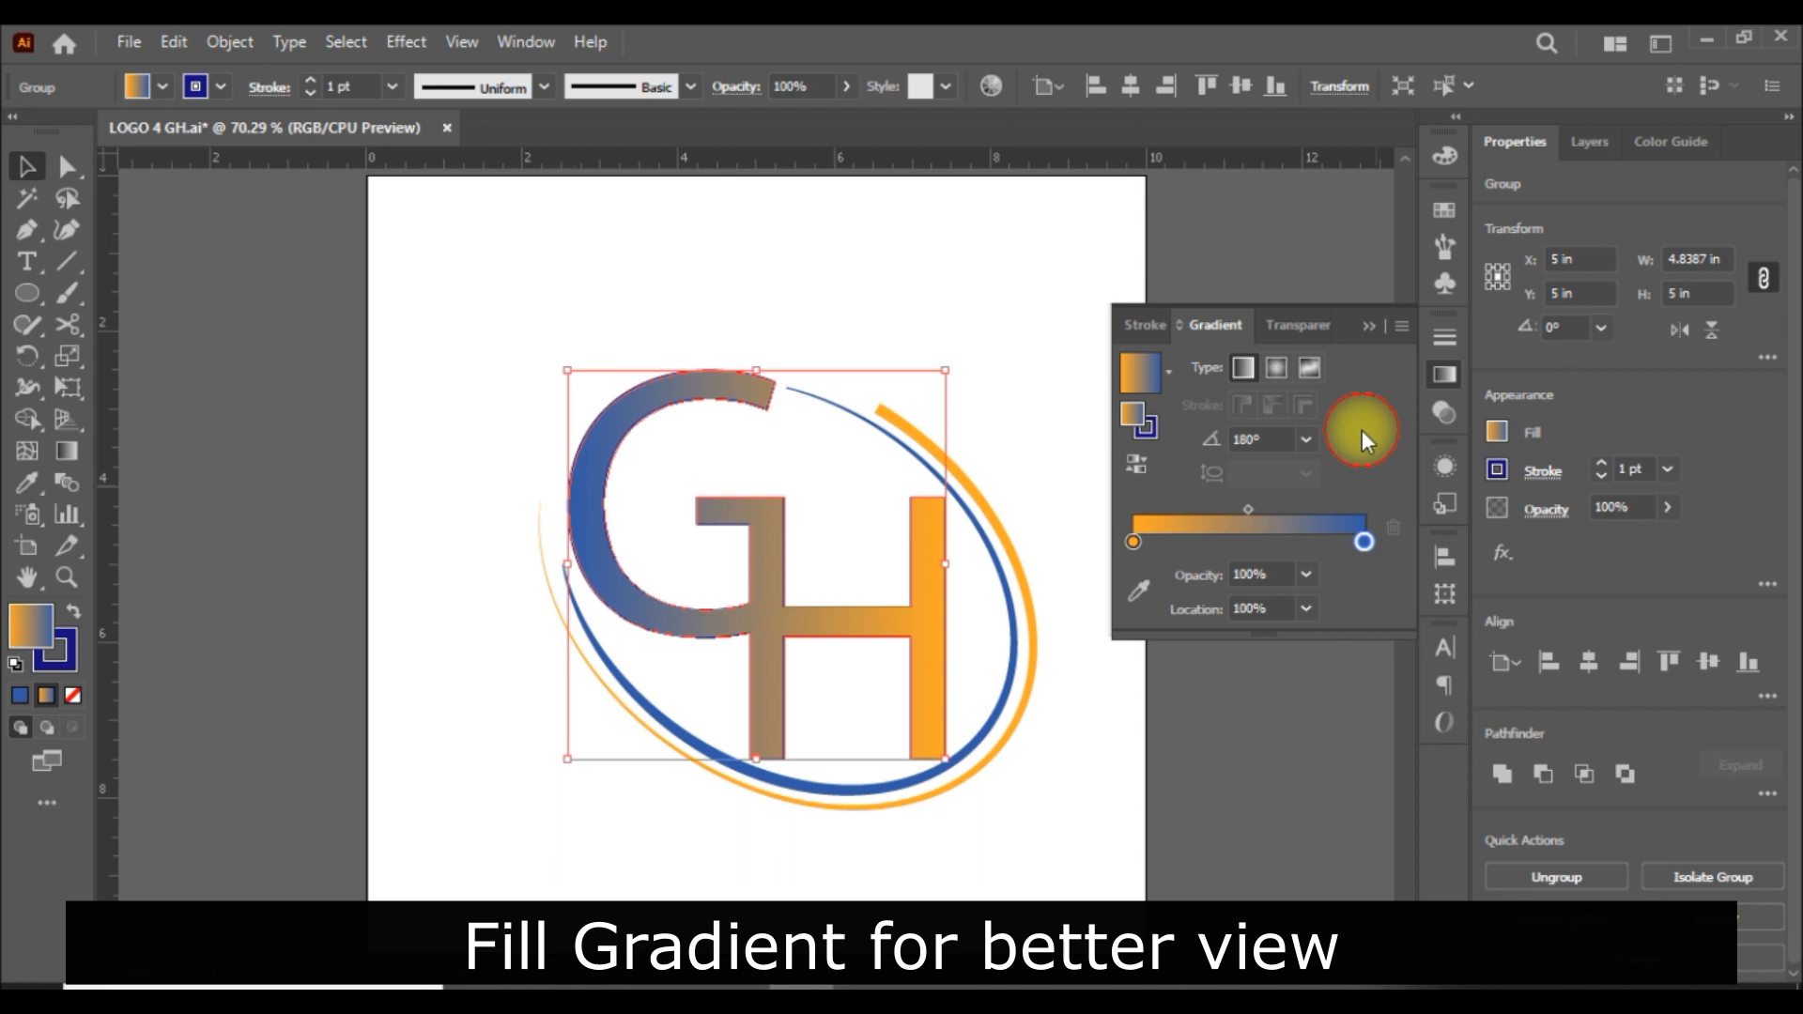
mouse_move(1248, 509)
left_mouse_down()
mouse_move(1208, 504)
mouse_move(1233, 509)
left_mouse_up()
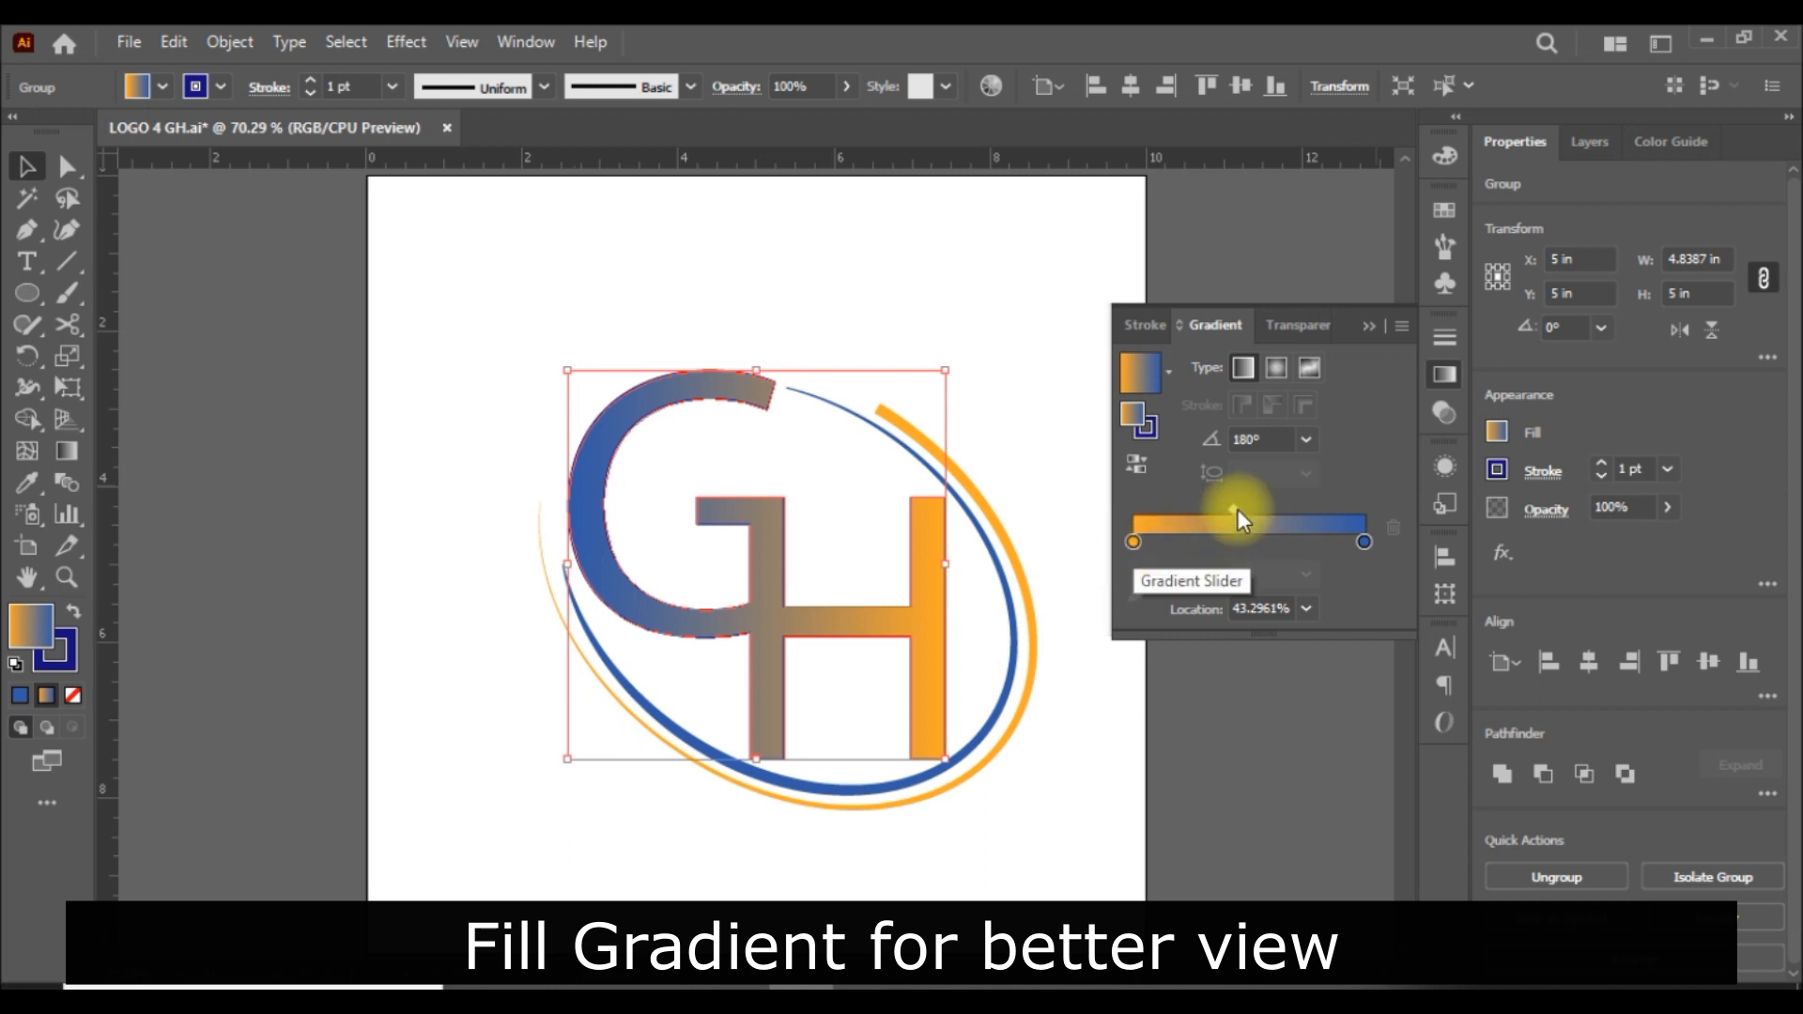
left_click(1261, 608)
left_click_drag(1159, 543, 1258, 543)
left_click(1270, 608)
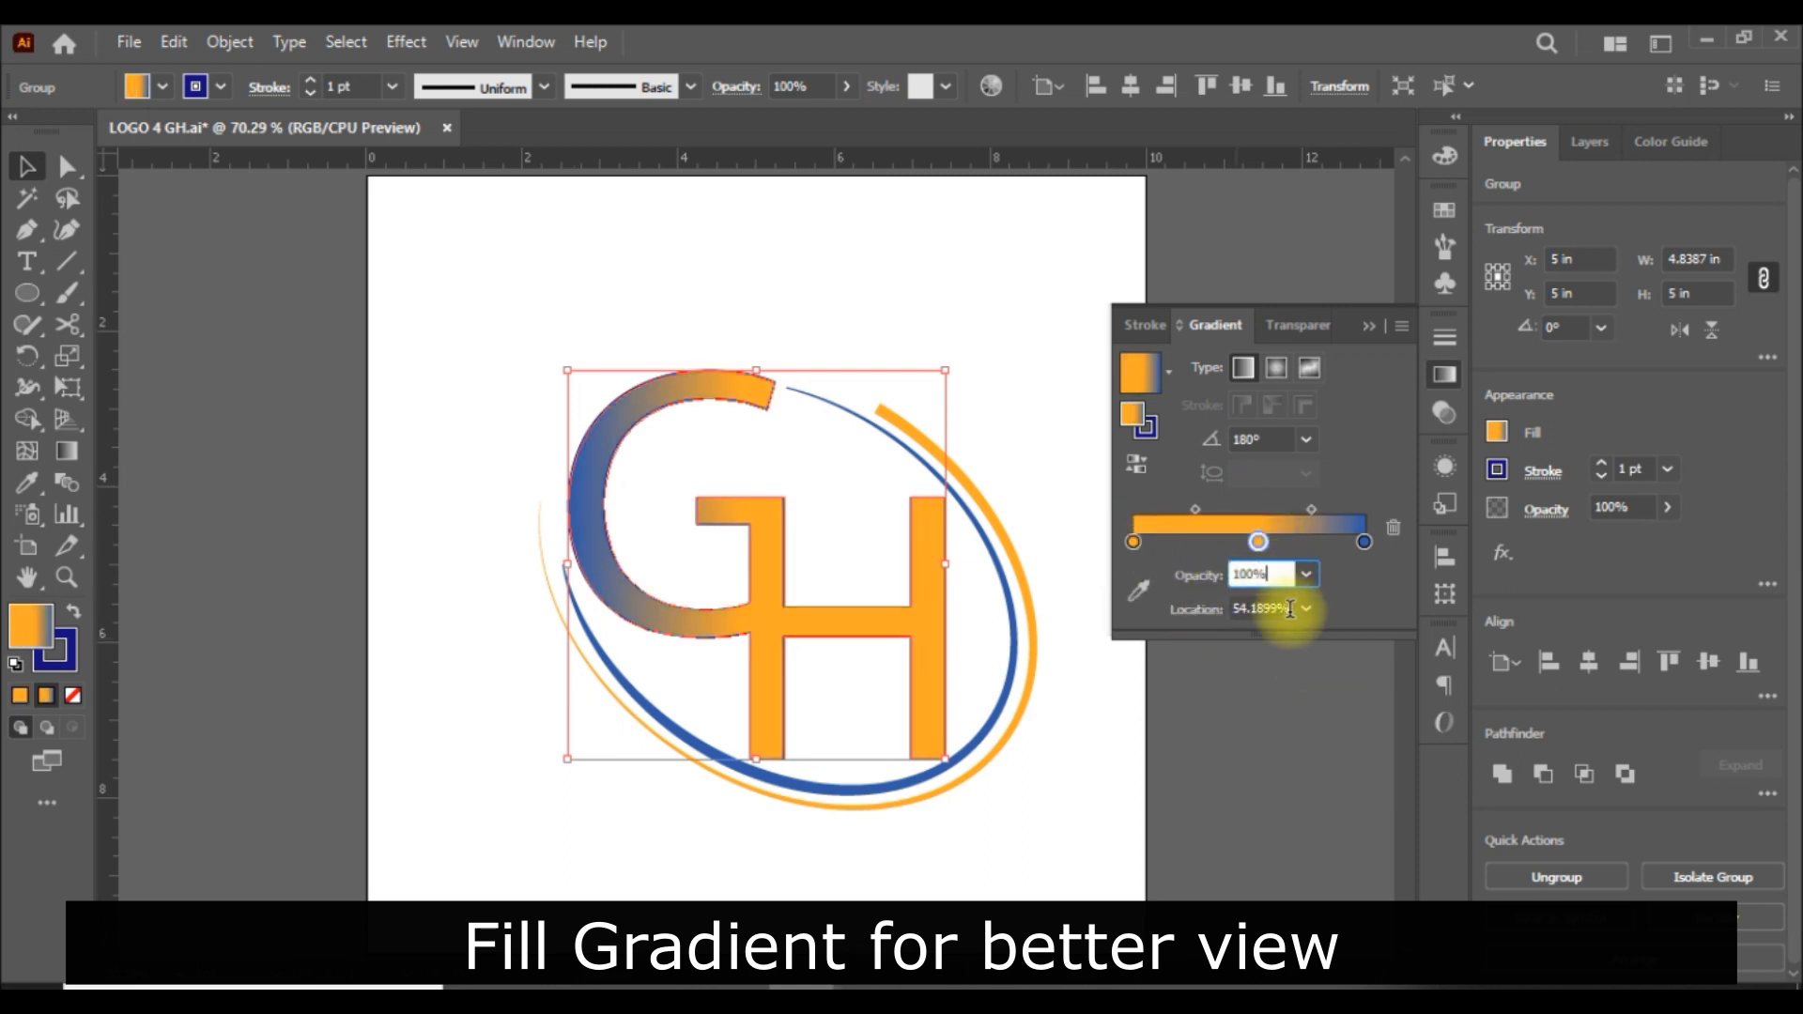
Recolour the middle gradient stop of the GH letters white.
double_click(1252, 542)
left_click(1061, 625)
left_click(1360, 382)
left_click(1050, 393)
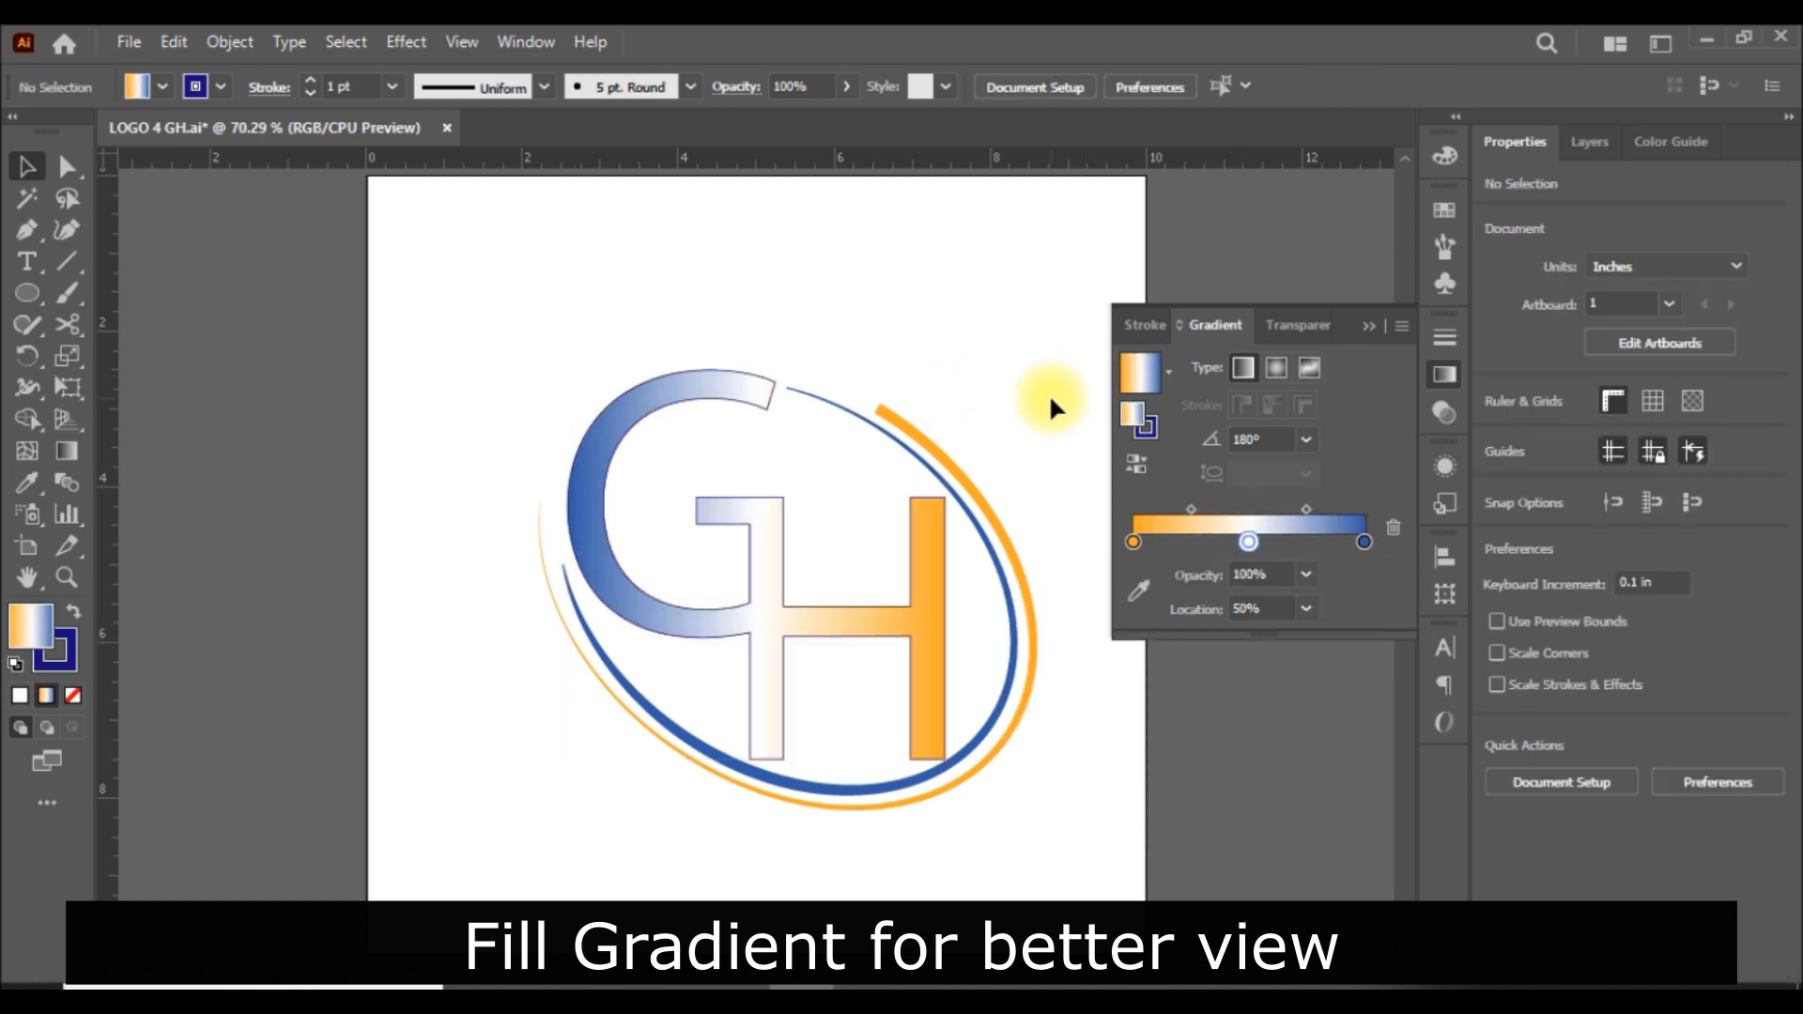
Sharpen the letters' gradient by moving both midpoints close to the white middle stop, with the blue-side midpoint at about 13%.
left_click(925, 624)
left_click_drag(1191, 508, 1069, 560)
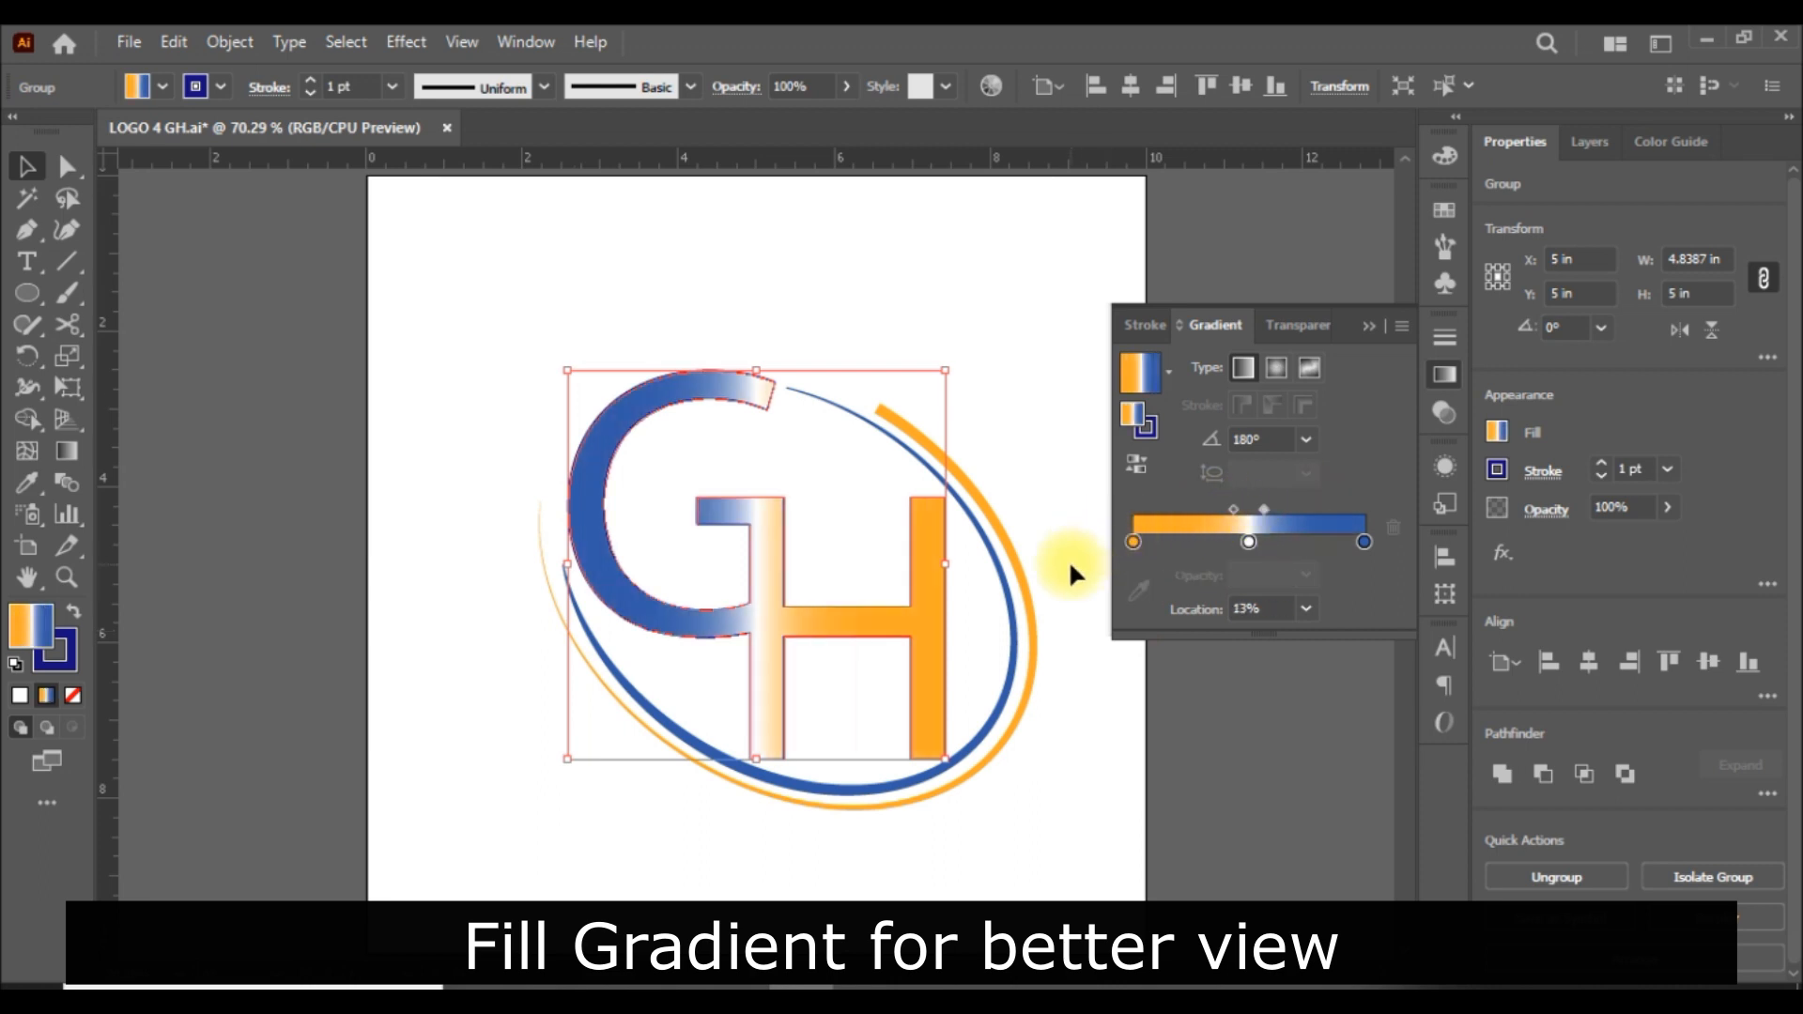
left_click_drag(1212, 509, 1270, 507)
left_click(1135, 241)
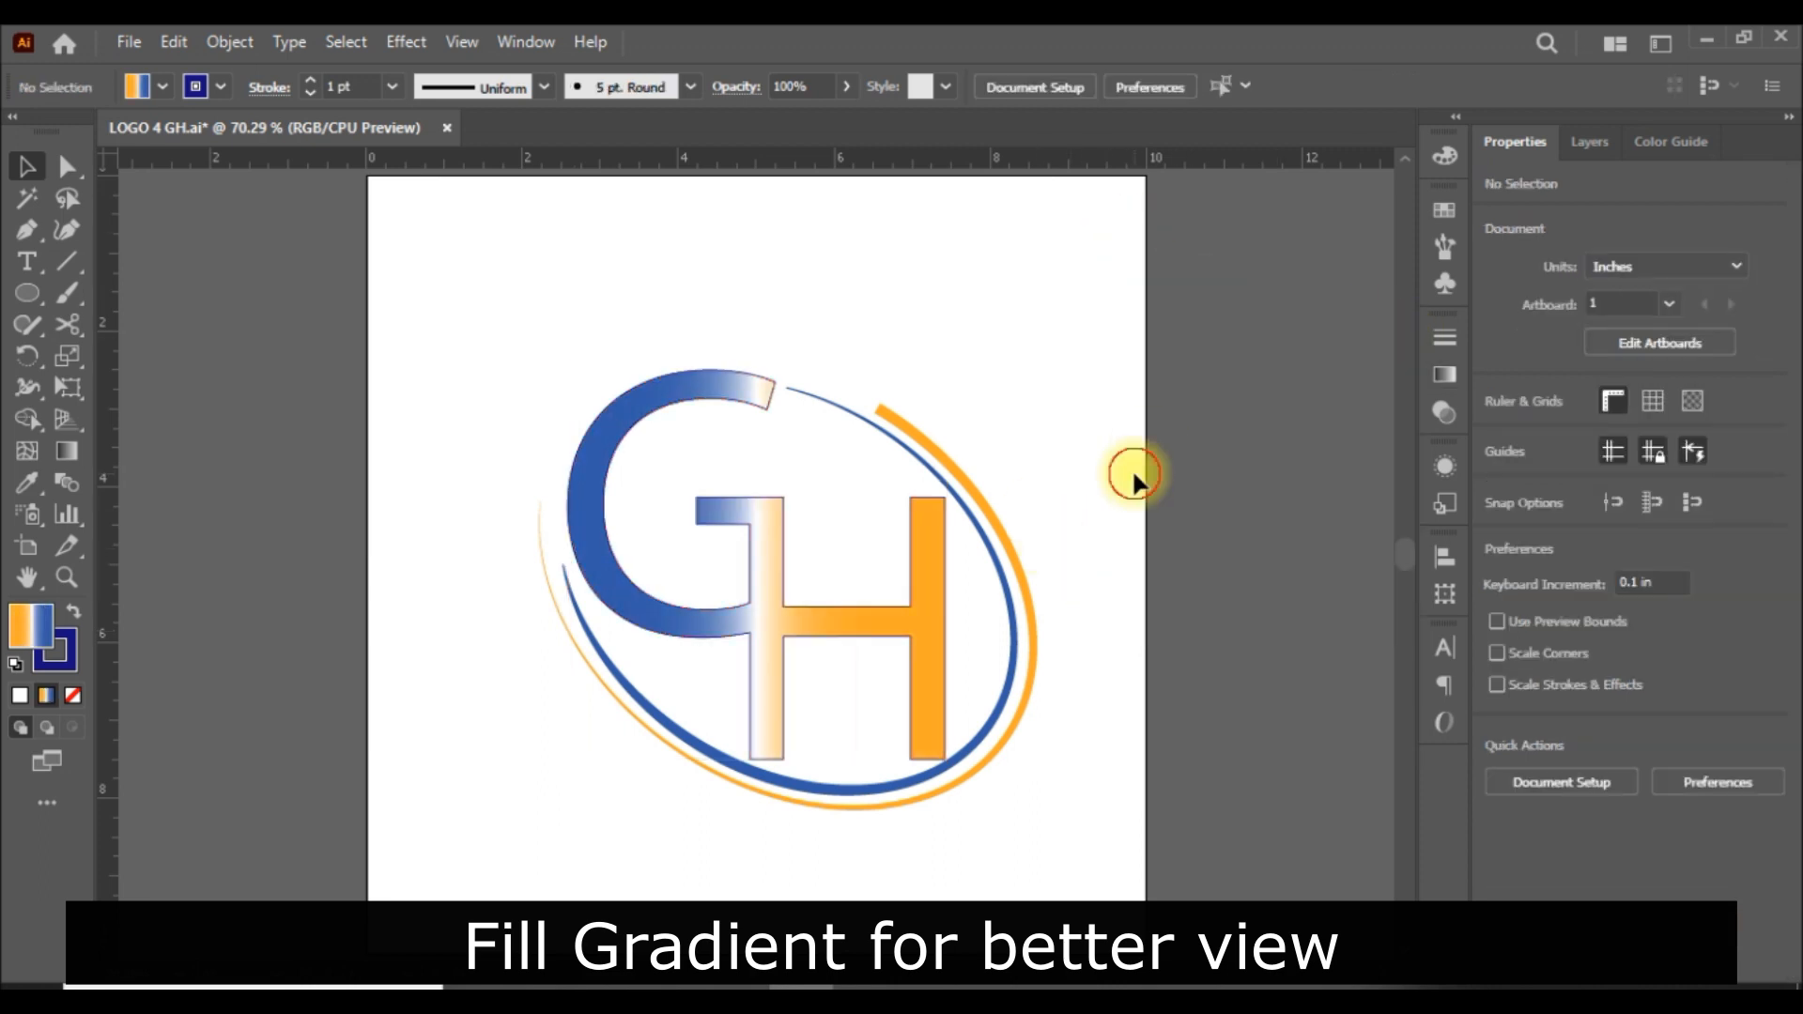
Remove the outline stroke from the GH letter group.
left_click(929, 601)
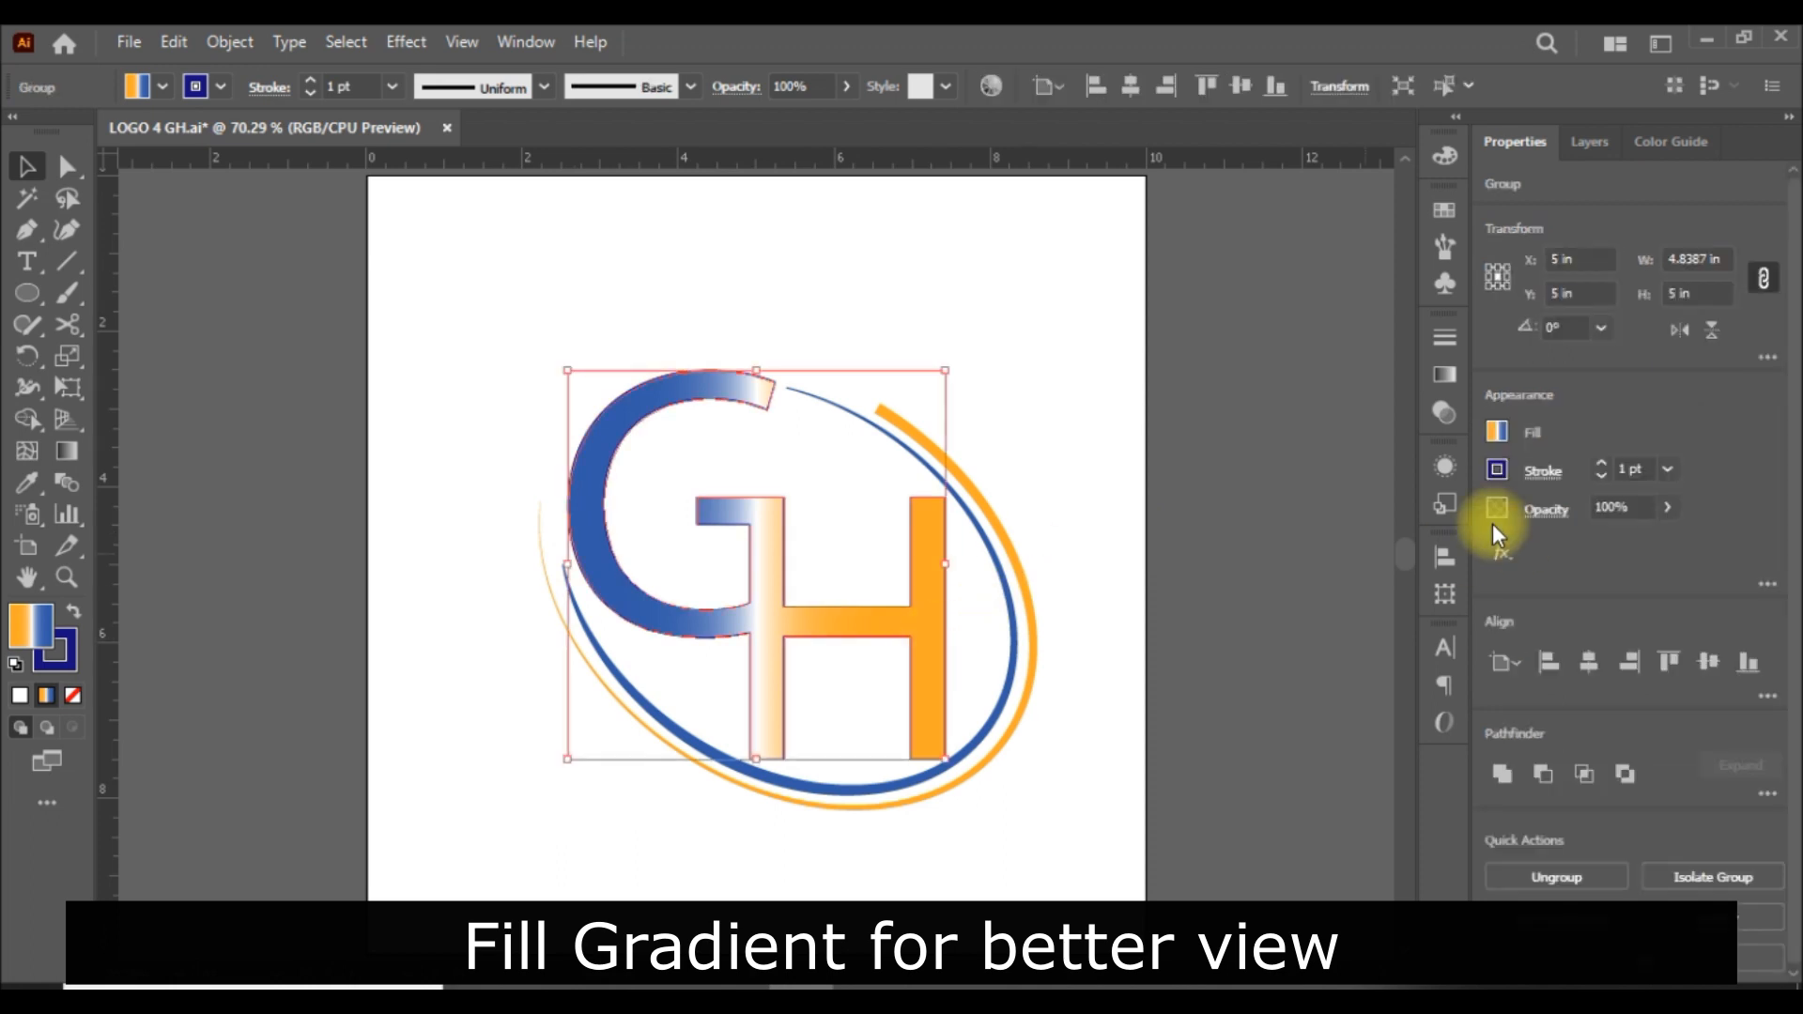
left_click(1497, 470)
left_click(1248, 538)
left_click(1247, 537)
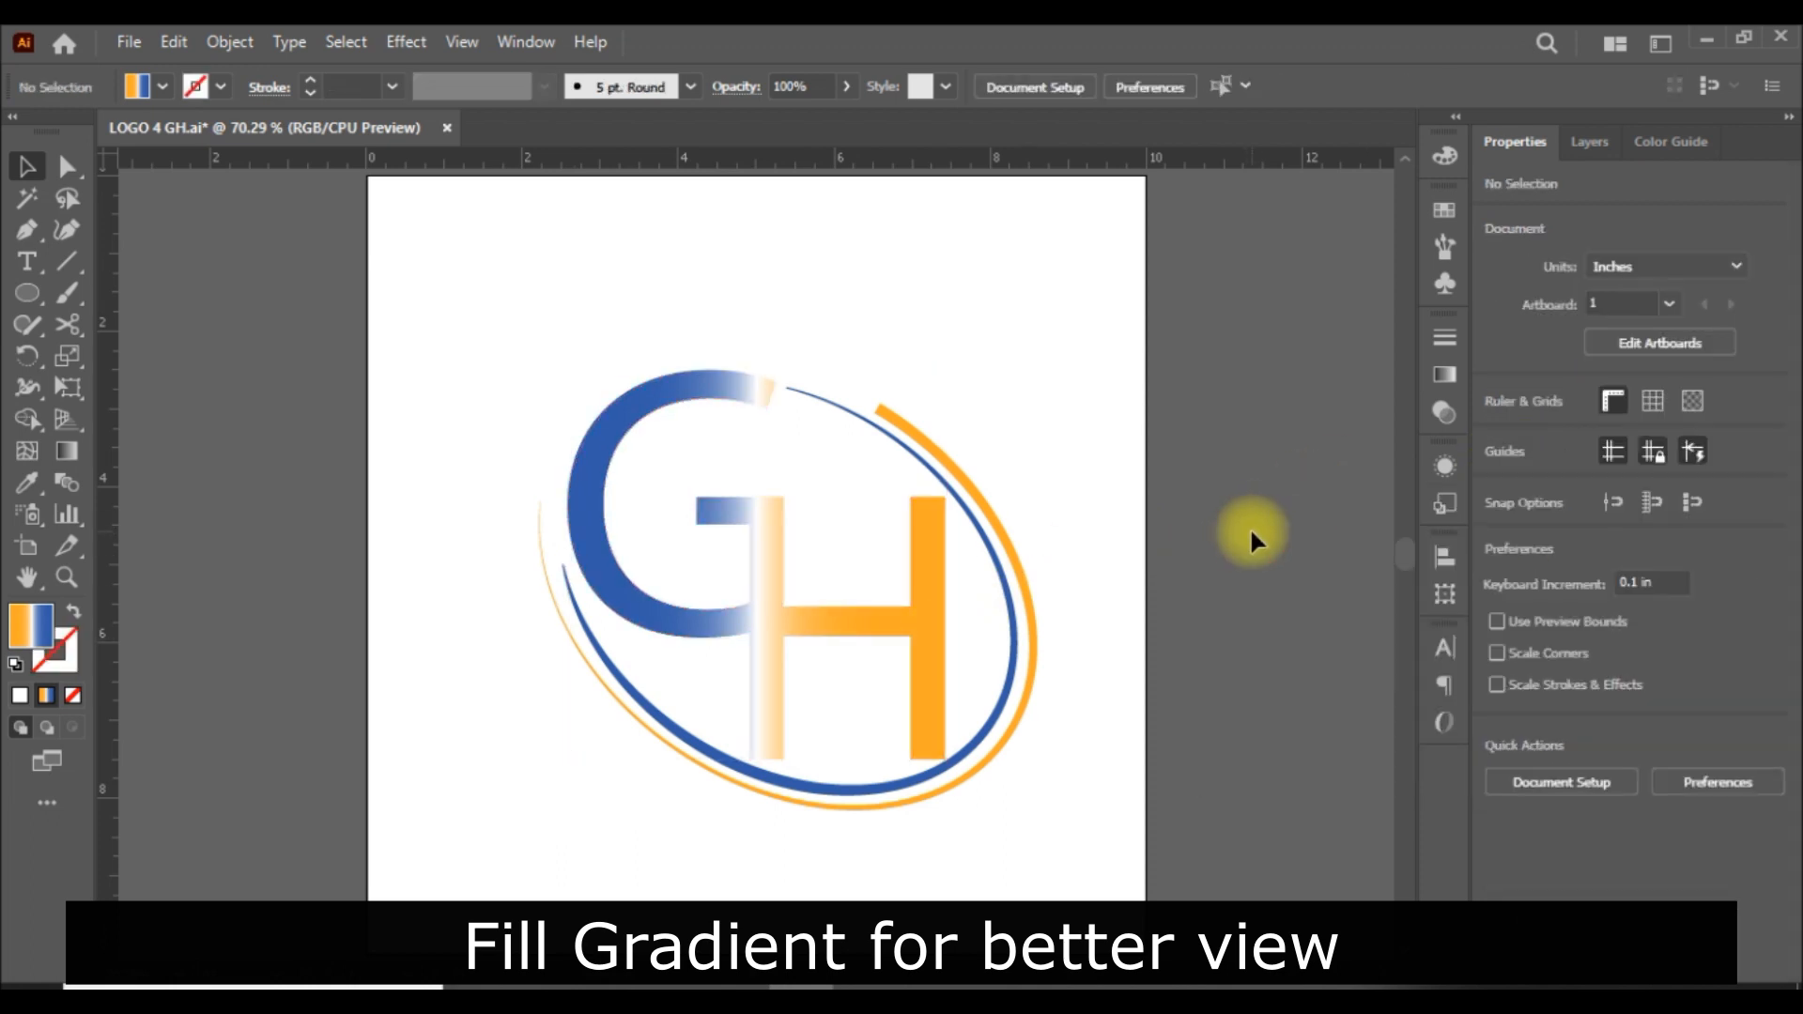
Shift the letter gradient's white middle stop to about 55.6% and set the gradient angle to 135°.
left_click(941, 615)
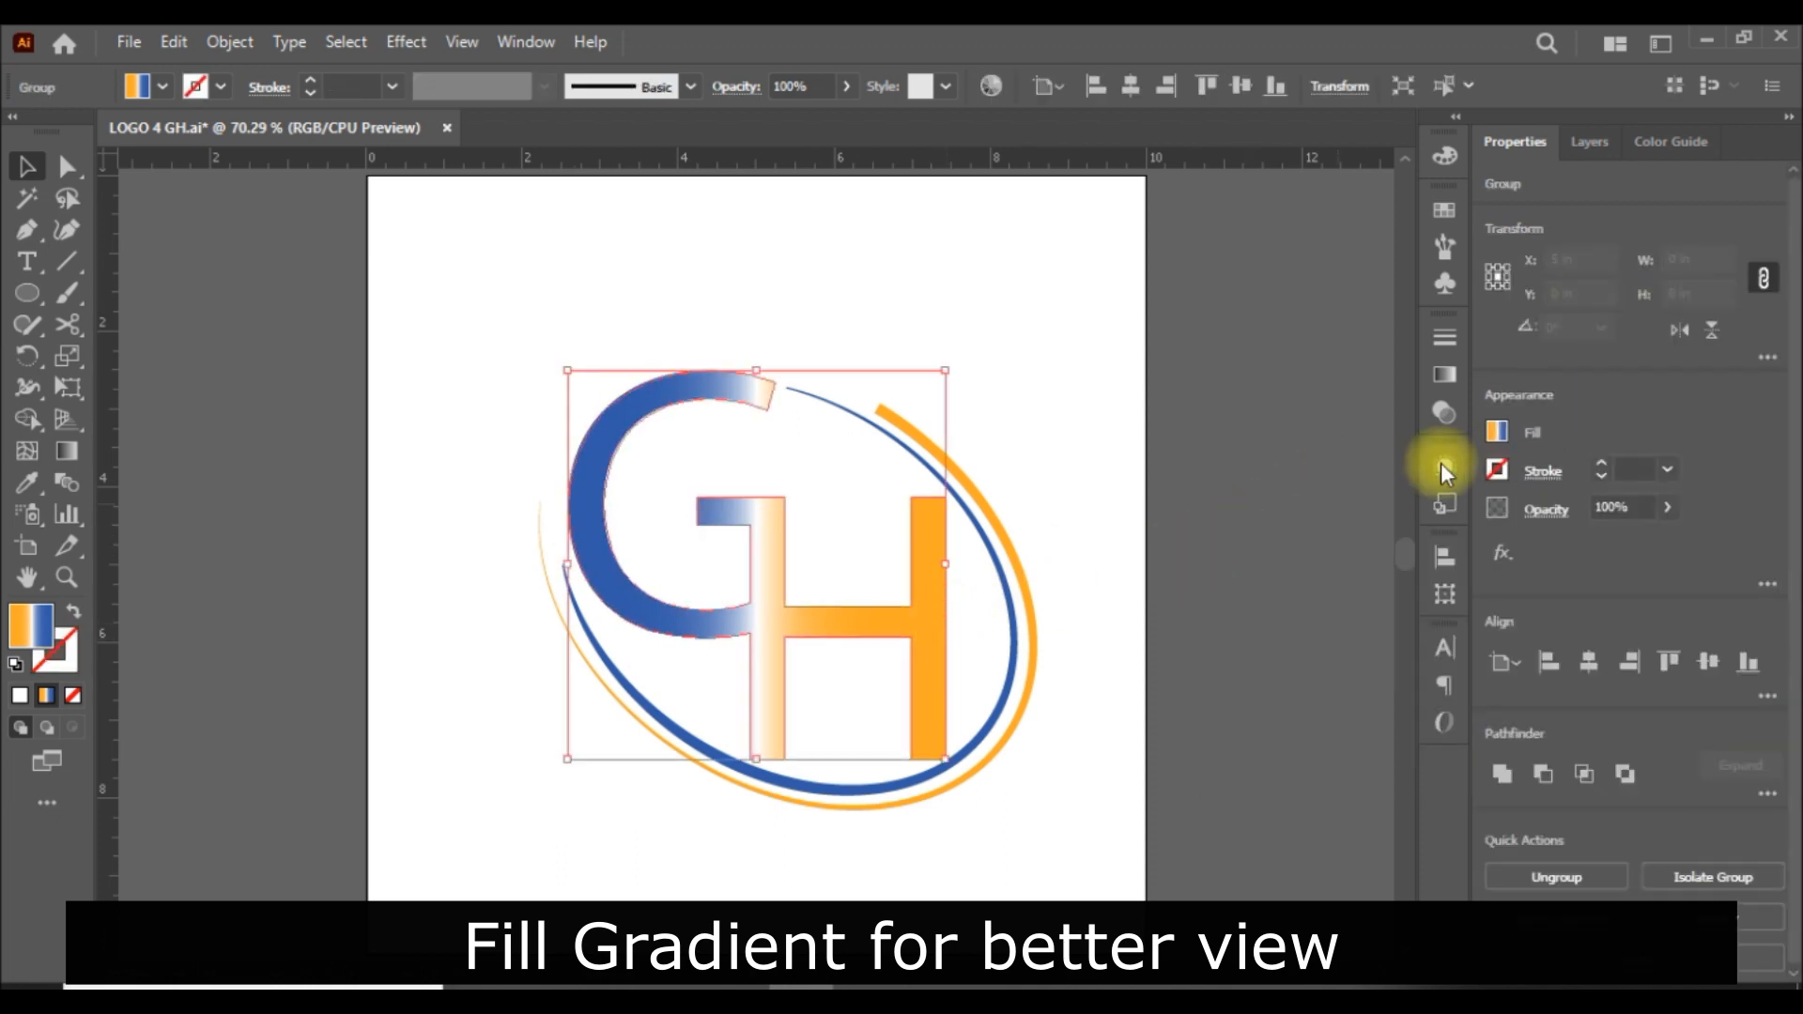
left_click(1445, 376)
left_click_drag(1249, 541, 1260, 541)
key("ctrl+z")
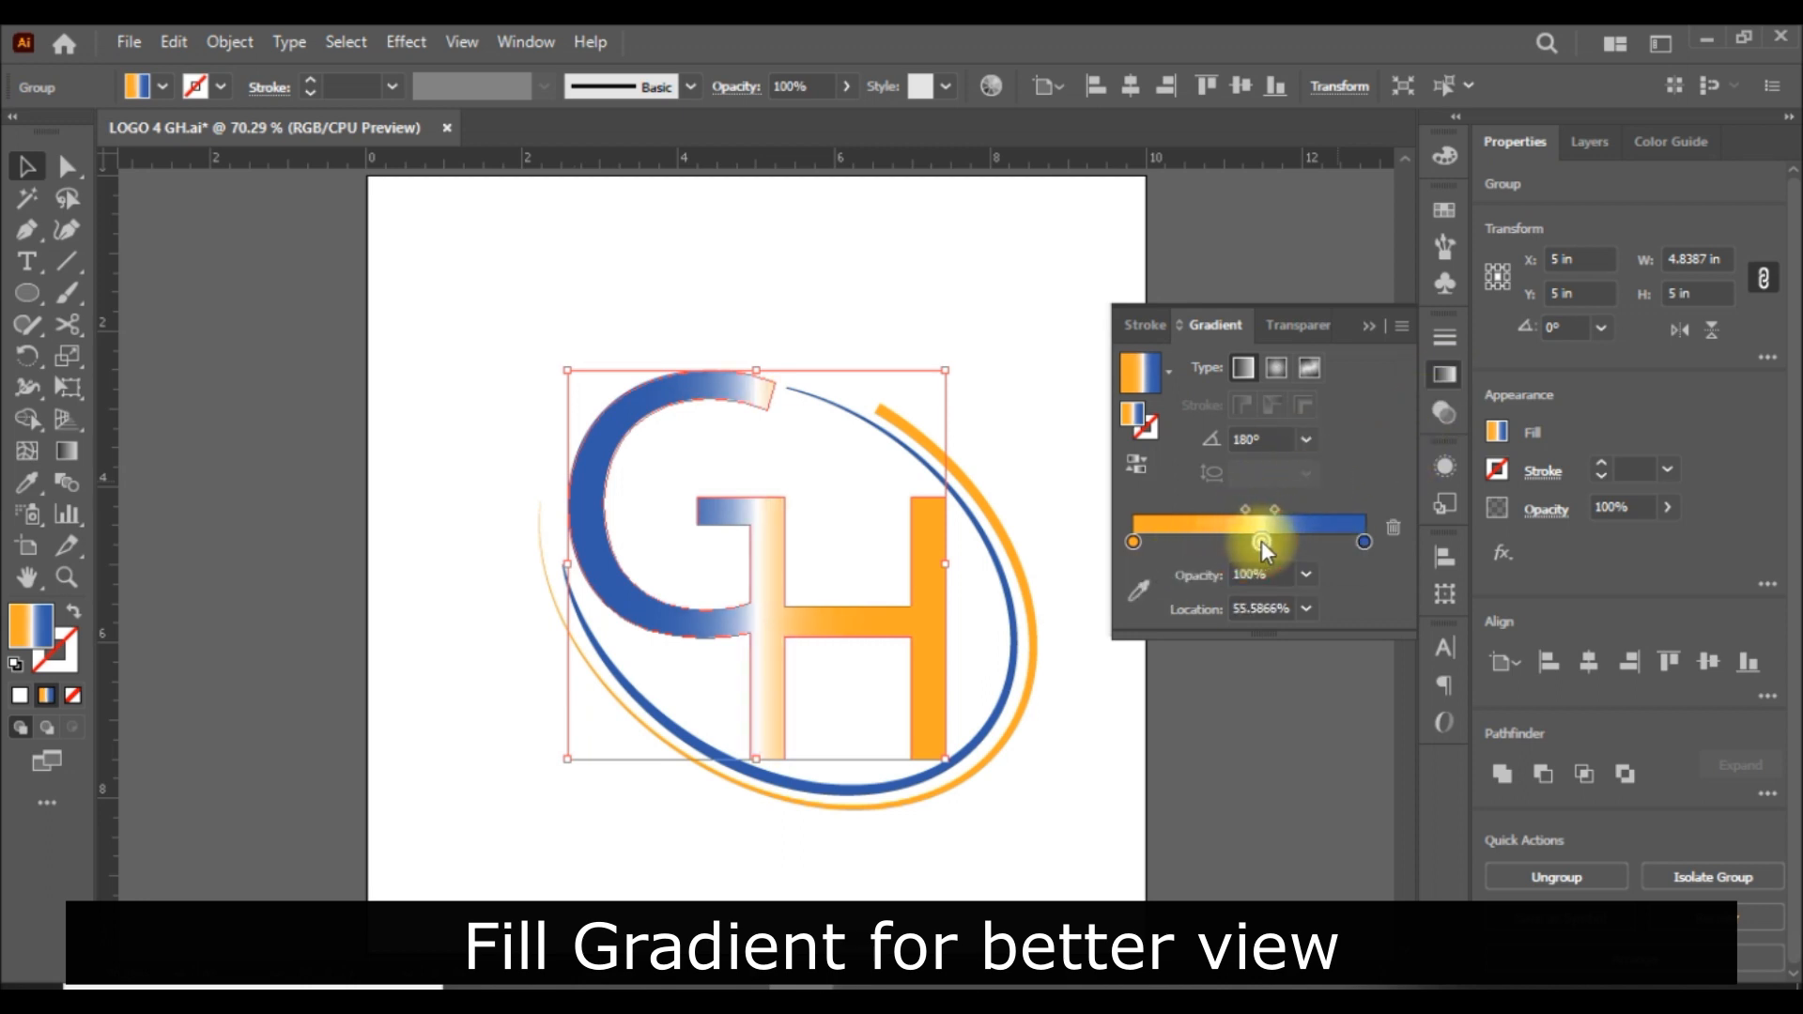
left_click(1305, 439)
left_click(1337, 519)
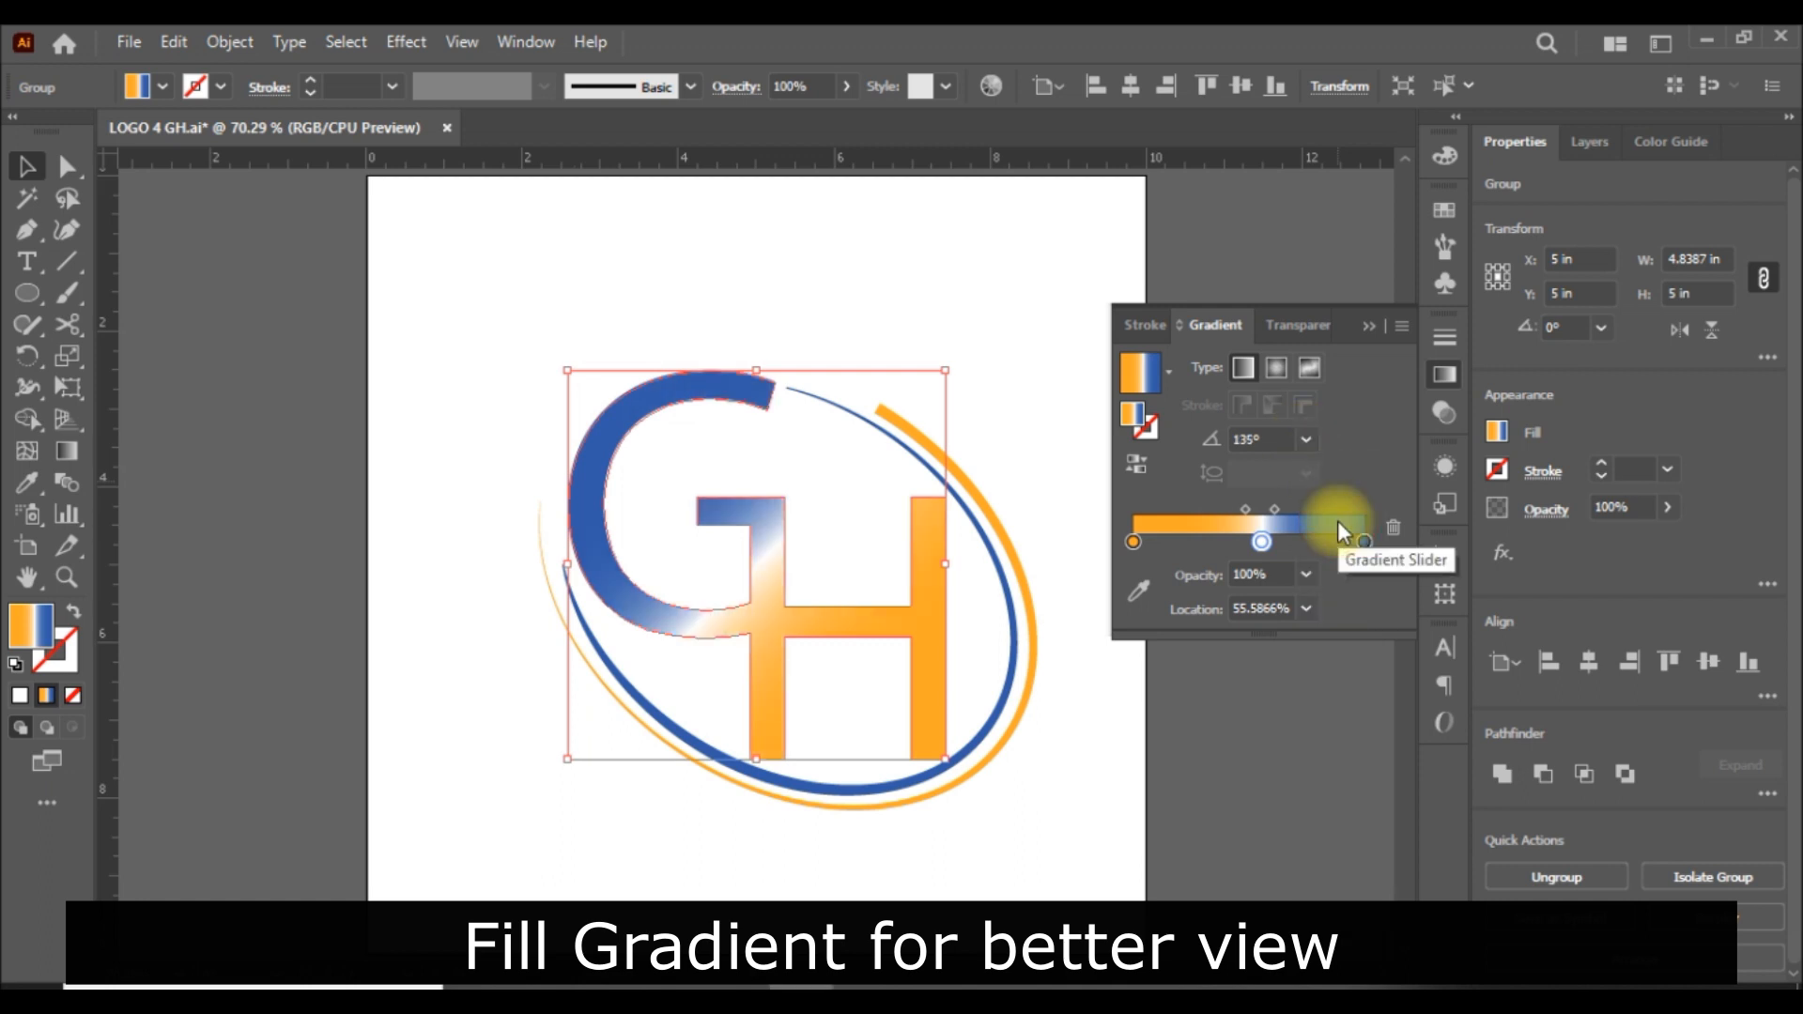
Set the location of the letter gradient's white middle stop to 50%.
double_click(1268, 608)
type("50")
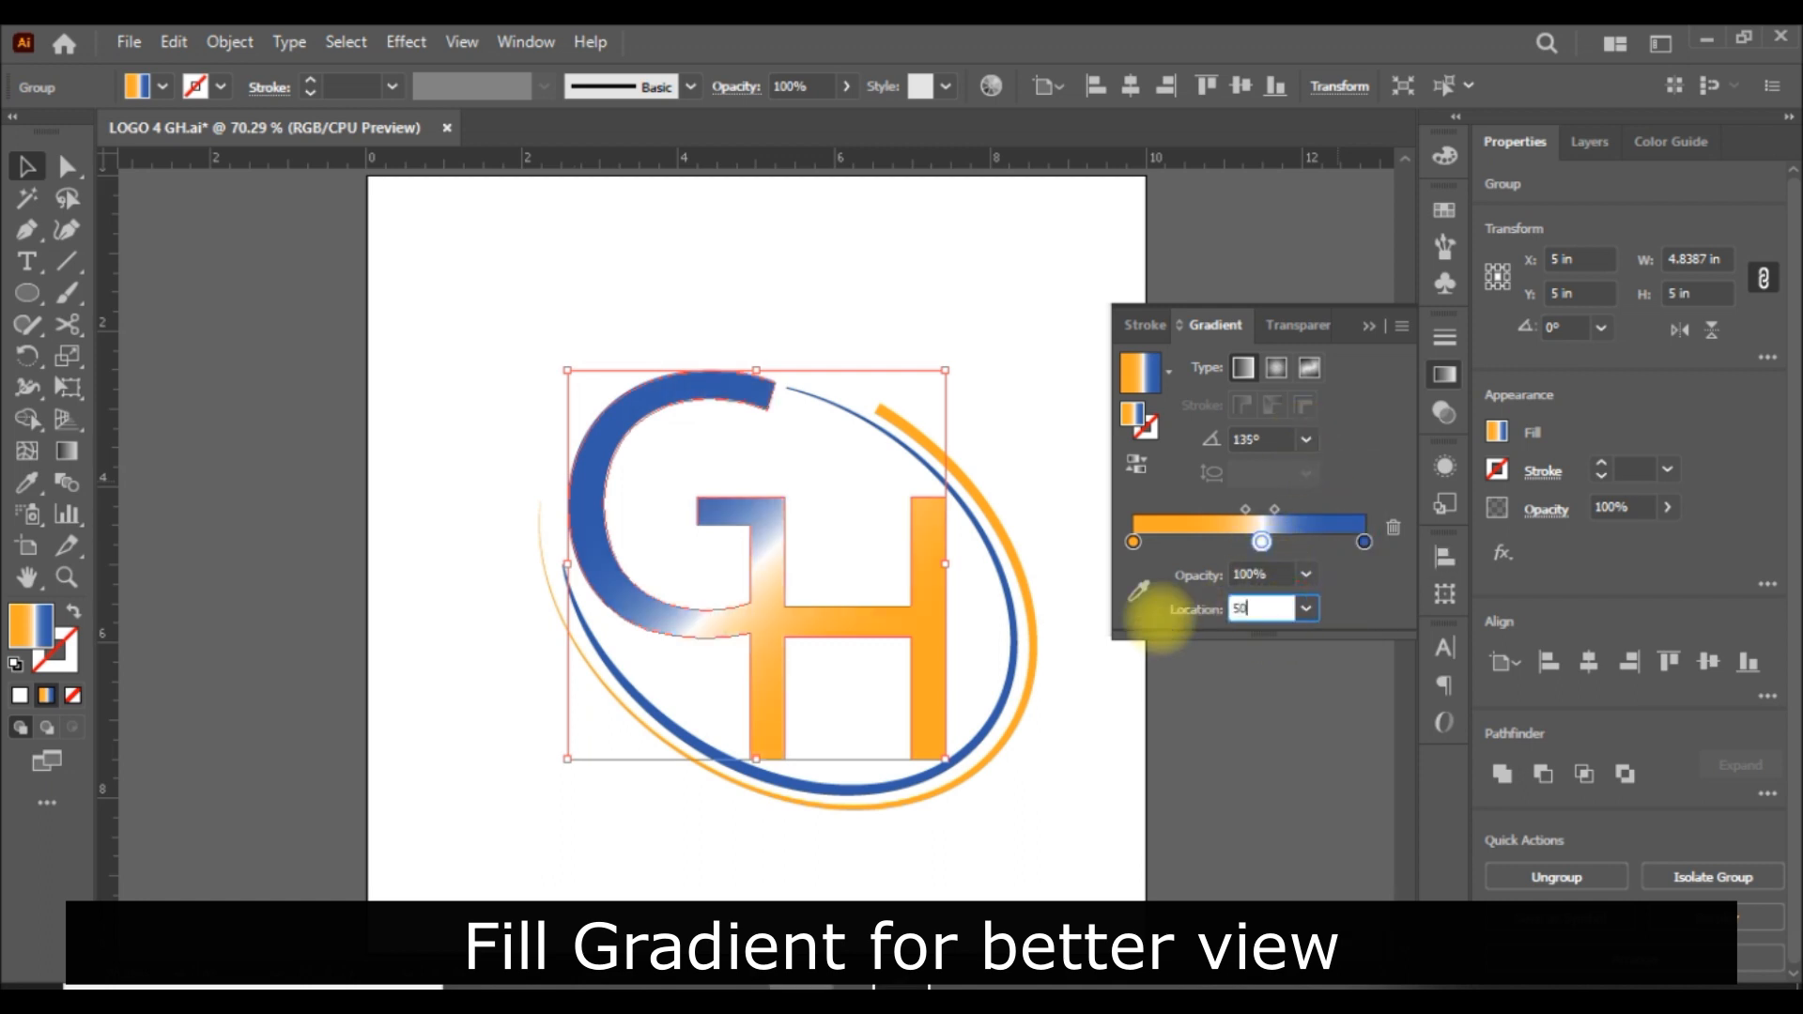
key("Return")
left_click(1113, 403)
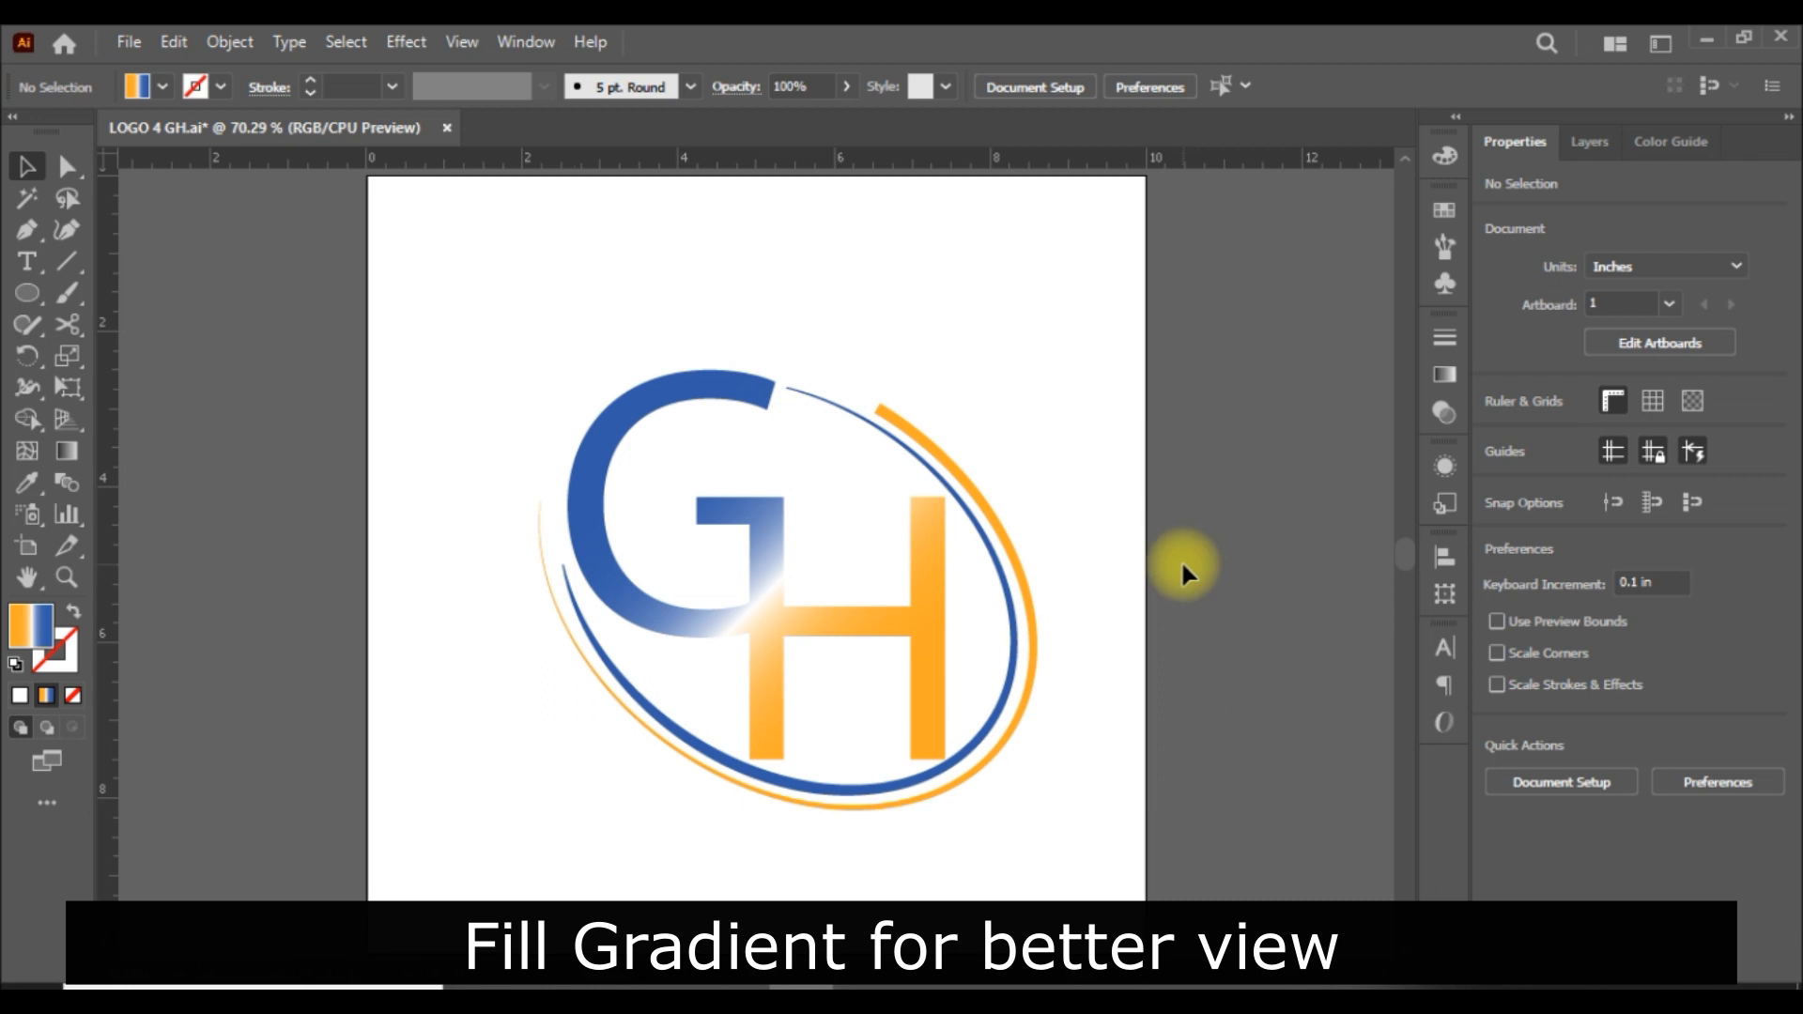
Try other stroke width profiles on the orange outer arc, including the half-lens shape and the asymmetric taper.
left_click(1036, 615)
left_click(544, 85)
left_click(475, 368)
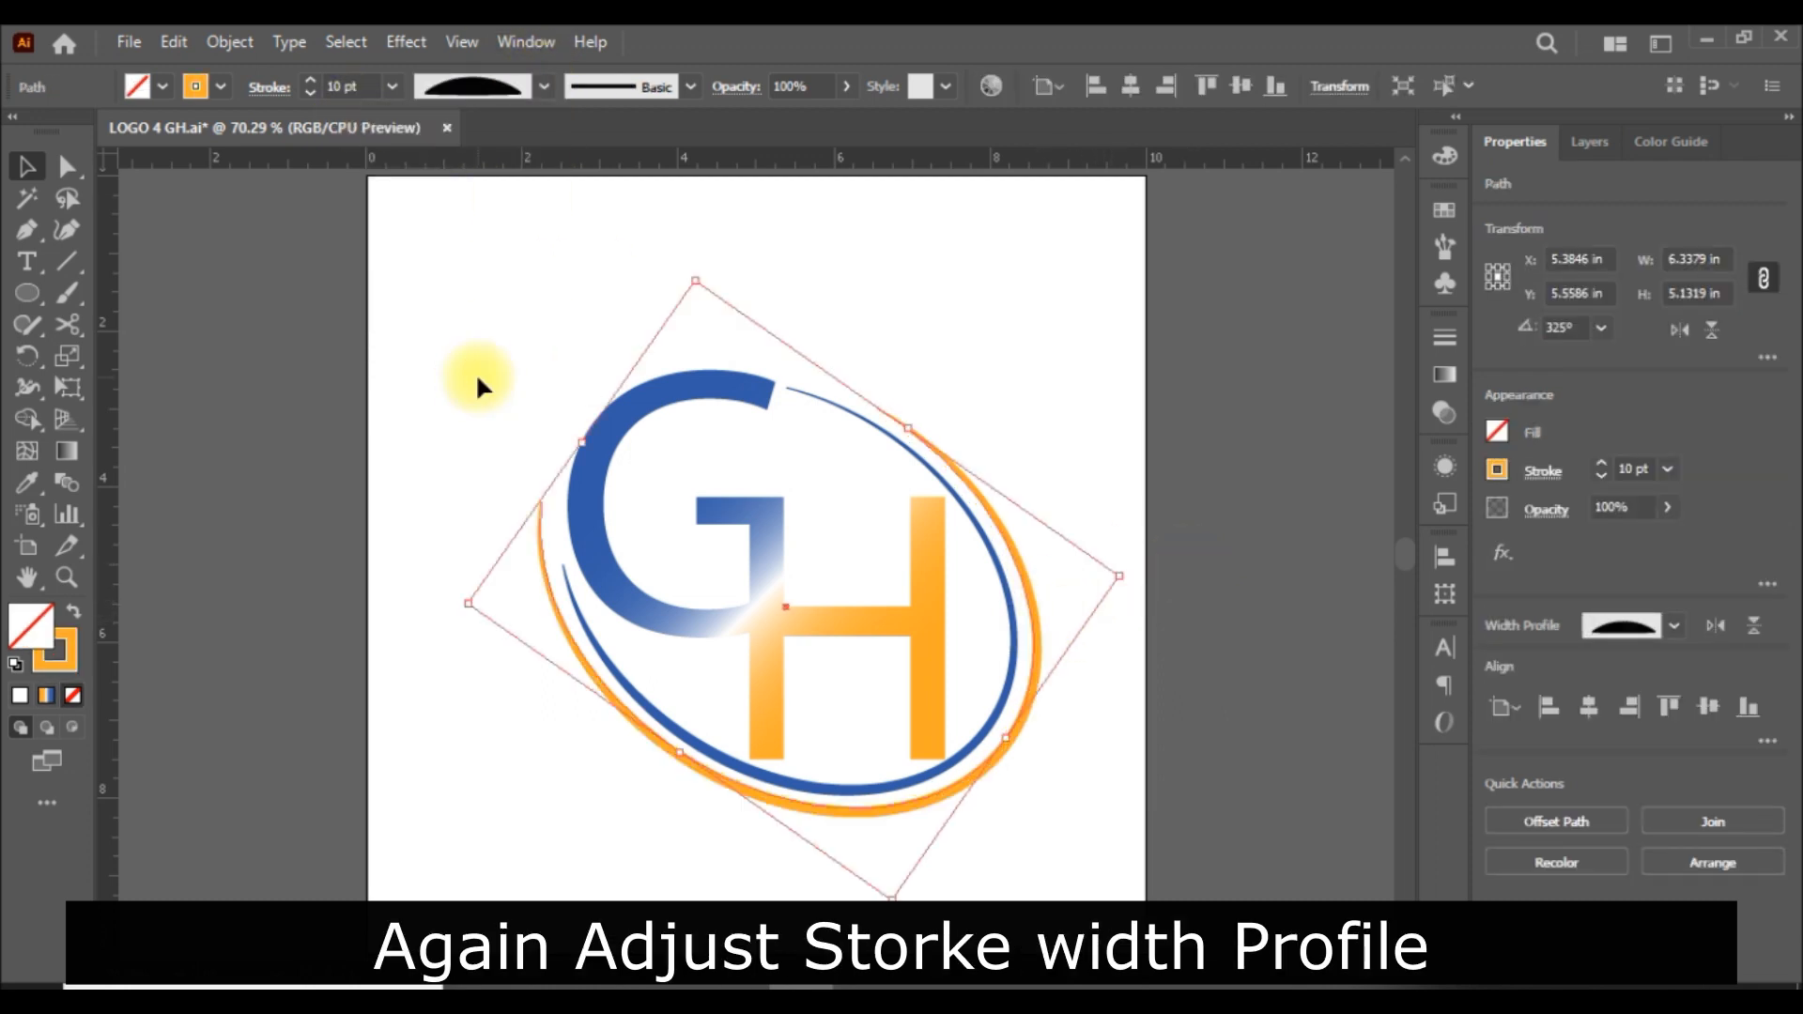
left_click(521, 90)
left_click(492, 210)
left_click(540, 86)
left_click(479, 292)
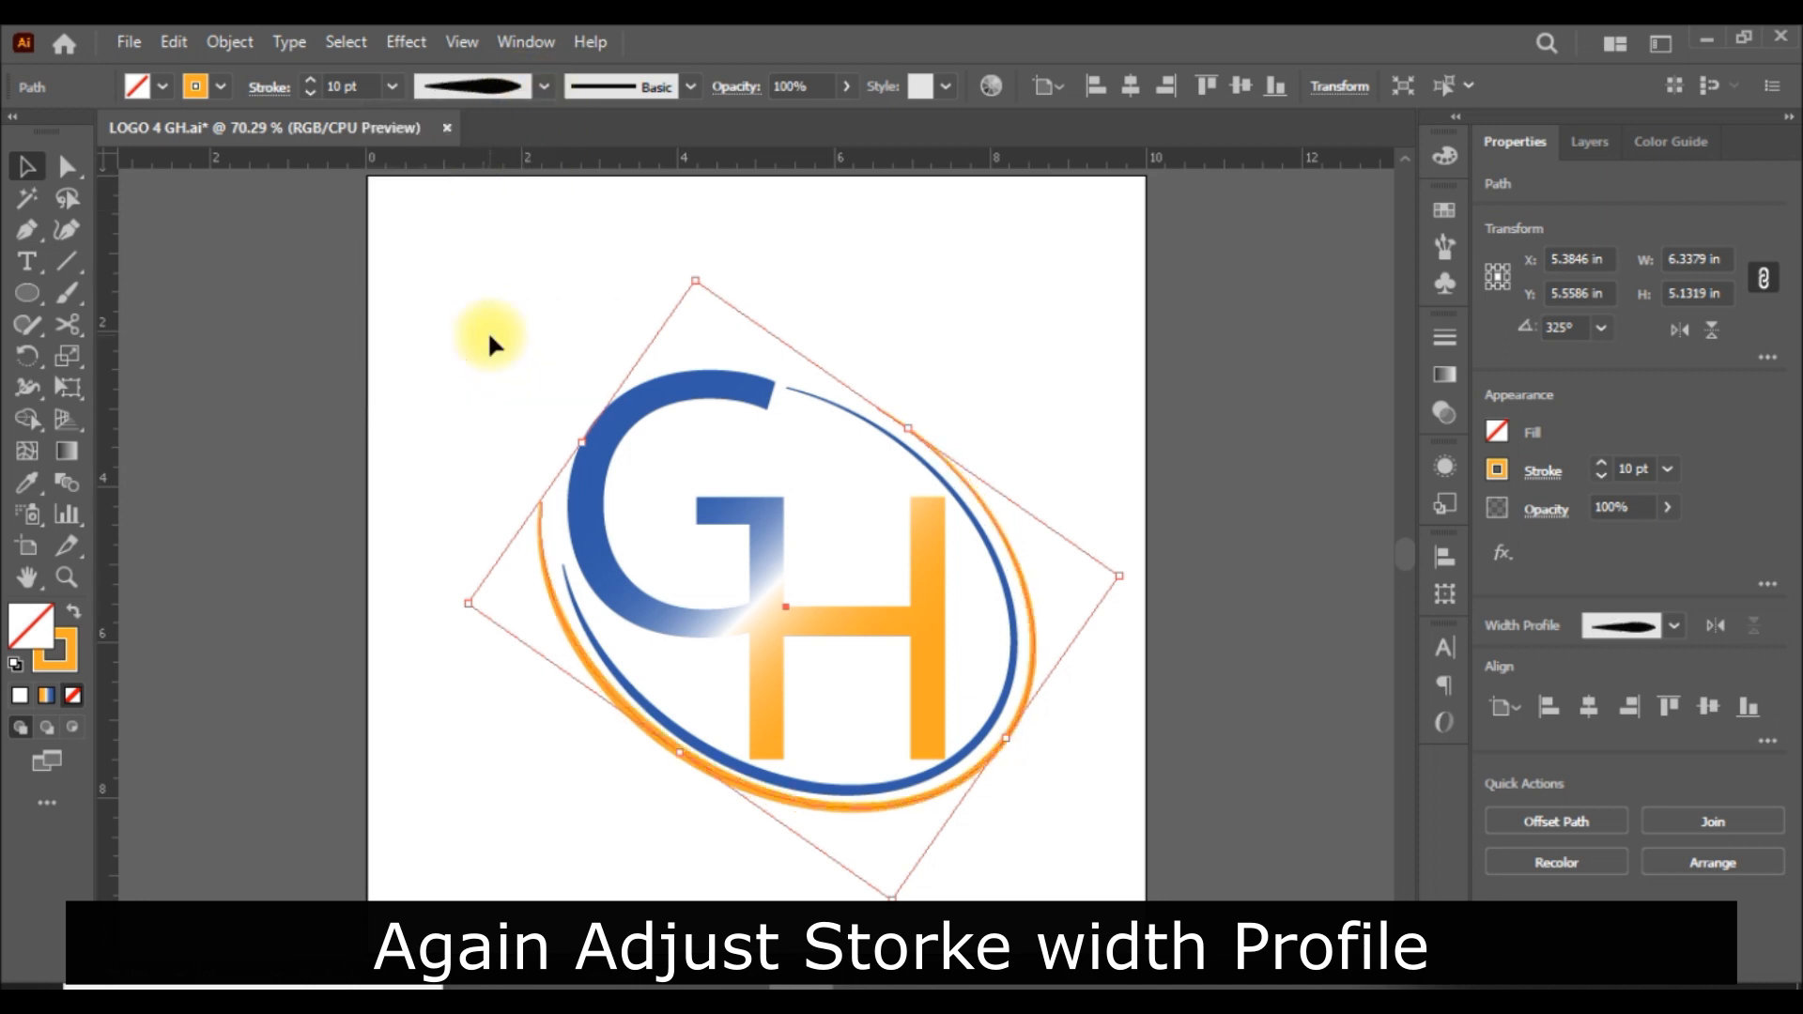
left_click(543, 85)
left_click(486, 344)
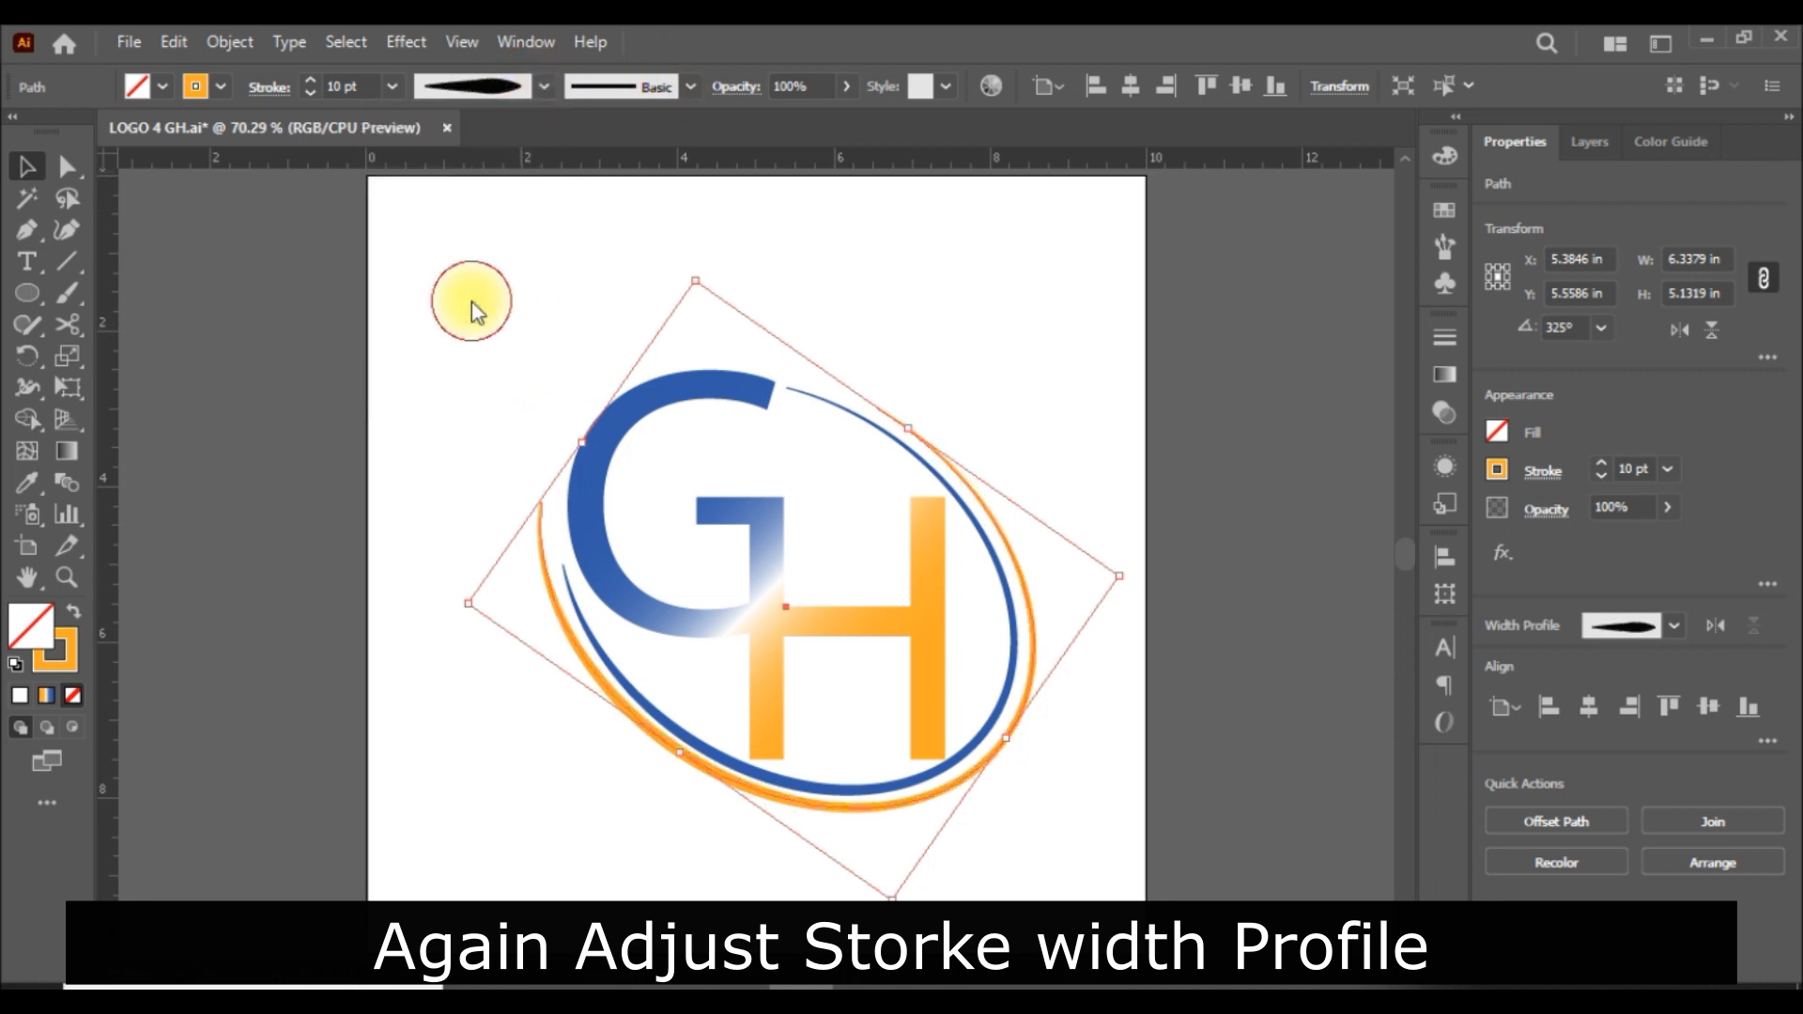
left_click(1229, 425)
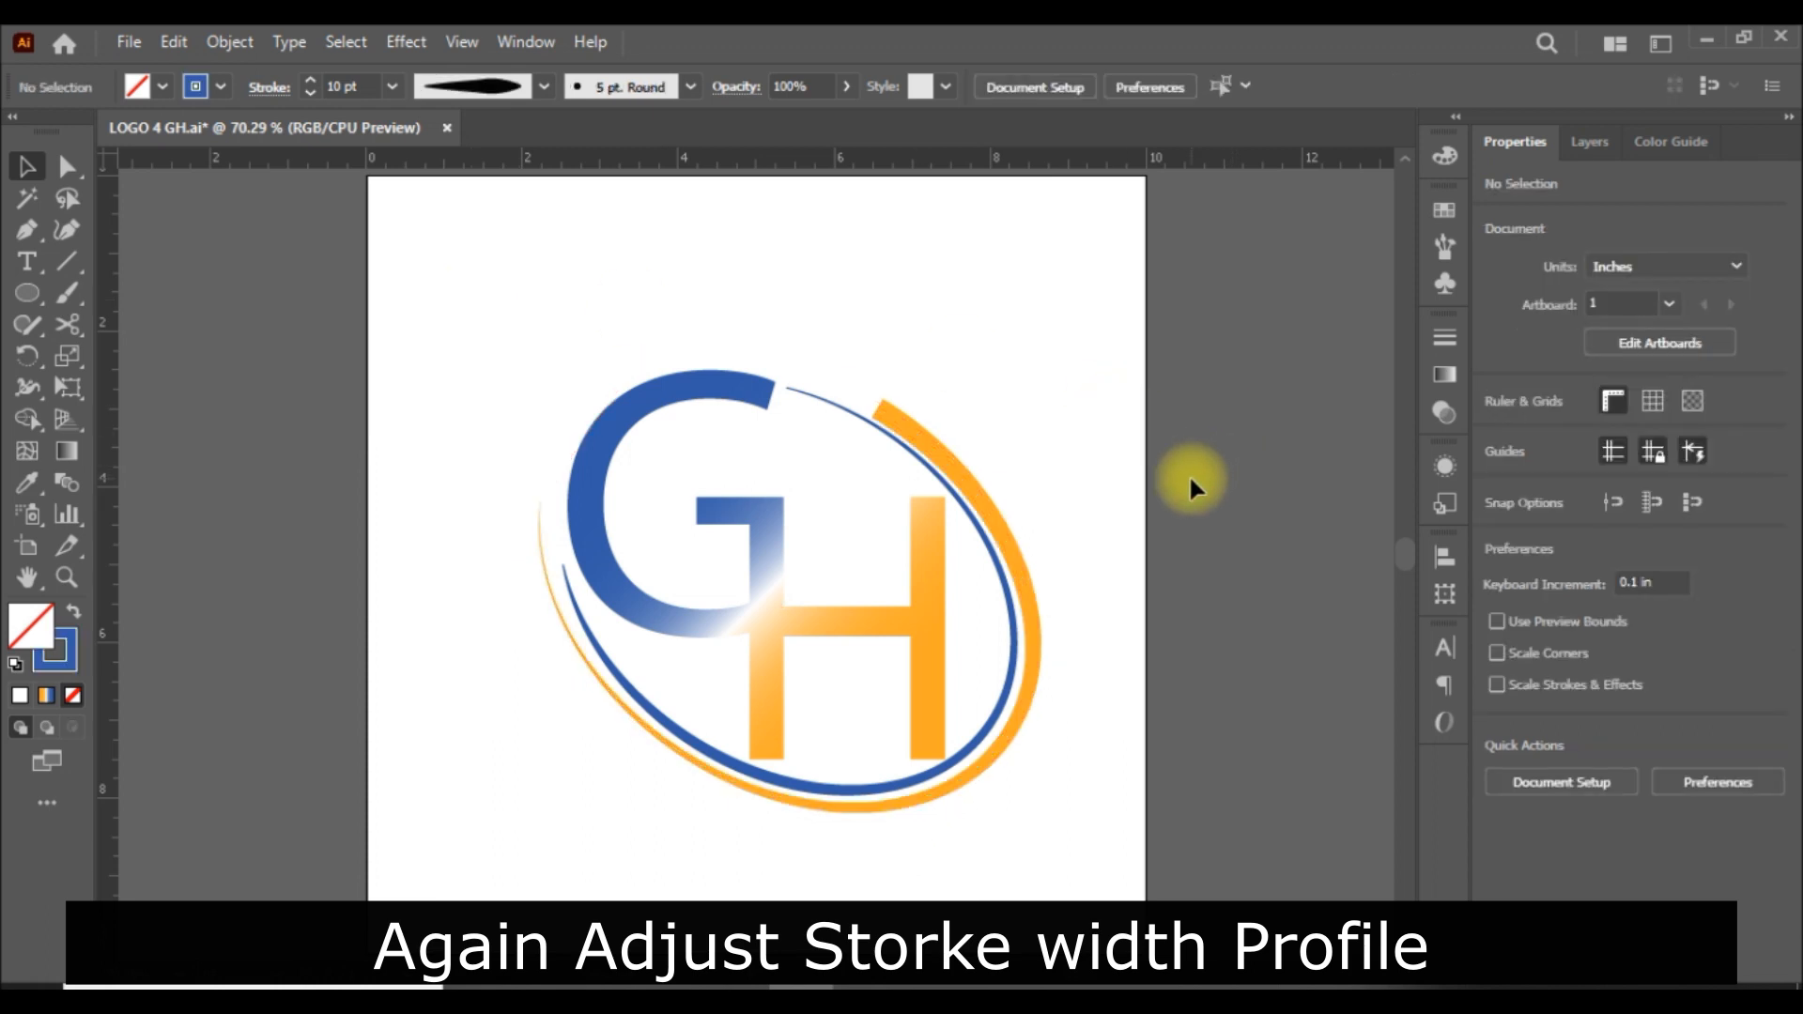
Set the orange outer arc's stroke weight to 15 pt.
left_click(998, 545)
left_click(1667, 467)
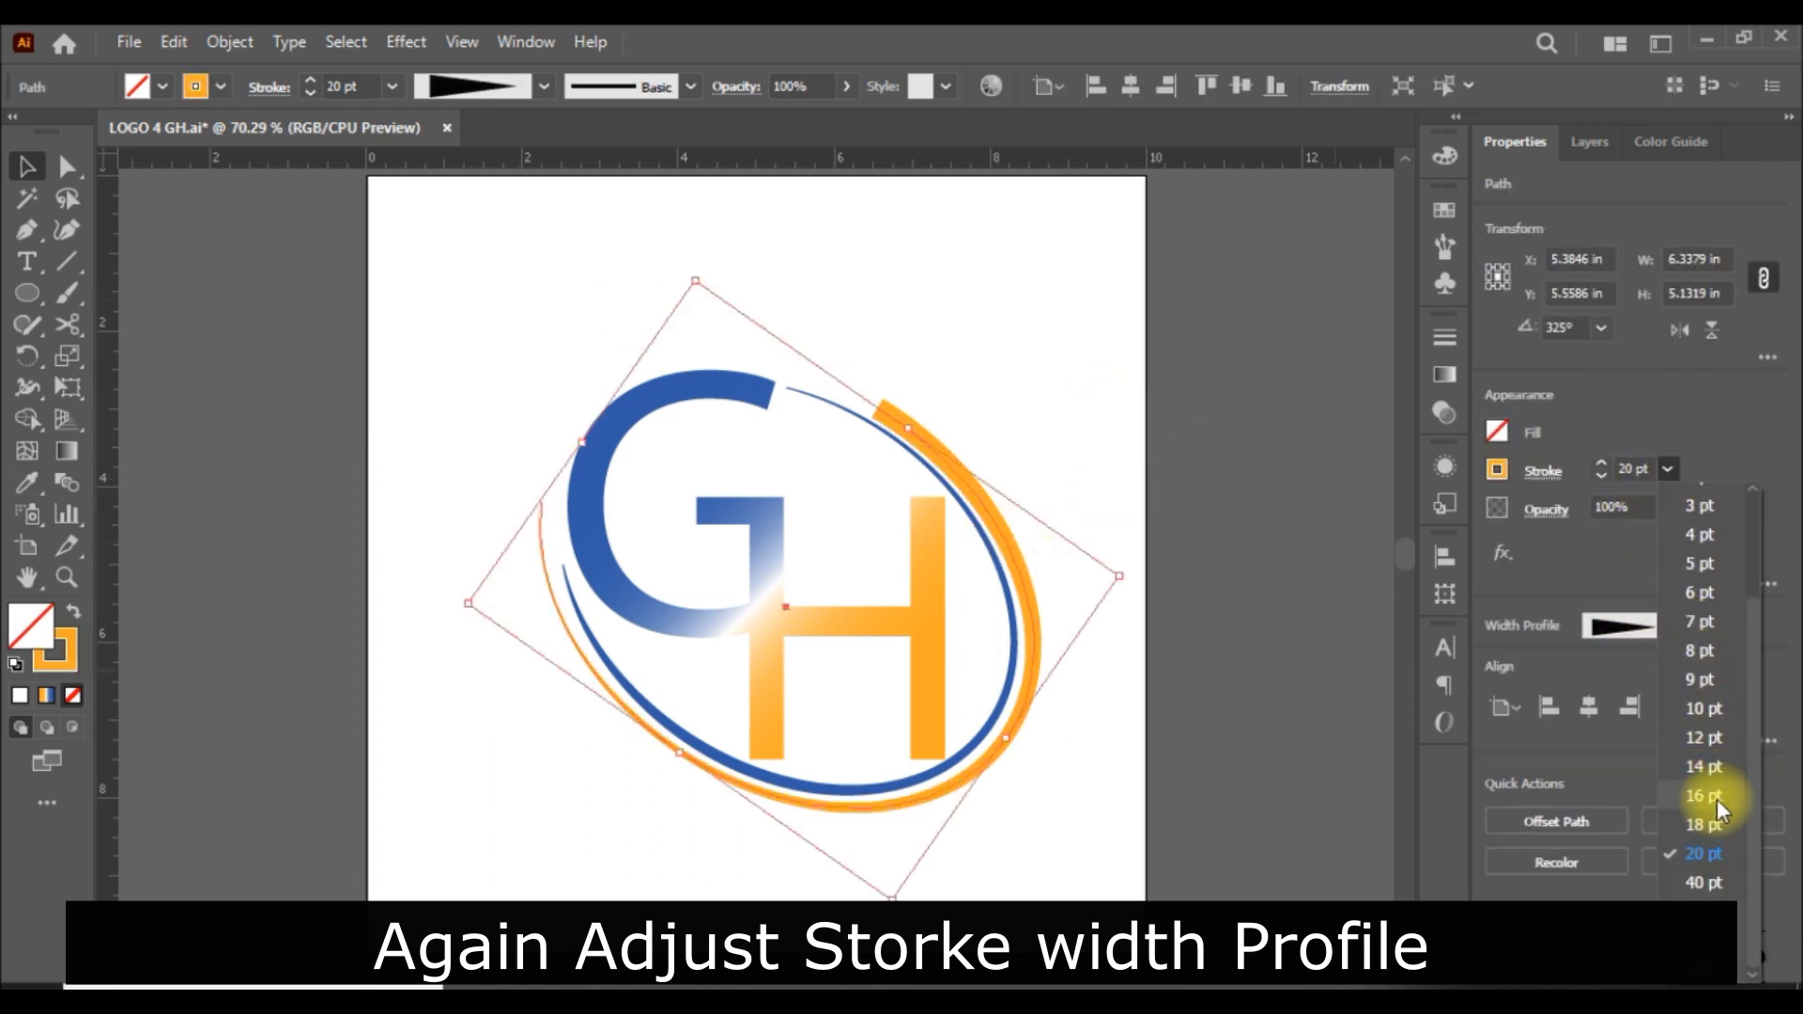
left_click(1602, 476)
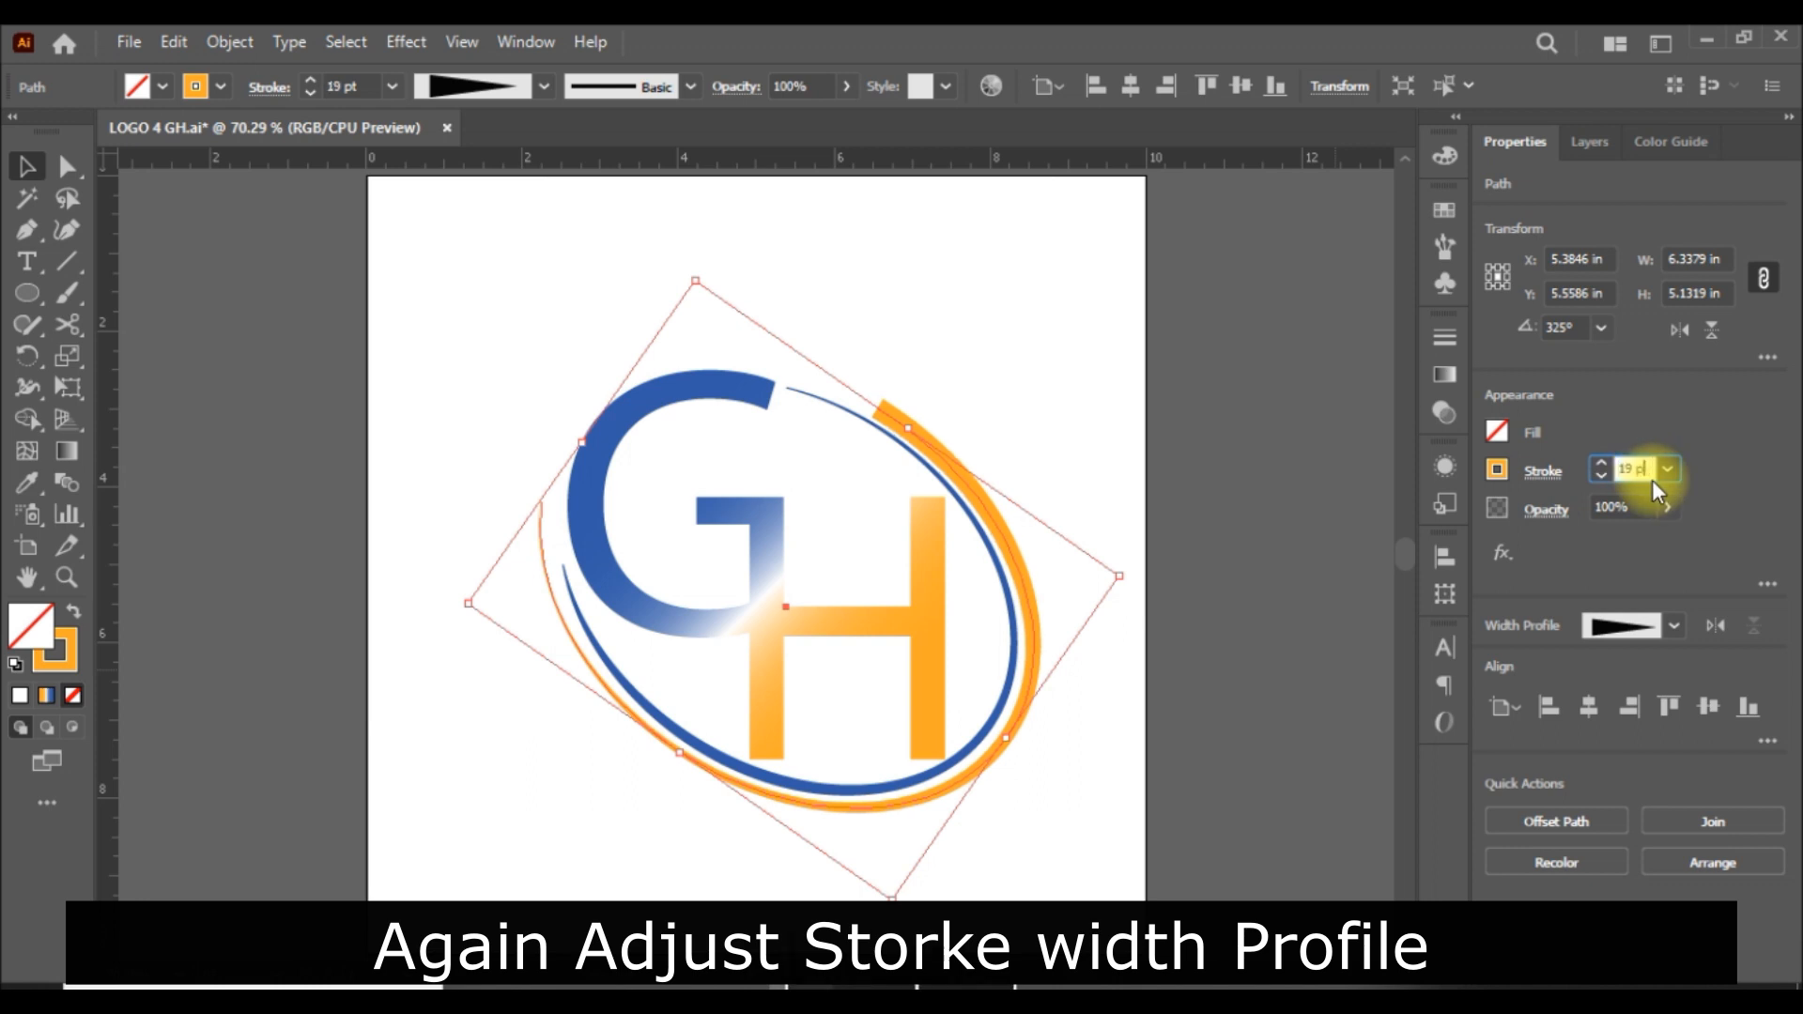
type("15")
key("Return")
left_click(1288, 616)
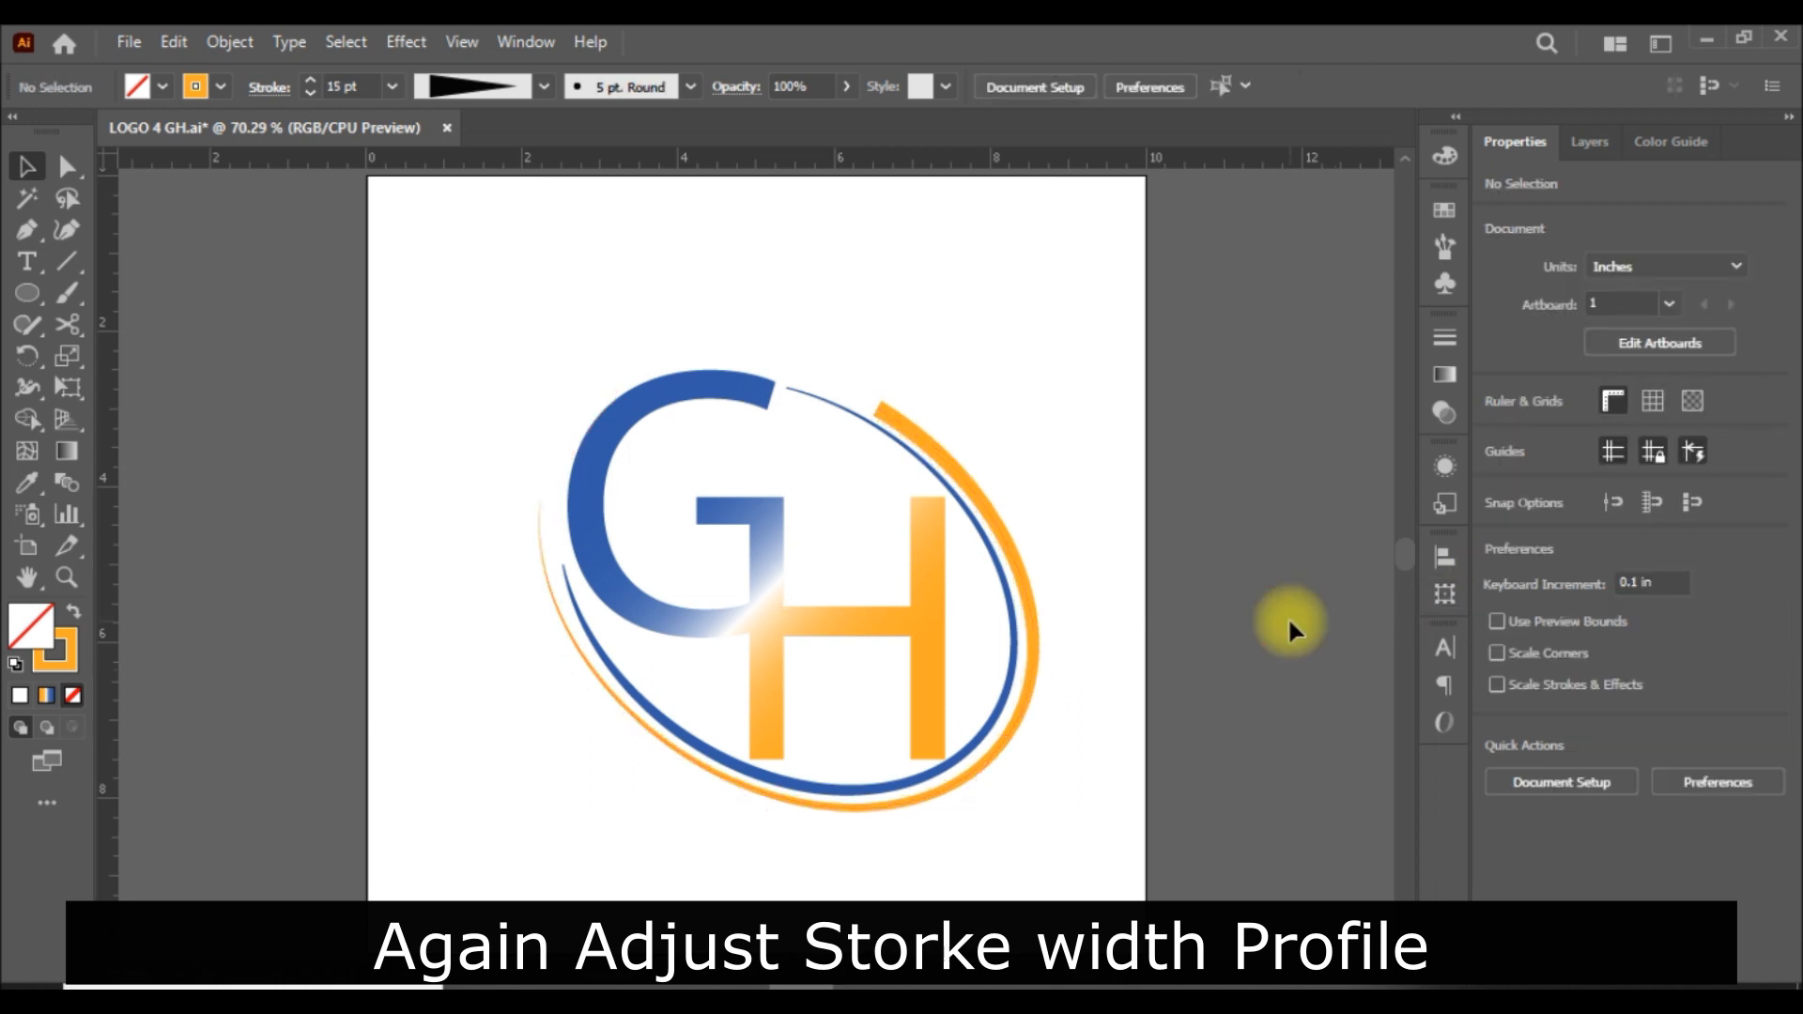
Group the GH letters and both elliptical arcs into a single object.
left_click_drag(435, 330, 1320, 888)
key("ctrl+g")
key("ctrl+g")
Centre the grouped logo horizontally and vertically on the artboard.
left_click(1127, 86)
left_click(1242, 86)
left_click(1241, 558)
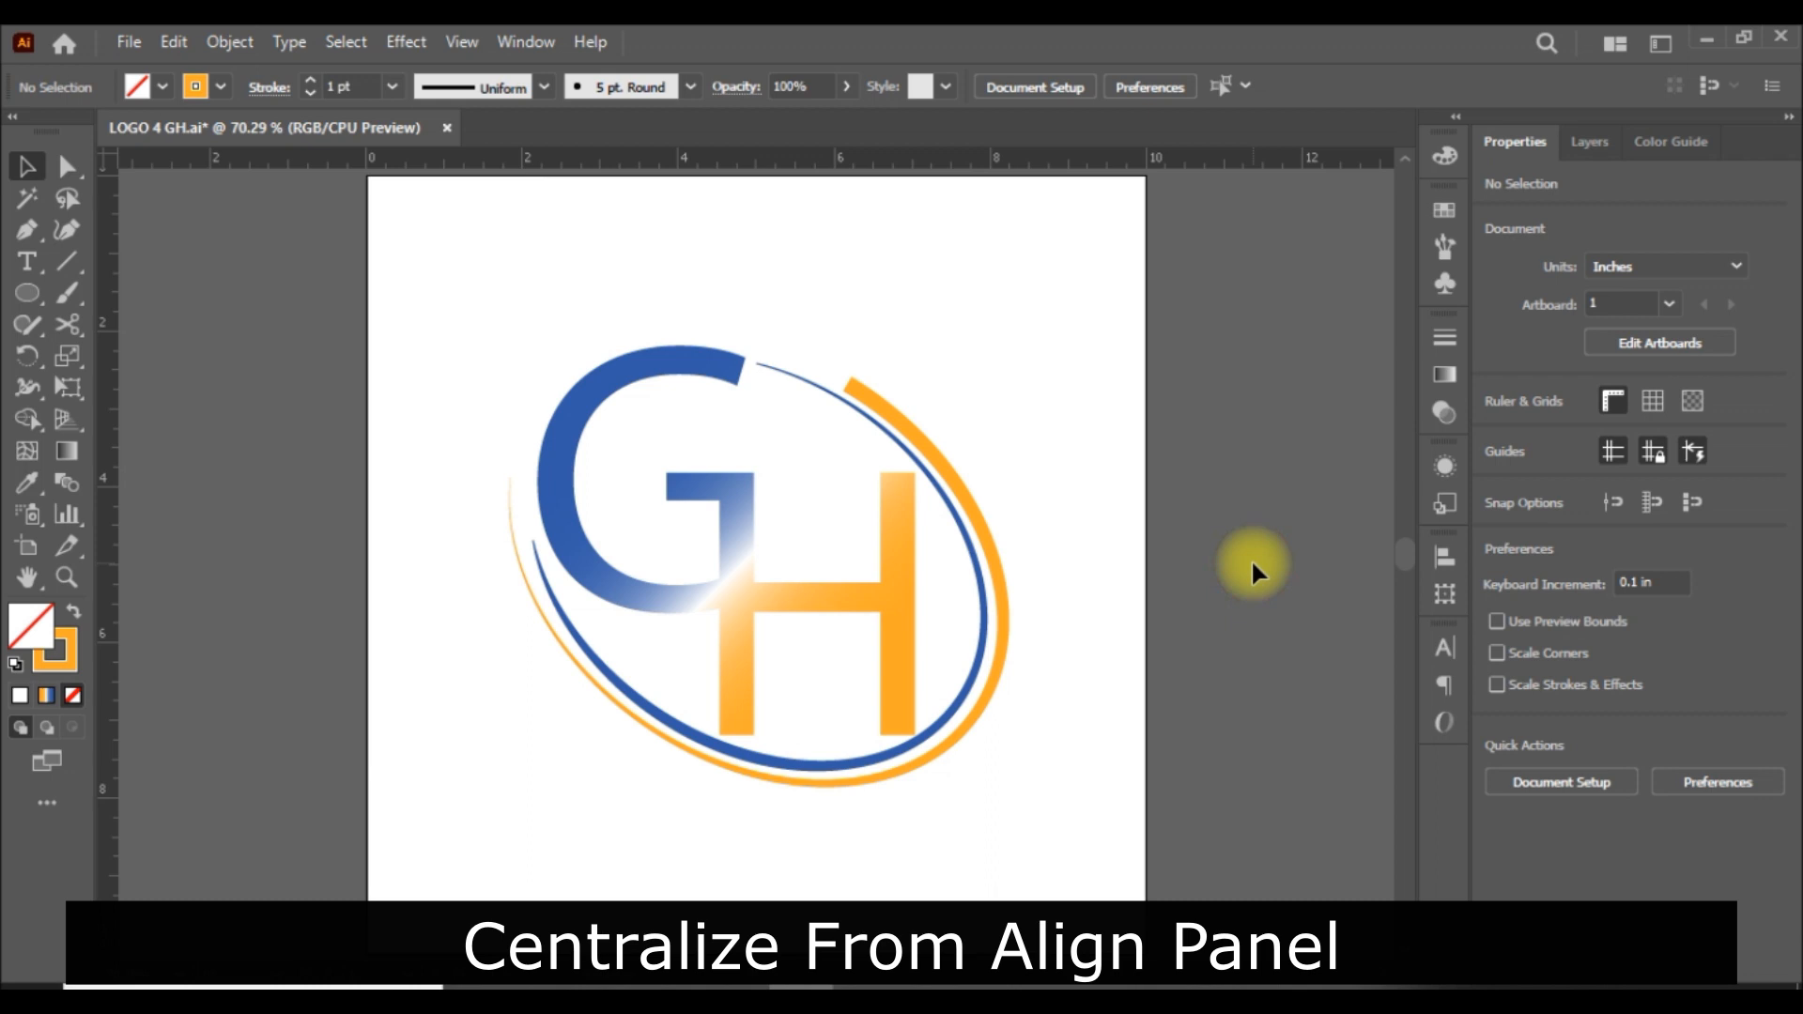
left_click(1004, 714)
left_click(1243, 87)
left_click(1281, 476)
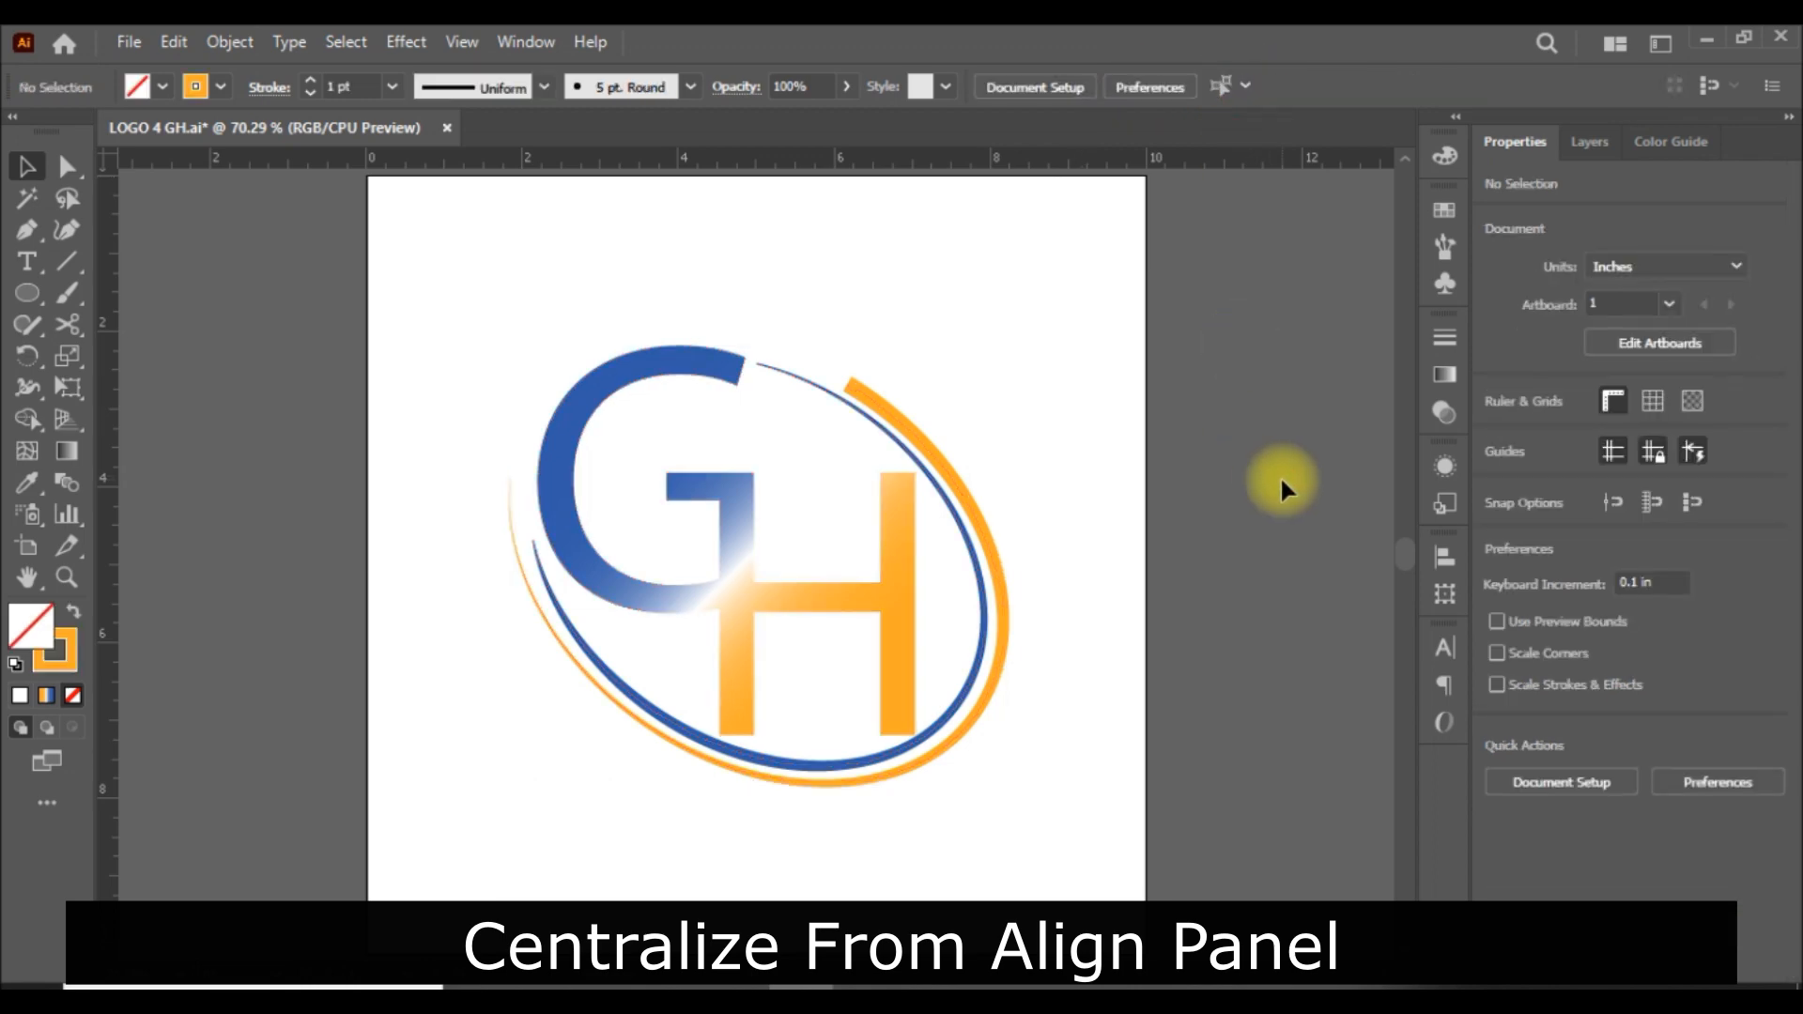